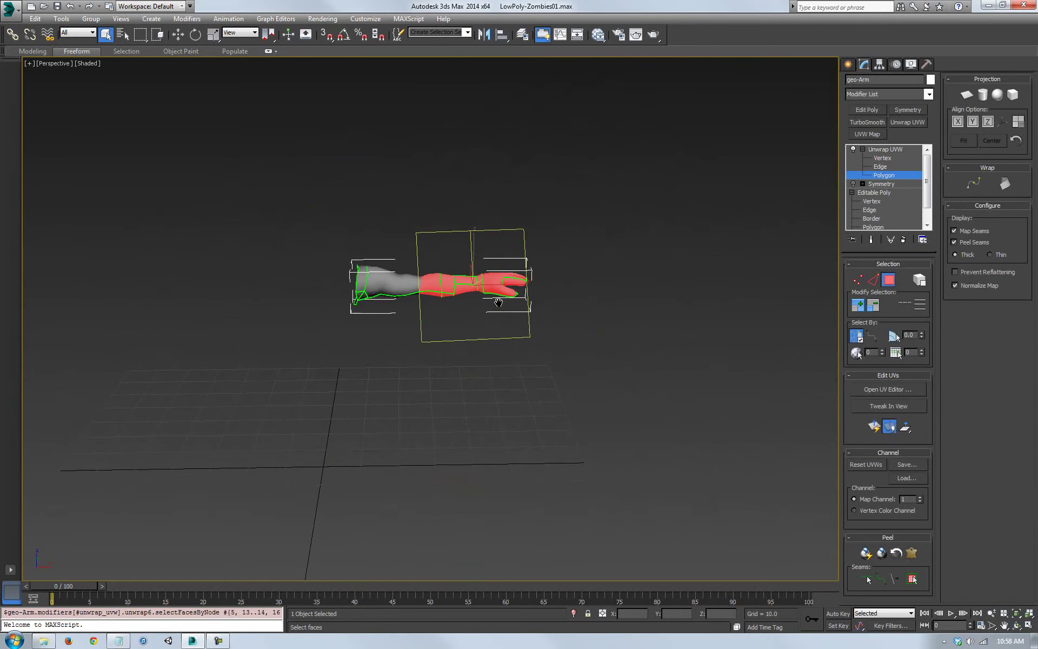
Clear the polygon selection, reselect the arm's forearm and hand polygons, and turn on the edged-faces display
left_click(620, 287)
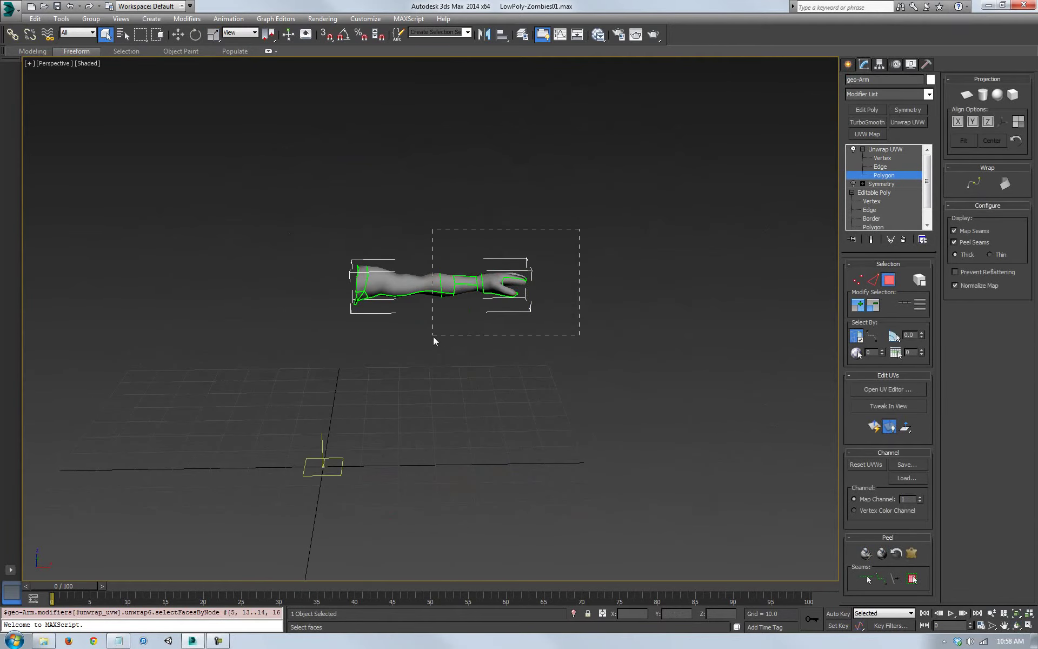
left_click_drag(434, 336, 436, 336)
mouse_move(567, 320)
middle_mouse_down()
mouse_move(584, 313)
mouse_move(578, 282)
middle_mouse_up()
key("F4")
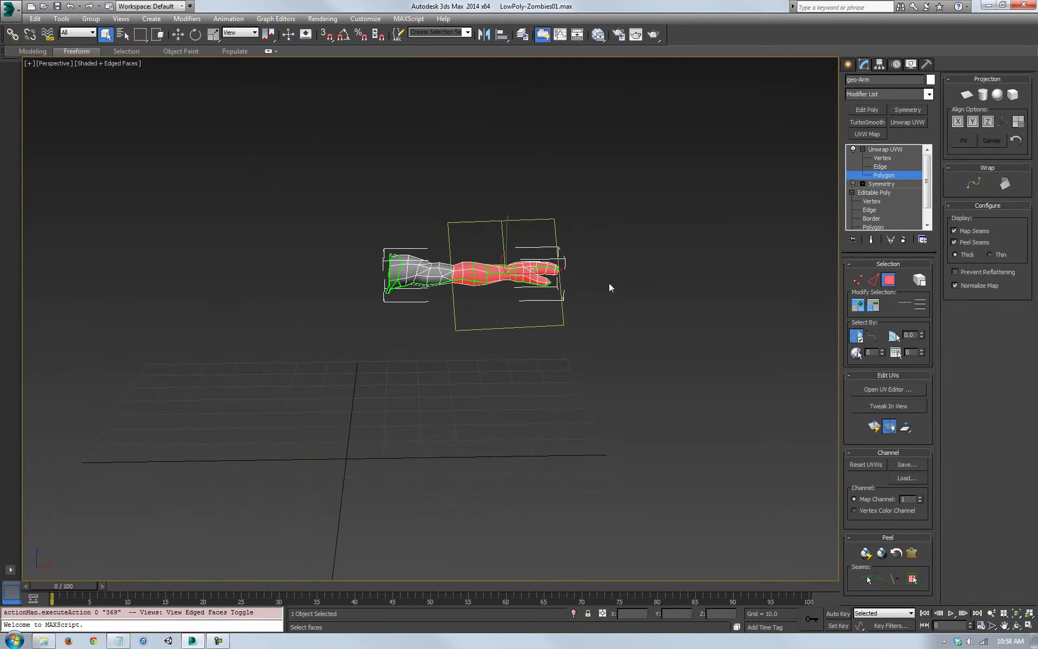
middle_click_drag(496, 324, 421, 350)
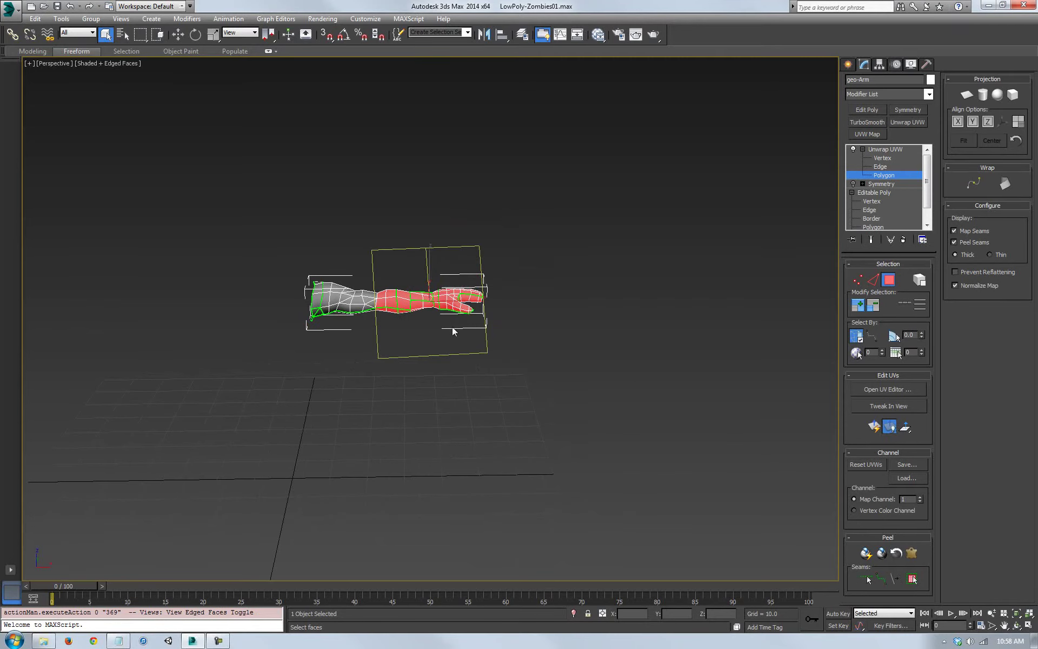
middle_click_drag(418, 345, 481, 354)
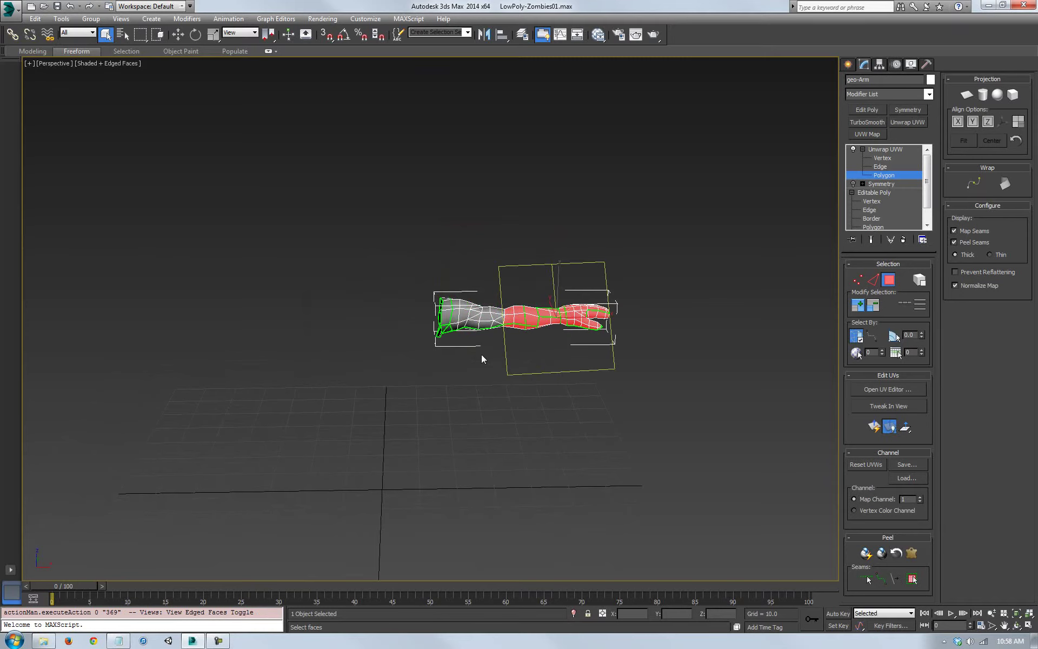
middle_click_drag(563, 335, 536, 319)
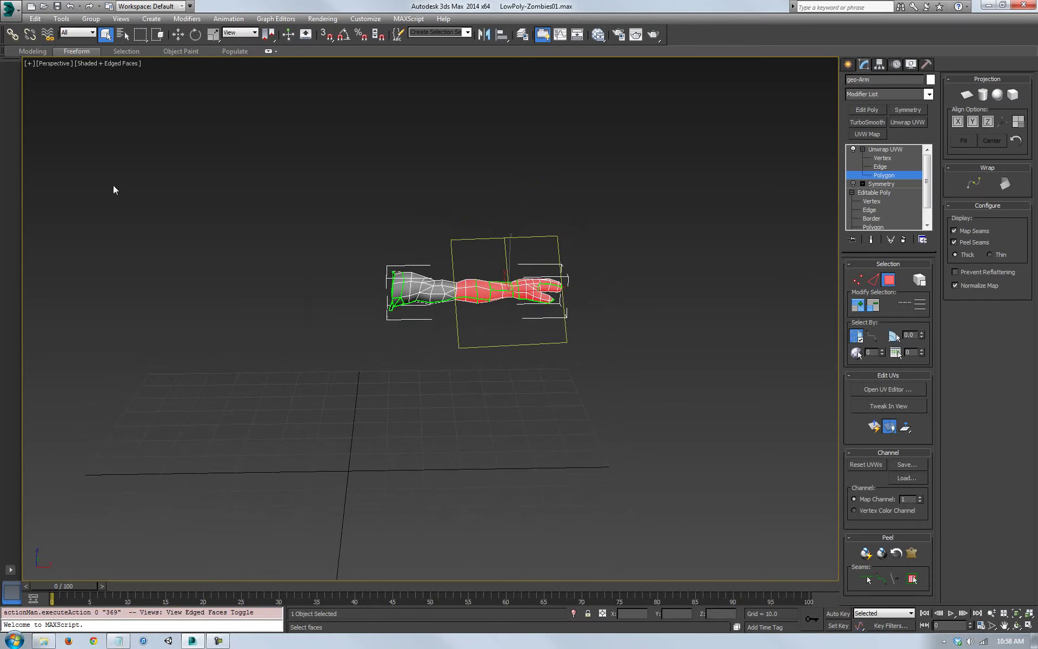
middle_click_drag(501, 356, 548, 344)
Unhide all hidden objects in the scene to bring back the character models around the arm
right_click(381, 363)
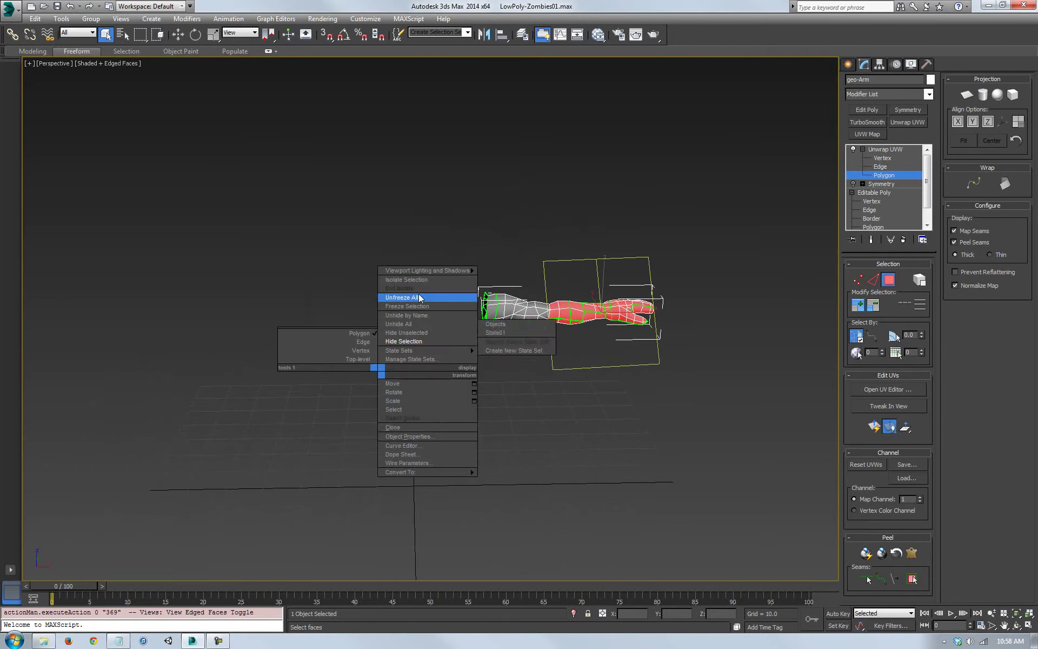
left_click(404, 325)
scroll(404, 325, "down", 4)
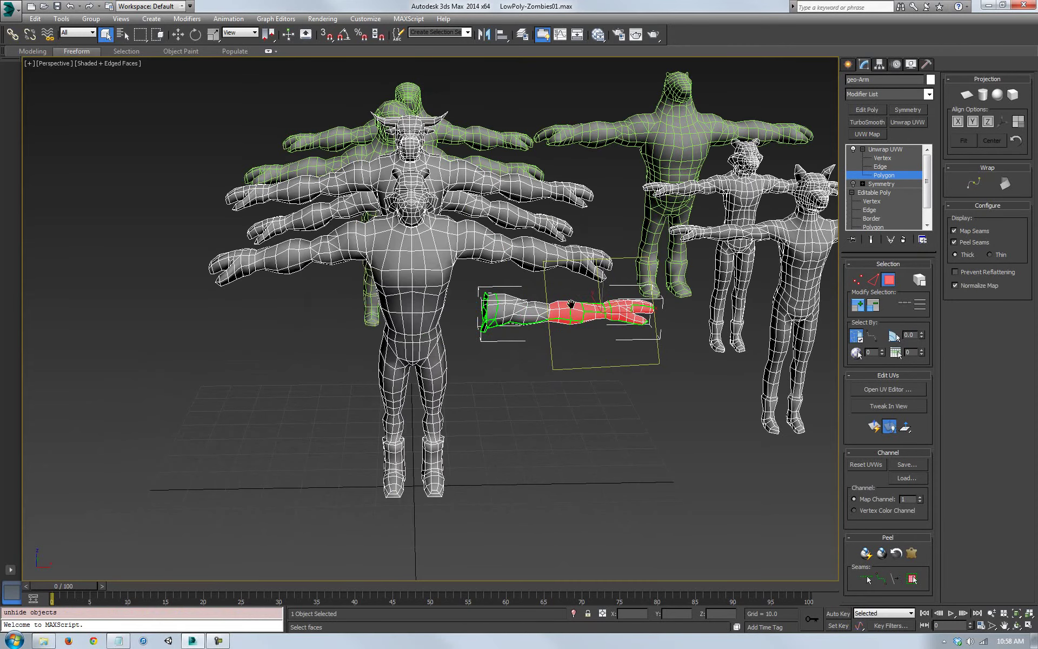
scroll(518, 362, "down", 8)
middle_click_drag(518, 366, 507, 363)
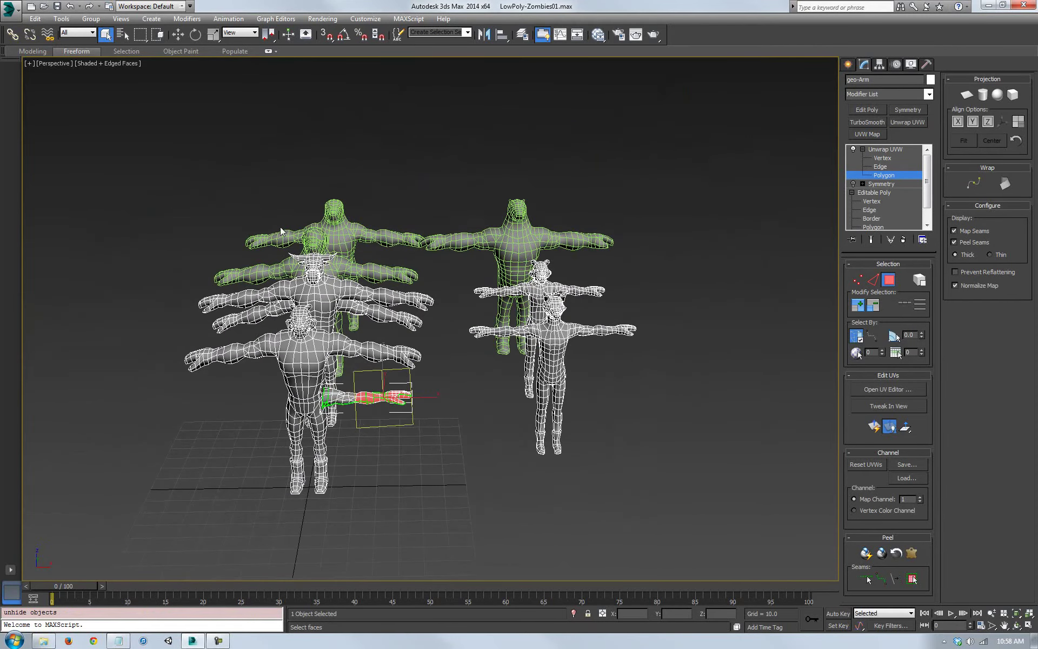
middle_click_drag(564, 422, 522, 380)
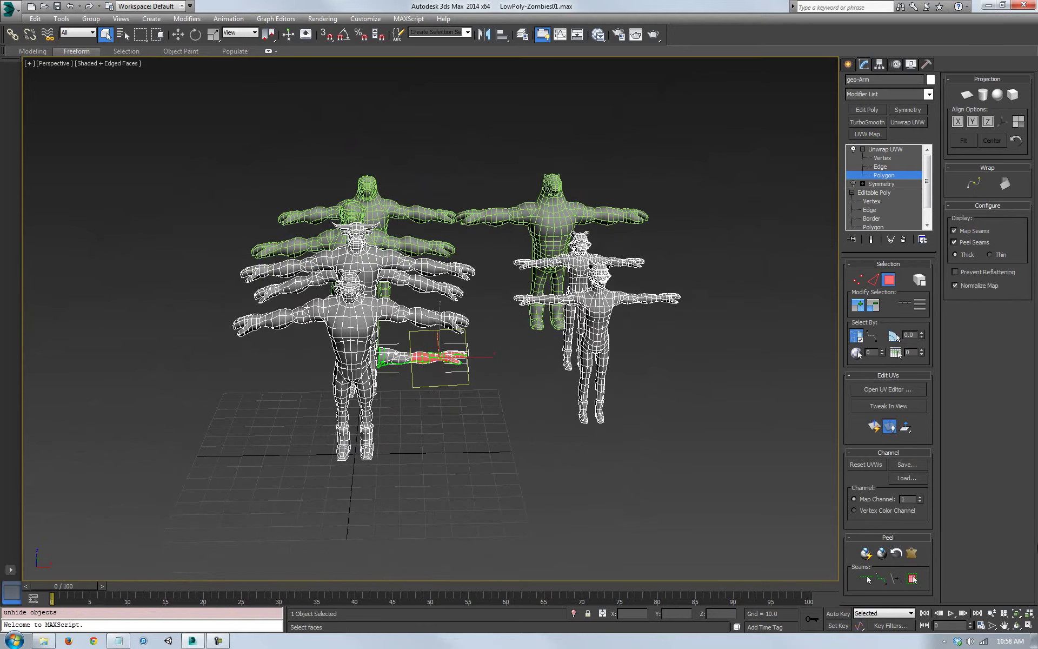
Examine the full lineup of character models from an angled view
left_click(1017, 626)
left_click_drag(439, 363, 392, 344)
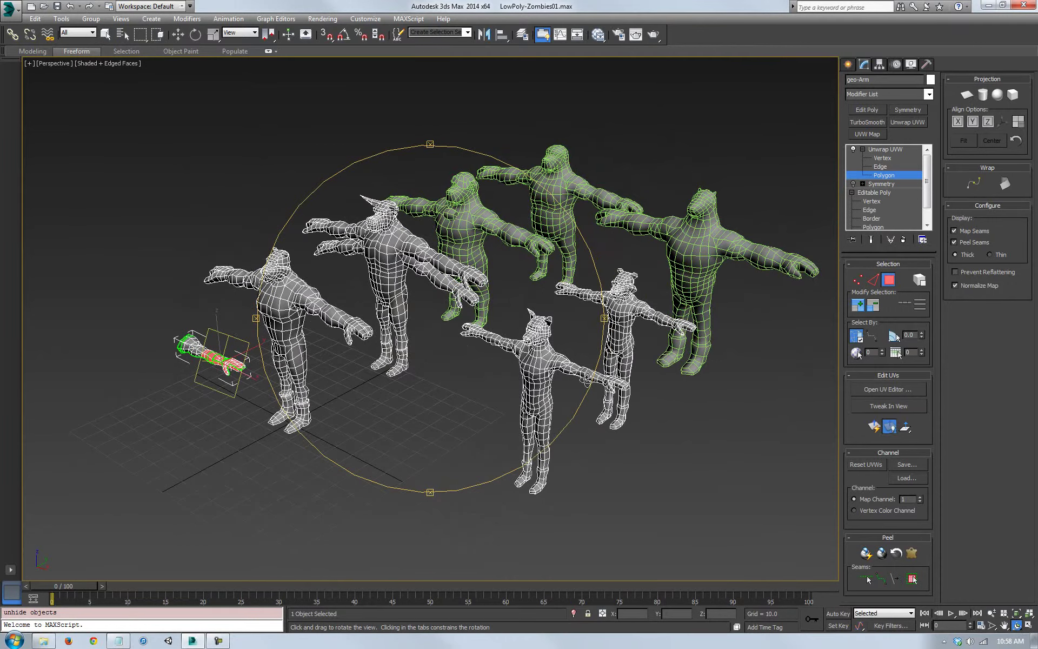
right_click(522, 327)
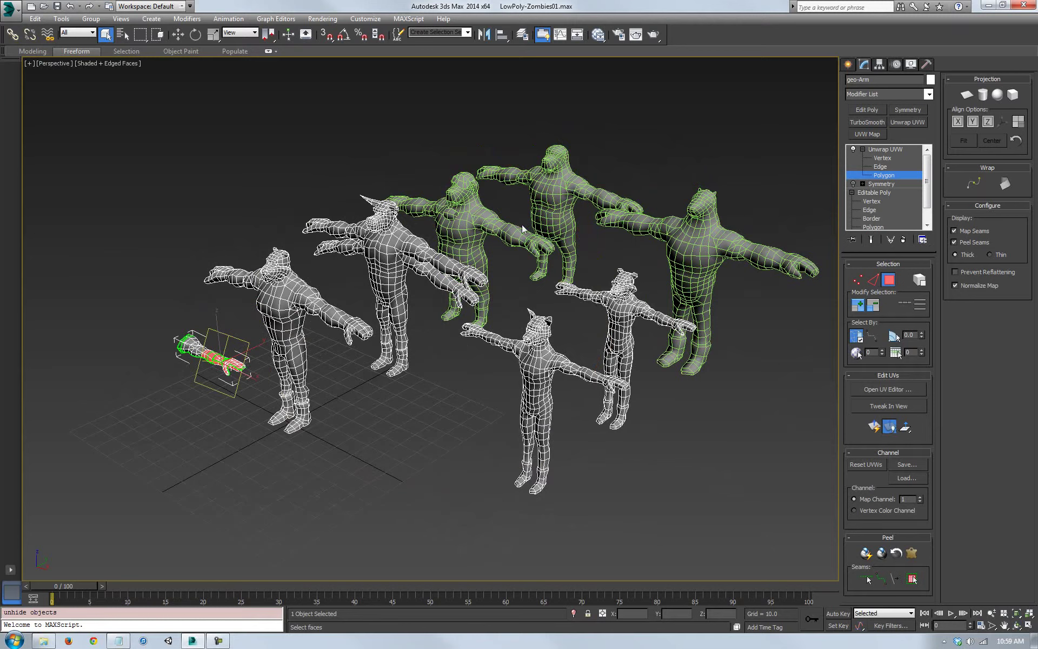
middle_click_drag(527, 280, 543, 297)
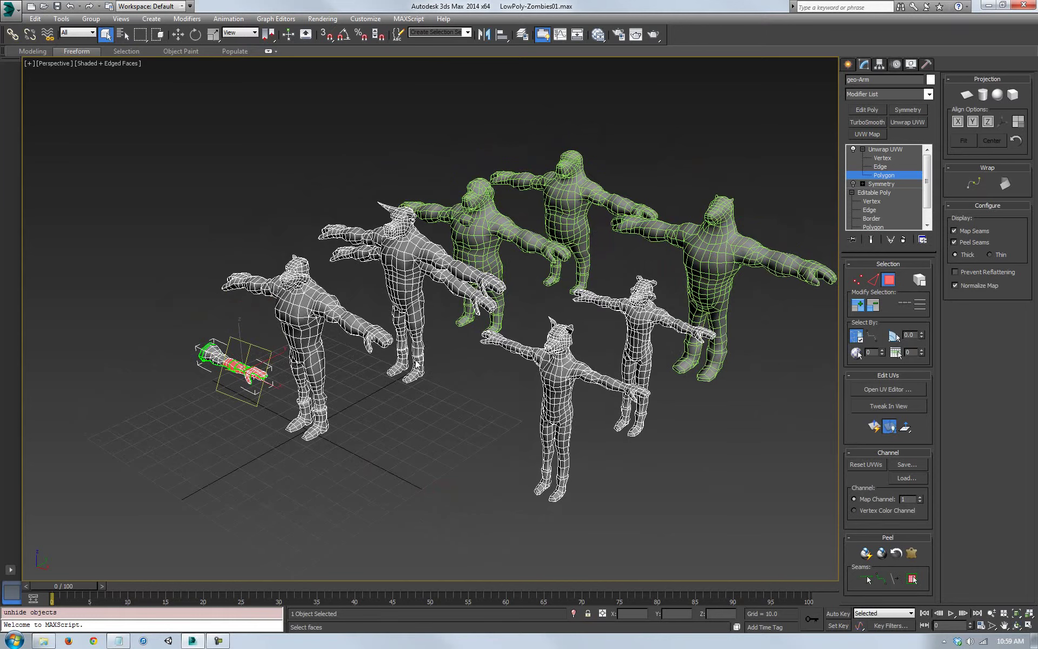
middle_click_drag(495, 391, 472, 339)
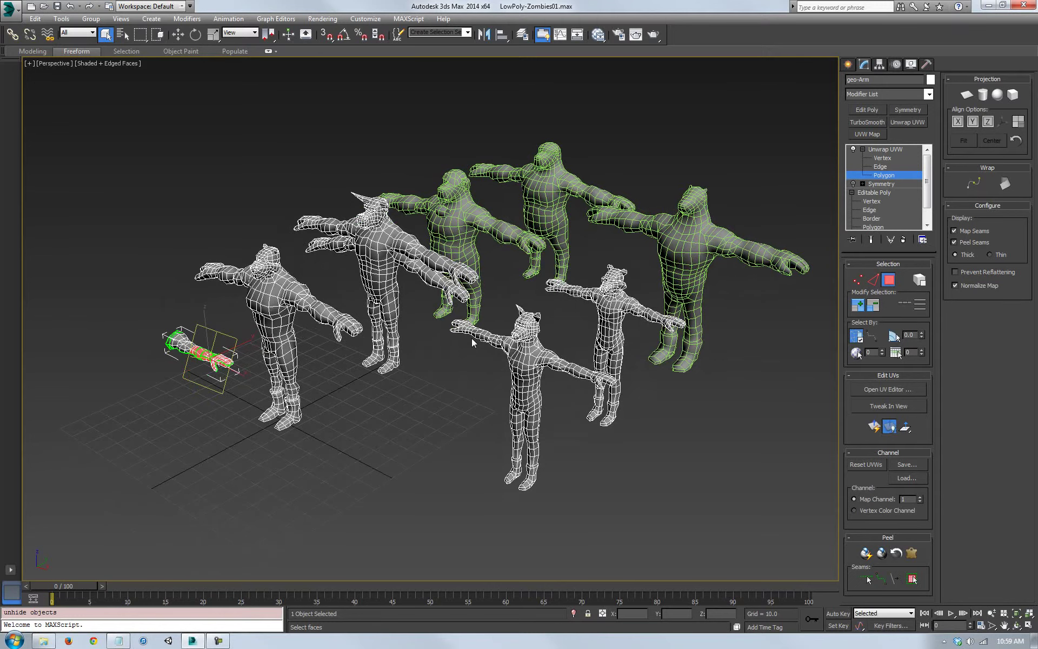
middle_click_drag(272, 324, 418, 353)
Deselect the arm's polygons and leave the Unwrap UVW polygon sub-object level
left_click(452, 421)
middle_click_drag(474, 440, 488, 452)
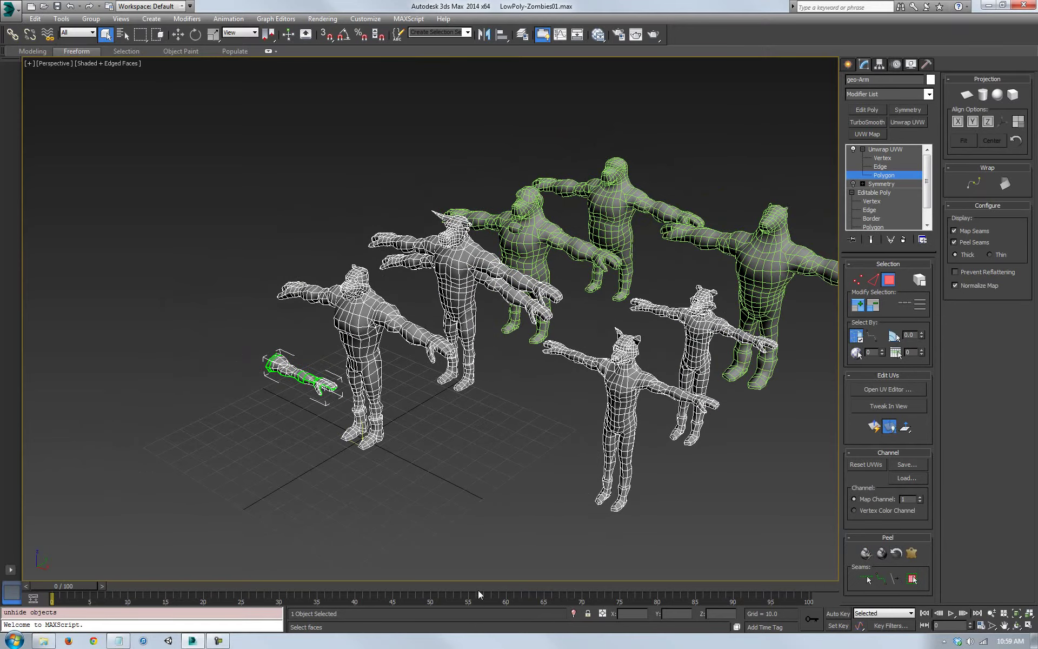
middle_click_drag(384, 447, 387, 392)
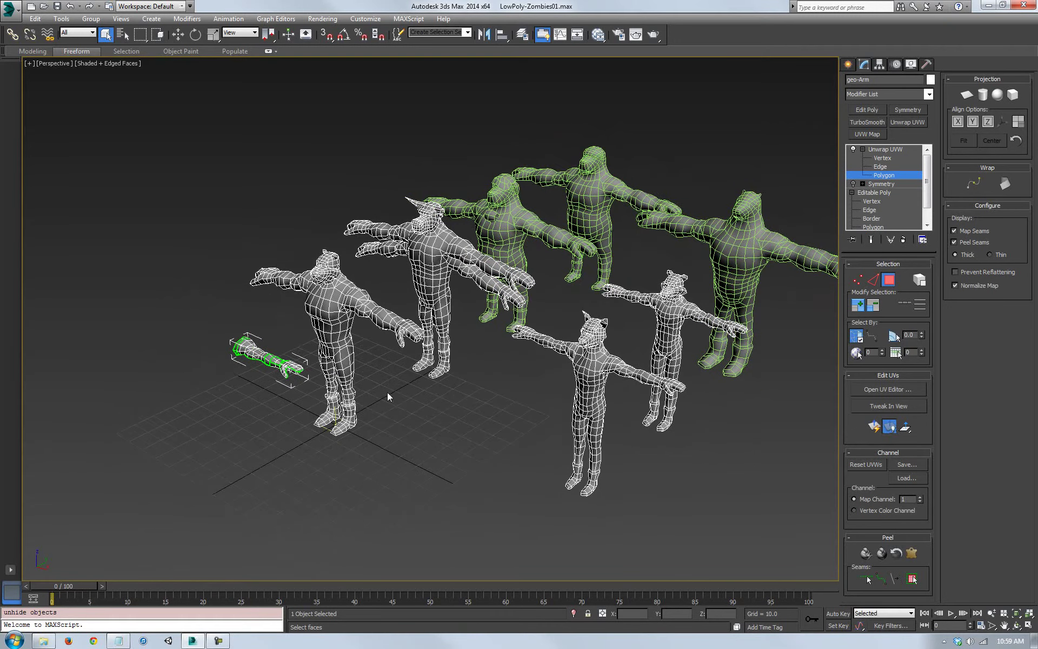
right_click(476, 465)
left_click(287, 333)
left_click(888, 279)
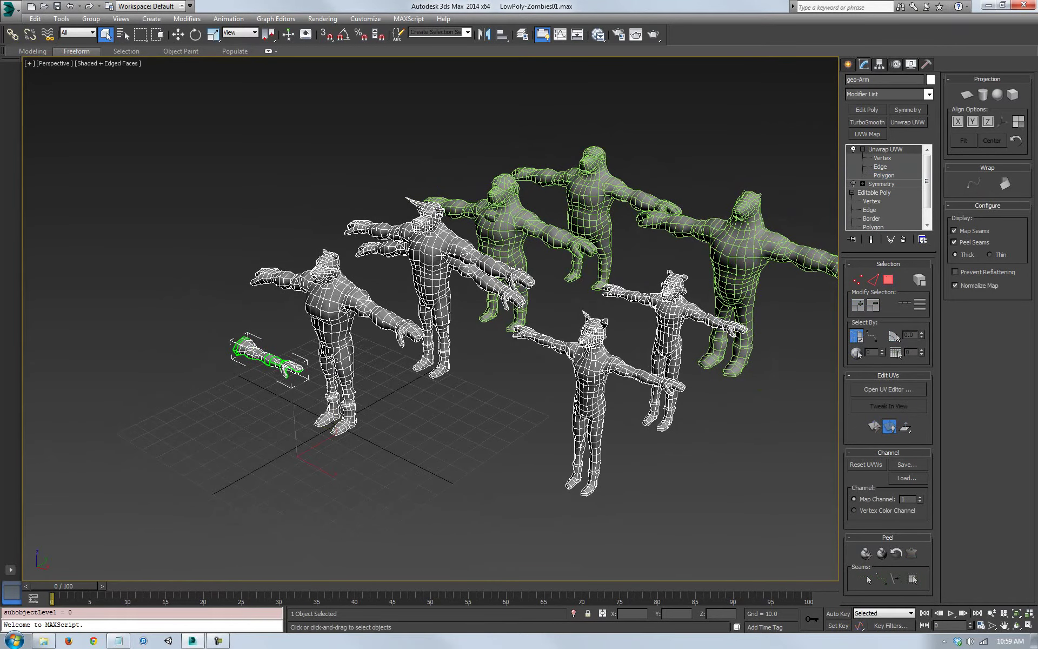
Select the muscular zombie standing next to the arm, hide all unselected objects, and fit the zombie in the view
left_click(335, 361)
middle_click_drag(346, 397, 432, 426)
right_click(290, 314)
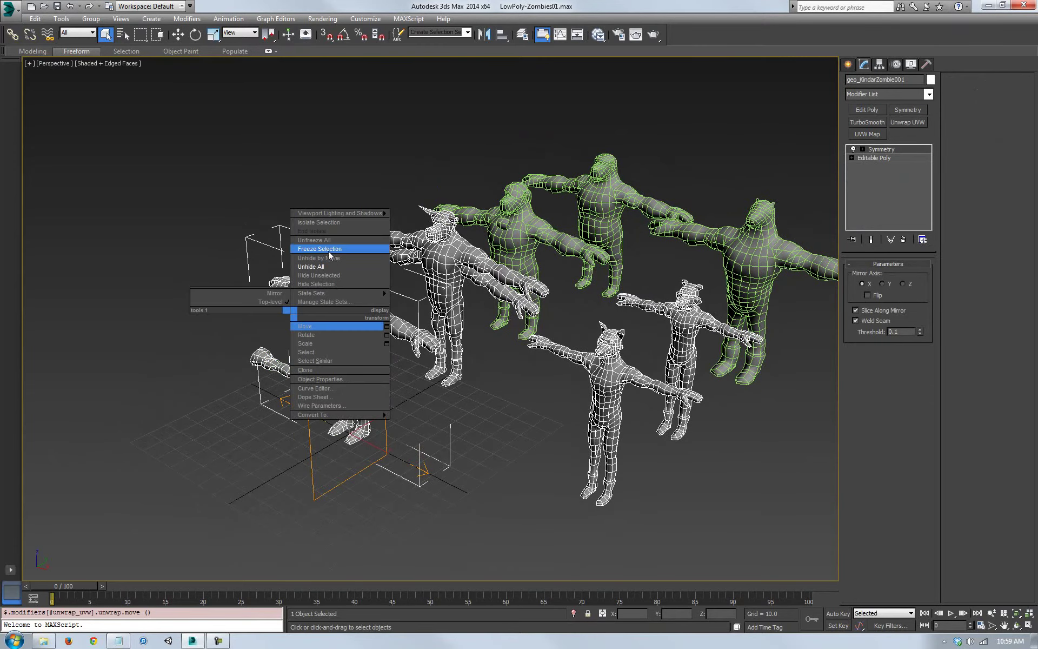
left_click(322, 277)
middle_click_drag(395, 349, 459, 351)
key("z")
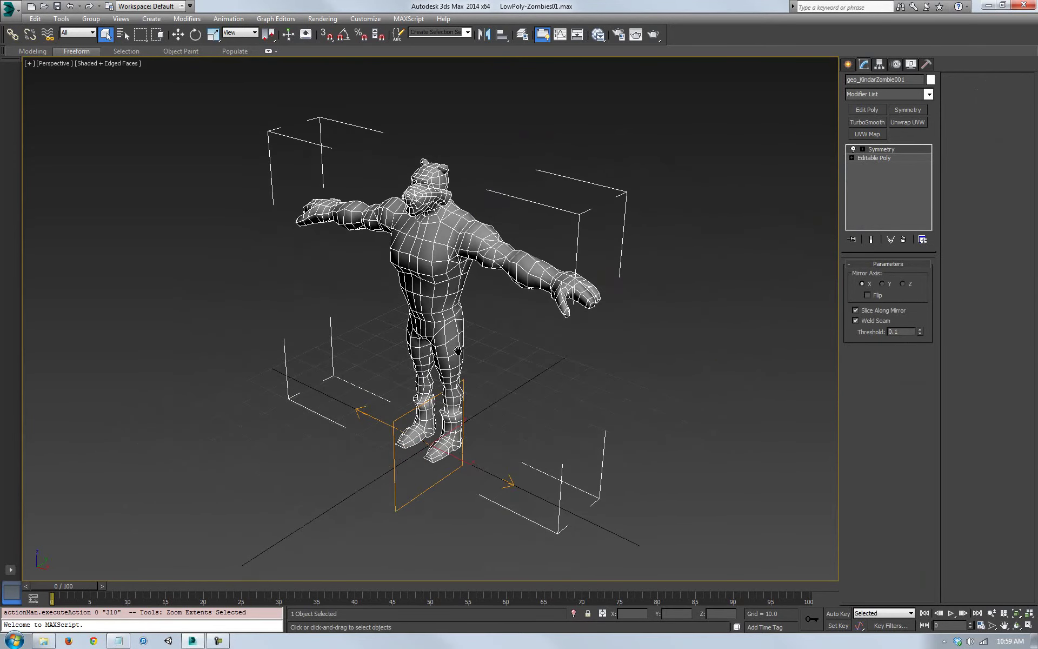
Apply an FFD 3x3x3 modifier on top of the Symmetry modifier of the zombie, seen from the front
left_click(1016, 626)
left_click_drag(424, 349, 457, 316)
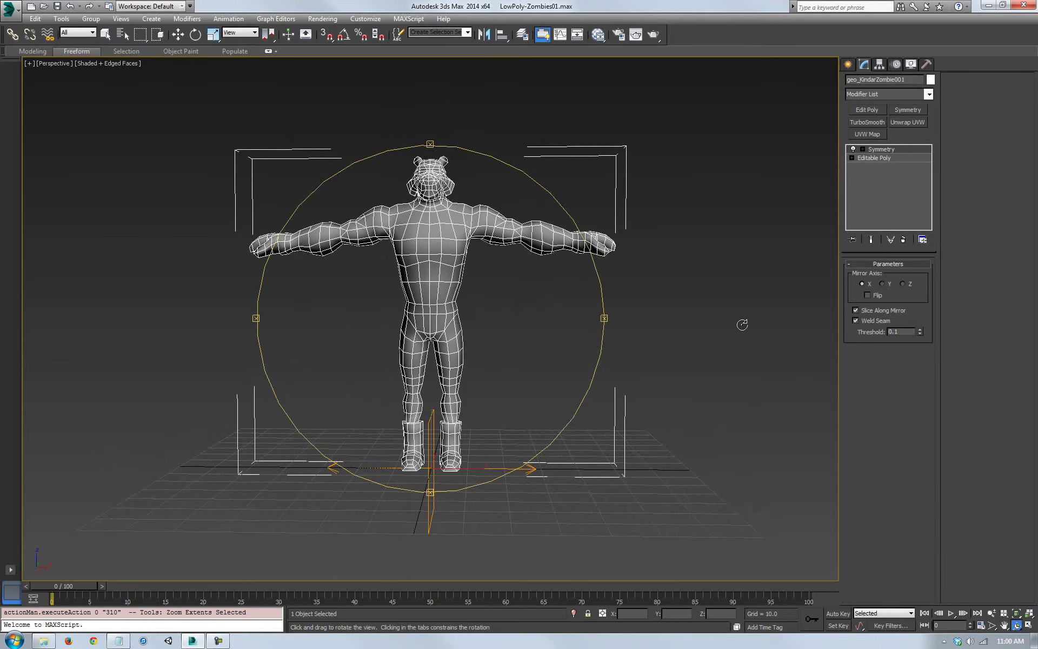
left_click_drag(519, 311, 501, 351)
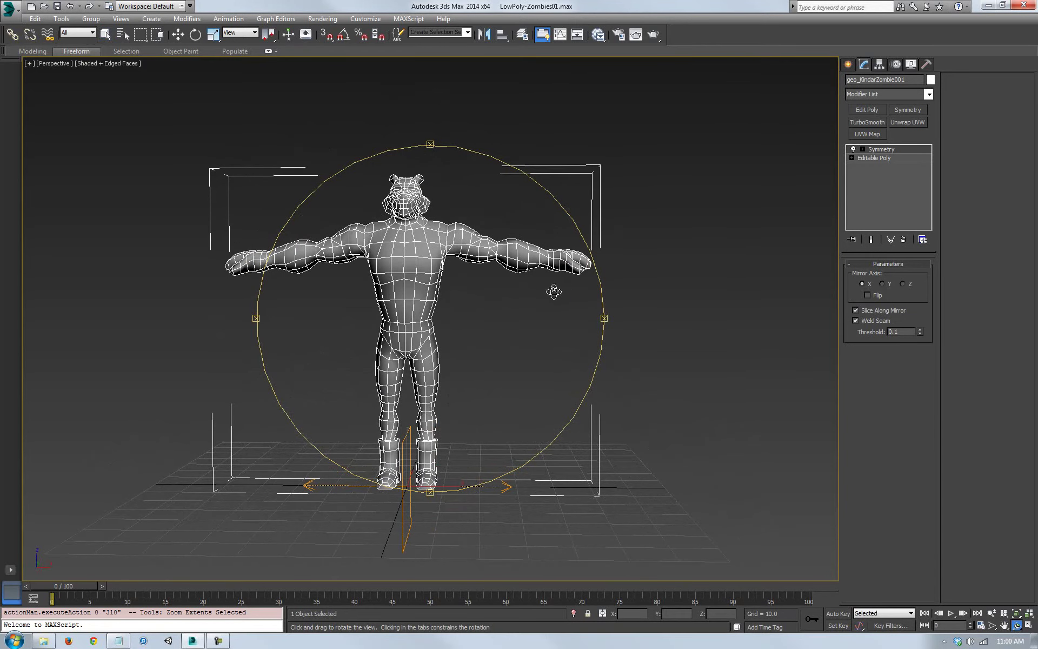
left_click_drag(531, 305, 505, 313)
middle_click_drag(497, 307, 502, 307)
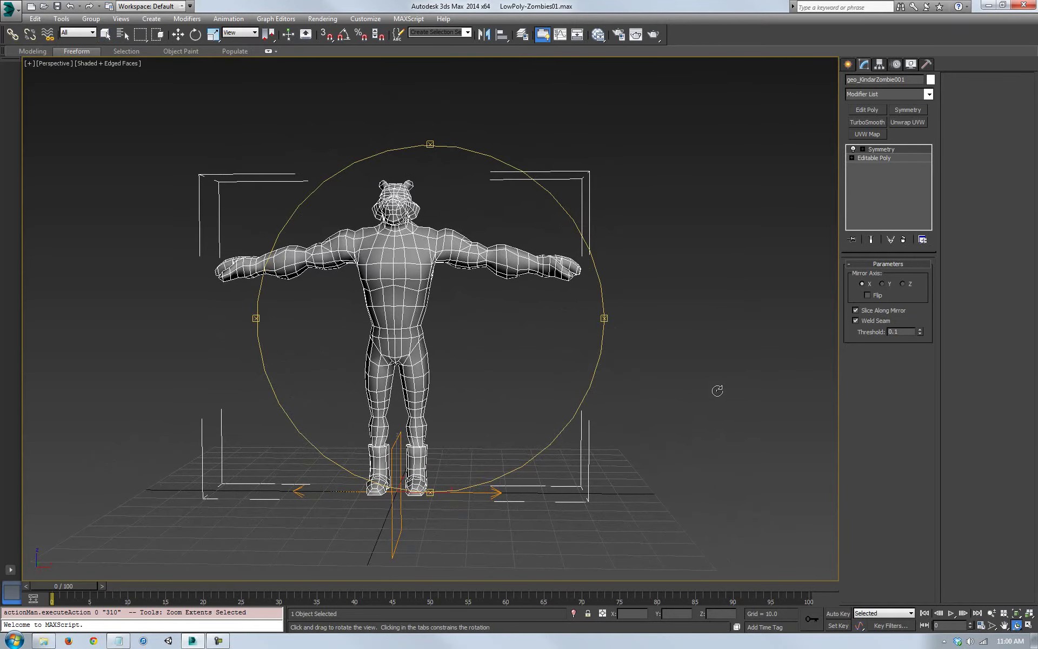
right_click(718, 389)
middle_click_drag(380, 303, 382, 303)
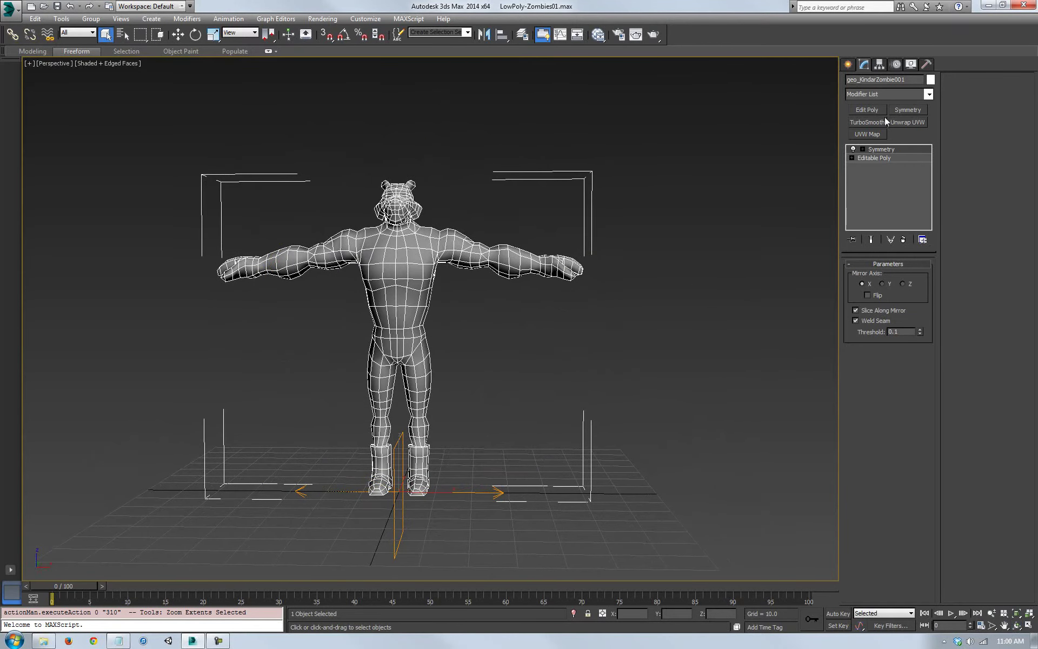
left_click(928, 94)
left_click_drag(928, 141, 930, 182)
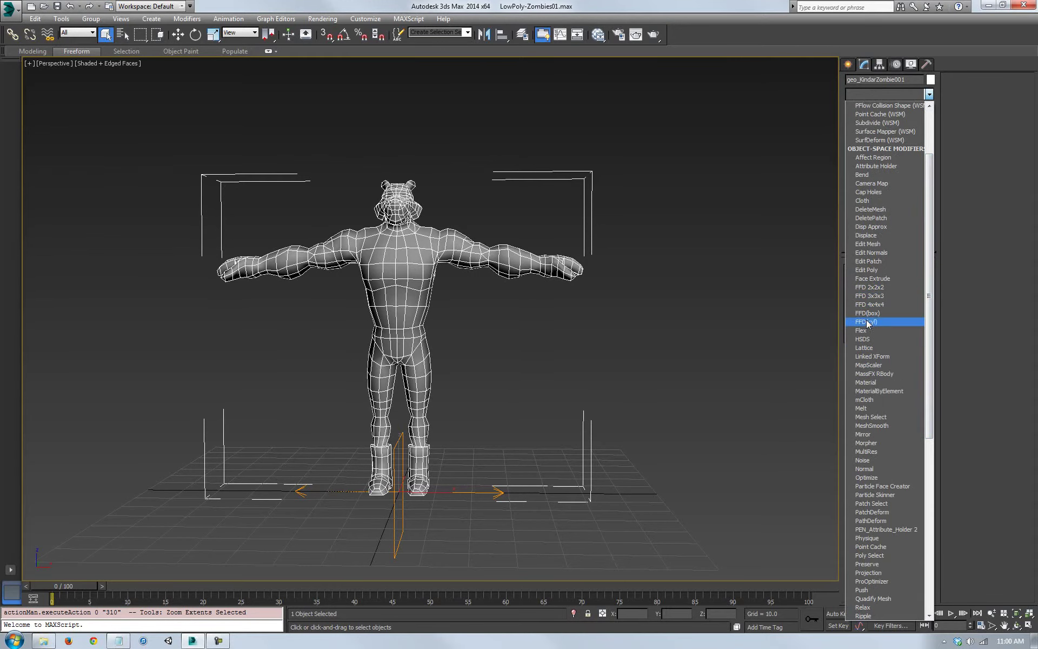
left_click(876, 297)
middle_click_drag(492, 378, 568, 352)
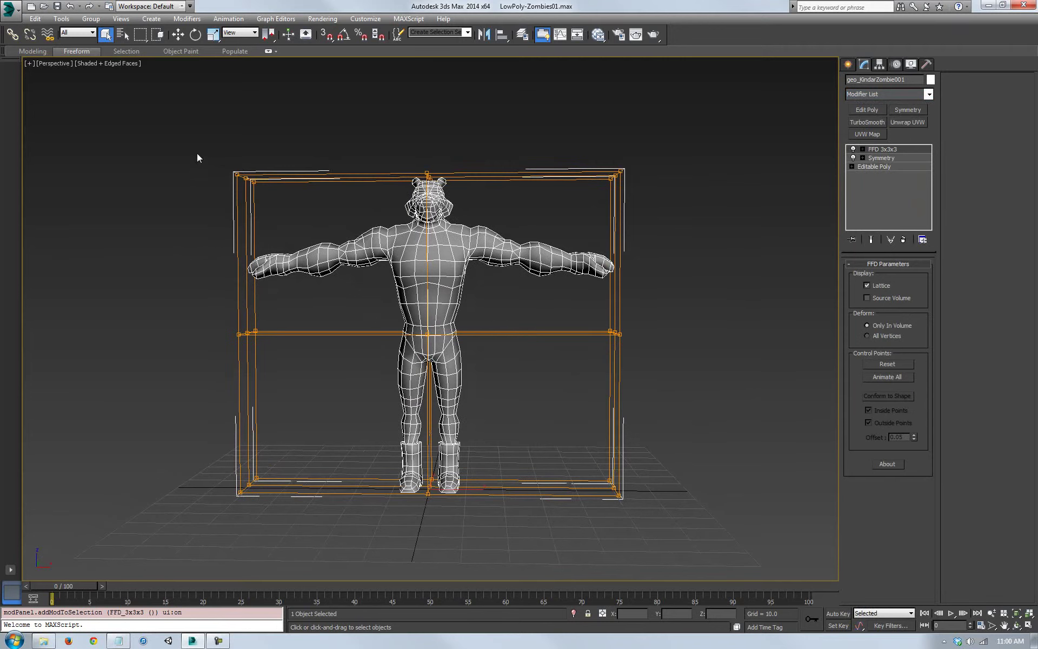
At the FFD's Control Points level, move the top corner points on the negative X side about 33.6 in X and -17.9 in Z
left_click_drag(281, 211, 282, 212)
key("ctrl+z")
left_click(863, 149)
left_click(892, 158)
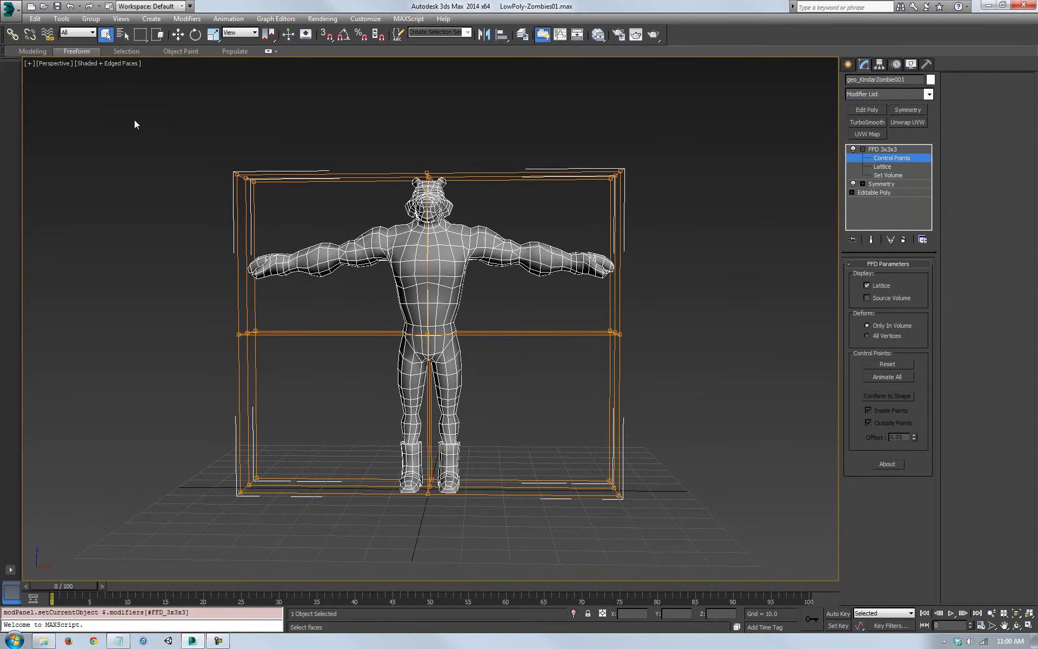
key("w")
mouse_move(254, 170)
left_mouse_down()
mouse_move(363, 131)
mouse_move(197, 162)
mouse_move(251, 282)
mouse_move(364, 107)
mouse_move(193, 175)
mouse_move(329, 172)
mouse_move(208, 157)
mouse_move(329, 172)
mouse_move(164, 126)
mouse_move(217, 157)
mouse_move(256, 164)
left_mouse_up()
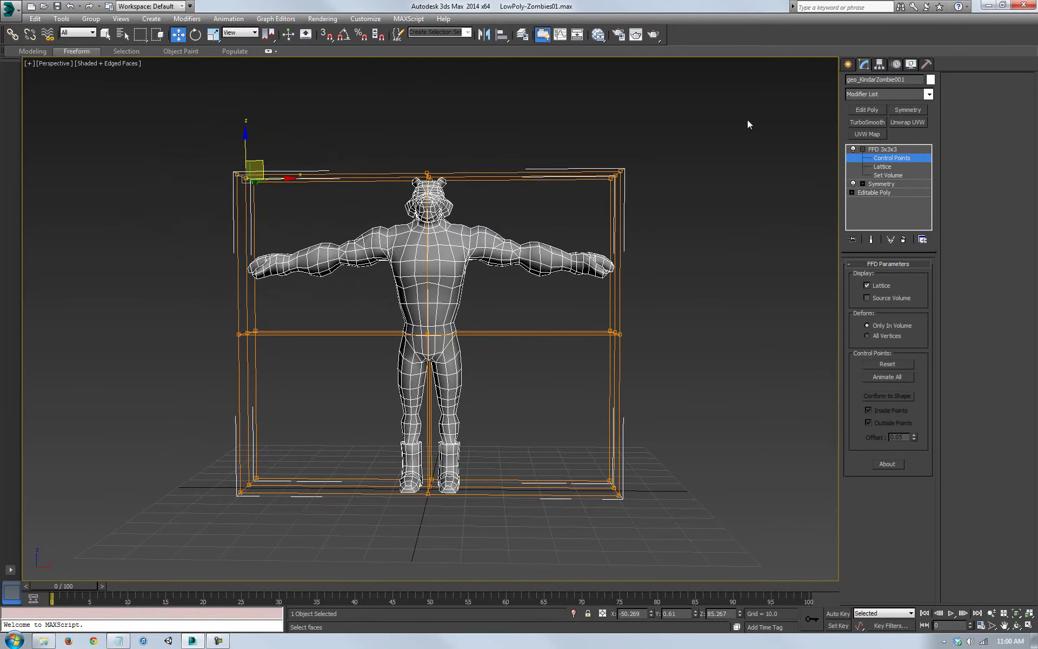
middle_click_drag(417, 283, 432, 290)
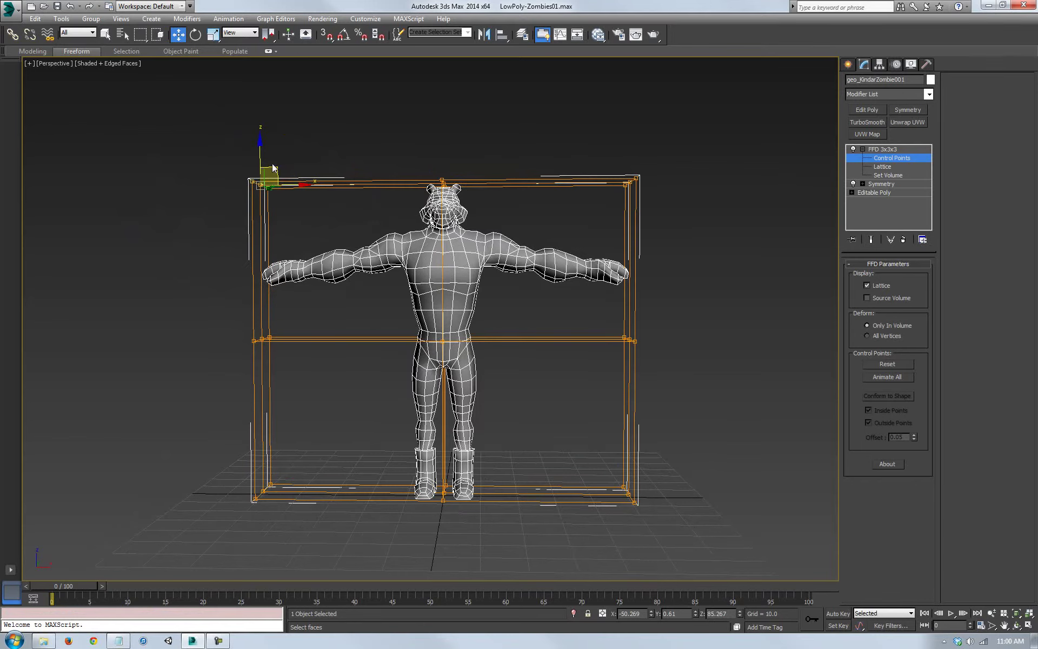
left_click_drag(269, 176, 392, 235)
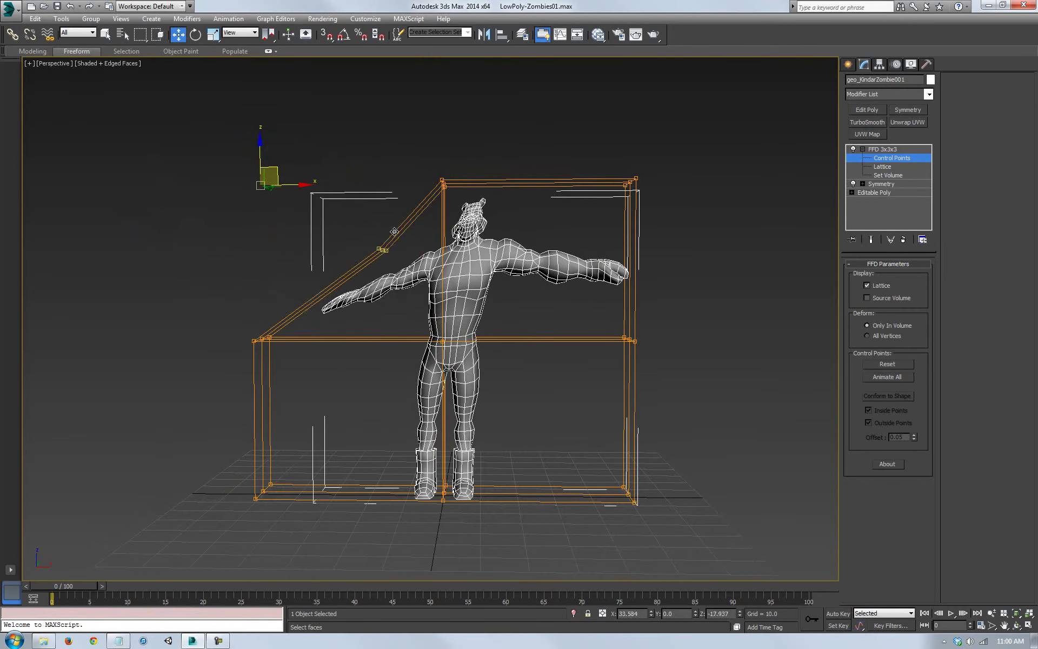
Move the opposite top corner control points across the body to about X -101, Z 14, and switch the FFD 3x3x3 modifier off
left_click(636, 179)
left_click_drag(650, 164, 99, 428)
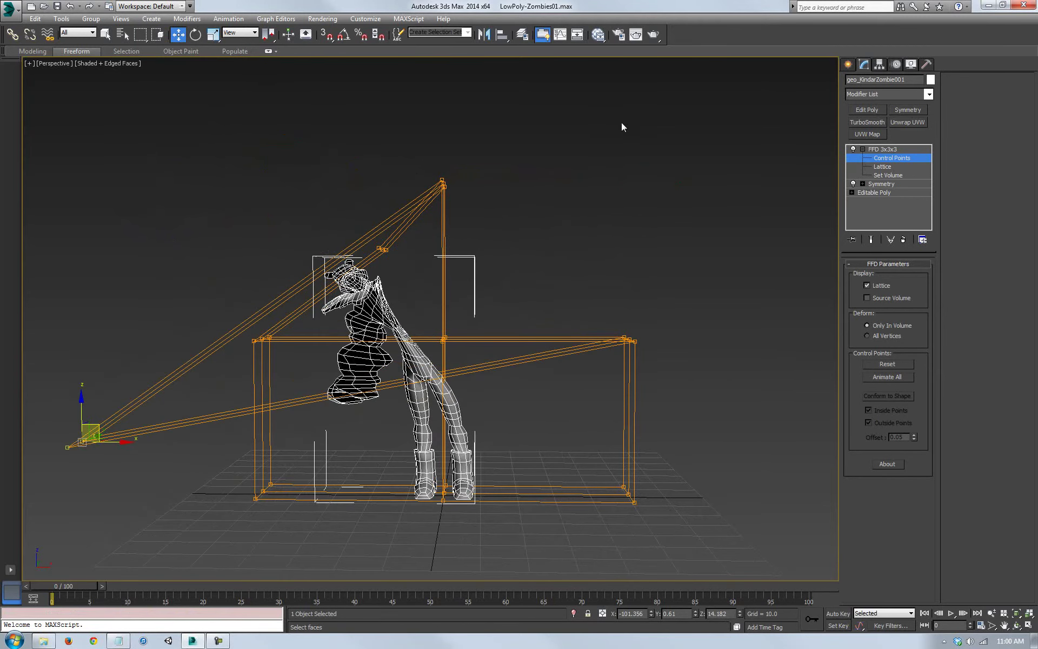
left_click(852, 150)
left_click(853, 149)
left_click(853, 150)
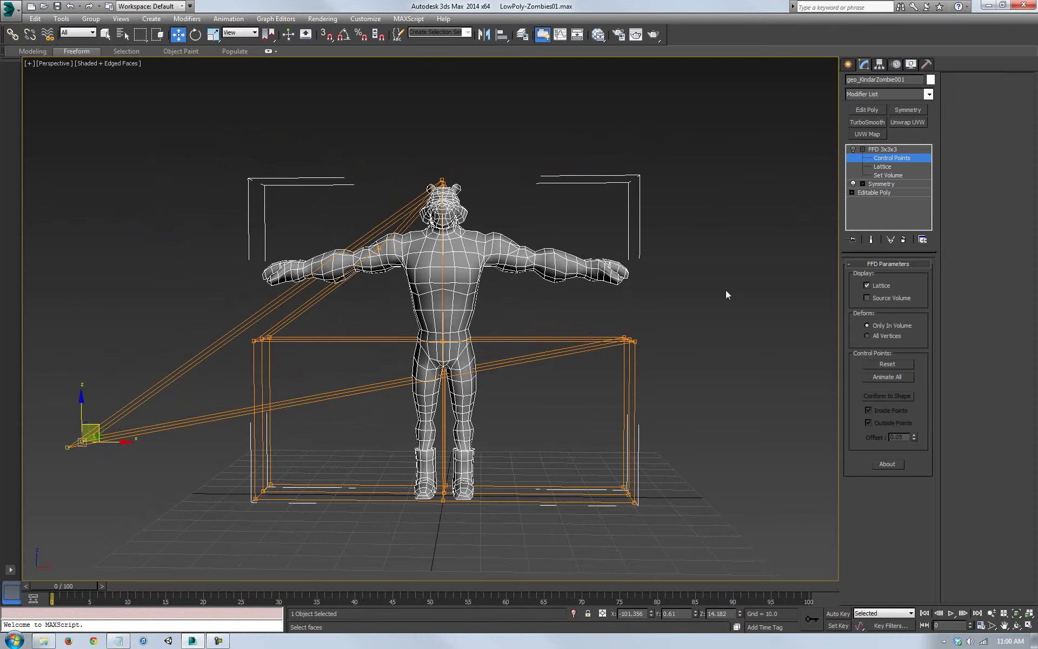
In the zombie's Editable Poly base, select a polygon on top of the upper arm and enable Use Soft Selection
left_click(877, 193)
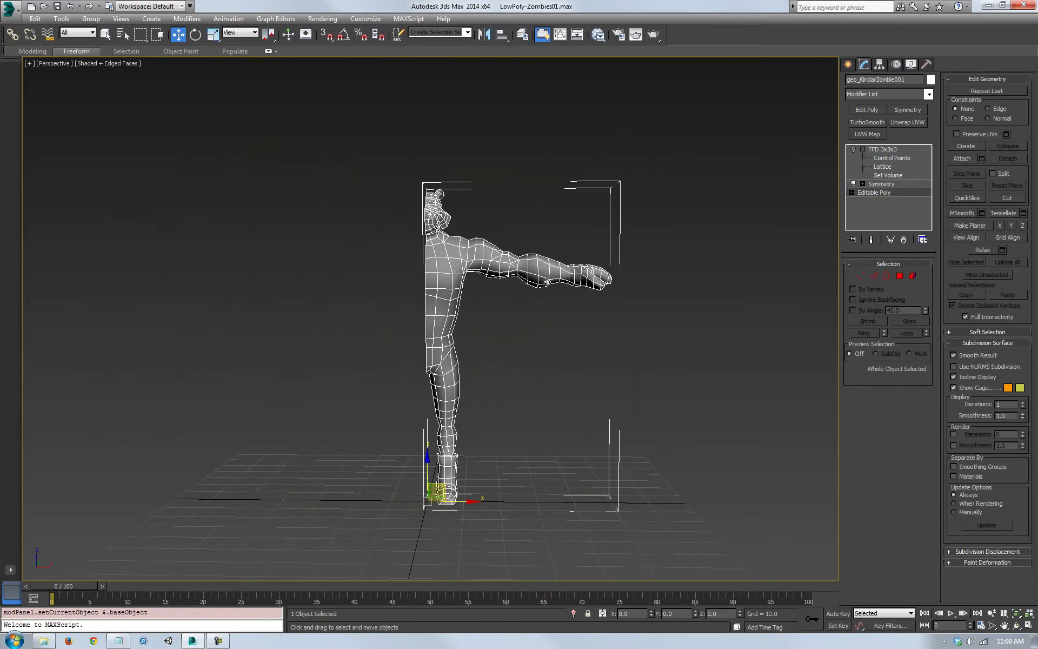
middle_click_drag(583, 369, 563, 381)
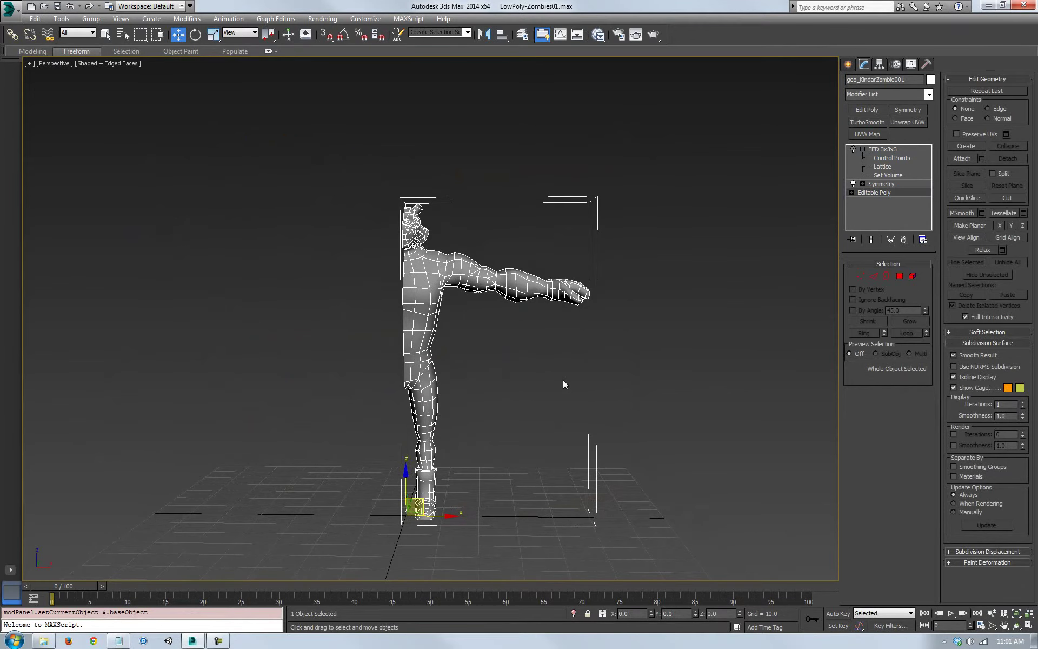
left_click(900, 276)
left_click(468, 264)
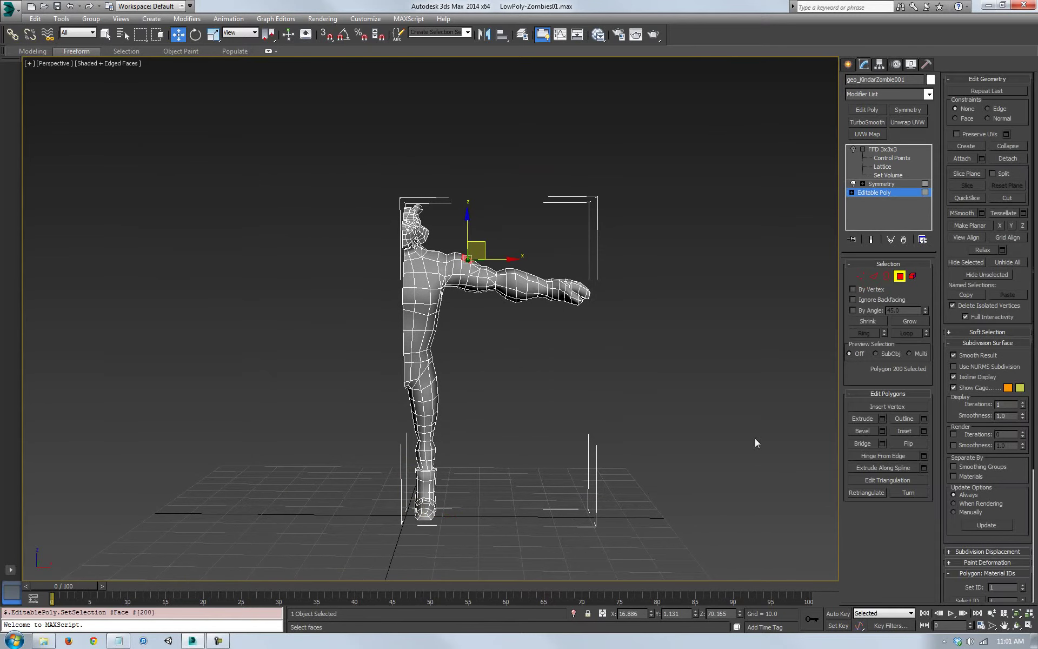
left_click(980, 333)
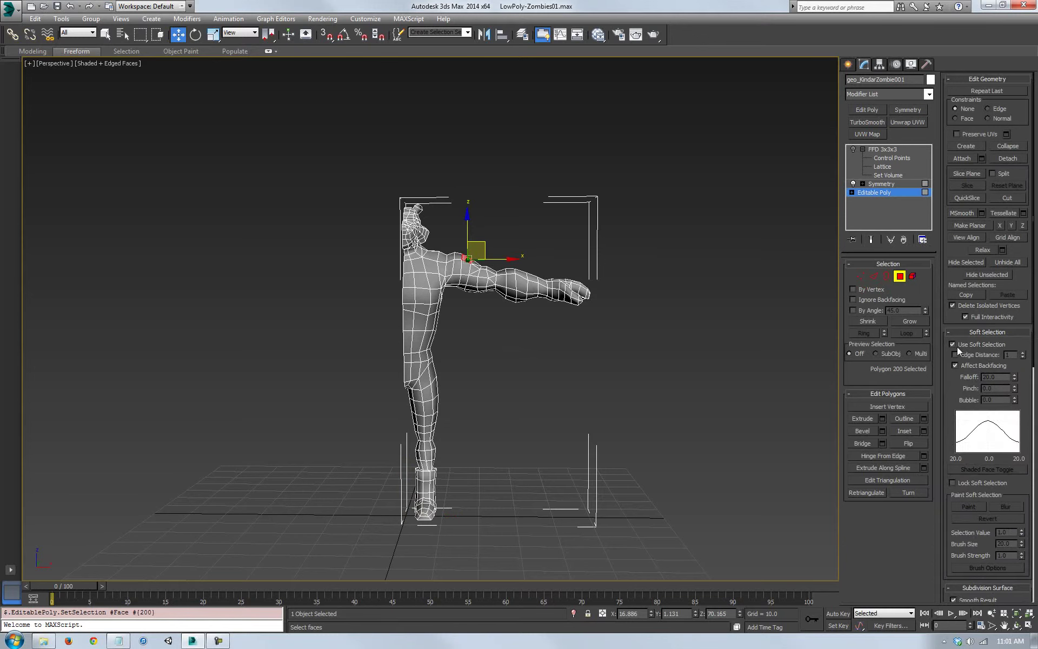
left_click(953, 345)
mouse_move(515, 209)
left_mouse_down()
mouse_move(476, 202)
mouse_move(459, 254)
mouse_move(489, 164)
mouse_move(445, 302)
mouse_move(521, 220)
mouse_move(476, 270)
mouse_move(460, 216)
mouse_move(511, 198)
mouse_move(508, 237)
mouse_move(514, 208)
mouse_move(526, 254)
mouse_move(504, 226)
left_mouse_up()
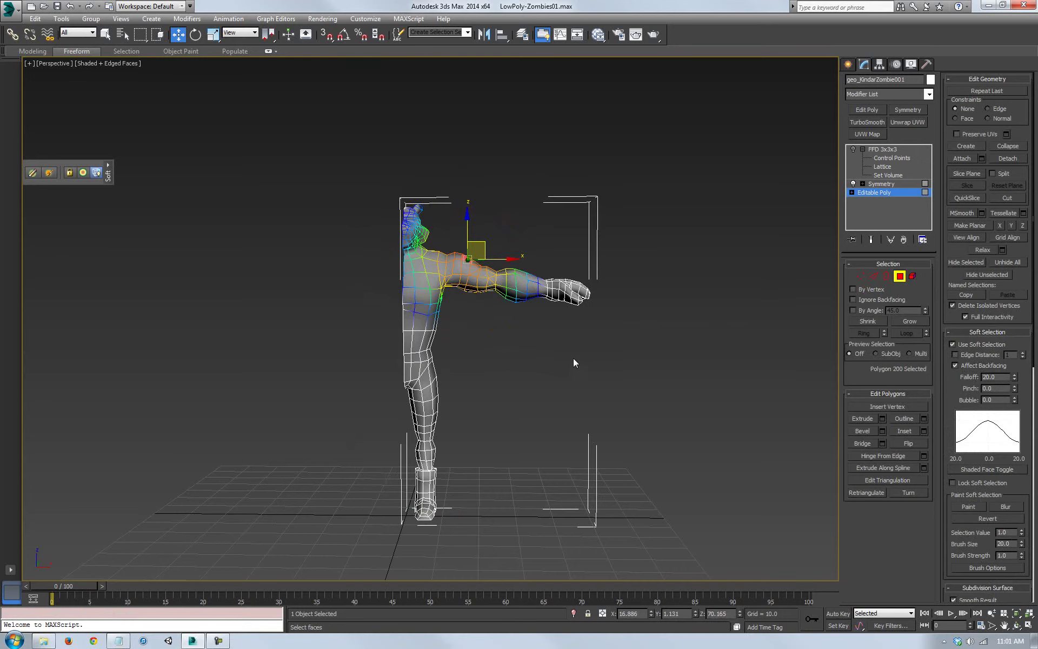
Try to move the soft-selected upper-arm polygon outward and upward, and leave polygon editing
mouse_move(475, 255)
left_mouse_down()
mouse_move(506, 227)
mouse_move(503, 208)
mouse_move(500, 254)
mouse_move(531, 181)
mouse_move(491, 243)
left_mouse_up()
left_click(900, 276)
middle_click_drag(613, 380, 606, 383)
At the FFD's Control Points level, move the selected top corner points back across the body to about X 84.4, Z 69.1
left_click(900, 157)
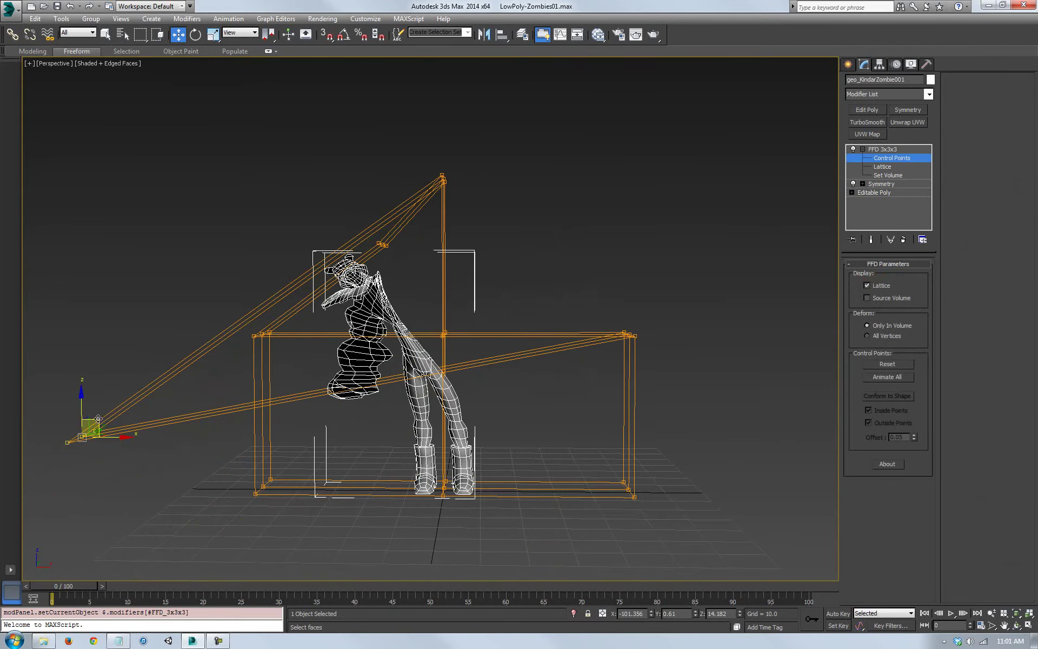
left_click_drag(95, 421, 765, 216)
left_click(874, 192)
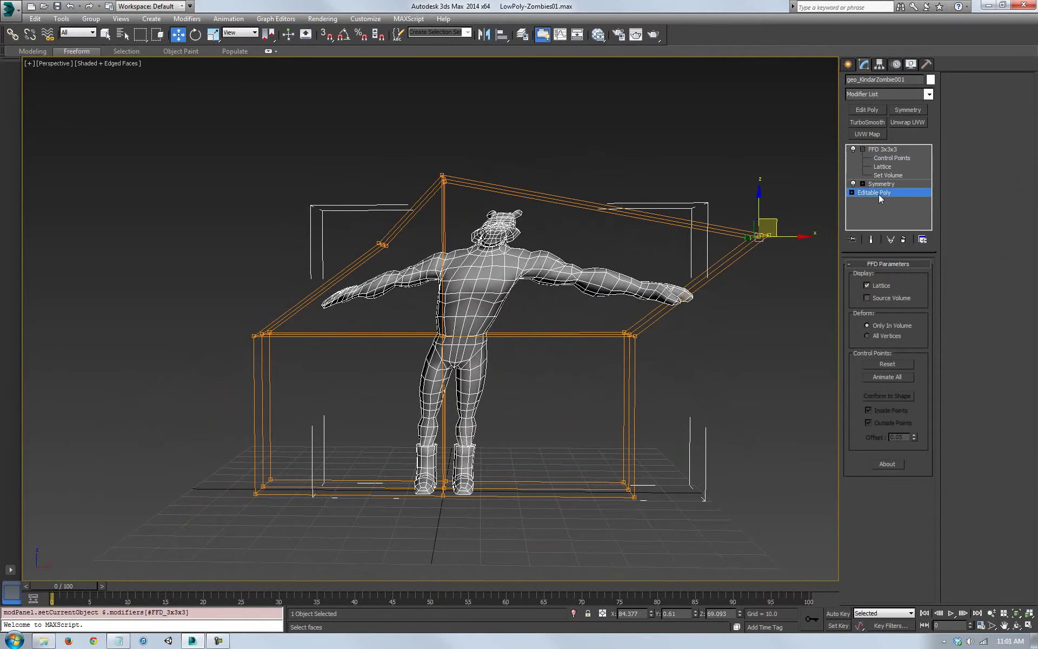
Delete the FFD 3x3x3 modifier from the top of the zombie's modifier stack
left_click(880, 150)
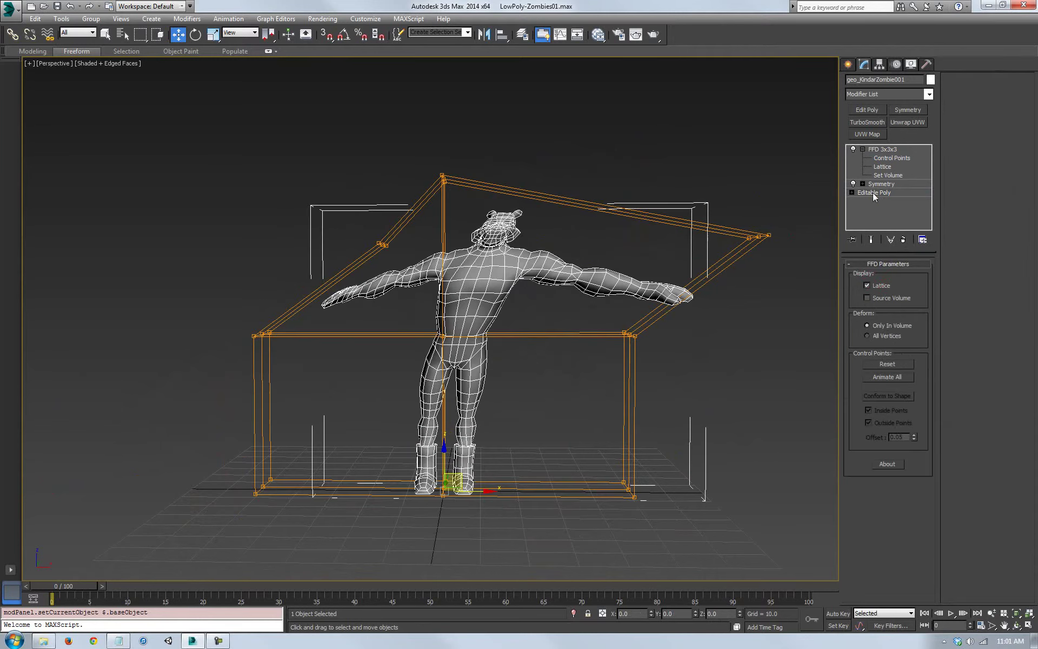
right_click(873, 146)
left_click(899, 165)
middle_click_drag(718, 389, 552, 328)
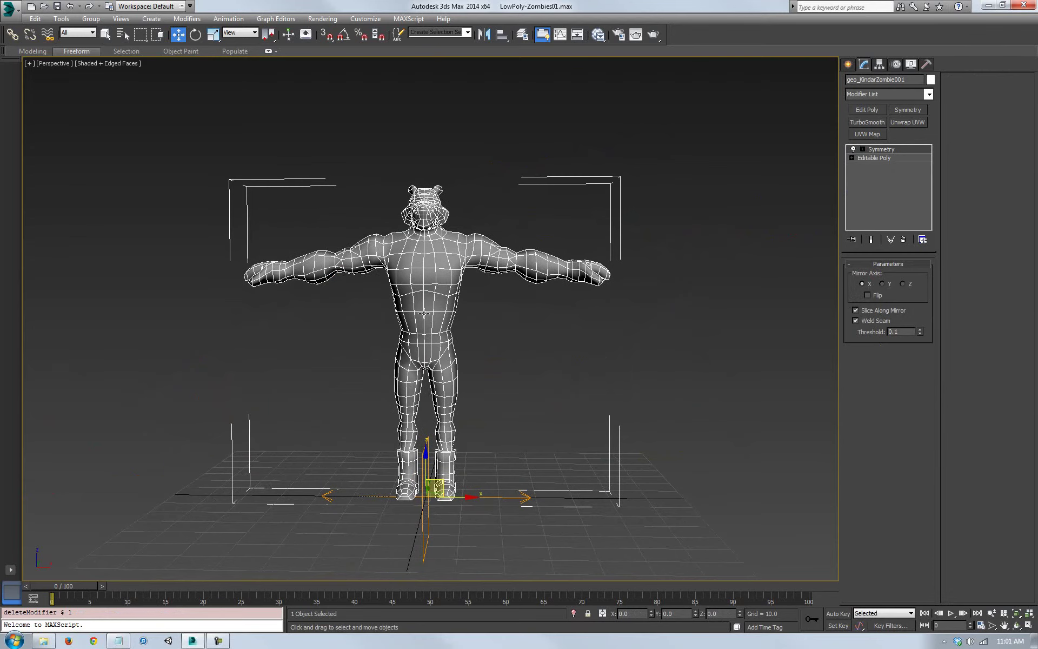
middle_click_drag(475, 359, 496, 359)
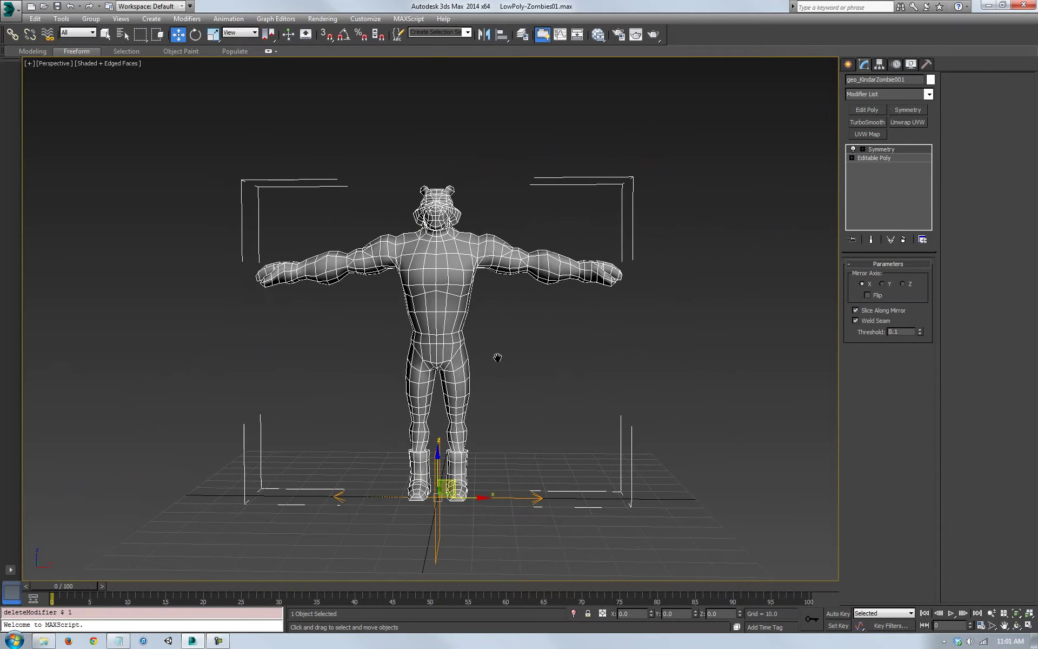
Insert an FFD 3x3x3 modifier between the zombie's Editable Poly base and its Symmetry modifier
left_click(1017, 626)
left_click_drag(498, 331, 475, 338)
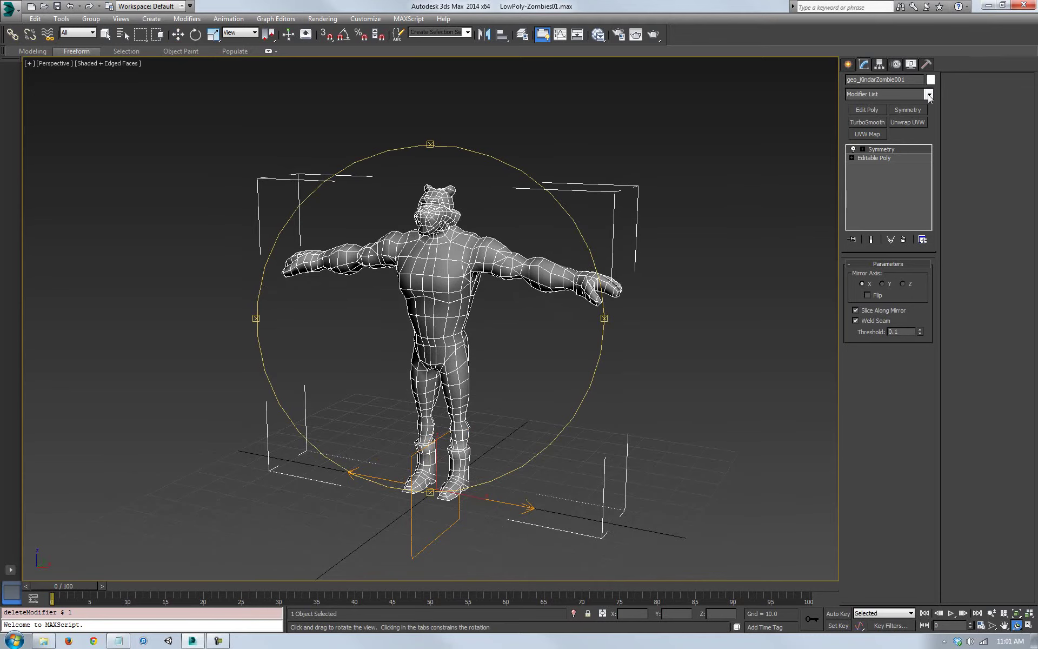
mouse_move(645, 424)
left_mouse_down()
mouse_move(656, 405)
mouse_move(642, 419)
left_mouse_up()
key("w")
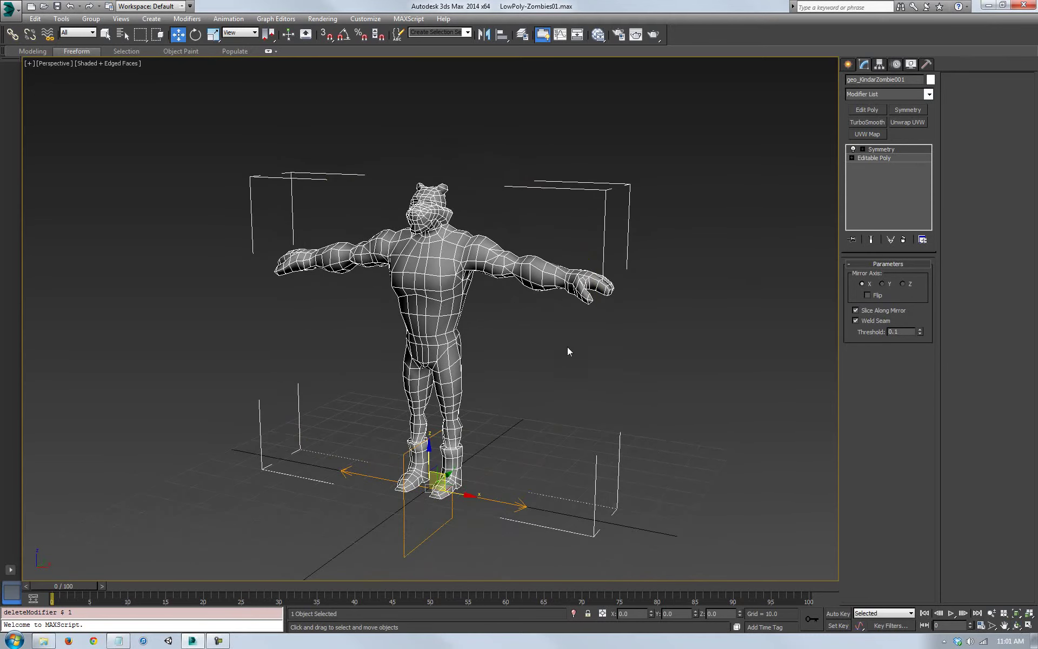
middle_click_drag(567, 351, 574, 337)
left_click(852, 158)
middle_click_drag(551, 403, 542, 370)
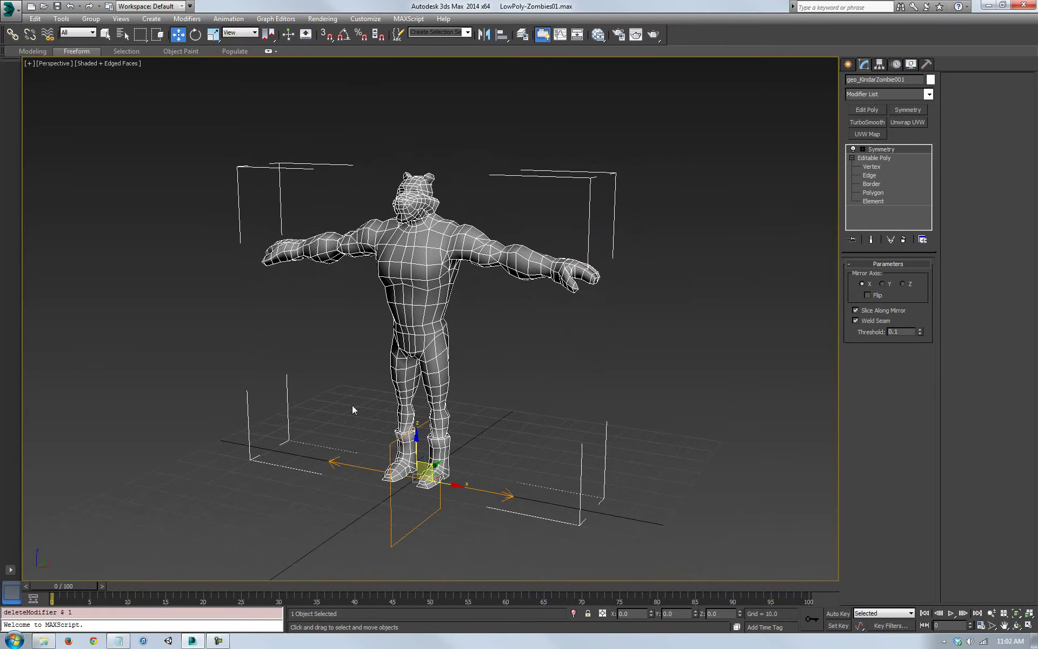
left_click(874, 159)
left_click(928, 94)
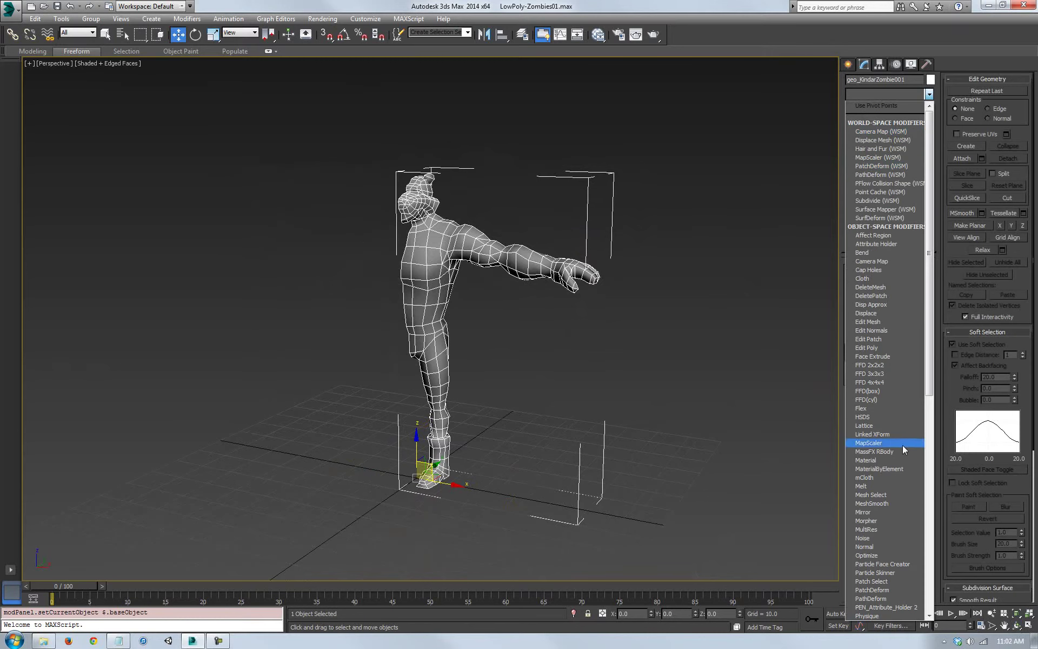
left_click(868, 374)
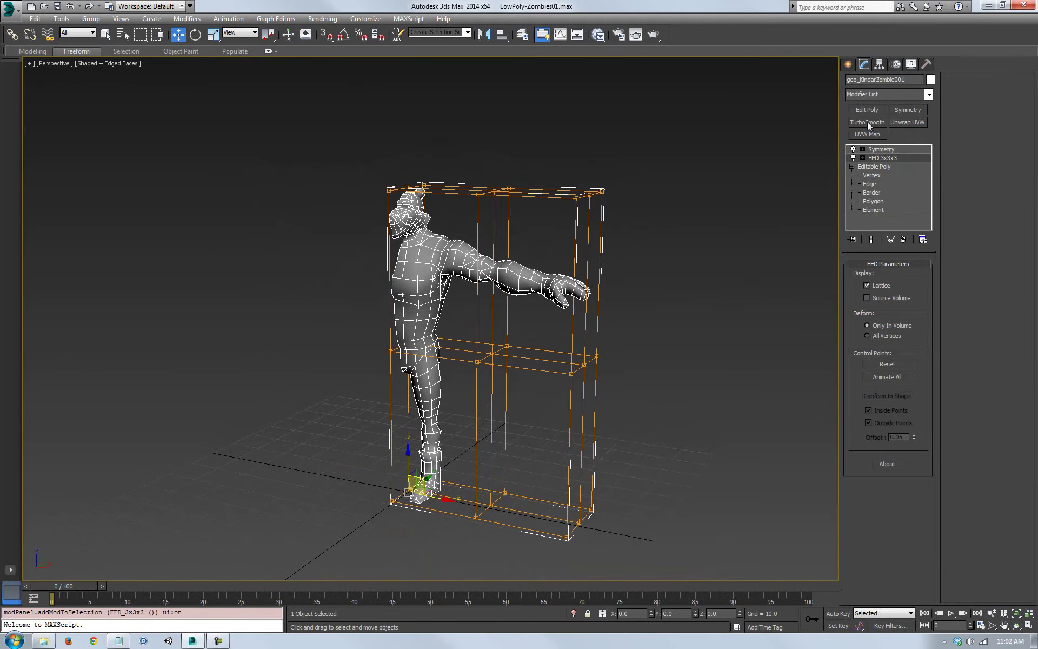
At the FFD's Set Volume level, lower the top layer of lattice points to just below the shoulder
left_click(862, 157)
middle_click_drag(483, 304, 479, 272)
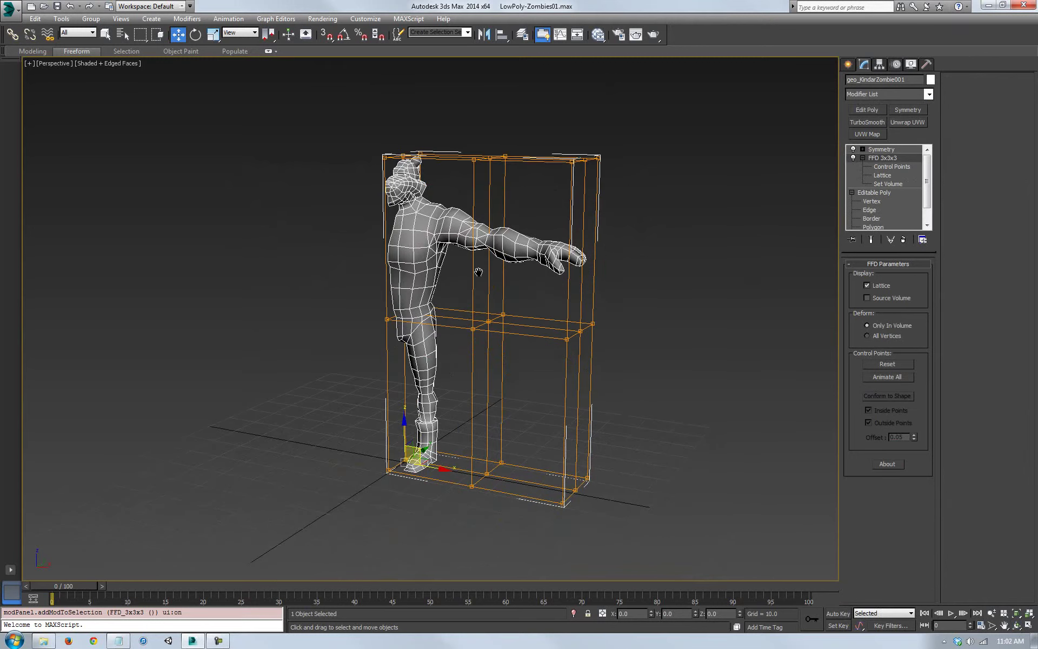
left_click(881, 149)
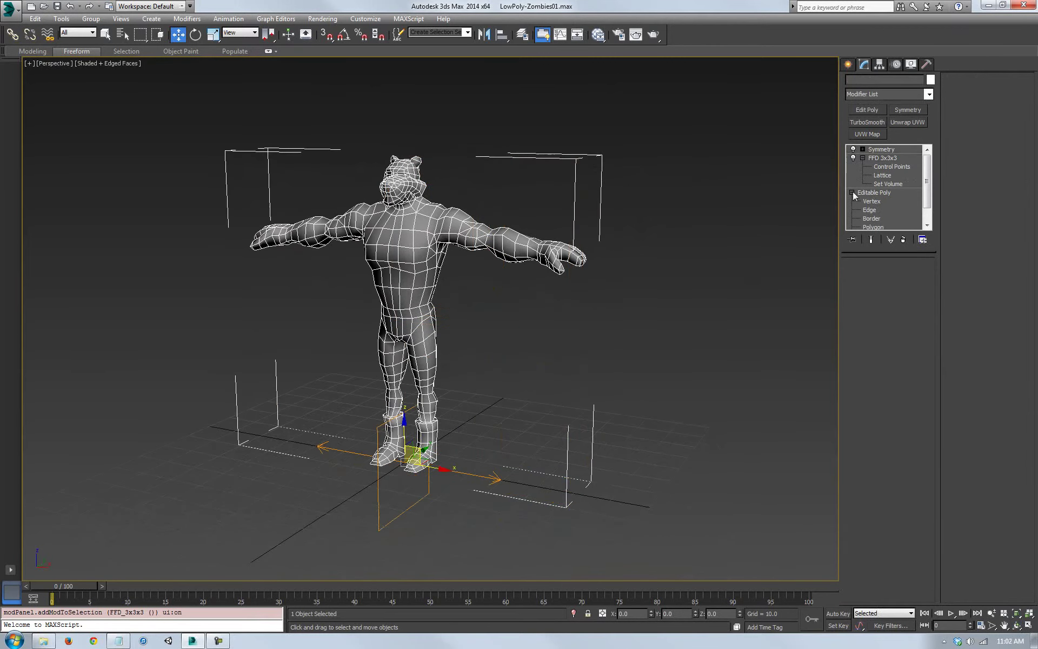
left_click(887, 175)
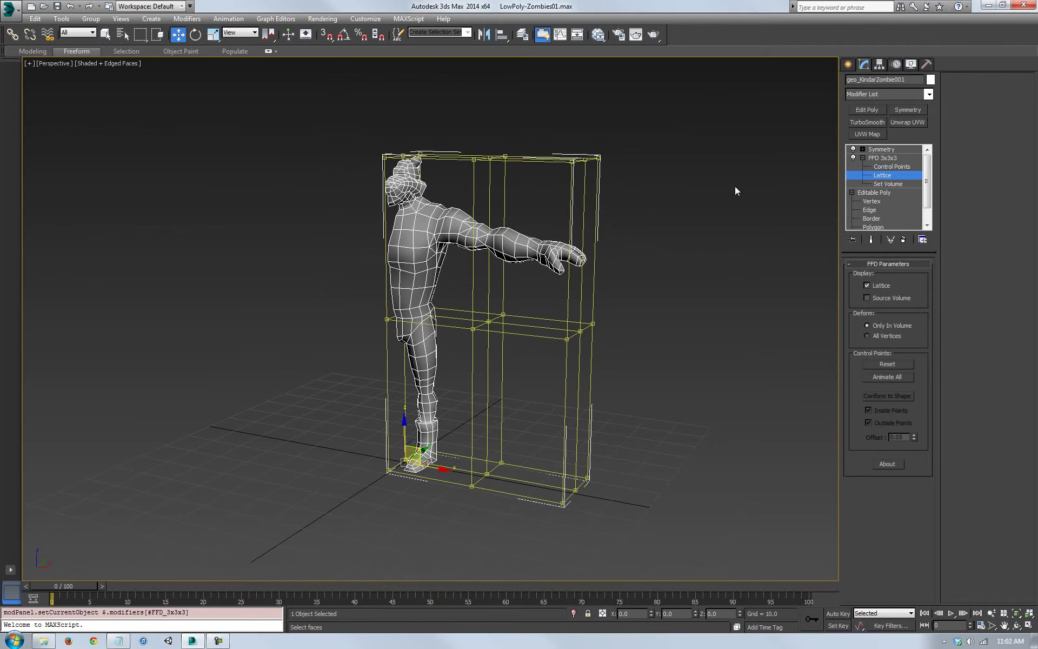
left_click(887, 184)
left_click_drag(350, 133, 530, 155)
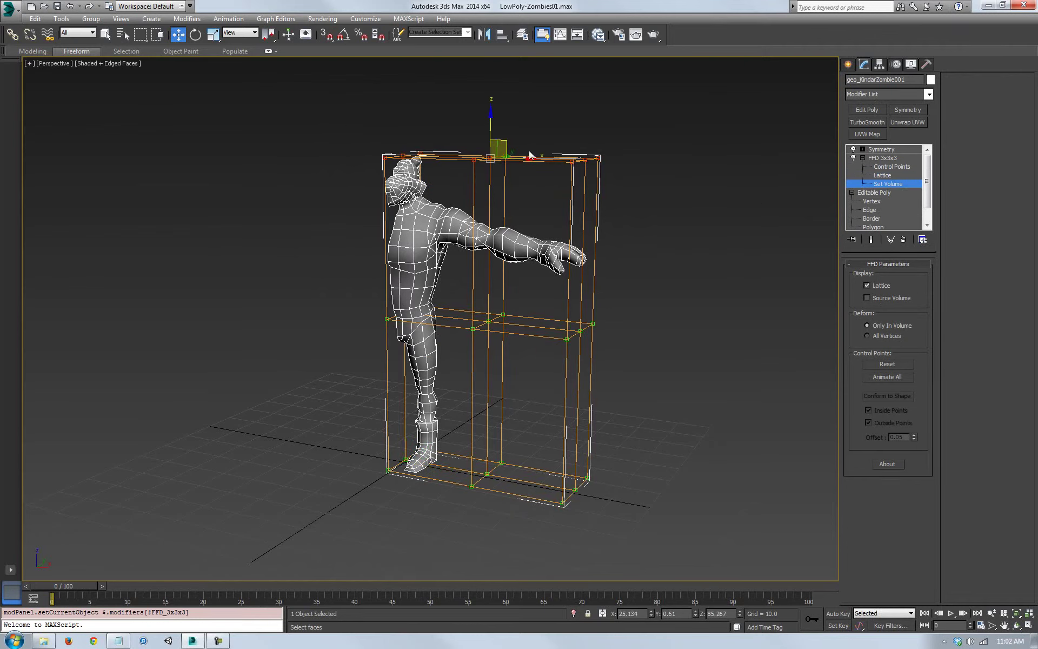
left_click_drag(494, 115, 471, 231)
Raise the bottom and middle layers of FFD volume points so that the lattice spans only the height of the torso
left_click_drag(625, 528, 626, 529)
left_click_drag(486, 437, 488, 324)
left_click_drag(639, 308, 639, 308)
left_click_drag(490, 296, 490, 260)
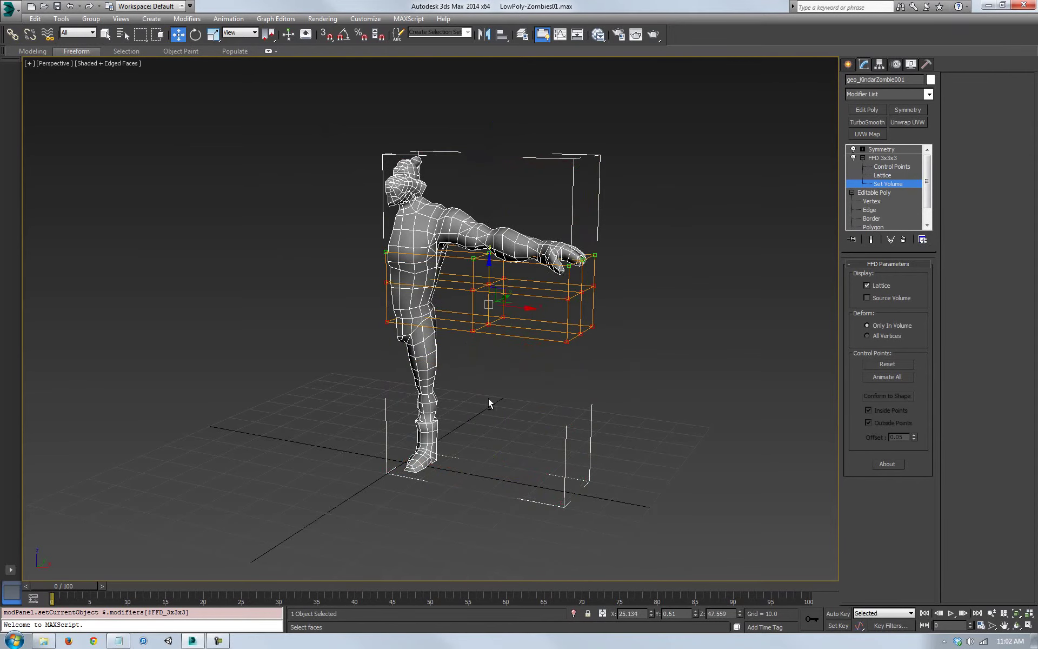
middle_click_drag(488, 398, 488, 393)
Pull the outer and middle columns of FFD volume points in toward the torso, with the outermost column at about X 12.8
left_click_drag(666, 175, 475, 376)
left_click_drag(563, 289, 470, 384)
left_click_drag(548, 289, 484, 281)
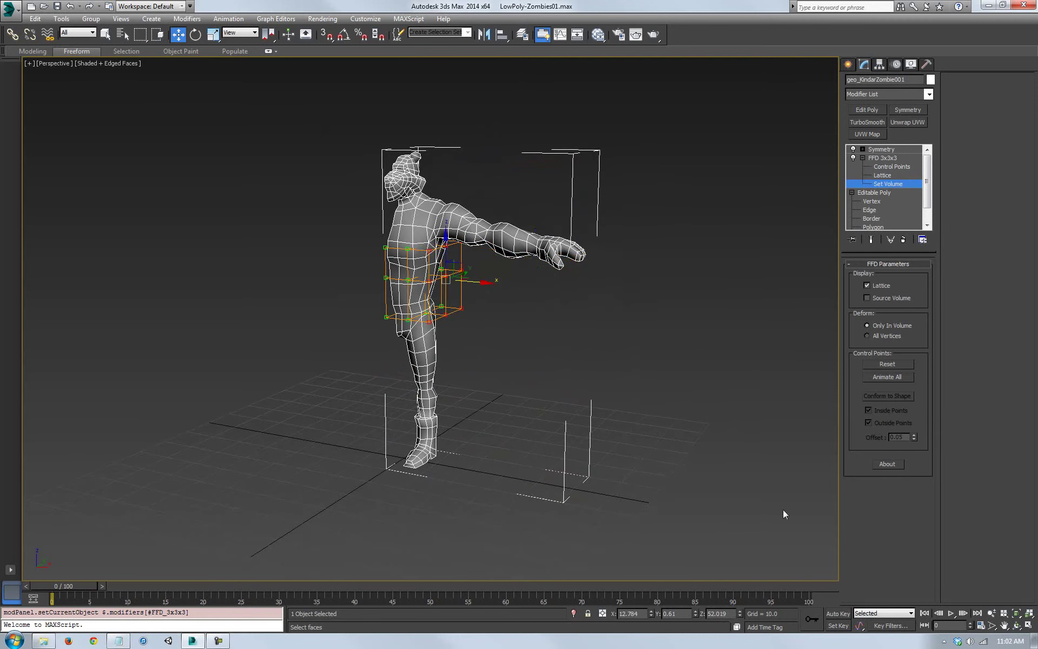
At the Control Points level, try out the outer top and bottom lattice points beside the torso, and delete the FFD 3x3x3 modifier
left_click(1016, 626)
left_click_drag(462, 384, 489, 375)
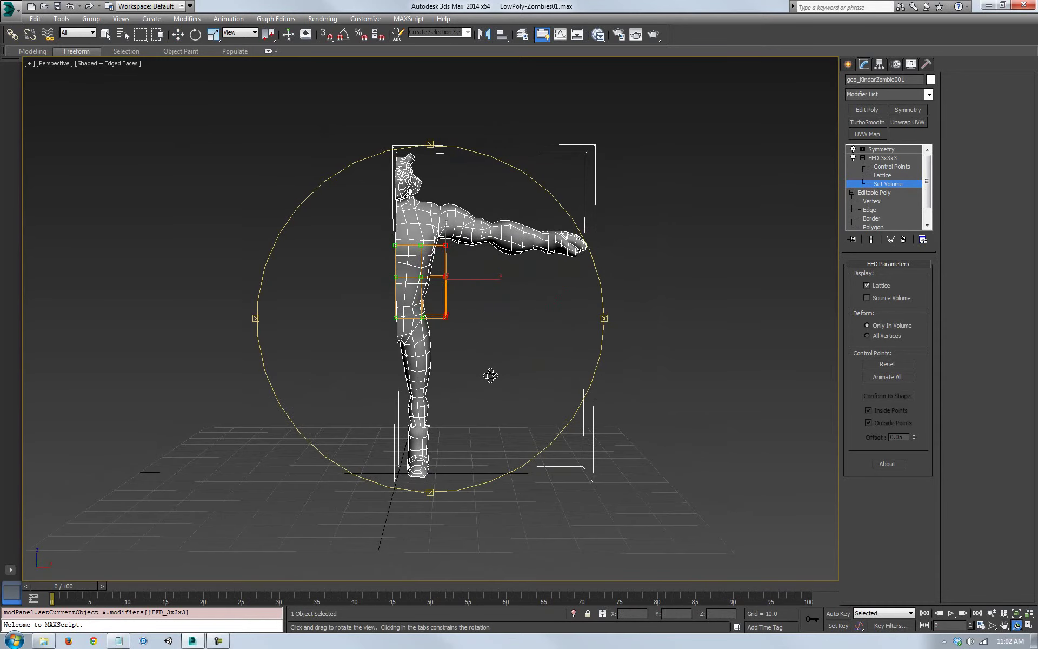
left_click(887, 169)
left_click_drag(436, 257, 514, 183)
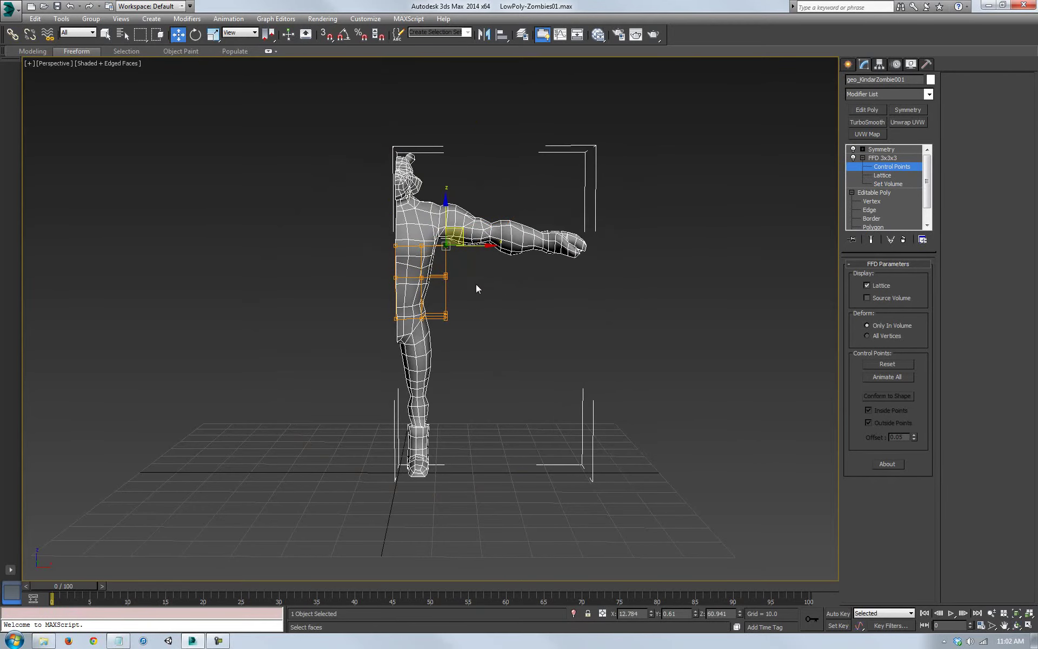
left_click_drag(442, 305, 444, 339)
left_click_drag(461, 297, 608, 335)
right_click(609, 335)
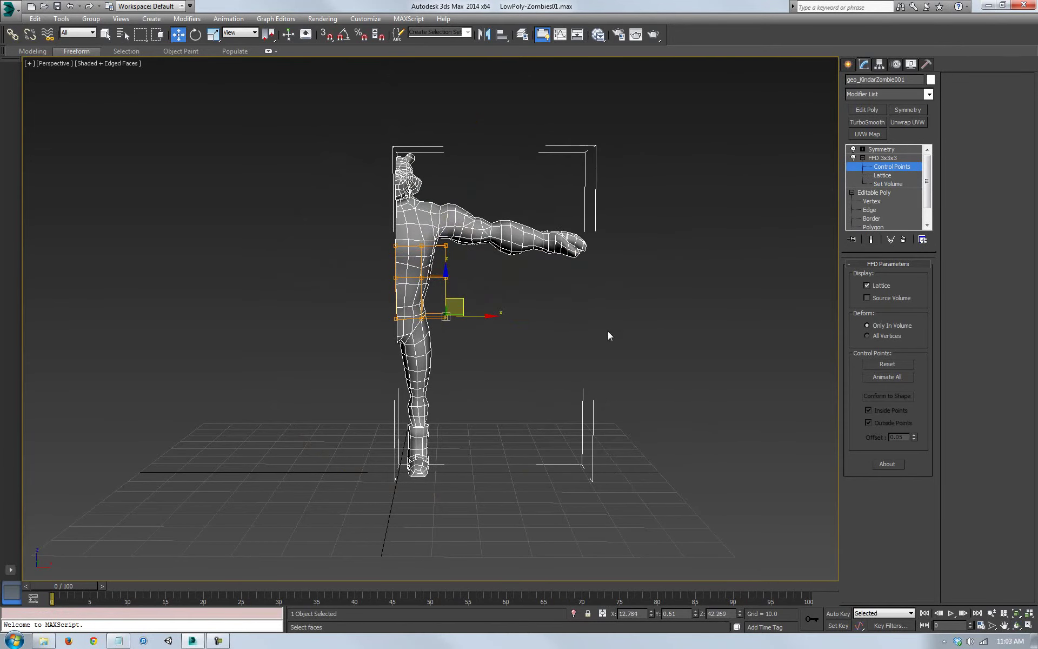
right_click(890, 158)
left_click(909, 170)
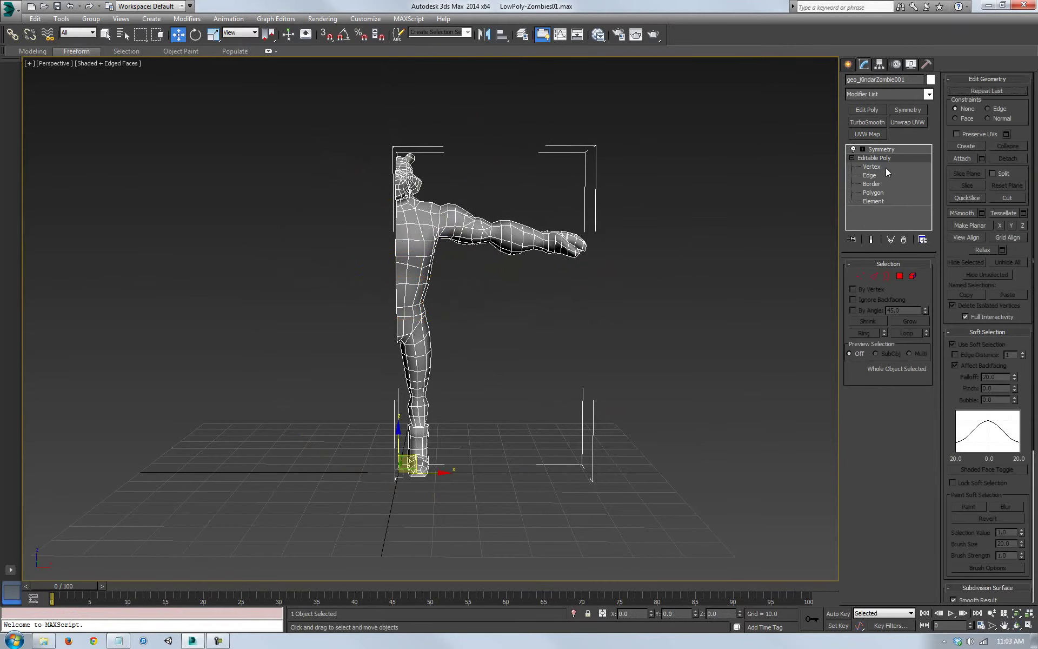
At the Editable Poly's Polygon level, turn off Use Soft Selection, select the torso polygons around the waist, and grow the selection once
left_click(879, 195)
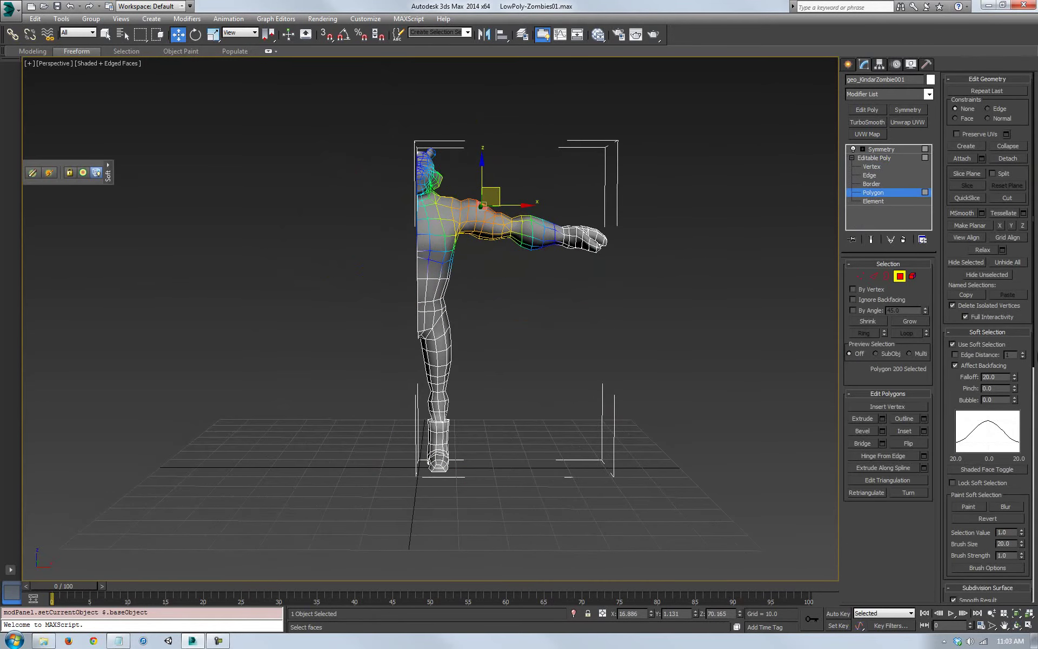
left_click(953, 345)
left_click_drag(381, 265, 482, 304)
left_click(417, 293, "ctrl")
left_click(426, 294, "ctrl")
left_click(436, 295, "ctrl")
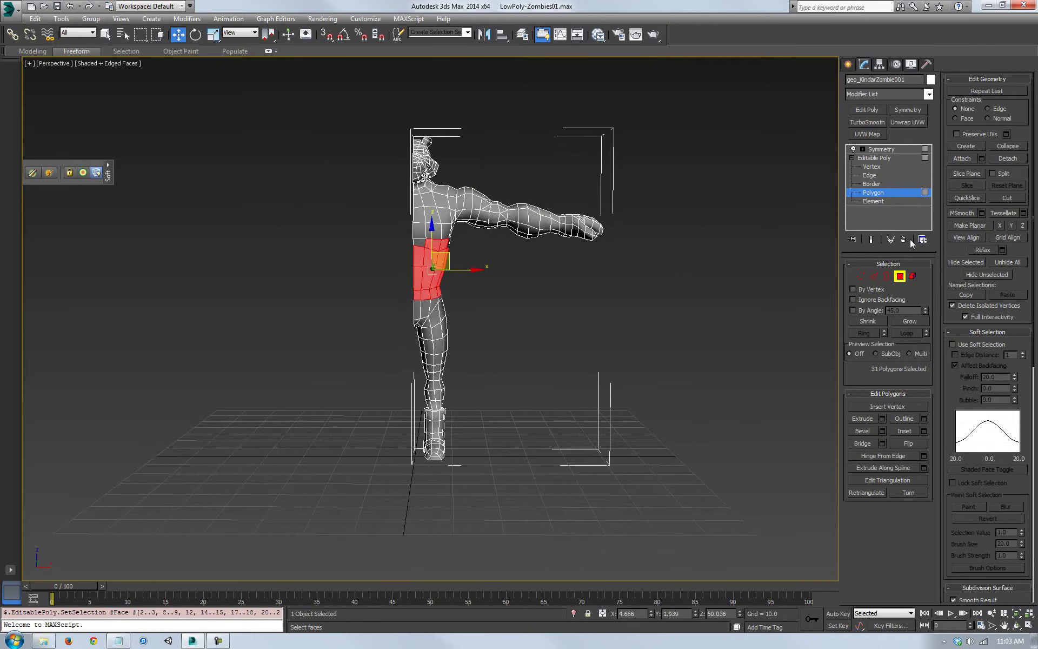
left_click(910, 321)
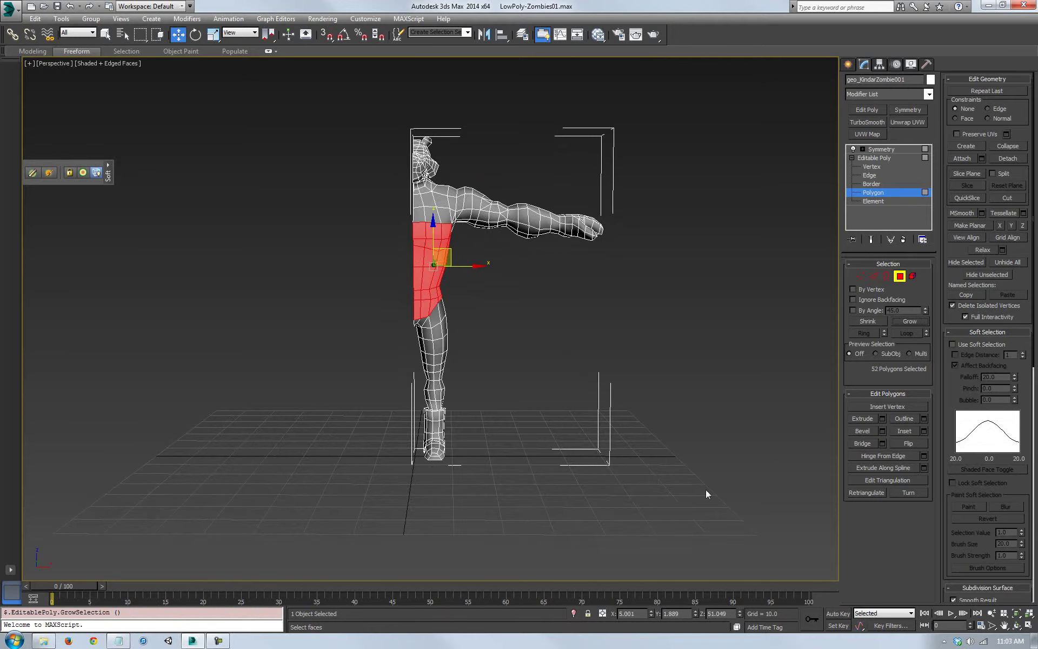
Add the missing polygons on the side of the torso below the armpit to the selection
left_click(1017, 625)
left_click_drag(503, 319, 431, 238)
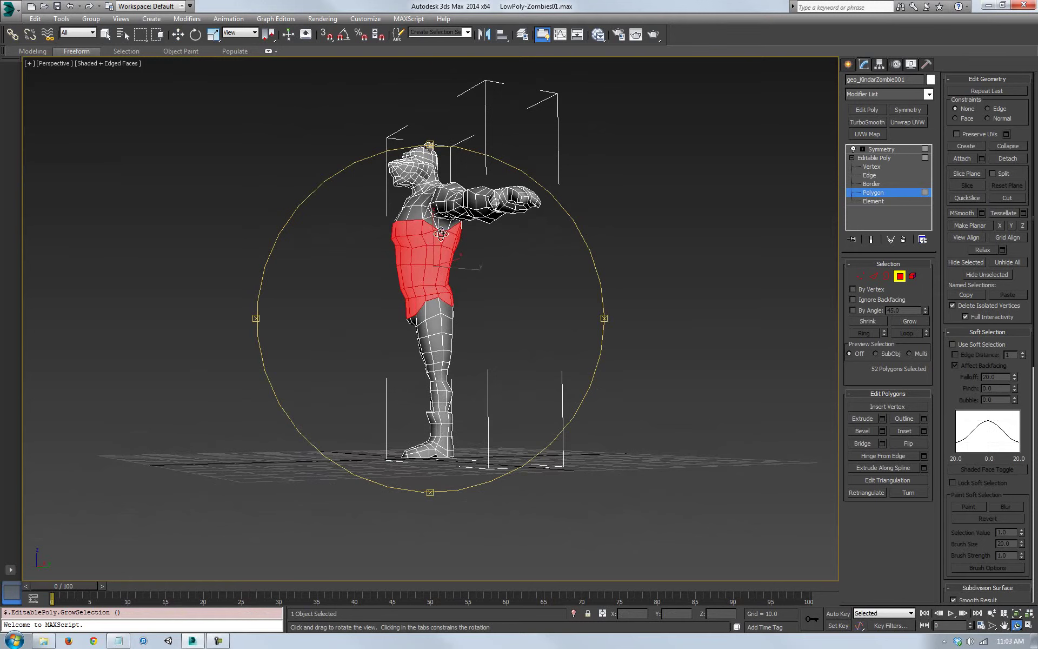
key("w")
left_click(450, 227, "ctrl")
left_click_drag(482, 275, 436, 231)
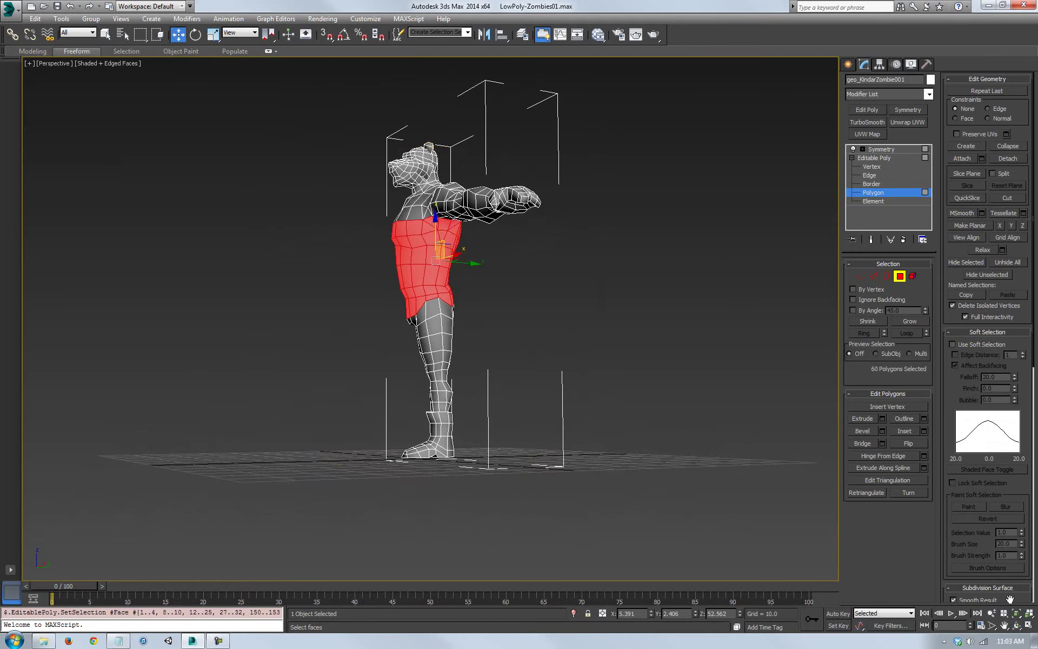
Add the remaining polygon under the armpit, seen from behind, to the torso selection
left_click(1017, 626)
left_click_drag(586, 318, 420, 307)
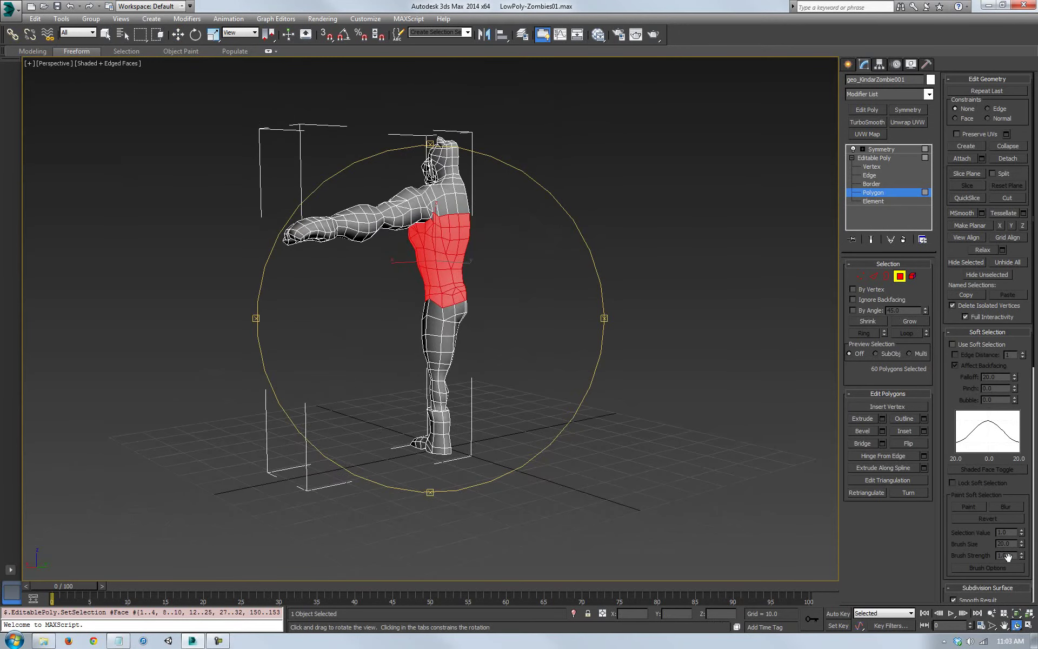
key("w")
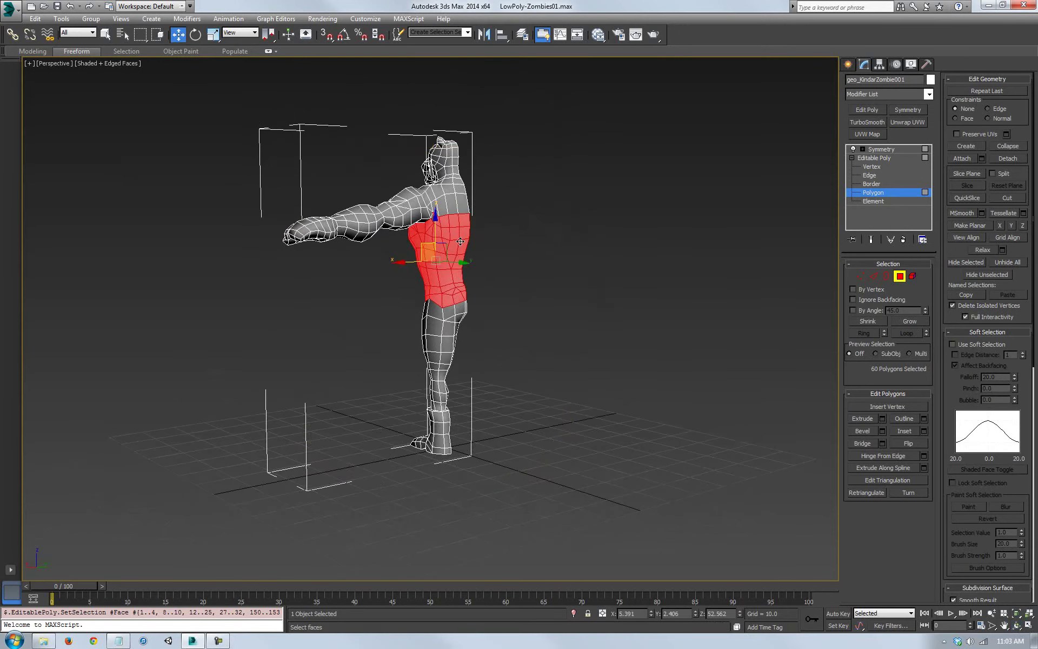
left_click(431, 217, "ctrl")
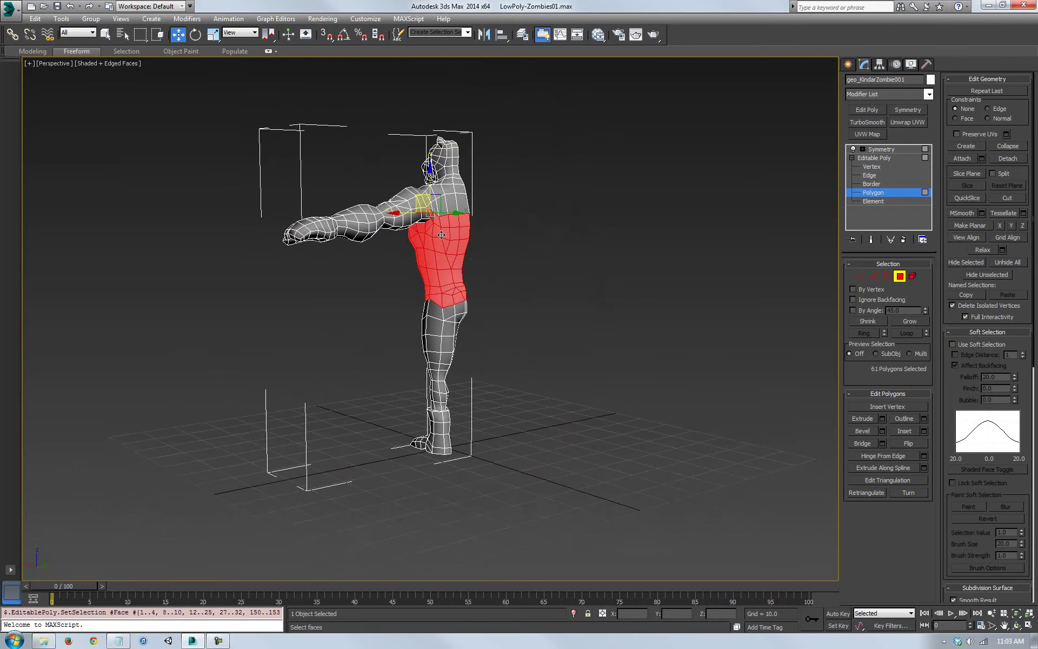
scroll(447, 239, "up", 5)
left_click(446, 233, "ctrl")
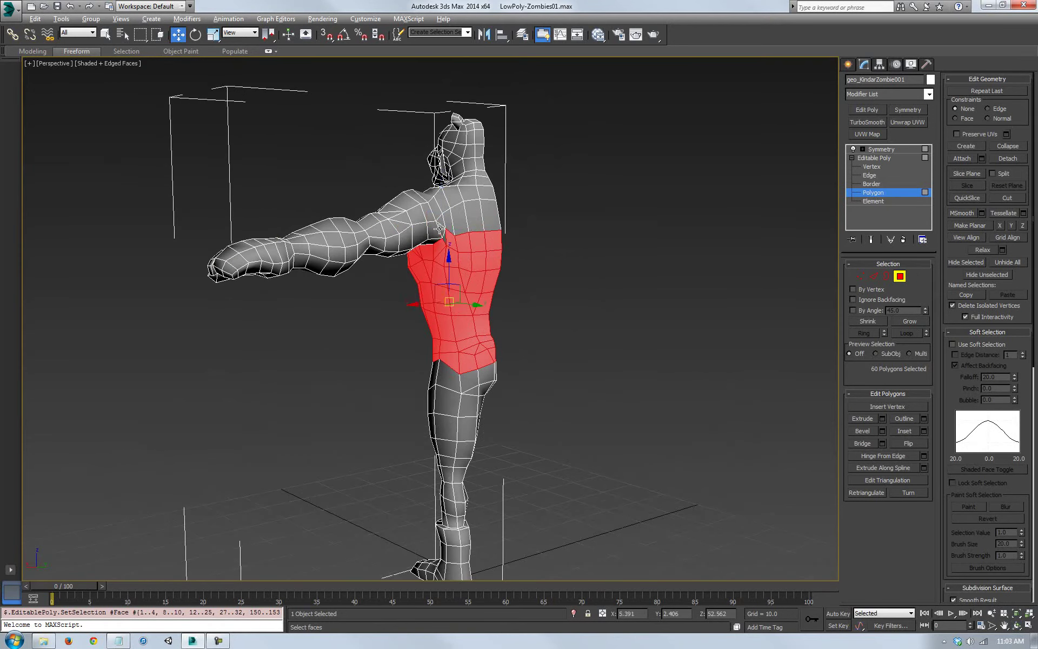
middle_click_drag(484, 338, 476, 307)
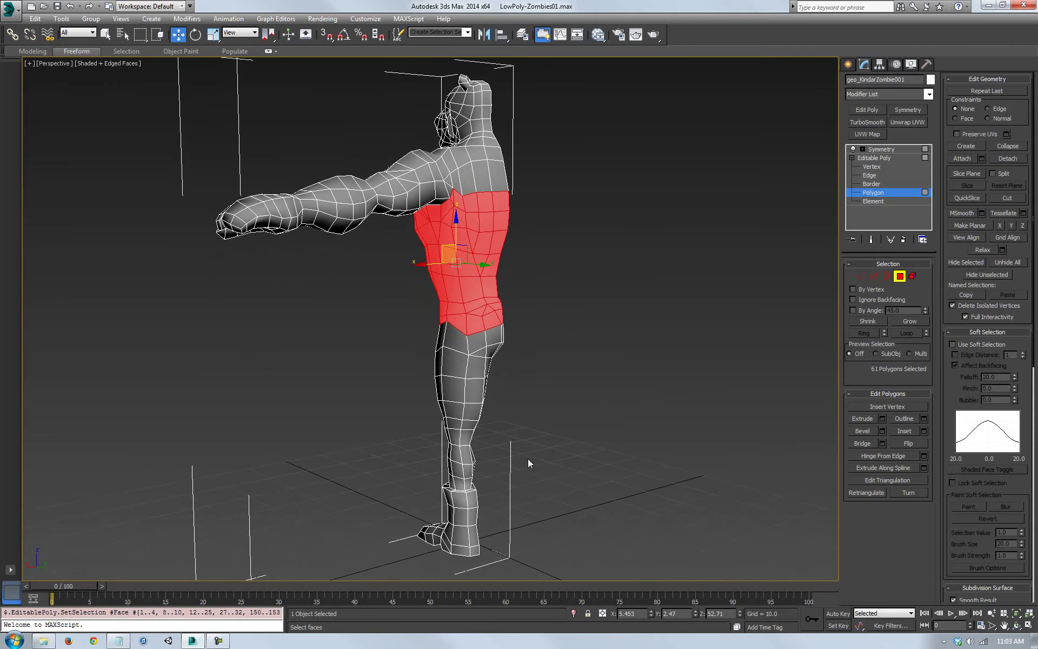
Apply an FFD 3x3x3 modifier to the selected torso polygons, beneath the Symmetry modifier
left_click(1017, 626)
left_click_drag(401, 303, 554, 303)
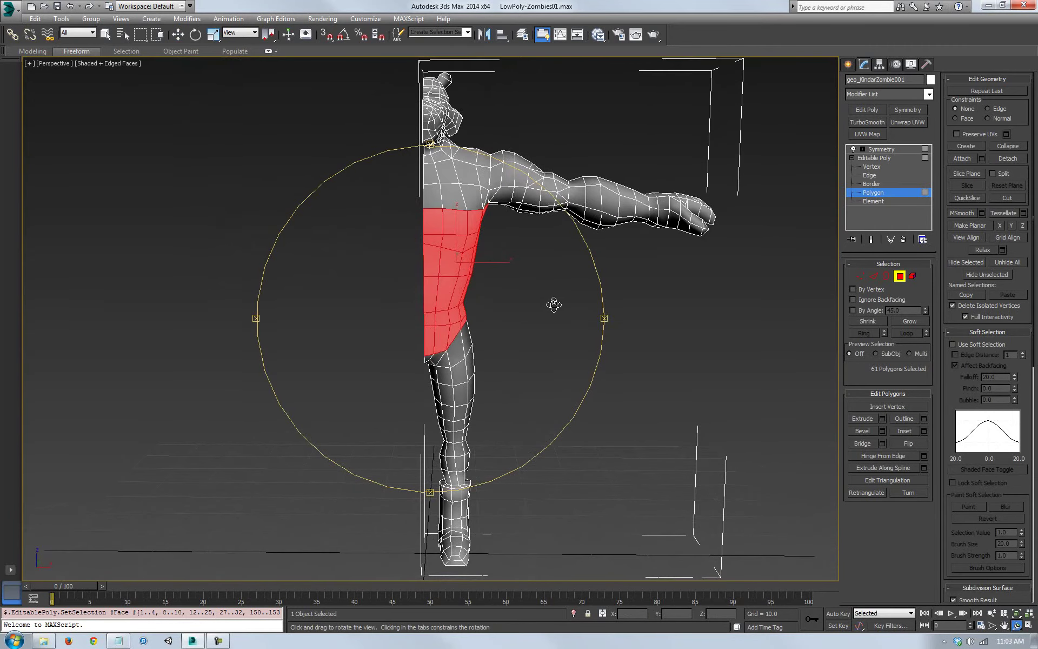
left_click_drag(501, 281, 706, 266)
left_click(929, 94)
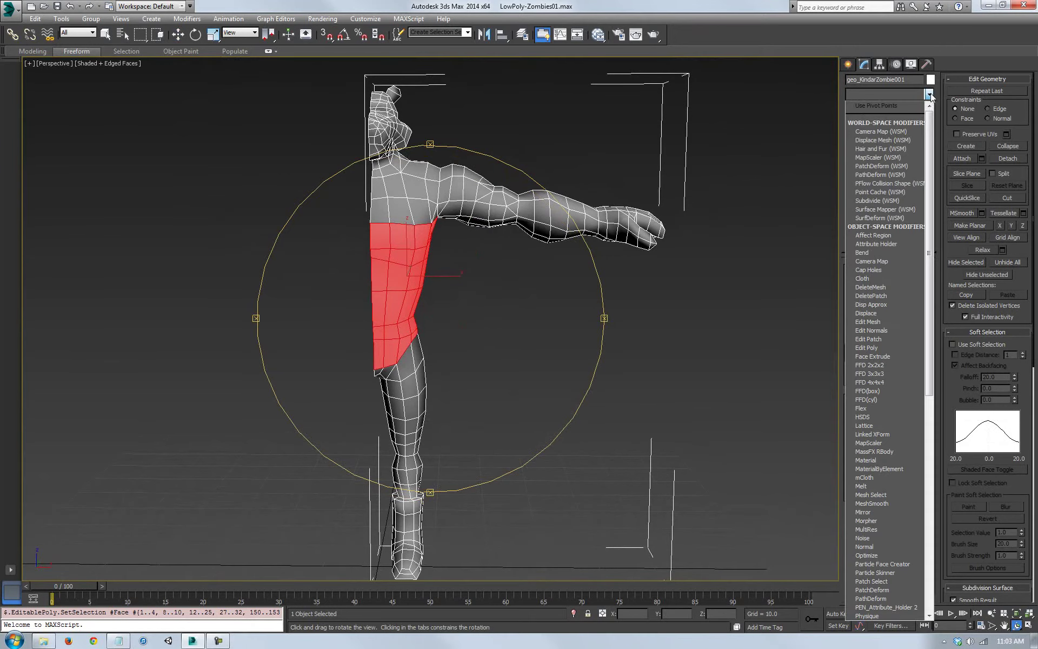
left_click_drag(930, 138, 929, 178)
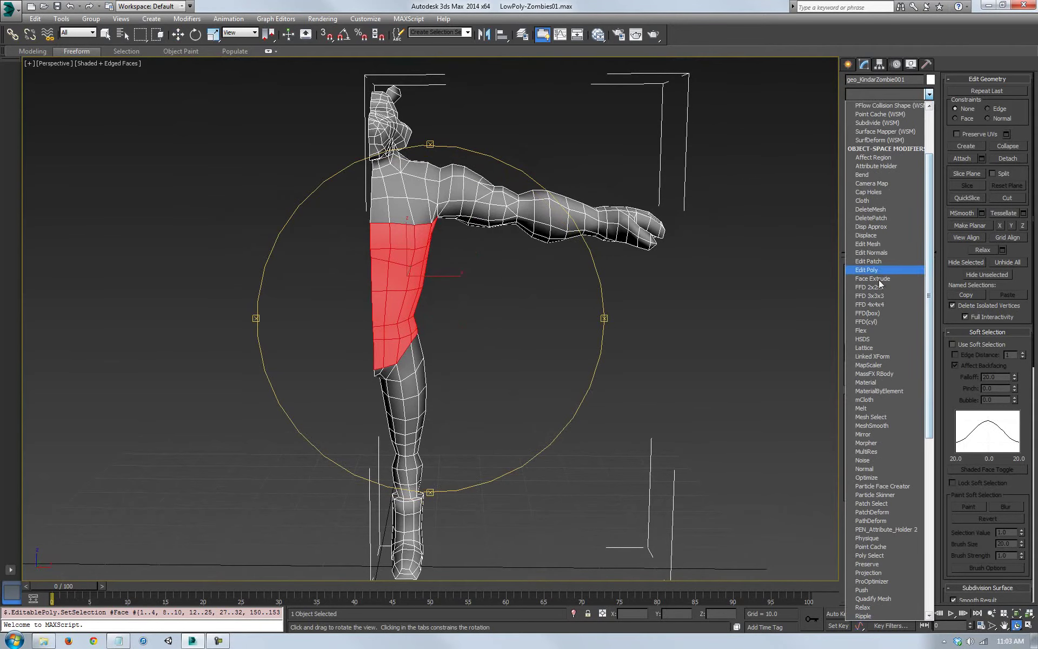
left_click(870, 296)
middle_click_drag(467, 365, 444, 378, "alt")
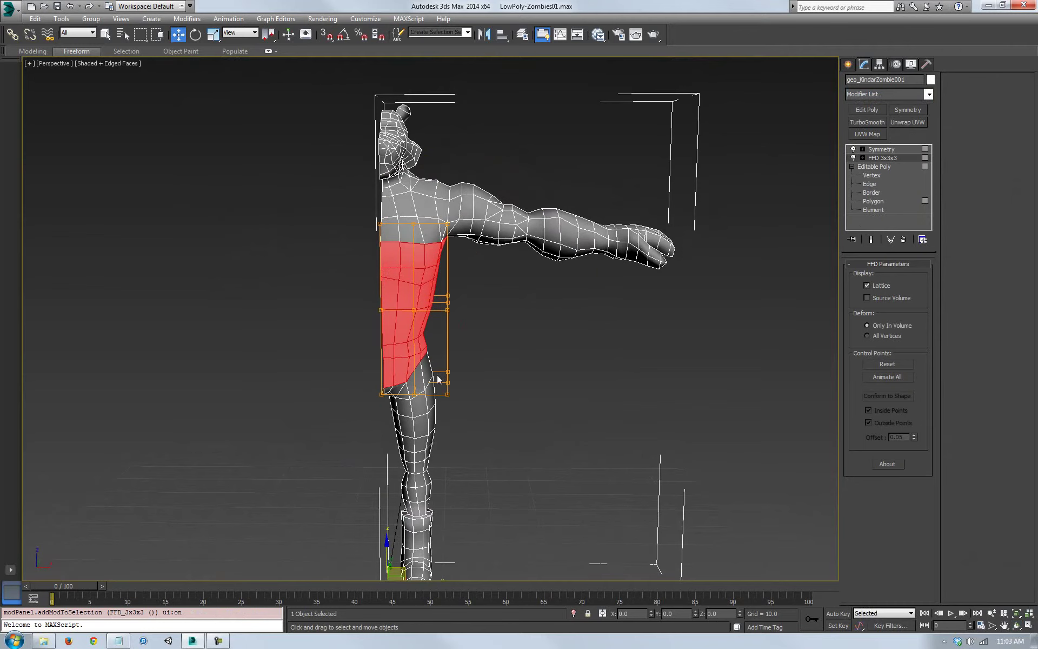
middle_click_drag(496, 308, 738, 325)
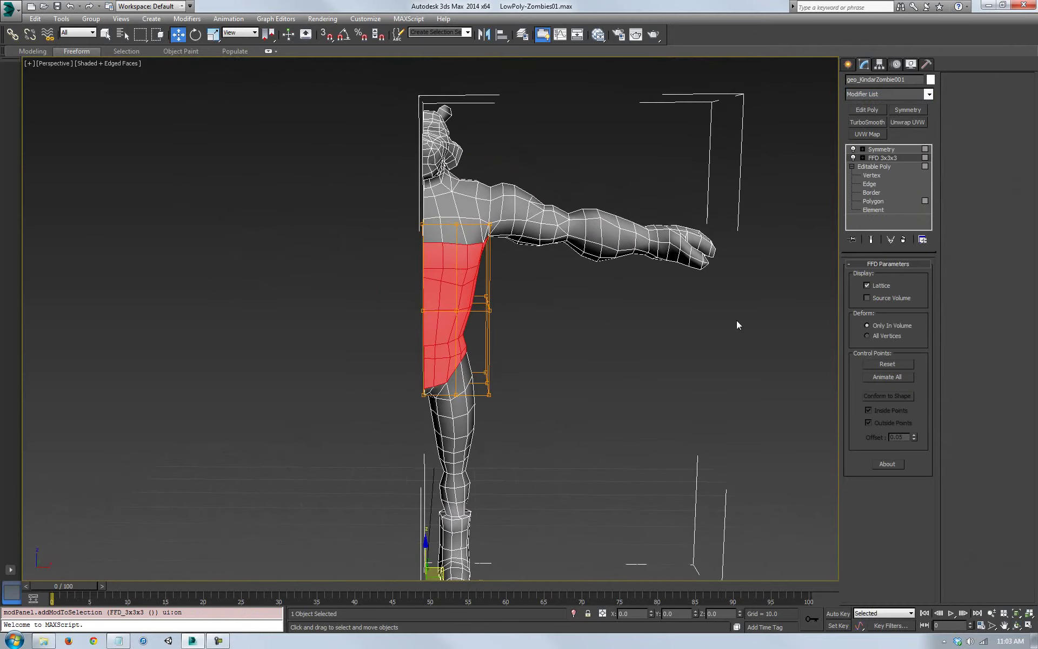
At the FFD 3x3x3's Set Volume level, pull the outer middle and lower lattice points in to follow the torso and hip
left_click(863, 157)
left_click(885, 184)
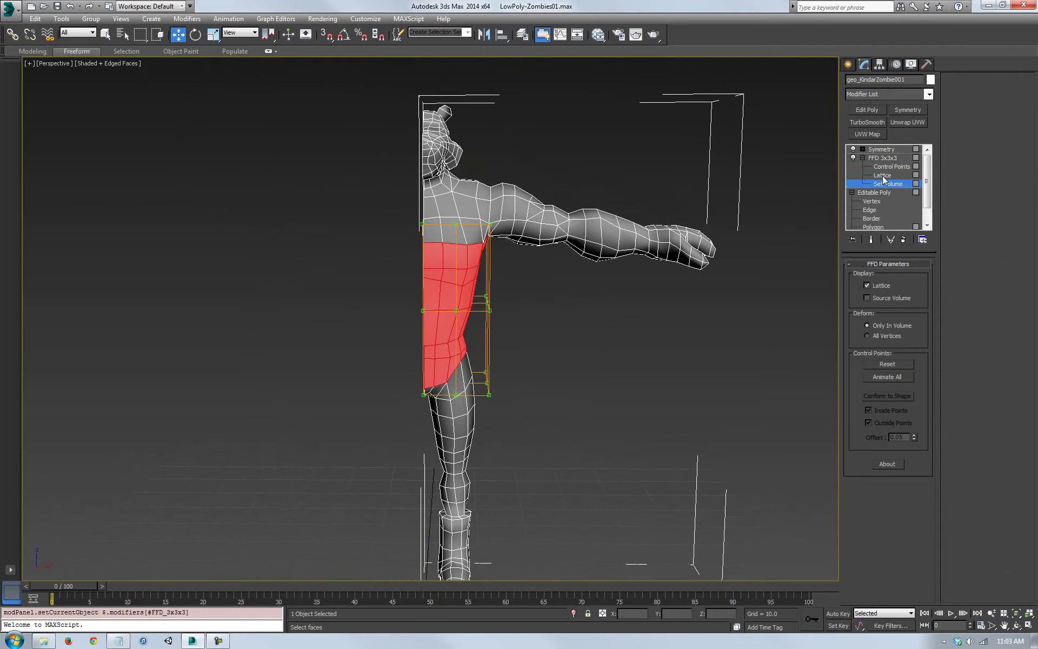
left_click_drag(541, 262, 501, 303)
left_click_drag(481, 415, 481, 415)
left_click_drag(487, 373, 456, 422)
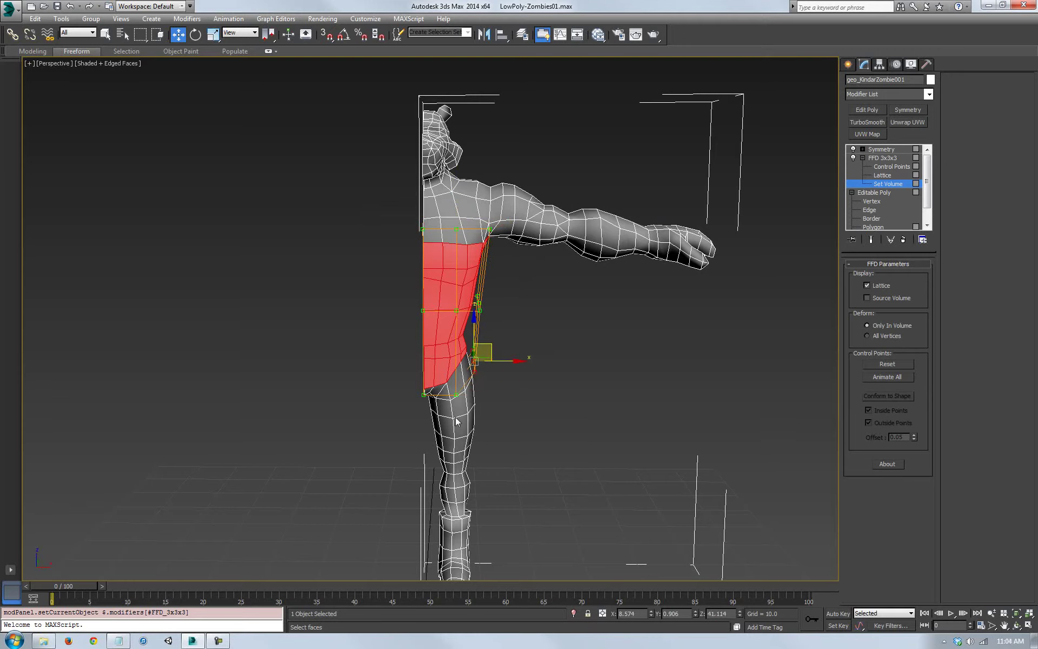
left_click_drag(455, 348, 469, 352)
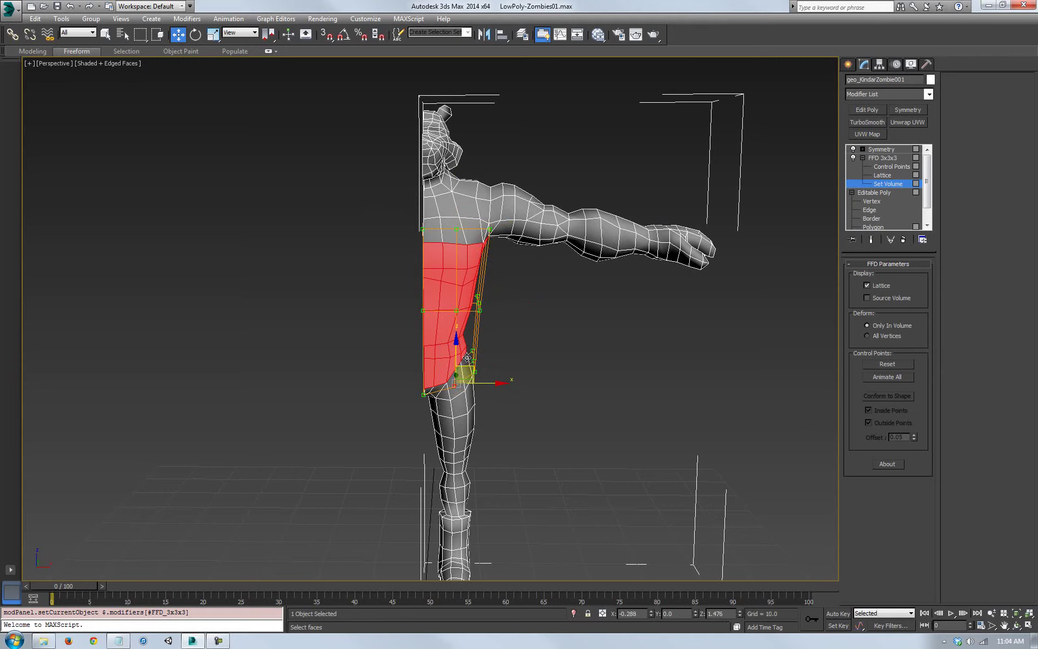
From the side, fit the lattice volume by moving its lower front and middle back points closer to the torso
left_click(1016, 626)
left_click_drag(503, 303, 232, 369)
right_click(319, 361)
left_click_drag(422, 411, 422, 411)
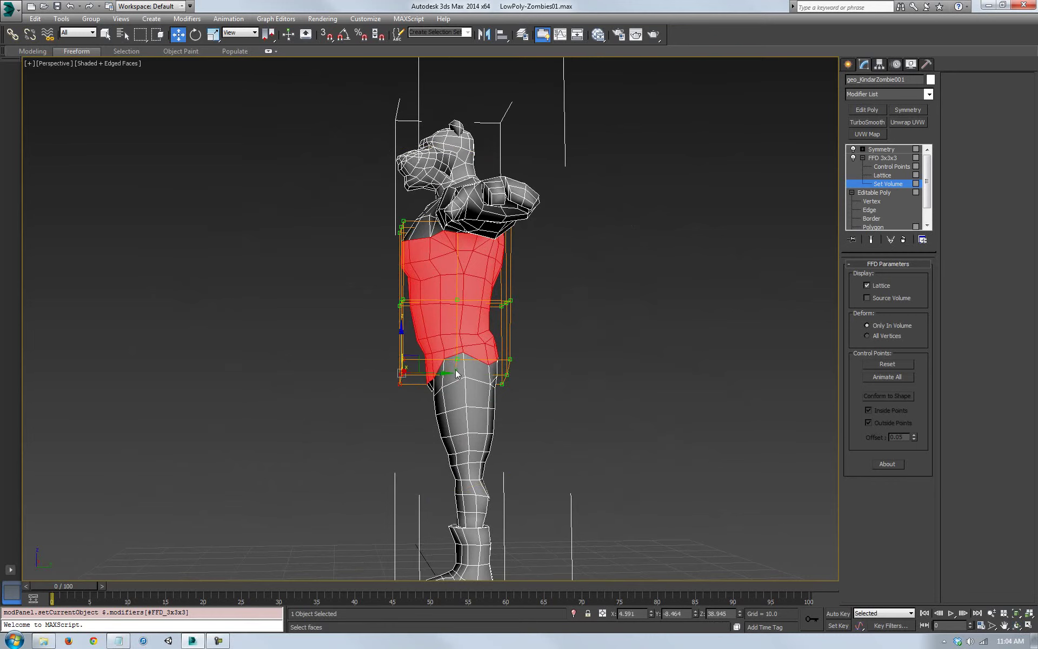
left_click_drag(439, 373, 466, 374)
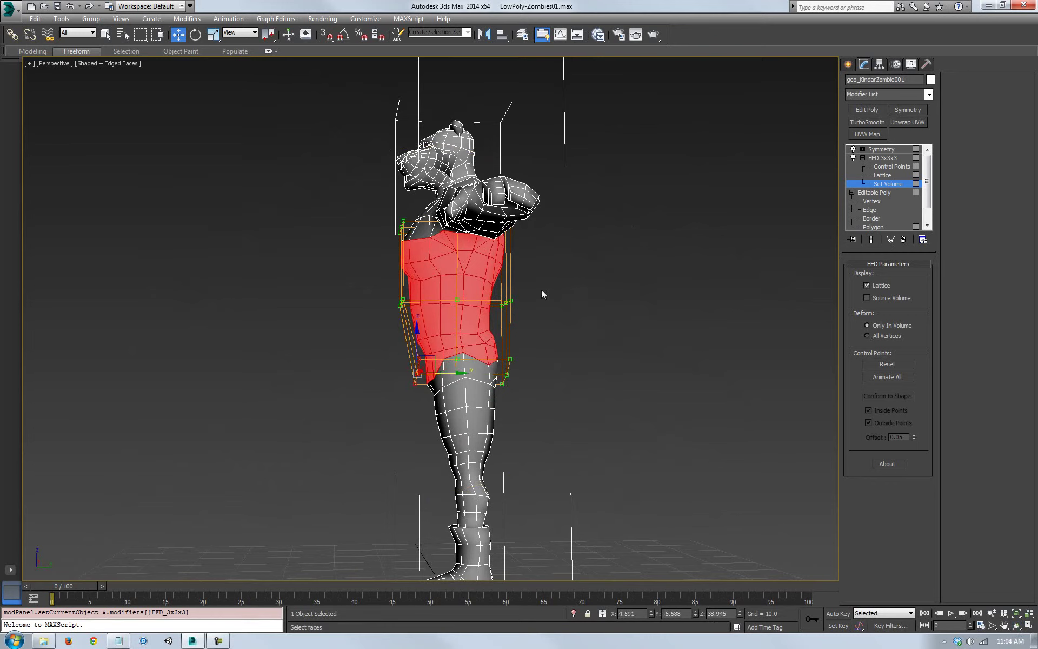
left_click_drag(492, 320, 540, 297)
Move the volume's upper back lattice points slightly outward and adjust the upper middle points
middle_click_drag(556, 297, 447, 357)
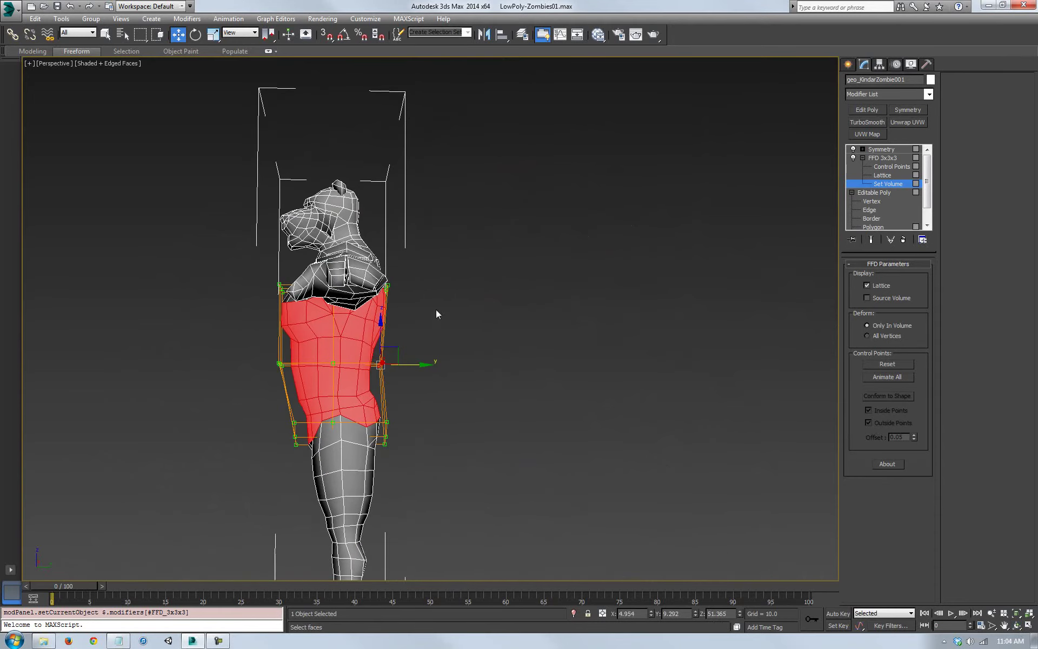
left_click(387, 285)
left_click_drag(401, 280, 411, 282)
middle_click_drag(417, 289, 505, 332)
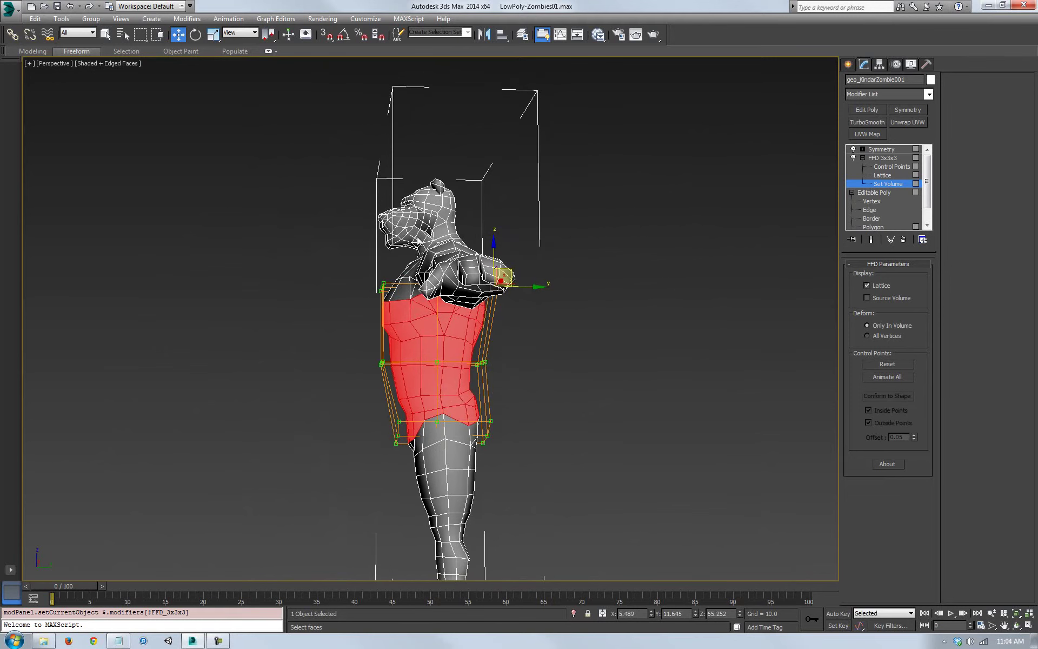
left_click_drag(501, 280, 438, 277)
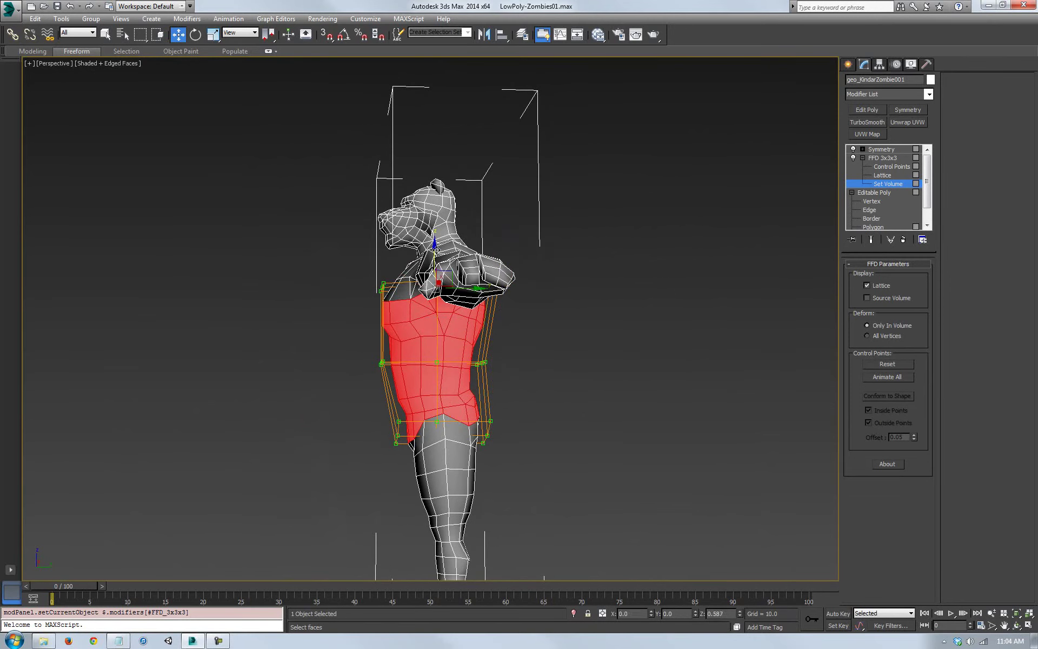
Lower the volume's bottom front lattice points slightly so that they enclose the selected torso polygons
middle_click_drag(555, 423, 451, 380, "alt")
left_click_drag(468, 452, 461, 368)
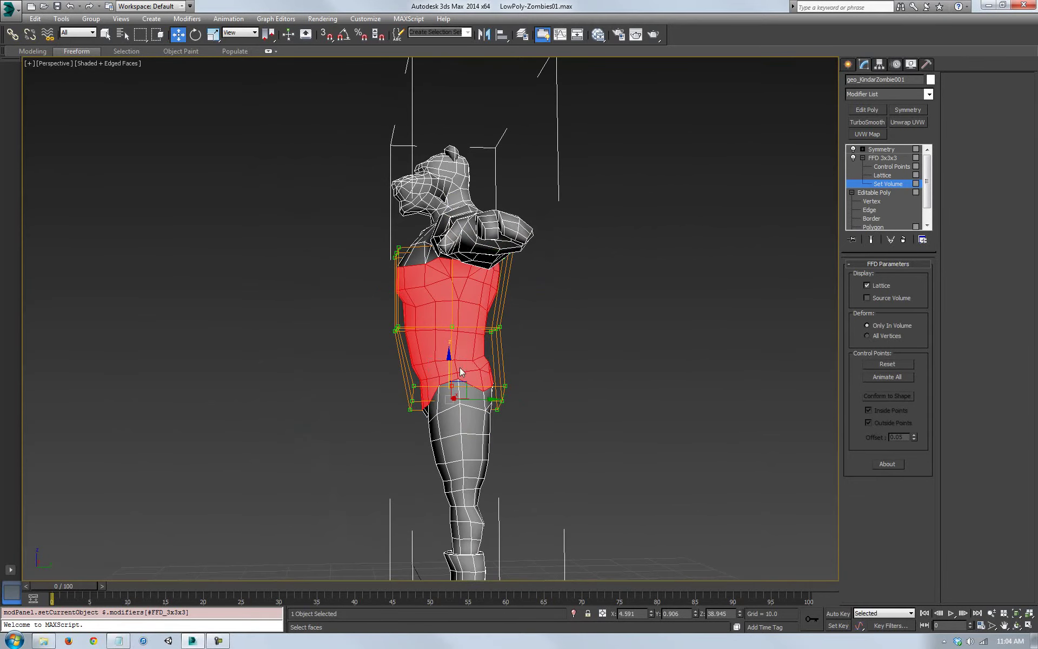
middle_click_drag(448, 389, 468, 381)
left_click_drag(474, 390, 447, 418)
left_click_drag(445, 374, 442, 383)
middle_click_drag(584, 418, 608, 419)
left_click(1010, 624)
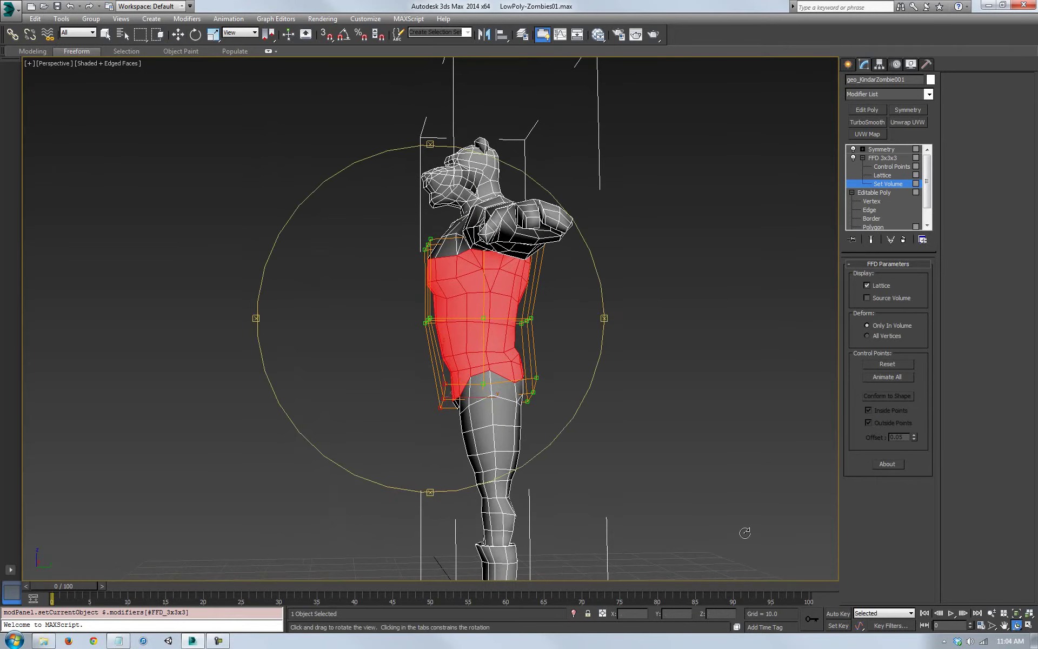
left_click_drag(409, 350, 511, 394)
Switch to the FFD's Control Points level and move the upper outer points inward to narrow the chest below the armpit
left_click(892, 167)
middle_click_drag(476, 397, 439, 397)
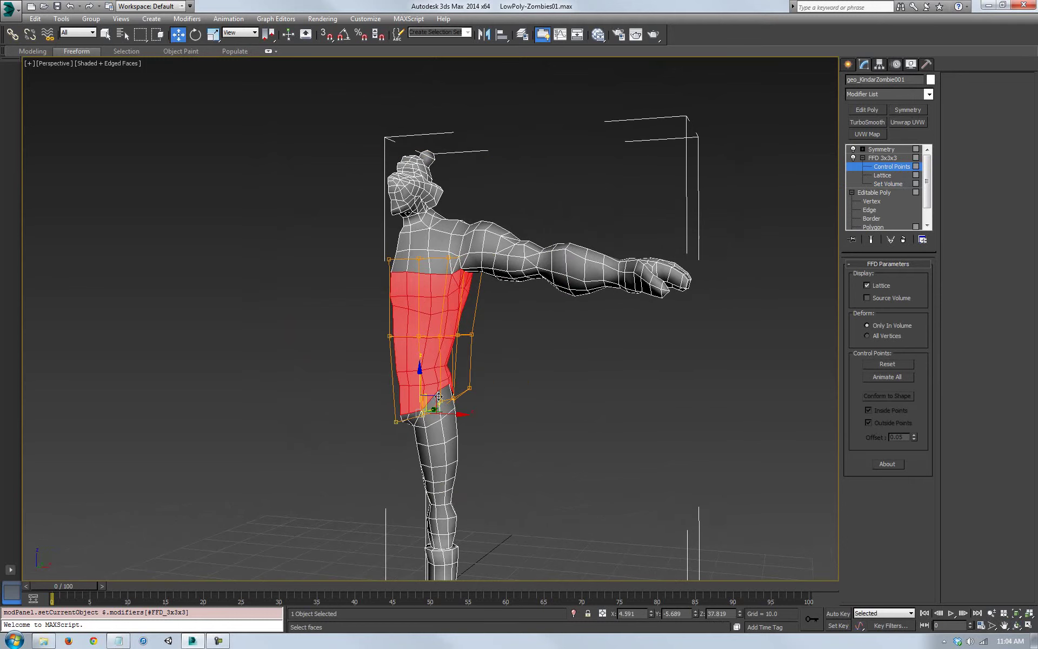
left_click(1018, 625)
left_click_drag(364, 369, 424, 373)
middle_click_drag(498, 331, 517, 338)
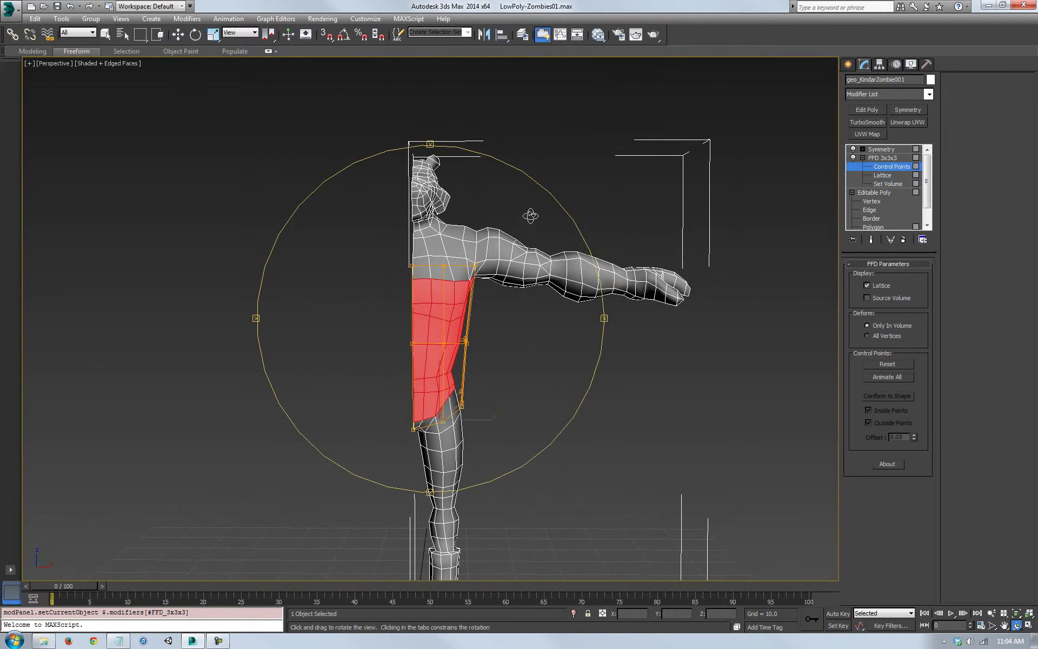
right_click(528, 229)
left_click_drag(471, 298, 472, 294)
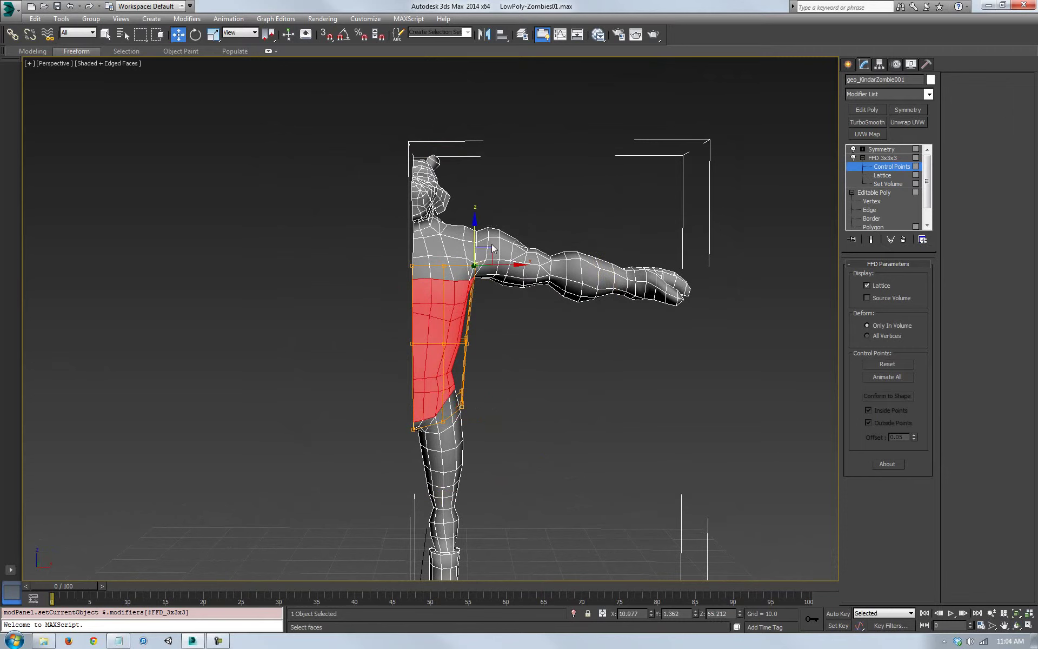
left_click_drag(489, 249, 473, 247)
Pull the middle outer control points inward at the waist and shift the lower outer points outward and up at the hip
left_click_drag(462, 366, 463, 365)
left_click_drag(481, 325, 451, 323)
left_click_drag(465, 396, 469, 381)
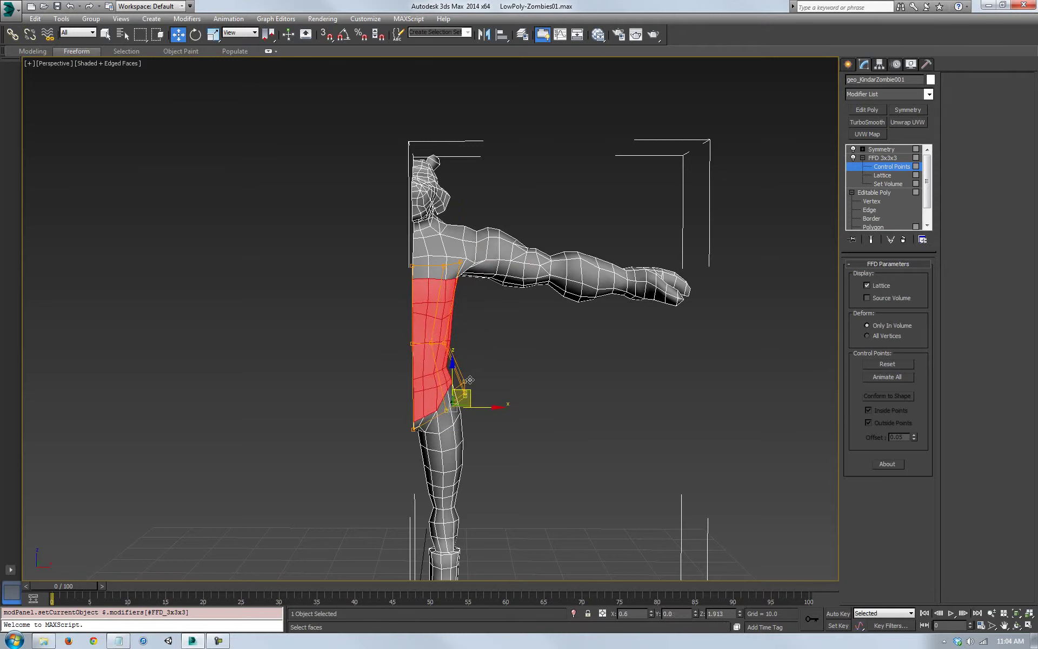
Fine-tune the waist by raising the middle control points slightly and nudging the outer ones outward
left_click(480, 335)
left_click(431, 344)
left_click_drag(451, 328, 458, 323)
left_click(500, 322)
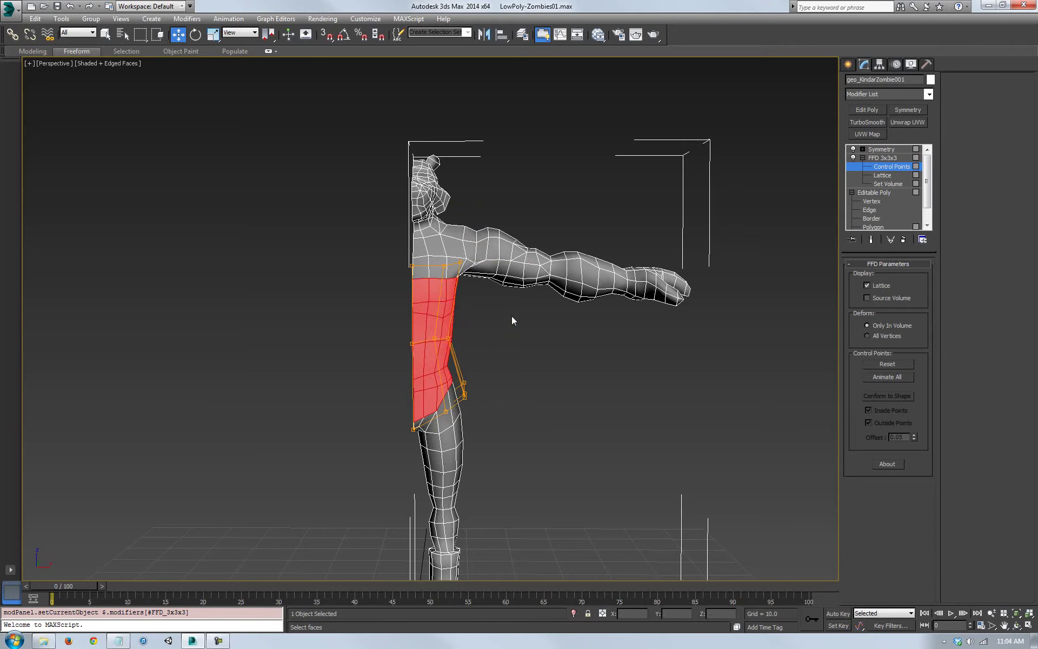
left_click_drag(444, 361, 446, 361)
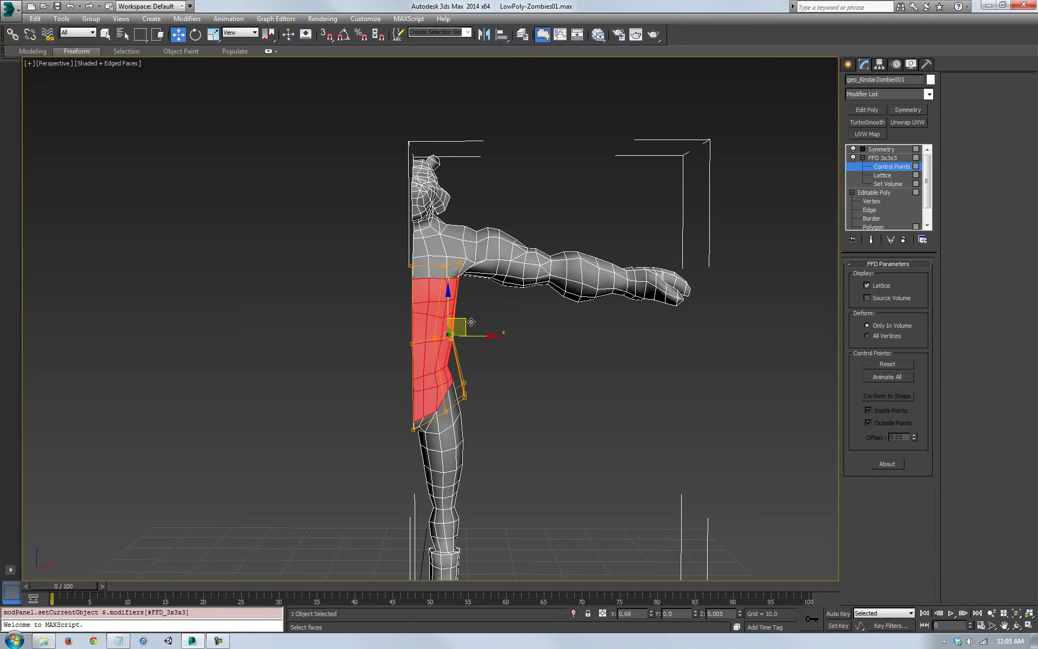
left_click_drag(471, 322, 474, 322)
From the side, push the upper and middle front control points backward to flatten the chest and belly
left_click(1016, 625)
left_click_drag(546, 379, 403, 379)
mouse_move(346, 246)
left_mouse_down()
mouse_move(352, 310)
mouse_move(344, 235)
left_mouse_up()
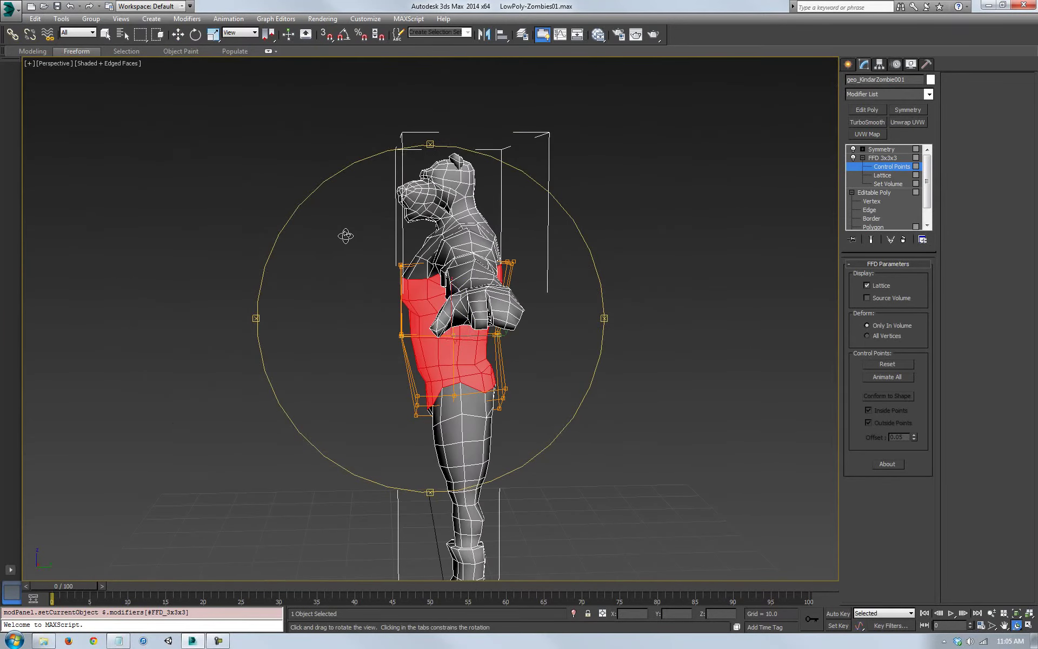
right_click(352, 262)
left_click_drag(413, 354, 414, 355)
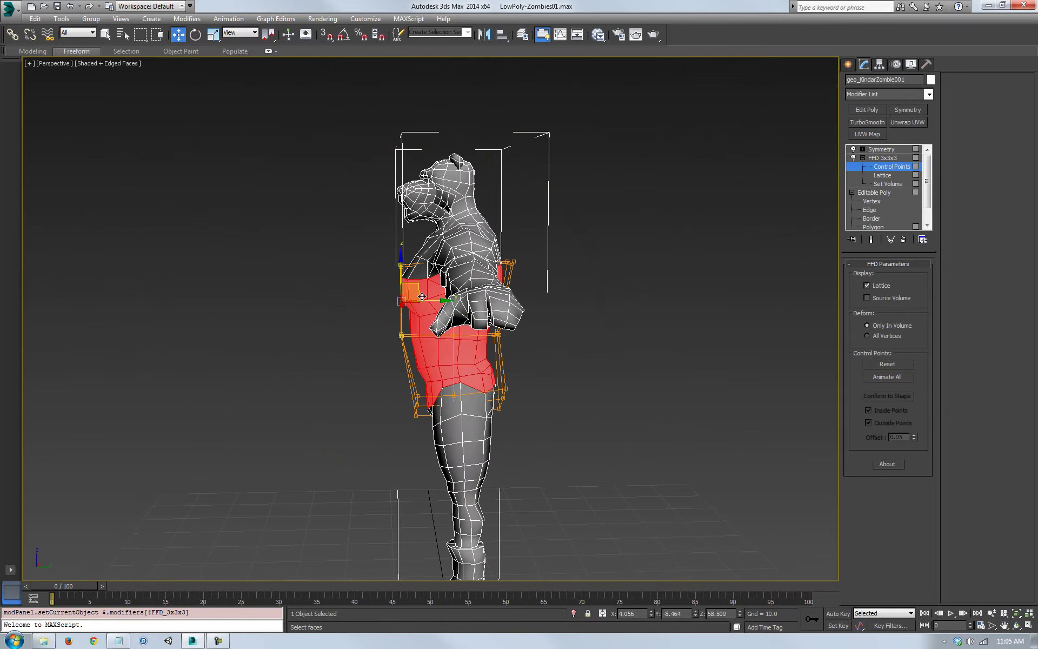
left_click_drag(431, 300, 433, 300)
left_click_drag(420, 427, 443, 377)
left_click_drag(399, 320, 430, 357)
left_click_drag(428, 336, 433, 314)
With see-through display on and edged faces off, move the middle and upper back control points forward to slim the back
mouse_move(547, 397)
middle_mouse_down()
mouse_move(465, 384)
mouse_move(529, 359)
mouse_move(536, 405)
mouse_move(521, 353)
middle_mouse_up()
key("alt+x")
key("F4")
left_click(475, 308)
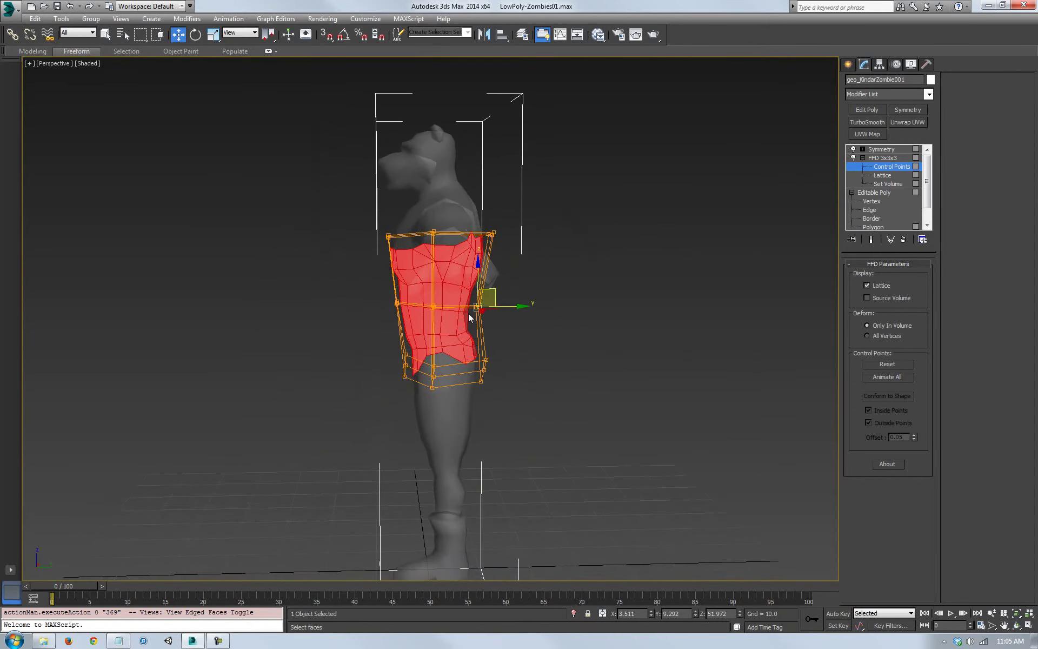
left_click_drag(492, 288, 479, 283)
left_click(491, 234)
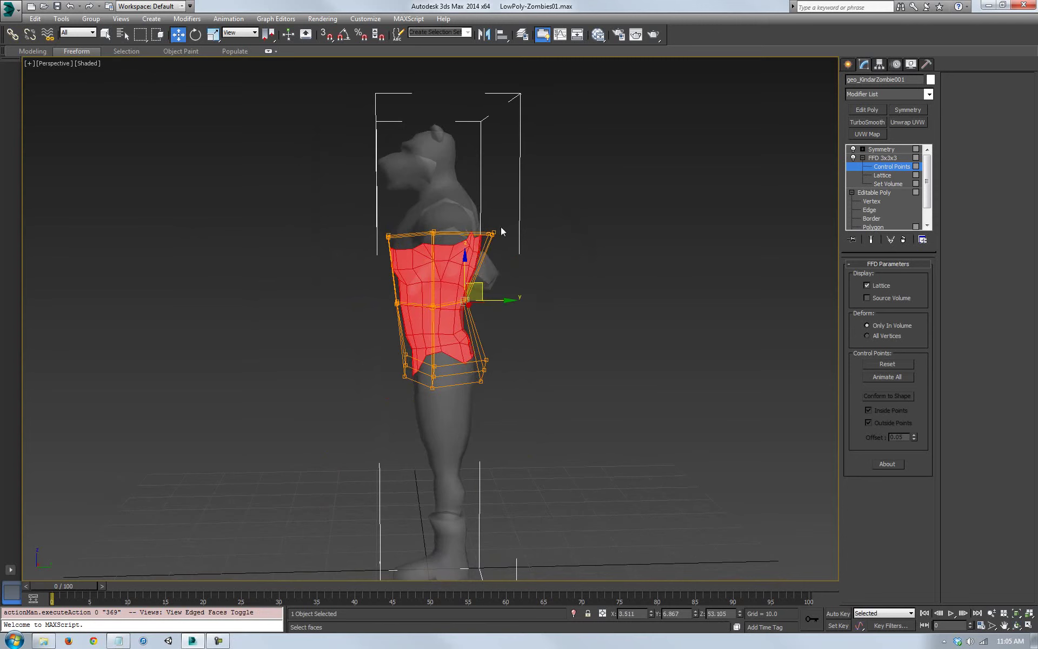
left_click_drag(507, 217, 499, 220)
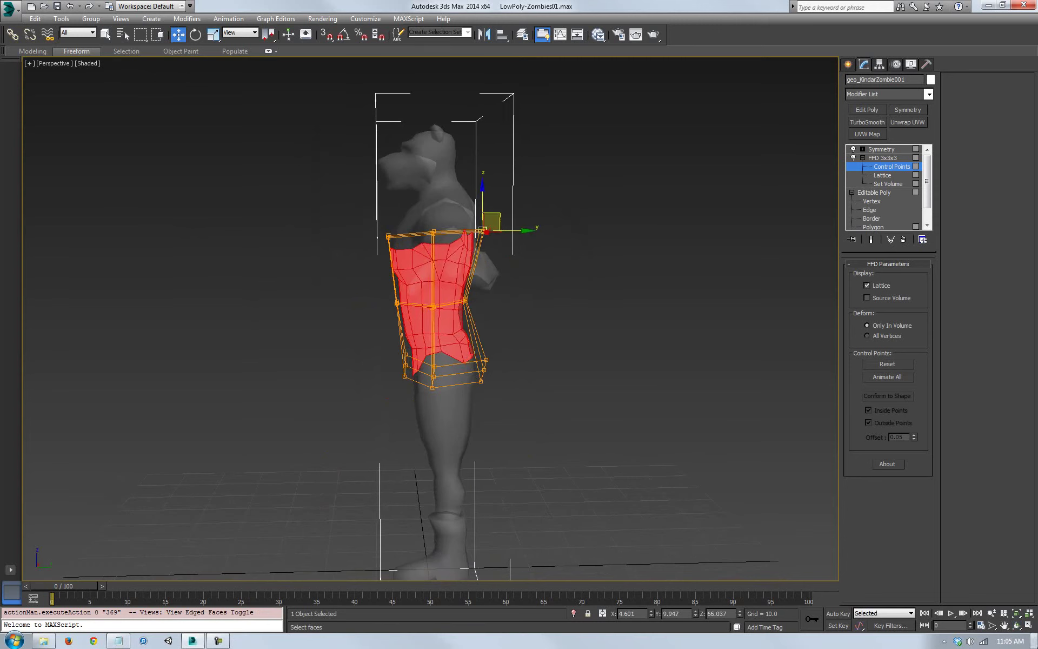
Turn edged faces back on and move the lower back control points slightly forward
left_click(1017, 627)
key("F4")
mouse_move(471, 344)
left_mouse_down()
mouse_move(395, 344)
mouse_move(444, 348)
left_mouse_up()
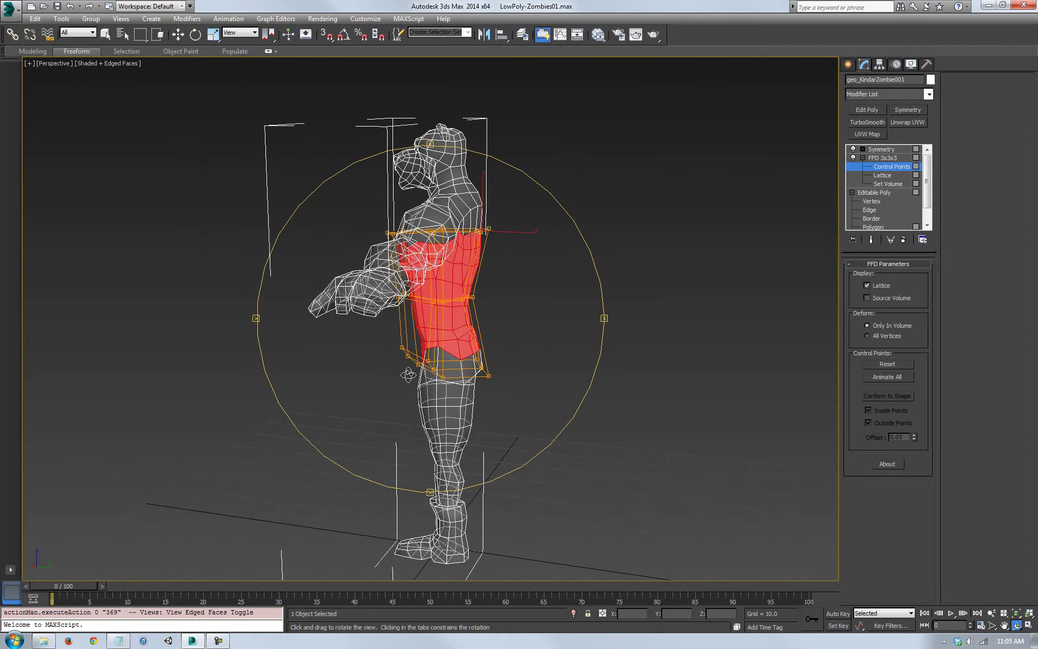
mouse_move(393, 349)
left_mouse_down()
mouse_move(415, 336)
mouse_move(404, 338)
left_mouse_up()
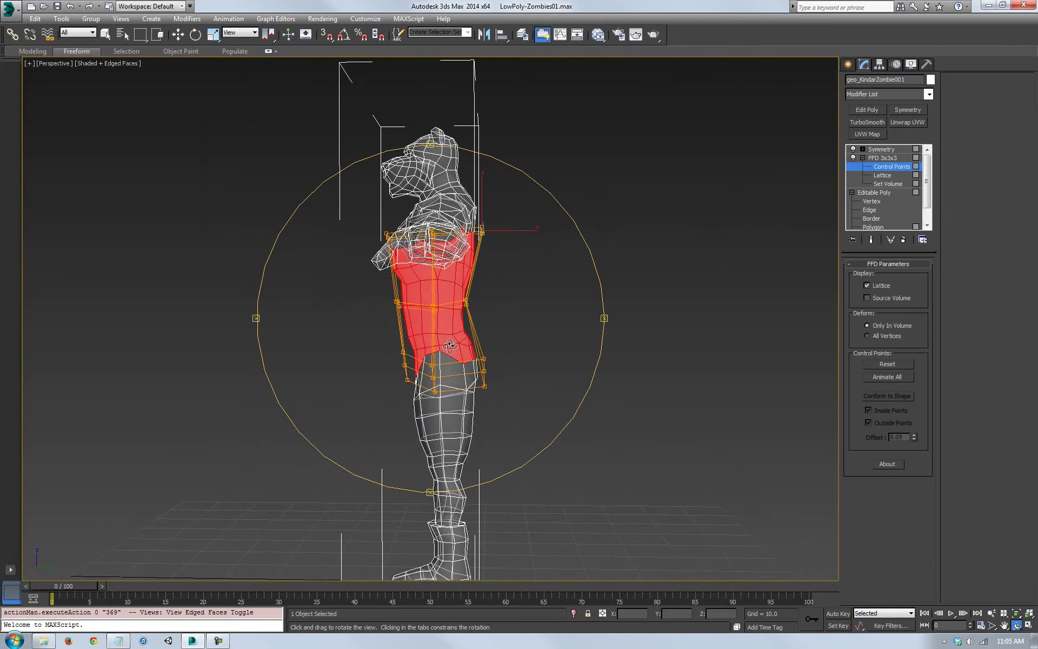
key("w")
left_click_drag(489, 337, 472, 310)
left_click_drag(507, 430, 508, 423)
left_click_drag(515, 369, 511, 370)
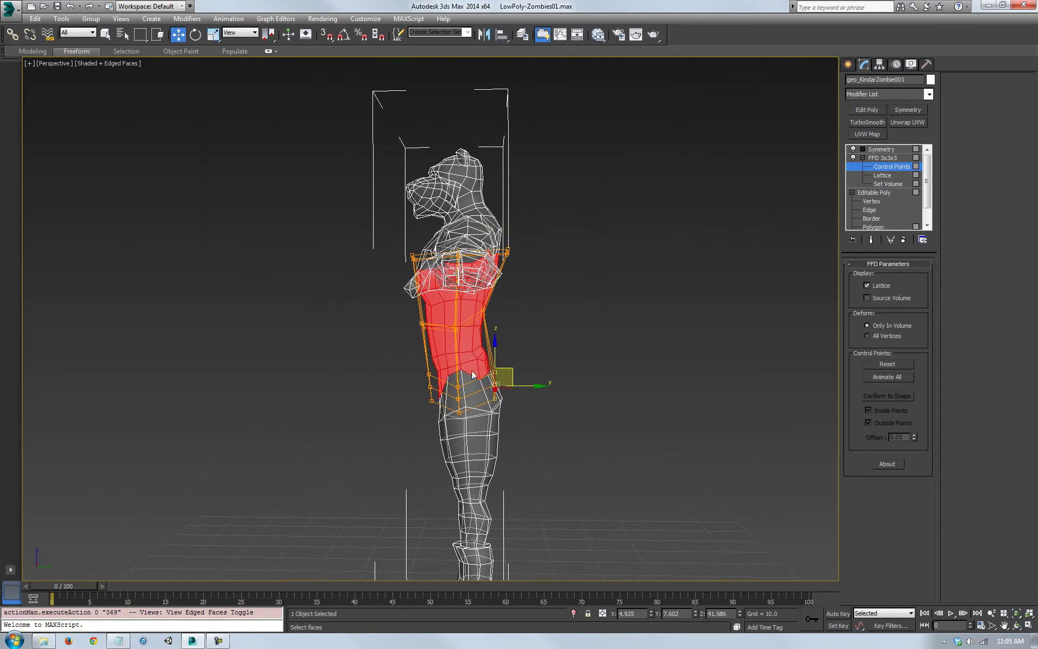
Examine the reshaped torso from the side and from a three-quarter front view
middle_click_drag(469, 373, 459, 382)
left_click(1016, 626)
mouse_move(395, 376)
left_mouse_down()
mouse_move(494, 372)
mouse_move(388, 378)
left_mouse_up()
left_click_drag(622, 358, 607, 360)
key("w")
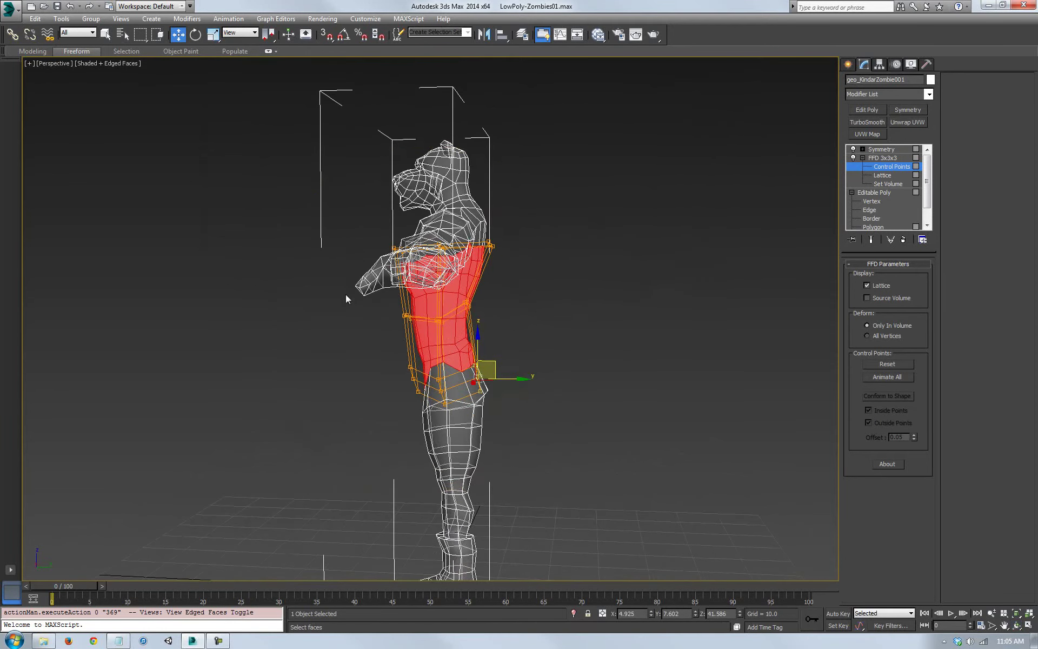
middle_click_drag(345, 294, 372, 336, "alt")
left_click(1016, 627)
left_click_drag(586, 480, 684, 509)
key("w")
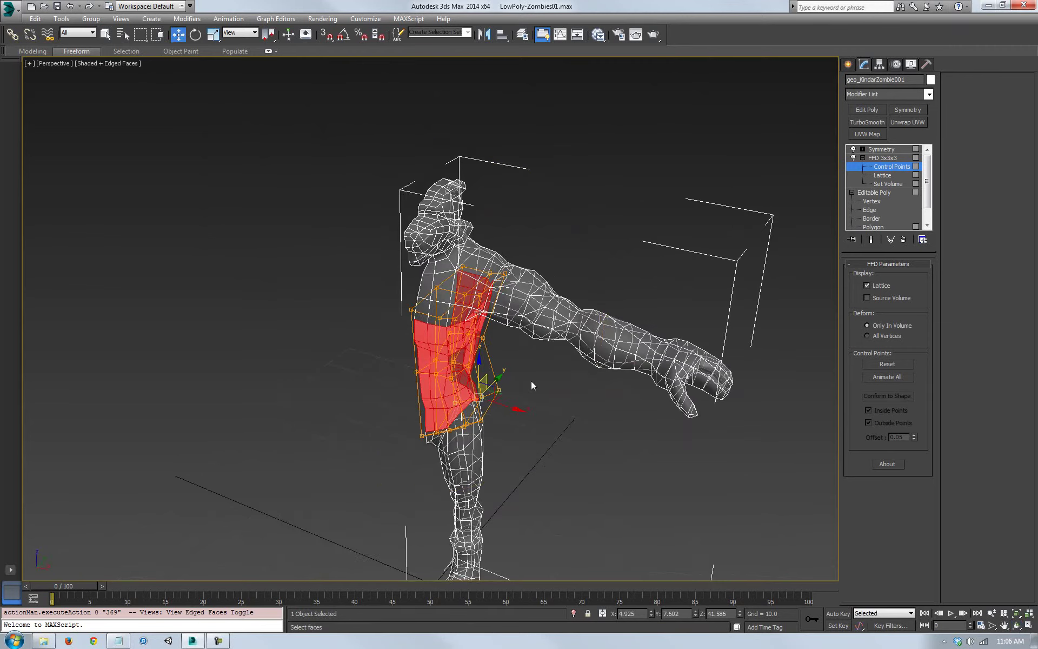
Leave control point editing and clone the whole zombie as one independent copy placed behind the original
scroll(547, 355, "down", 5)
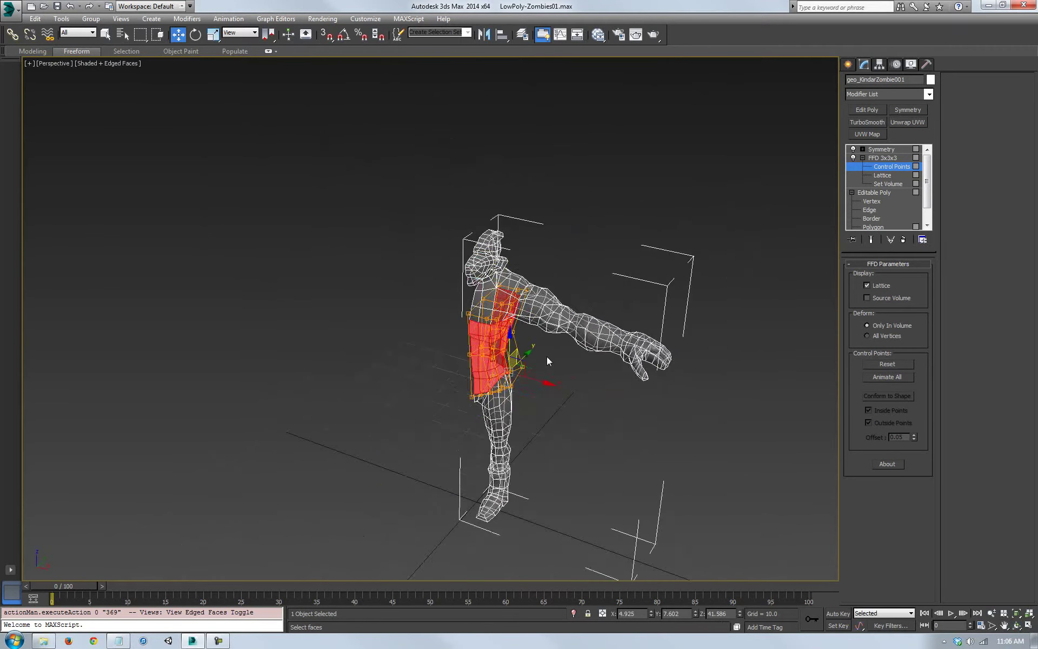
left_click(883, 158)
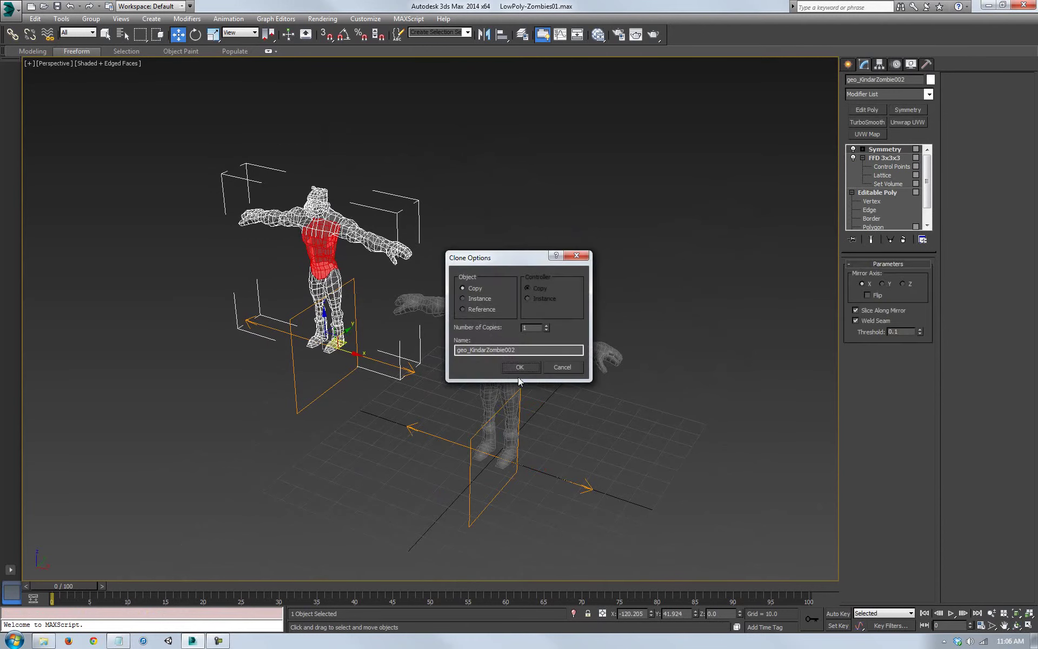
left_click(521, 368)
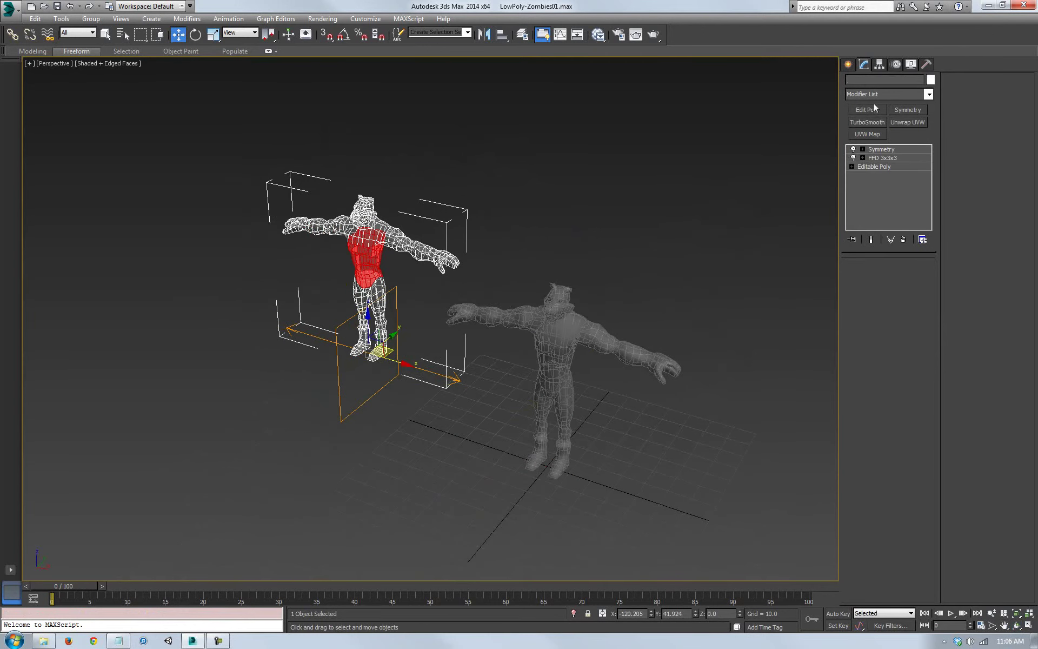
Delete the FFD 3x3x3 modifier from the cloned zombie and move the clone closer to the reshaped one
right_click(881, 158)
left_click(873, 158)
right_click(874, 158)
left_click(906, 171)
middle_click_drag(620, 330, 576, 321)
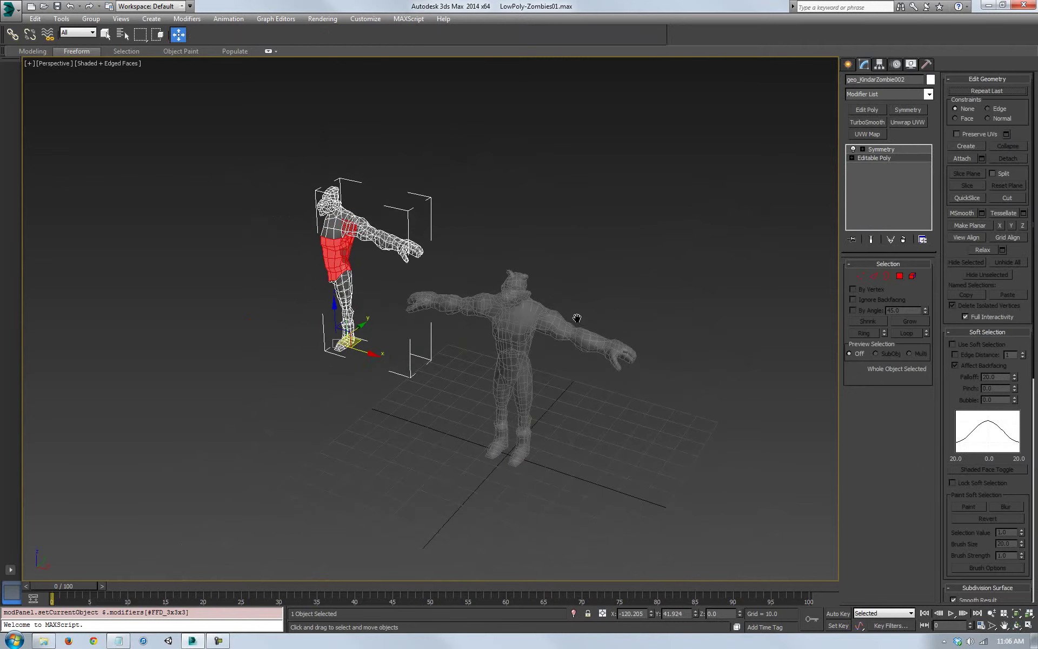
left_click_drag(359, 342, 477, 375)
Turn off see-through display and edged faces to show both zombies as plain shaded models
left_click(509, 330)
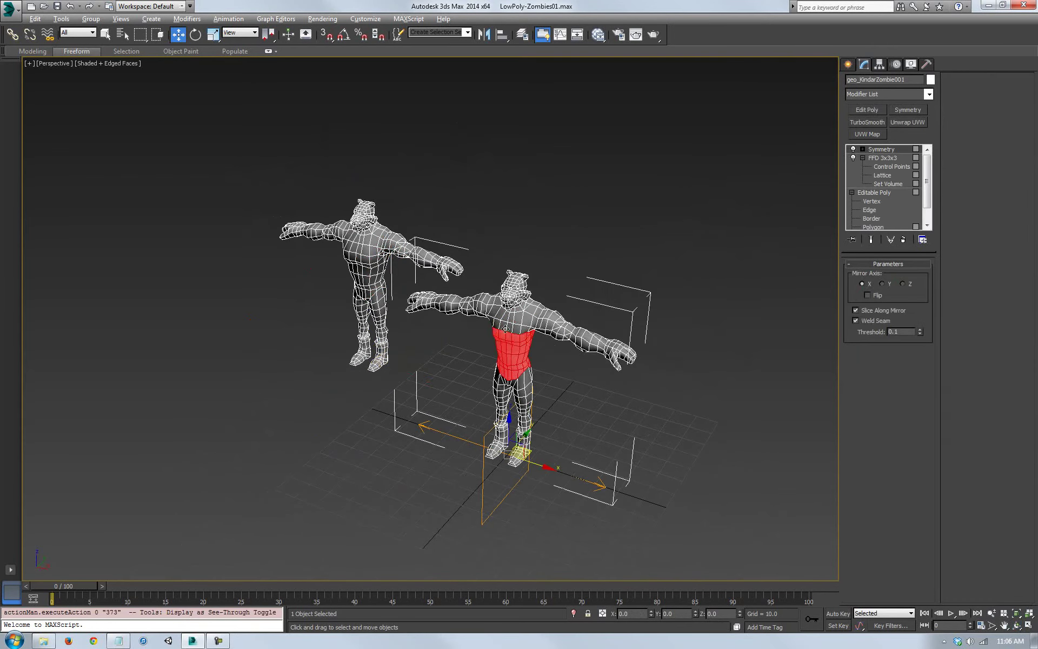
left_click(358, 254)
key("F4")
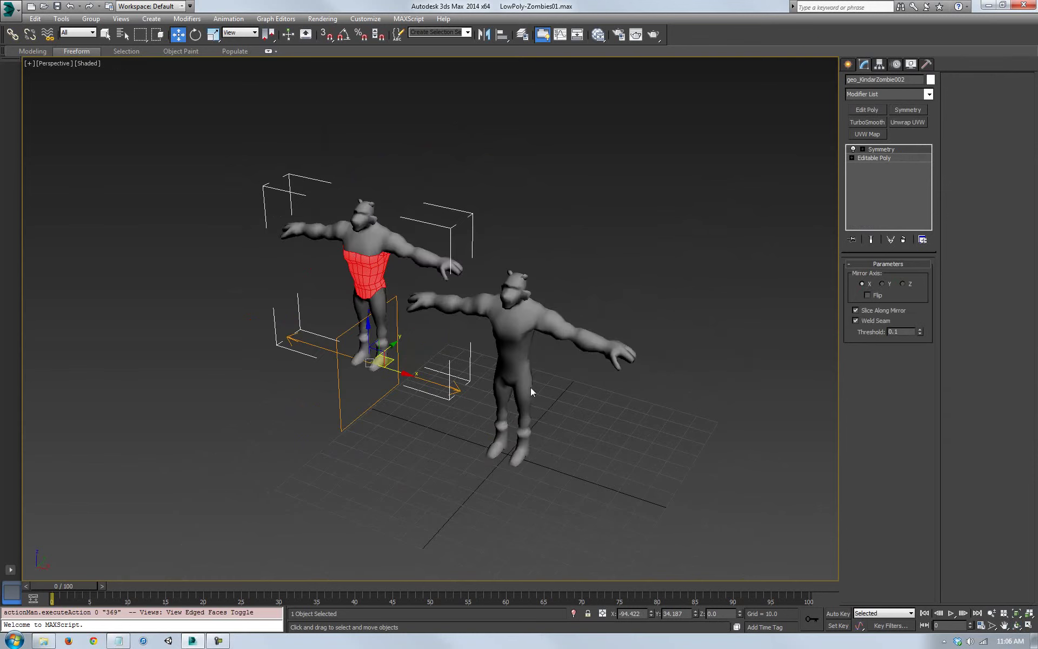
left_click(404, 409)
Clear the torso polygon selection in the clone's Editable Poly and exit the Polygon level
left_click(365, 304)
left_click(872, 158)
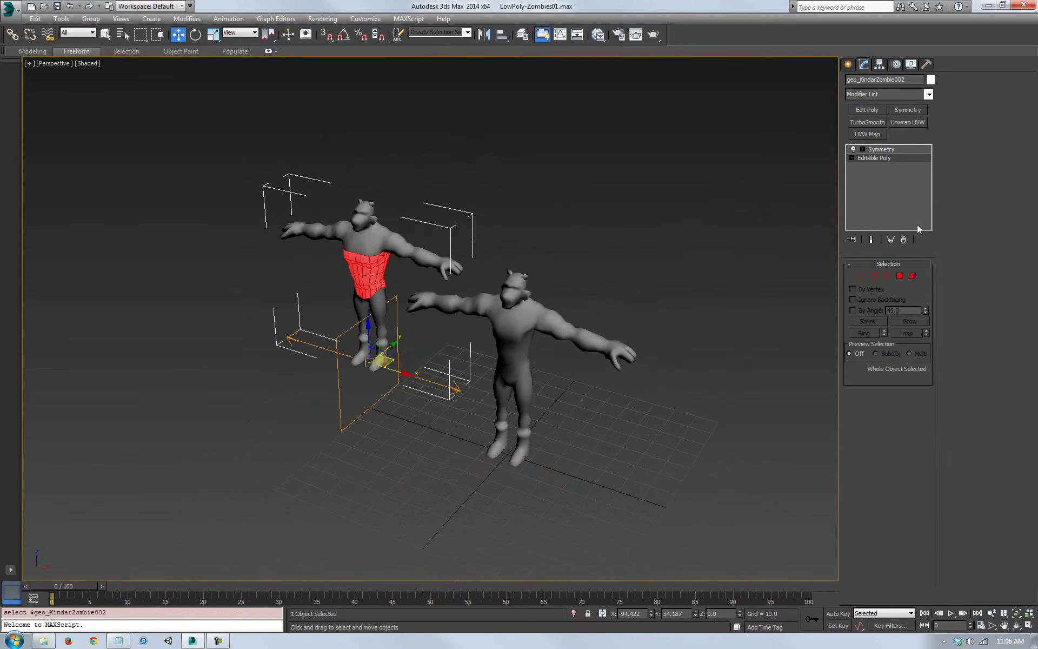
left_click(899, 276)
left_click(393, 400)
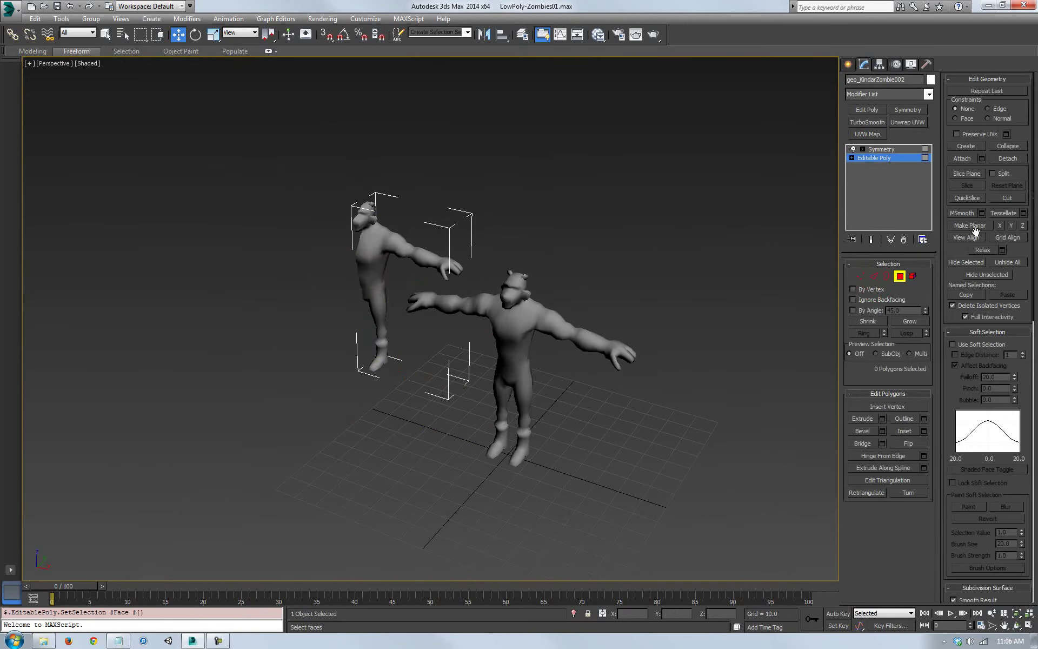
left_click(900, 276)
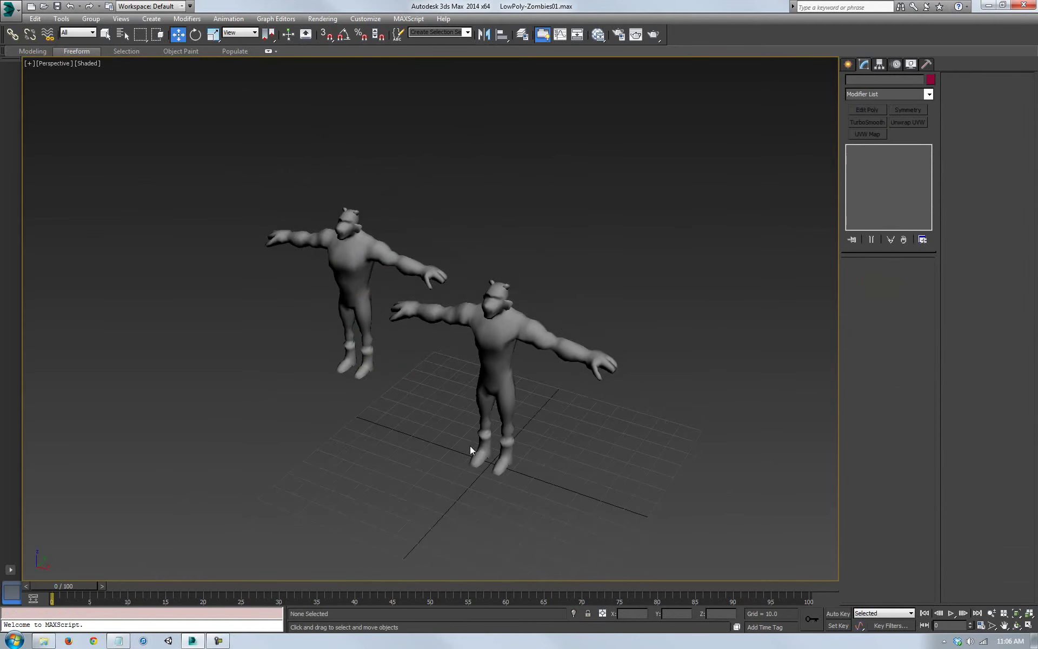
Select the slimmed zombie that still carries the FFD 3x3x3 modifier and frame its upper body from the front
middle_click_drag(470, 449, 484, 438)
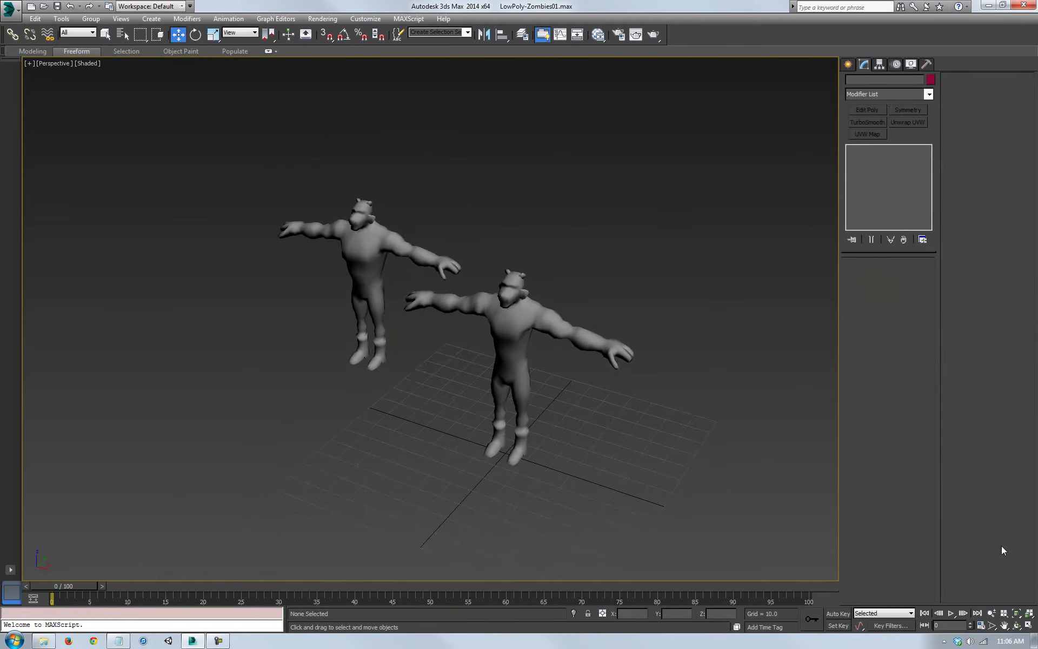
left_click(1017, 626)
mouse_move(493, 371)
left_mouse_down()
mouse_move(494, 326)
mouse_move(361, 320)
mouse_move(607, 319)
mouse_move(541, 329)
mouse_move(357, 322)
mouse_move(438, 343)
mouse_move(513, 341)
mouse_move(489, 385)
left_mouse_up()
right_click(488, 386)
middle_click_drag(488, 387, 621, 396)
left_click(440, 361)
scroll(475, 362, "up", 5)
scroll(475, 362, "down", 2)
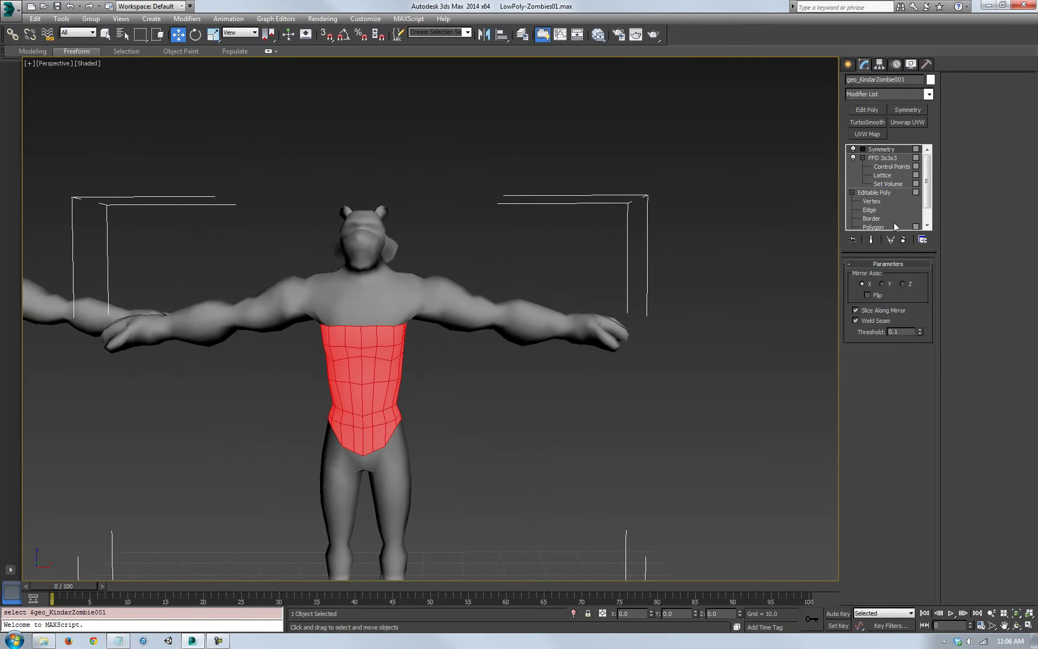
Try selecting the arm polygons in the Editable Poly beneath the existing FFD 3x3x3, and return to the FFD level
left_click(874, 227)
left_click(852, 240)
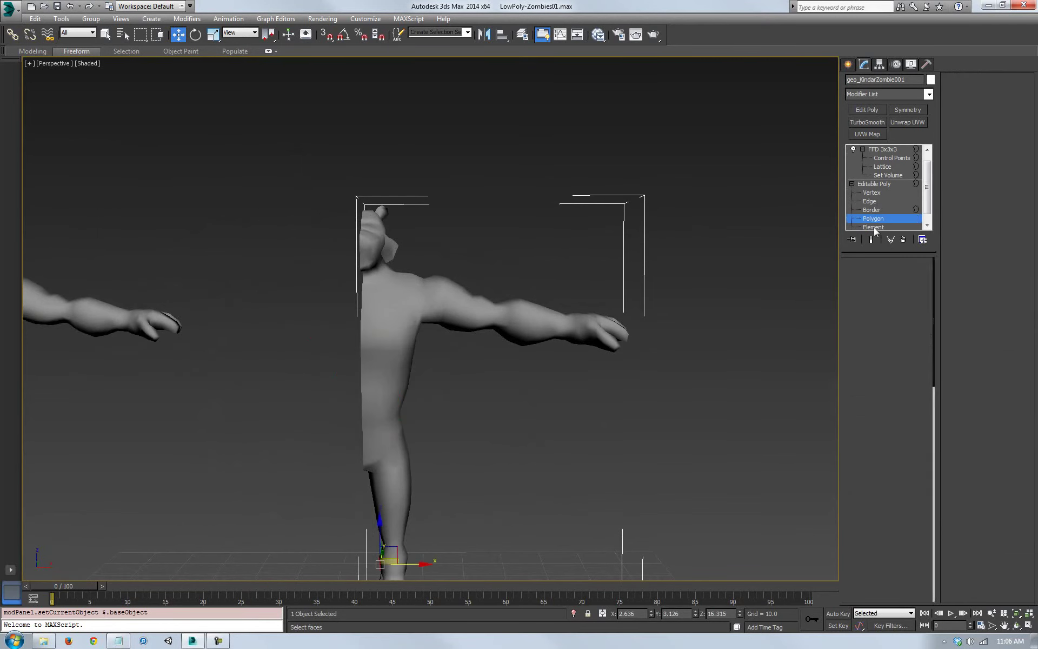
left_click_drag(437, 407, 430, 401)
left_click(1016, 627)
left_click_drag(460, 341, 657, 307)
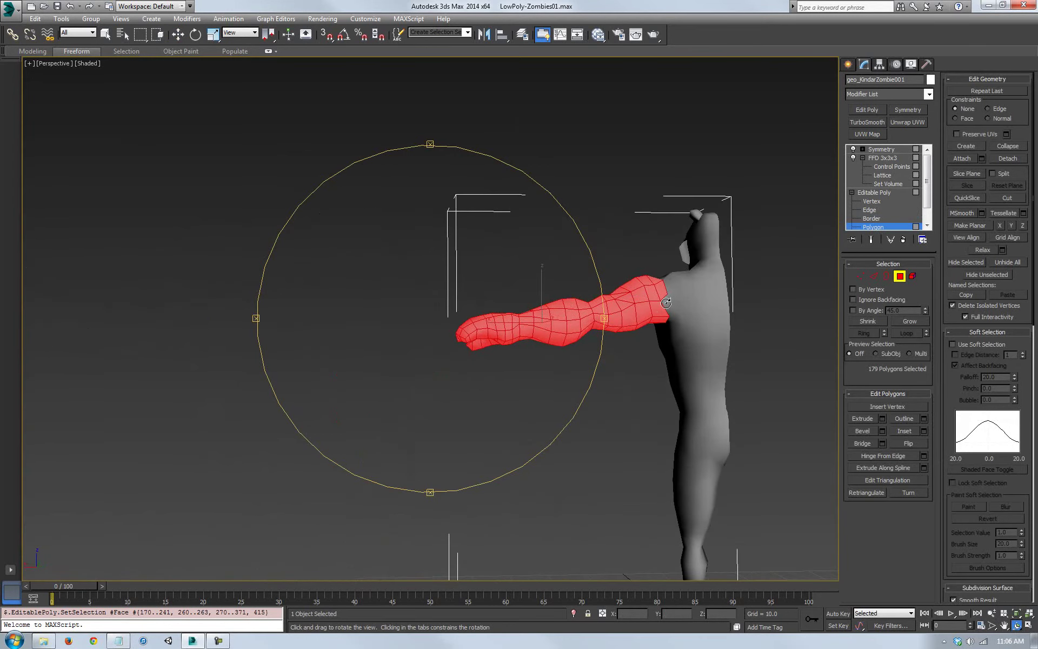
key("w")
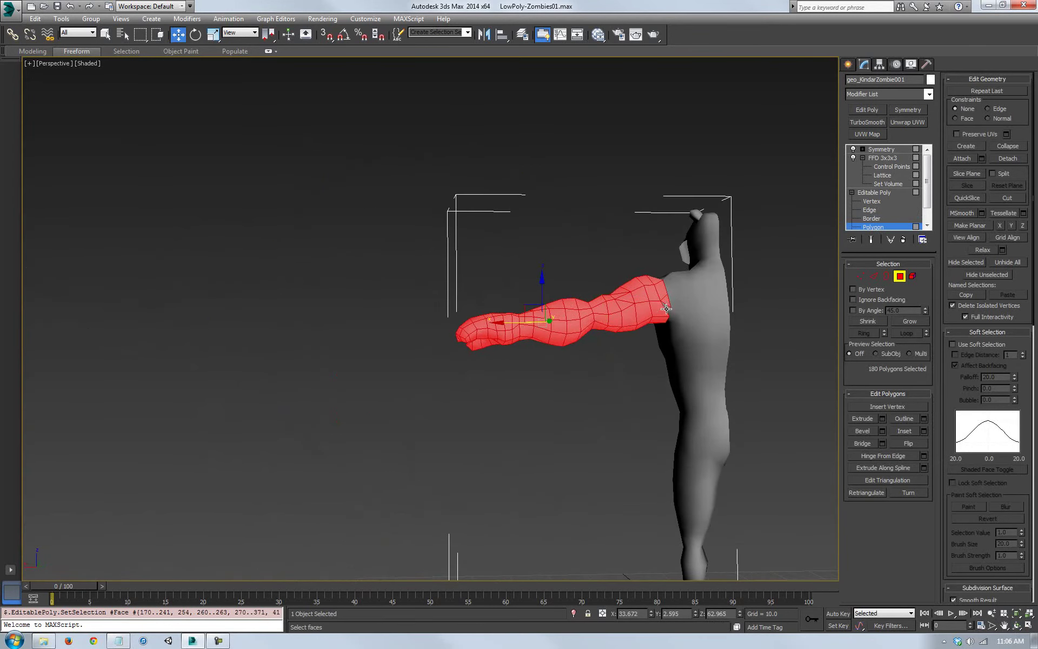
middle_click_drag(613, 423, 564, 405)
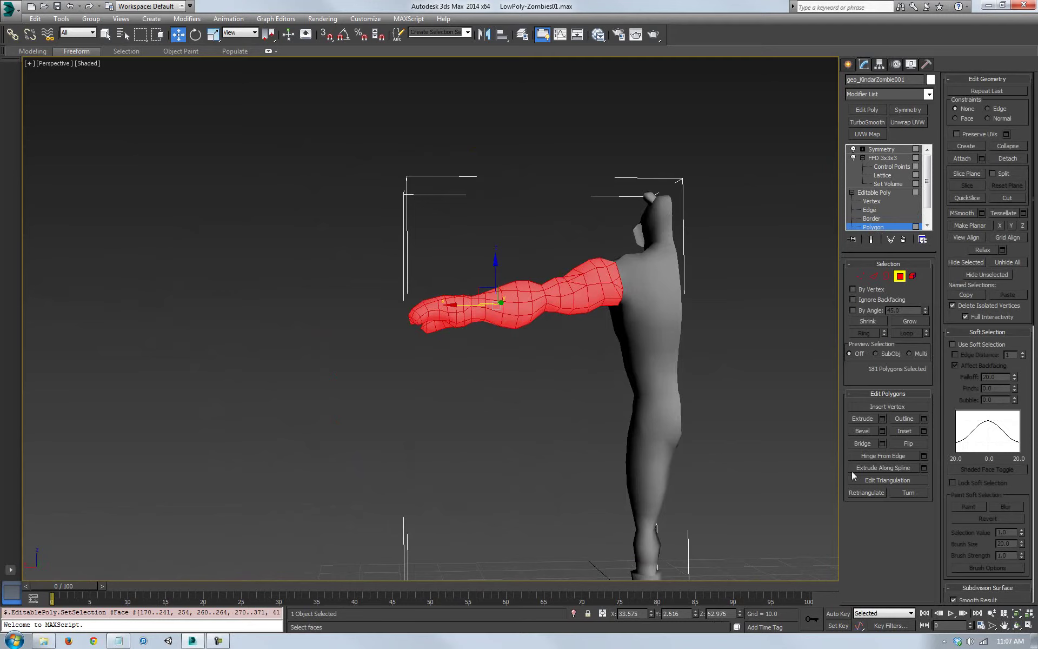
left_click(1015, 627)
left_click_drag(401, 311, 585, 321)
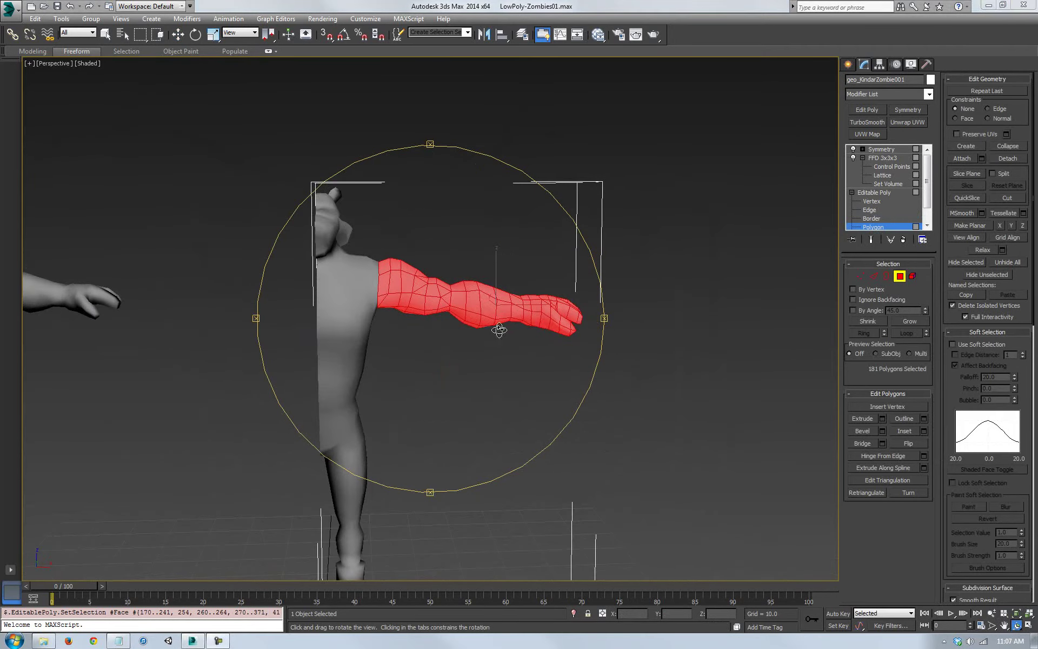
middle_click_drag(499, 330, 528, 339)
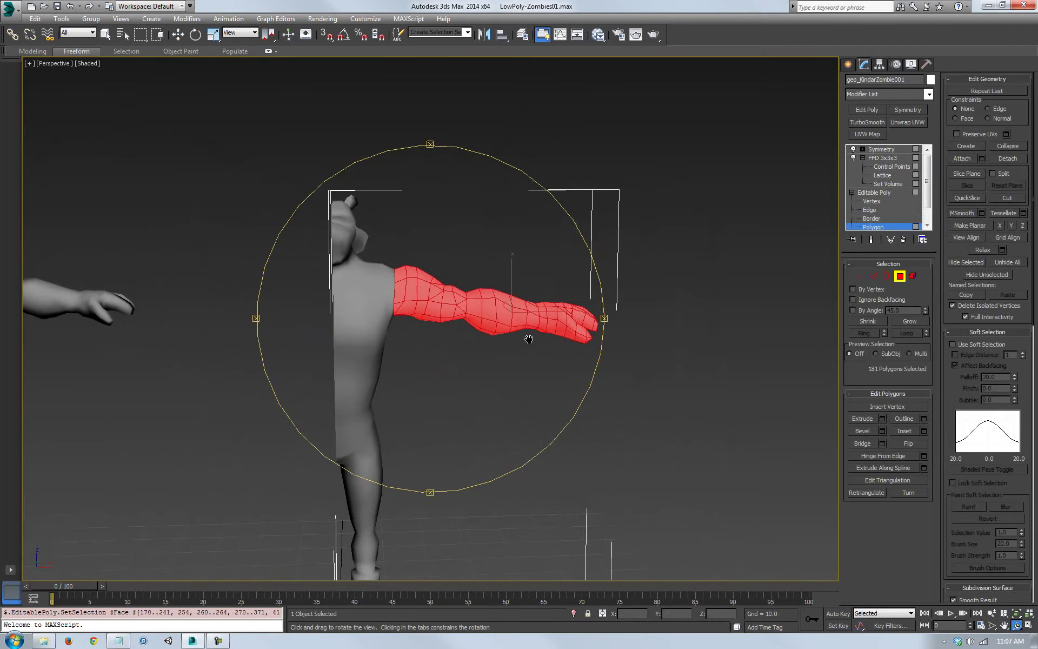
left_click(900, 276)
left_click(884, 158)
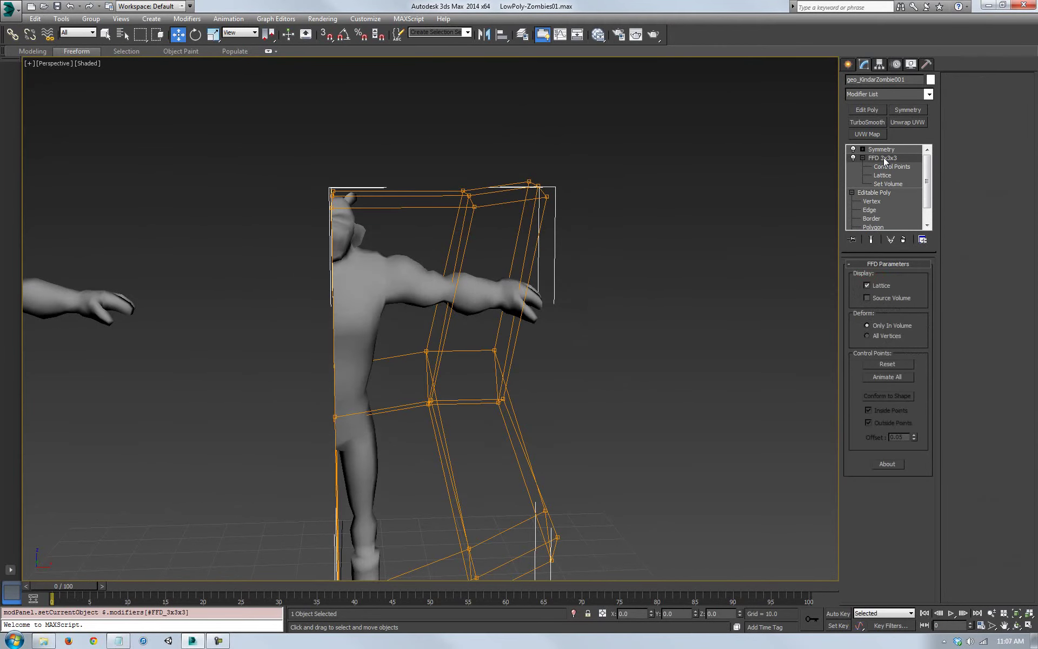
Undo the arm polygon selection beneath the FFD 3x3x3 to restore the torso selection
key("shift+z")
key("ctrl+z")
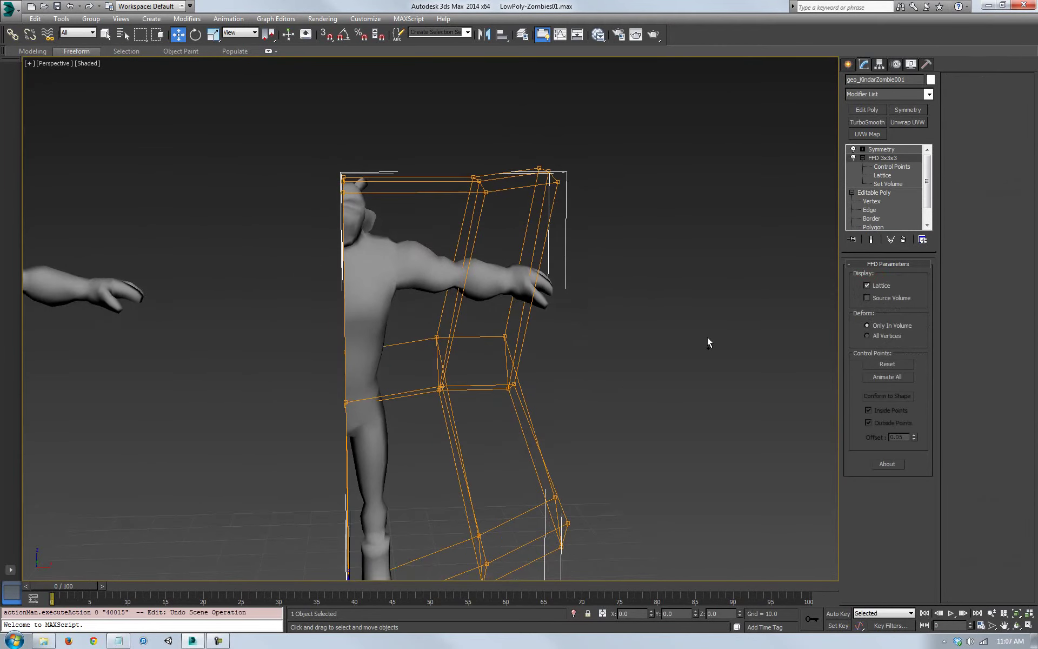
left_click(871, 218)
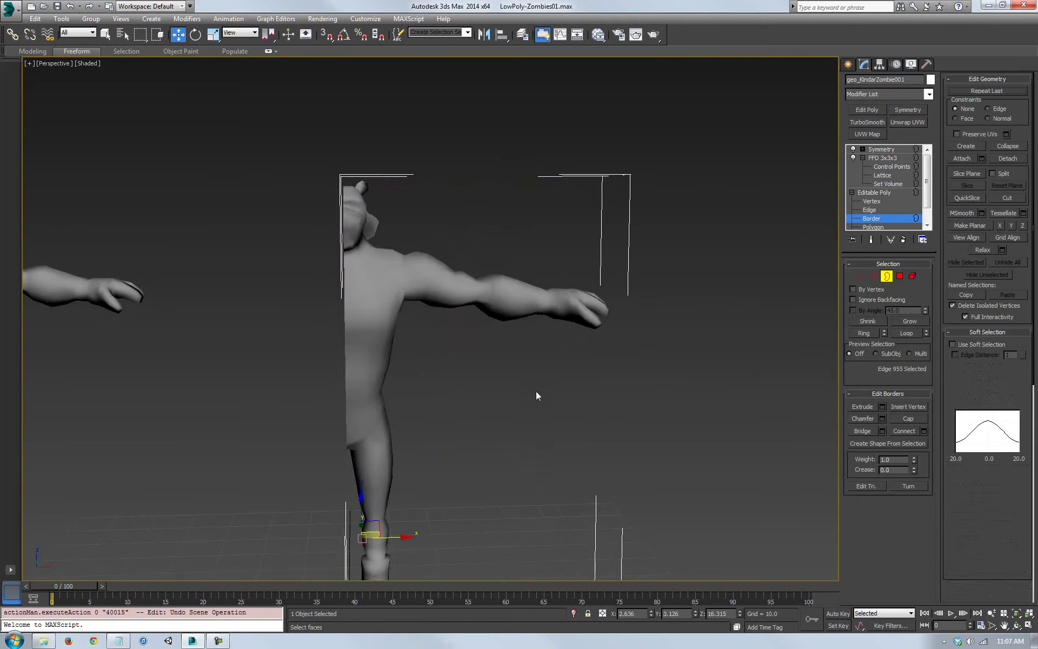
scroll(636, 362, "up", 2)
left_click(899, 276)
key("shift+z")
key("ctrl+z")
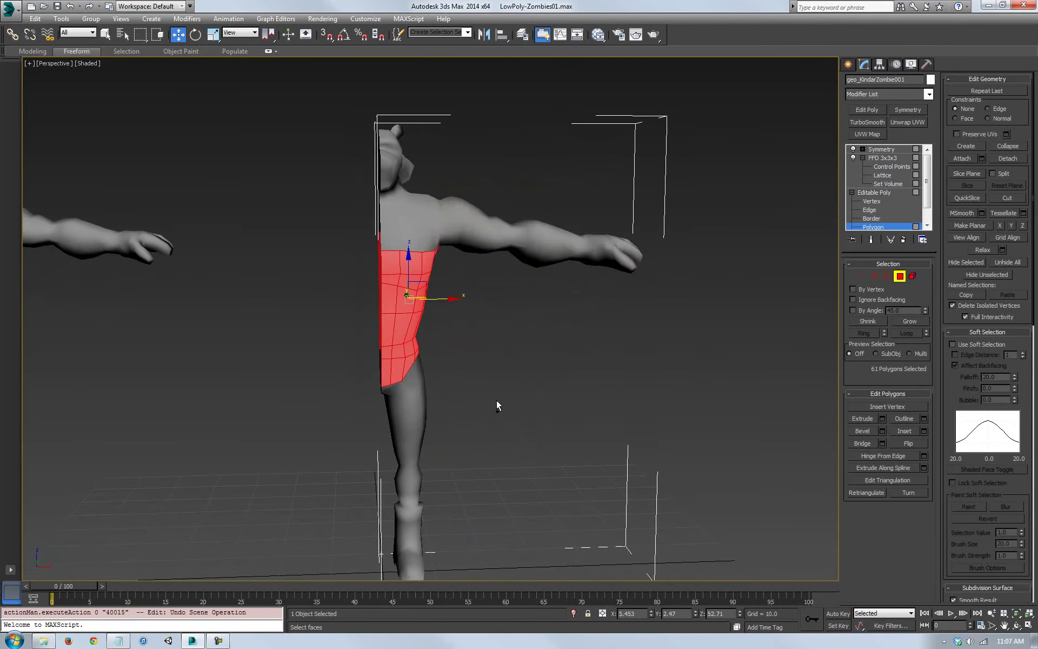
Collapse the modifier stack down from the FFD 3x3x3 into the Editable Poly, keeping Symmetry on top
left_click(883, 158)
key("shift+z")
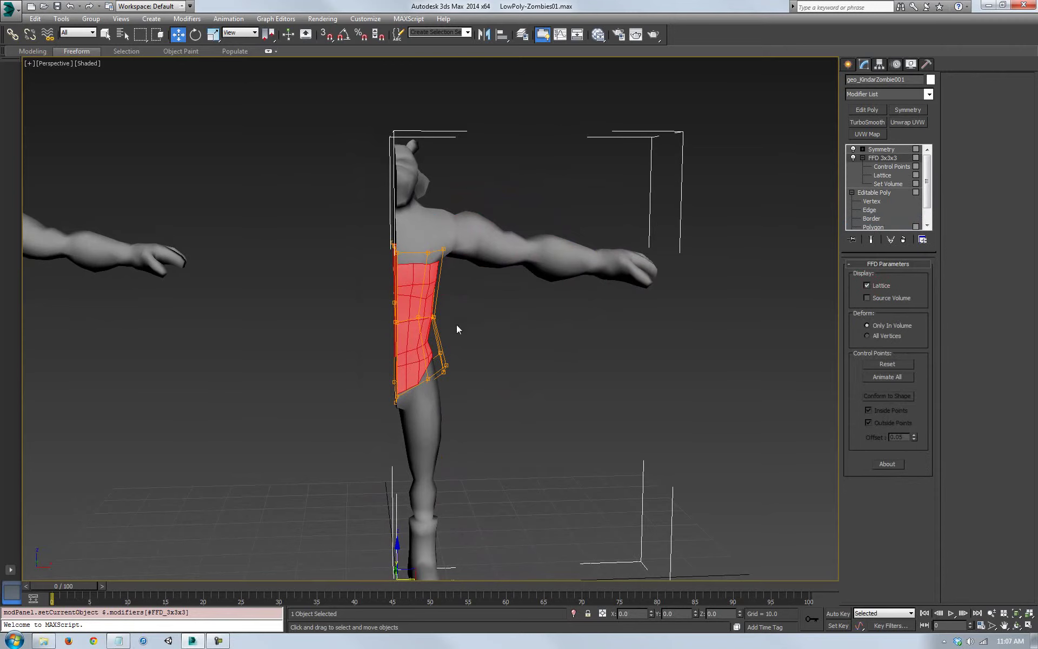
key("shift+z")
right_click(883, 159)
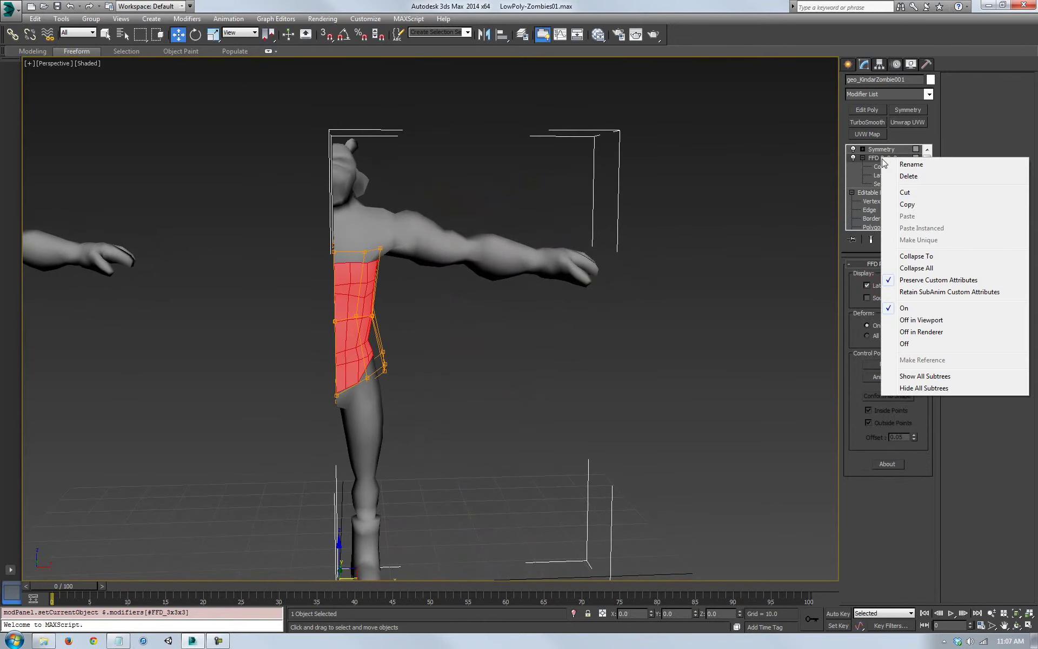
left_click(911, 250)
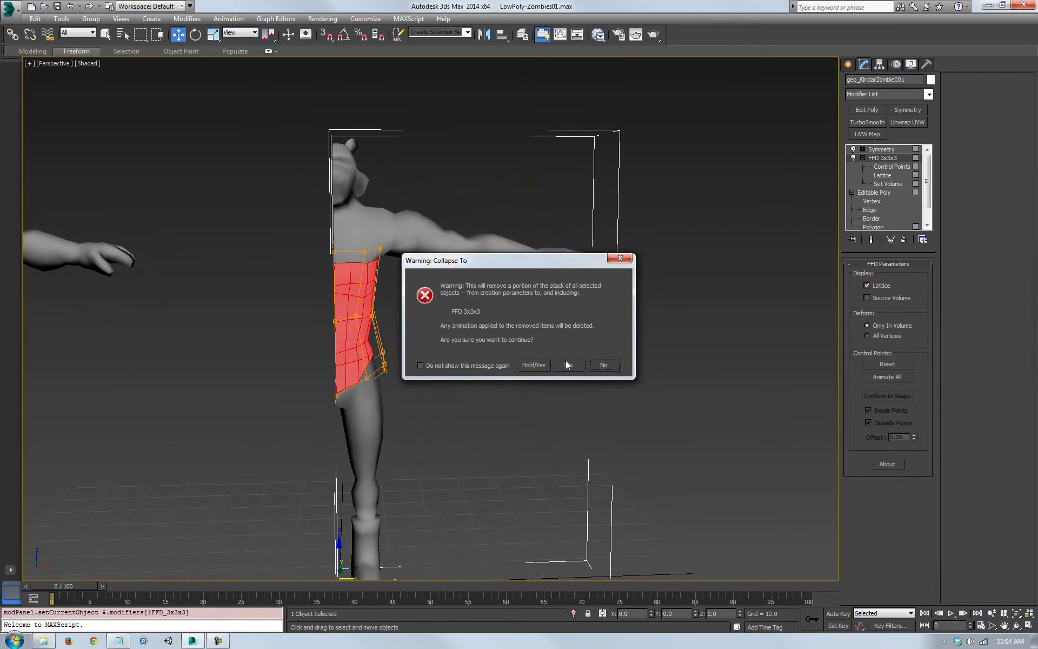
left_click(563, 365)
middle_click_drag(417, 283, 419, 310)
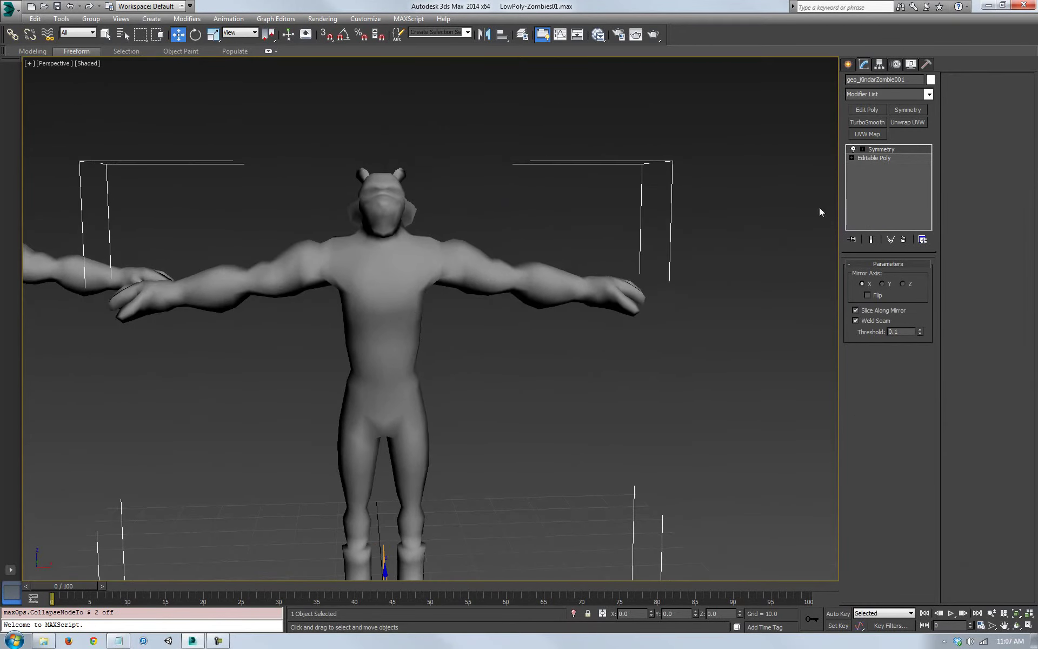
Select the hand and forearm polygons in the collapsed Editable Poly and grow the selection three times up to the shoulder
left_click(873, 158)
key("4")
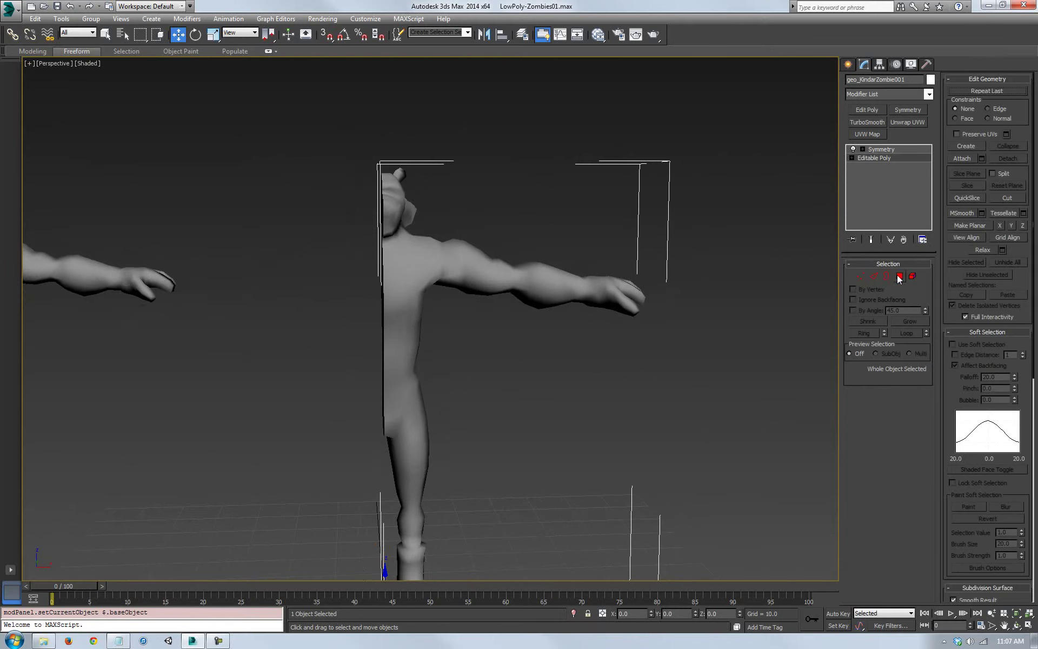
left_click_drag(712, 163, 486, 335)
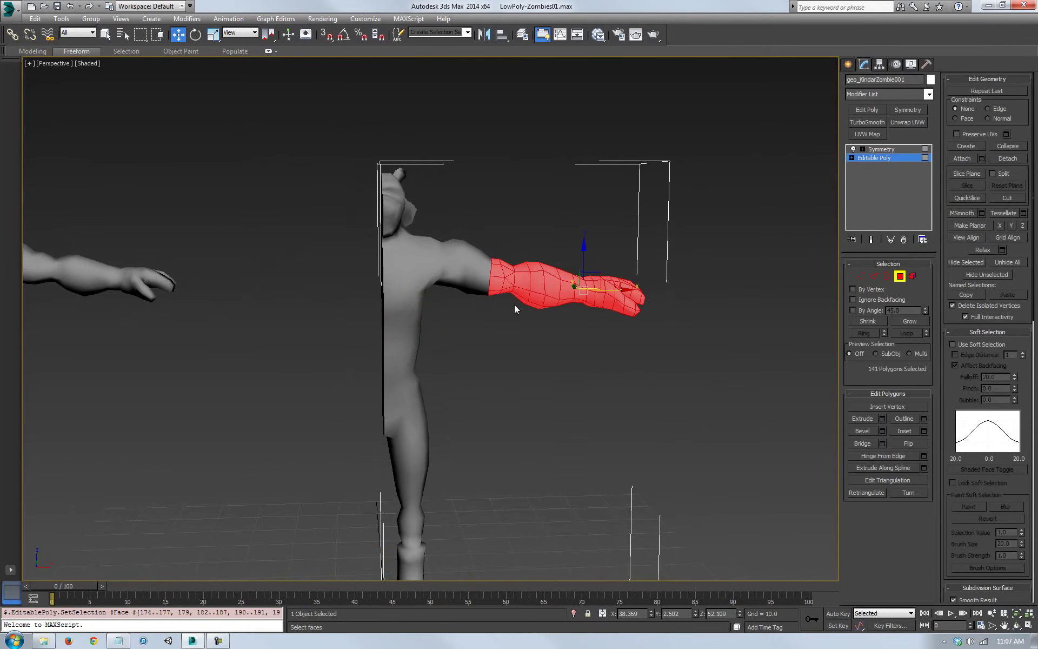
left_click(909, 321)
left_click(909, 321)
left_click(908, 321)
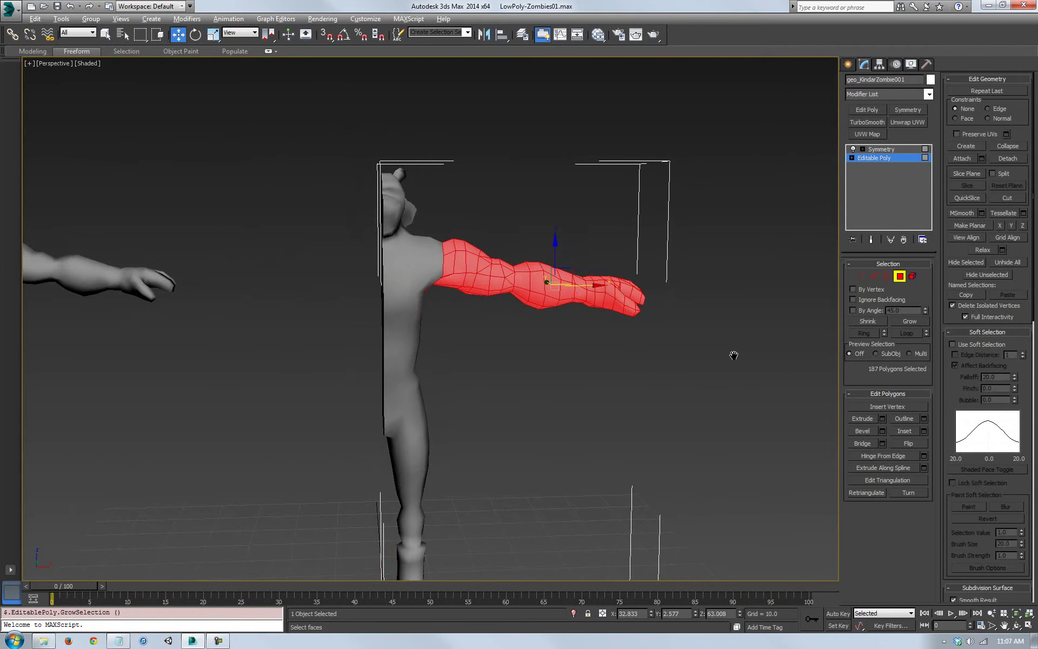
Remove the stray armpit and rear shoulder polygons from the arm selection
middle_click_drag(733, 356, 712, 318)
left_click(1017, 625)
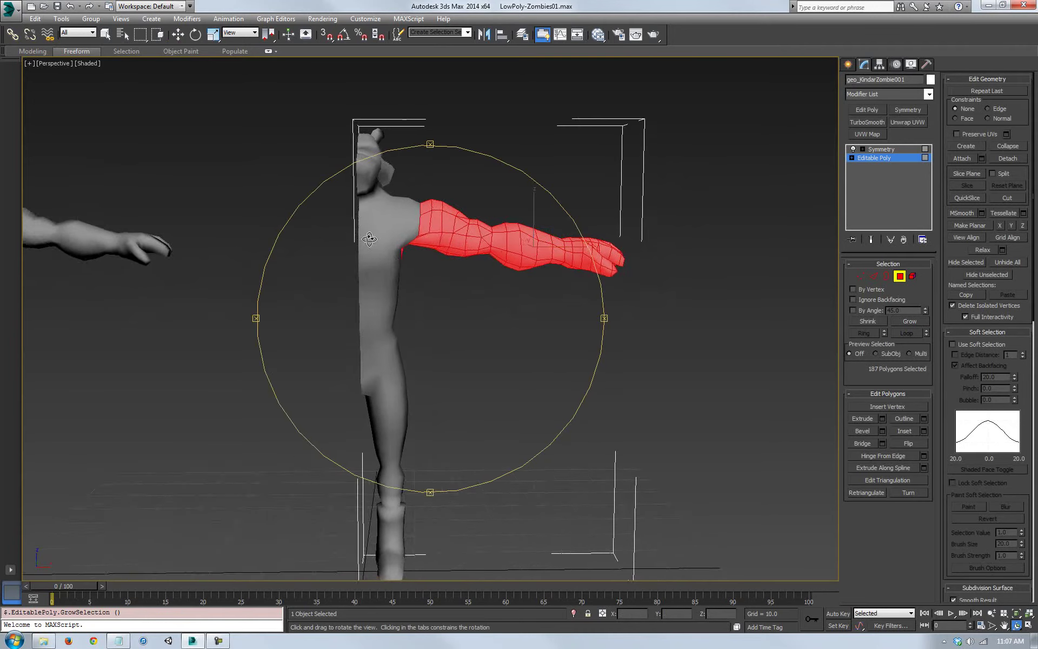
left_click_drag(476, 238, 350, 231)
key("Escape")
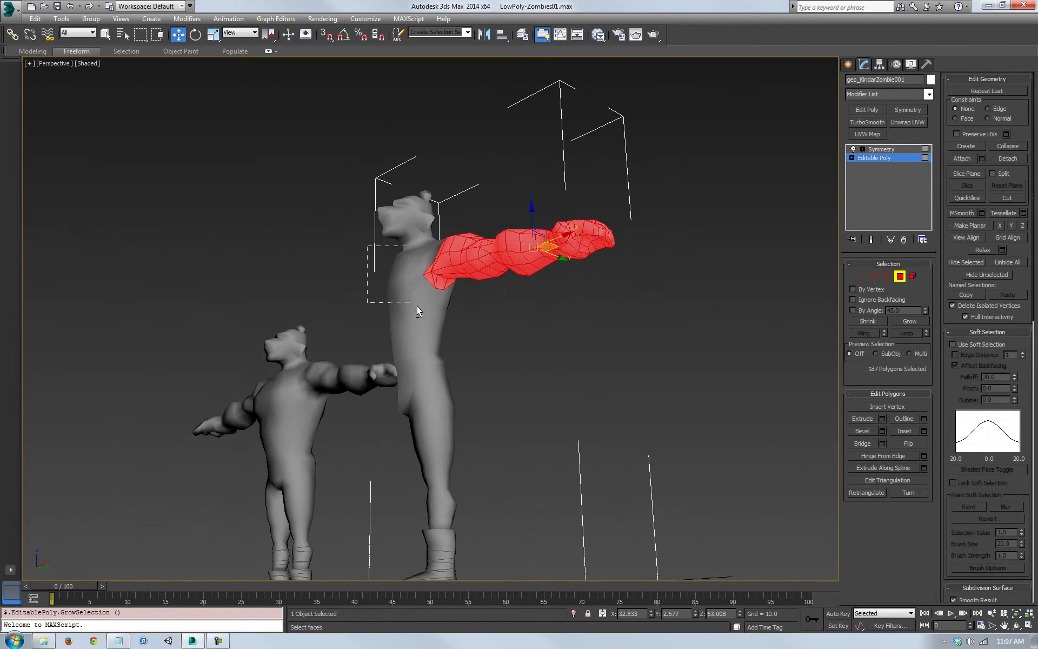
left_click(450, 285, "alt")
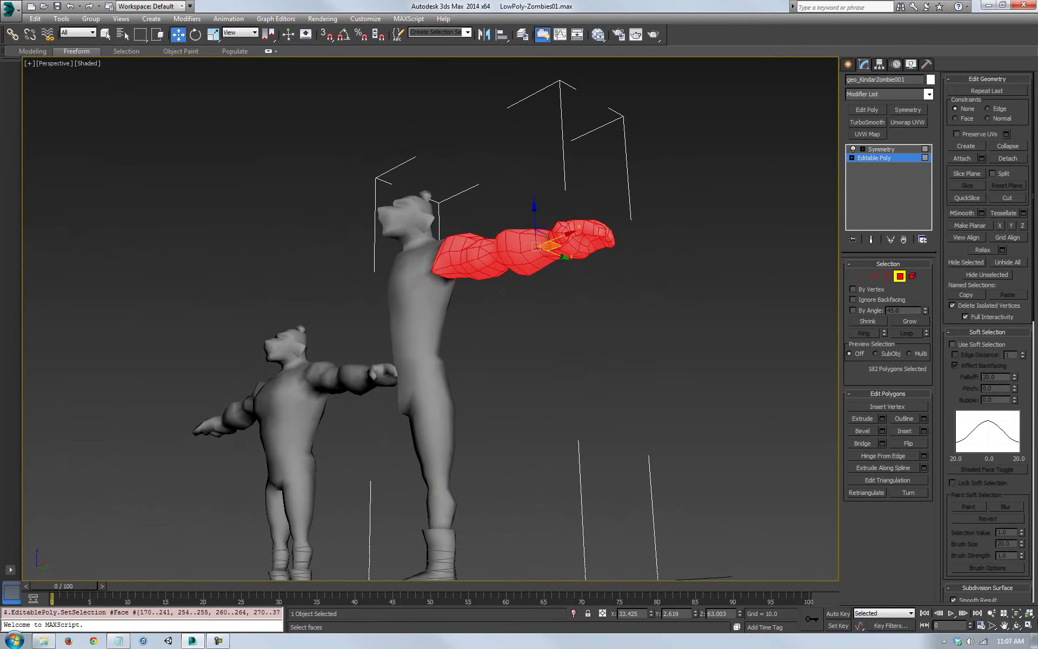
left_click(1017, 625)
left_click_drag(656, 390, 411, 322)
key("Escape")
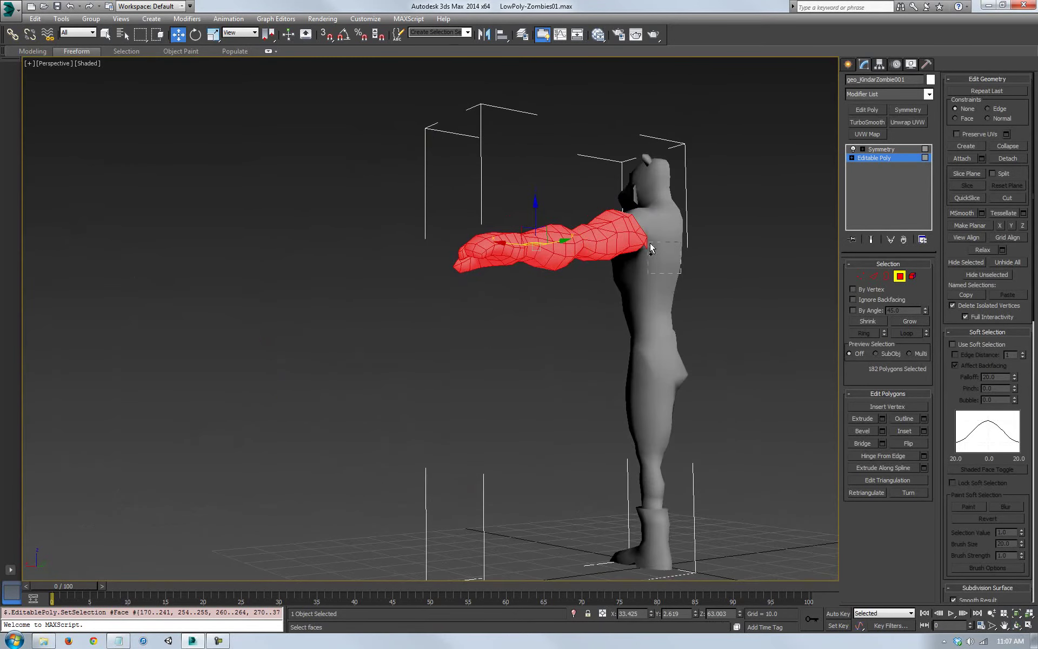
left_click_drag(649, 250, 647, 245, "ctrl")
Add the shoulder polygons at the back and front of the arm's base to the selection
left_click(1017, 625)
left_click_drag(508, 321, 563, 285)
key("w")
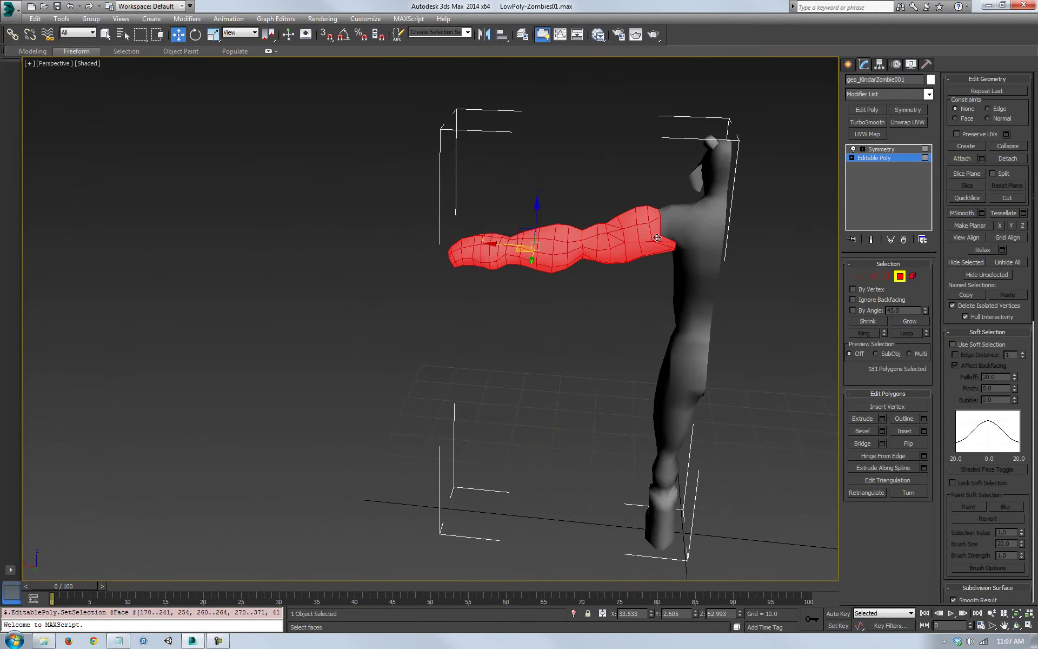
left_click(662, 222, "ctrl")
middle_click_drag(650, 305, 574, 309)
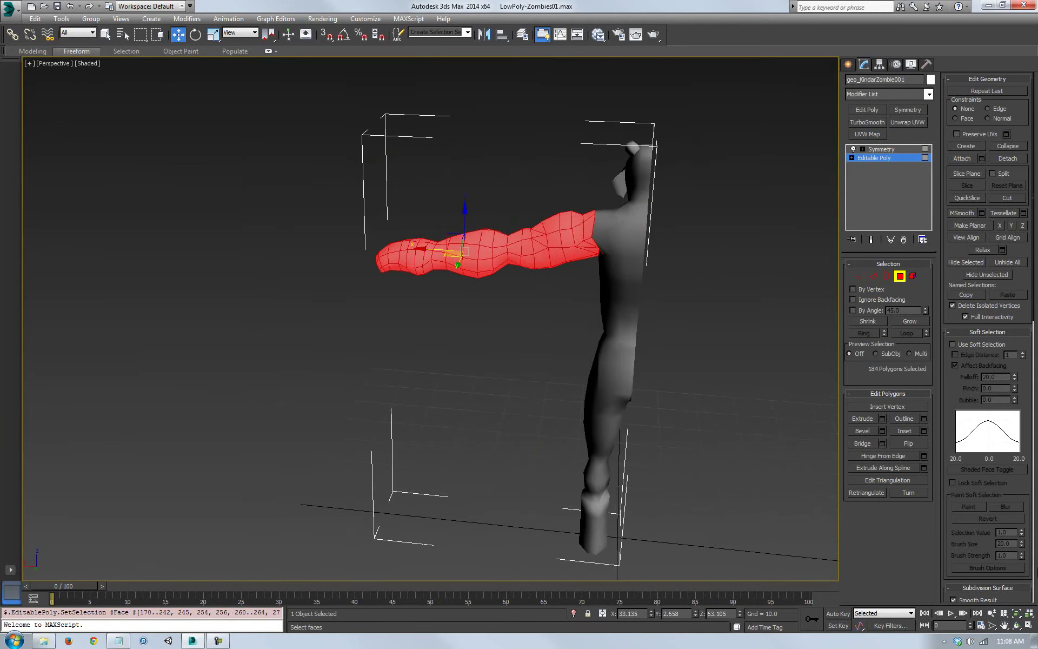
left_click(1016, 626)
left_click_drag(437, 289, 636, 289)
right_click(636, 290)
key("w")
left_click(338, 243, "ctrl")
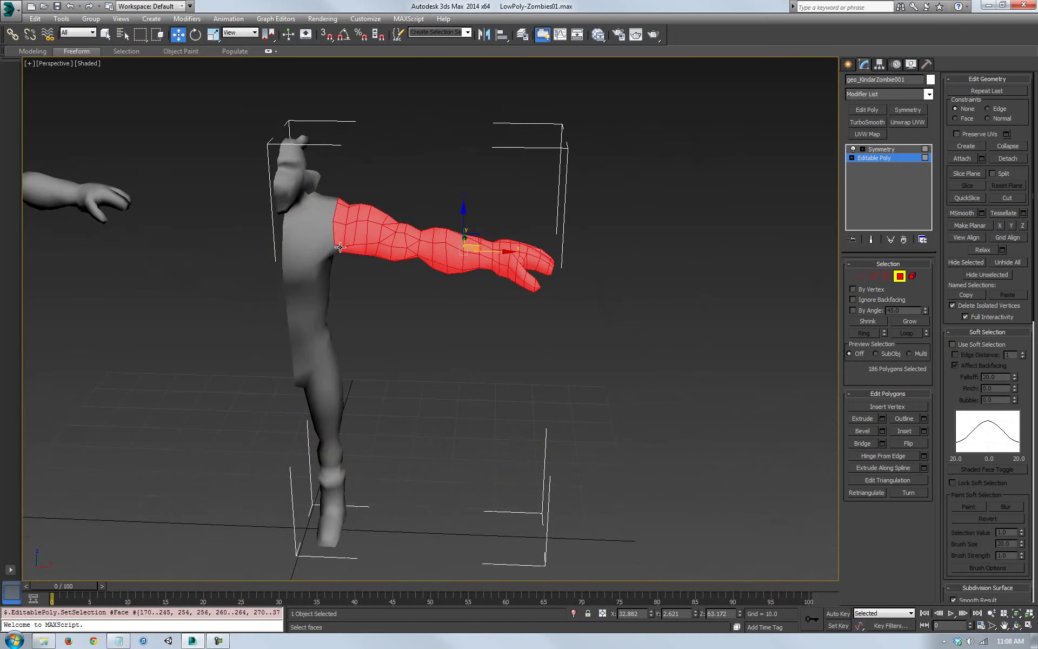
Add the armpit polygons under the arm's base to the selection
left_click(1016, 626)
left_click_drag(403, 303, 408, 309)
key("w")
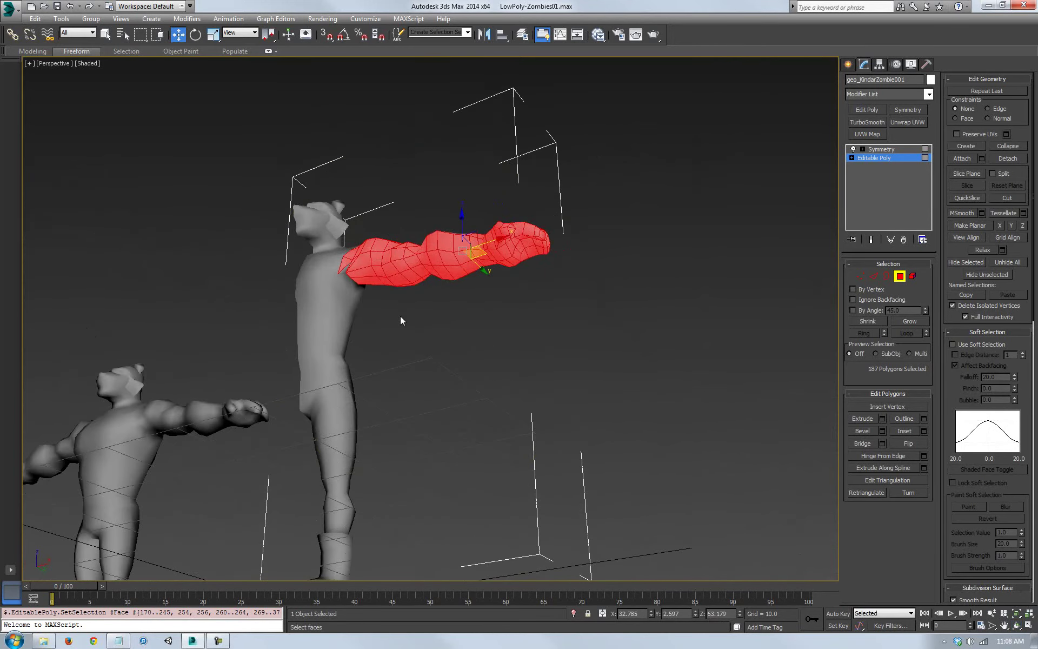
left_click(359, 290, "ctrl")
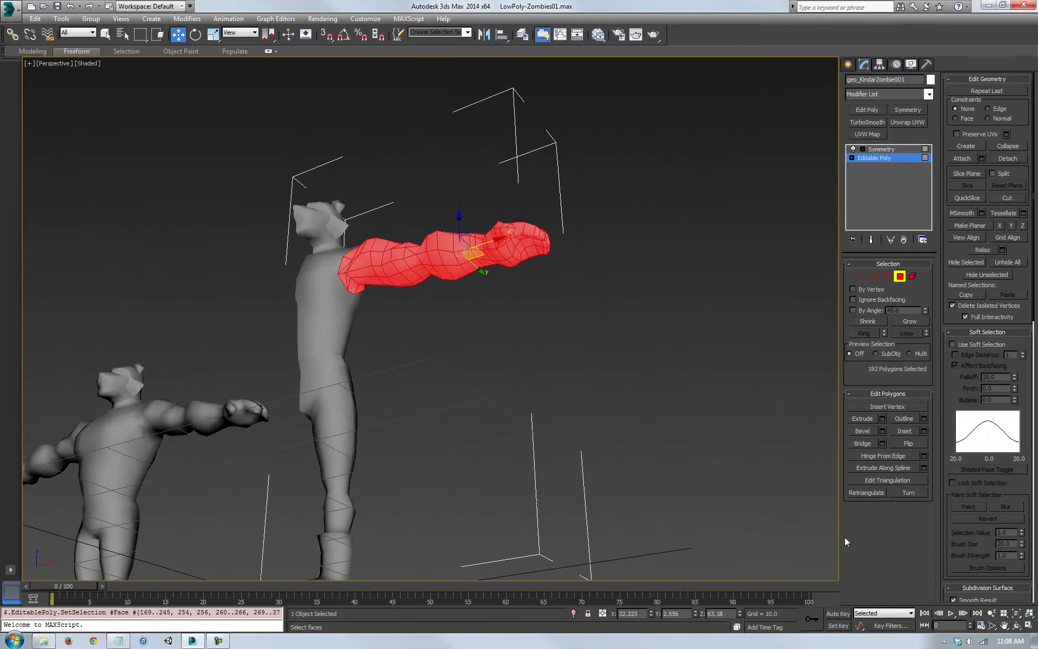
Deselect the extra shoulder polygons at the back and front of the arm's base
left_click(1016, 626)
left_click_drag(482, 238, 320, 347)
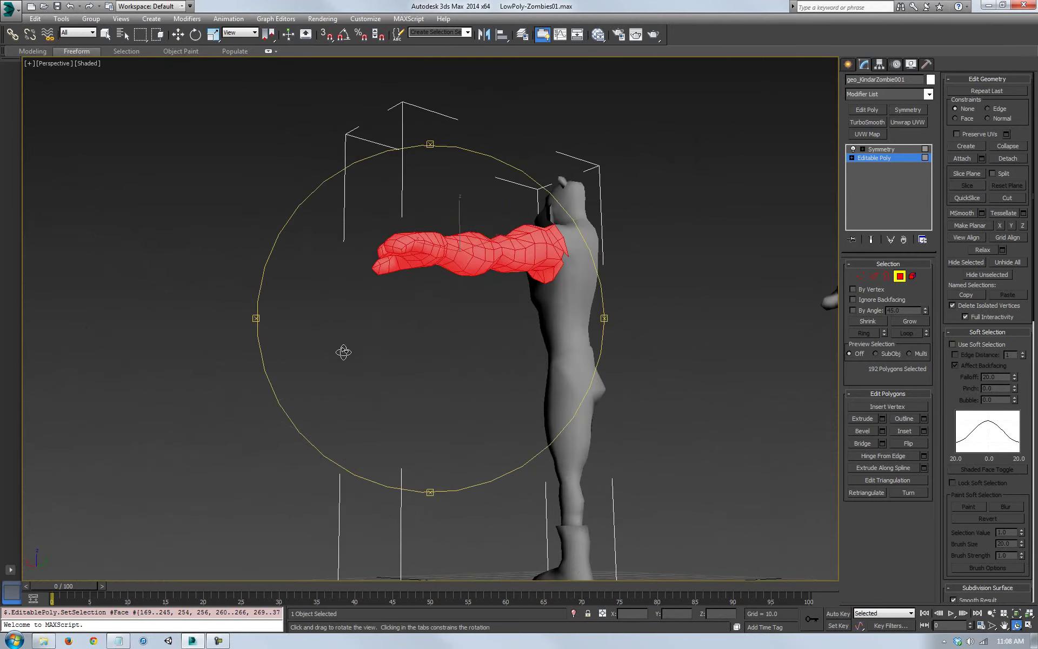
key("w")
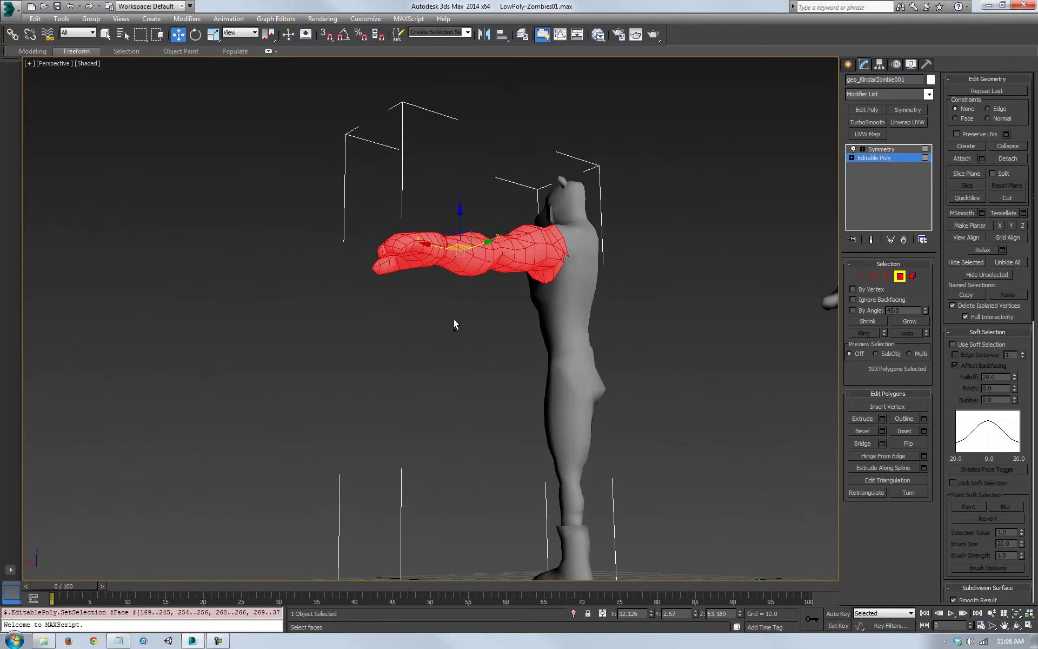
left_click(567, 247, "alt")
left_click(555, 232, "alt")
middle_click_drag(555, 232, 454, 362, "alt")
left_click(1017, 626)
left_click_drag(421, 289, 579, 352)
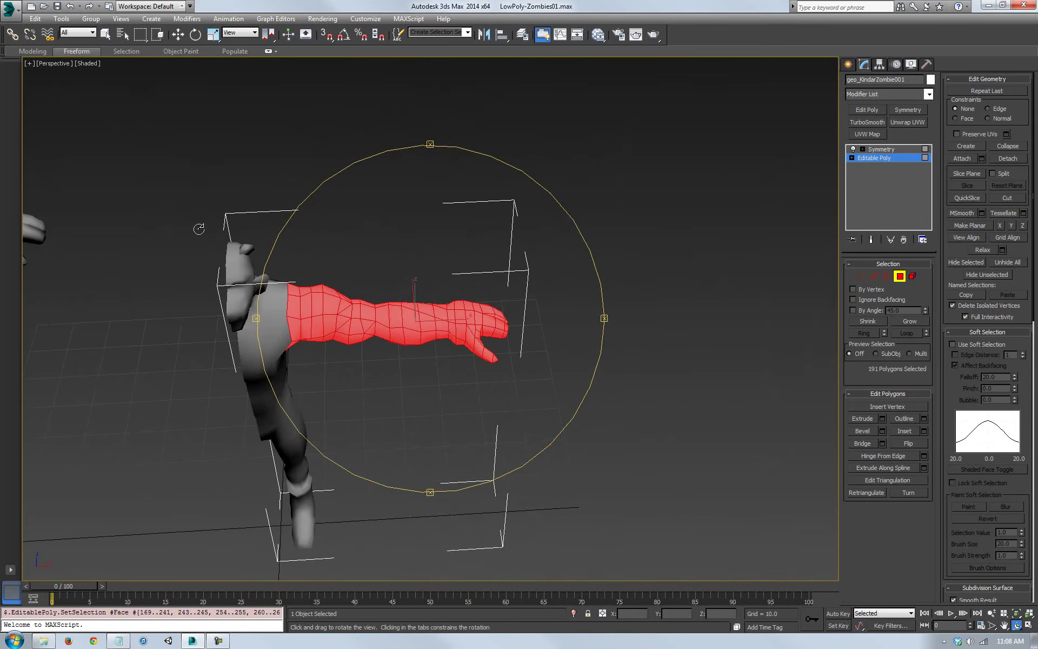
key("w")
left_click_drag(292, 291, 293, 344, "alt")
Deselect the remaining armpit polygons under the arm's base
left_click(1017, 626)
left_click_drag(489, 373, 598, 431)
key("w")
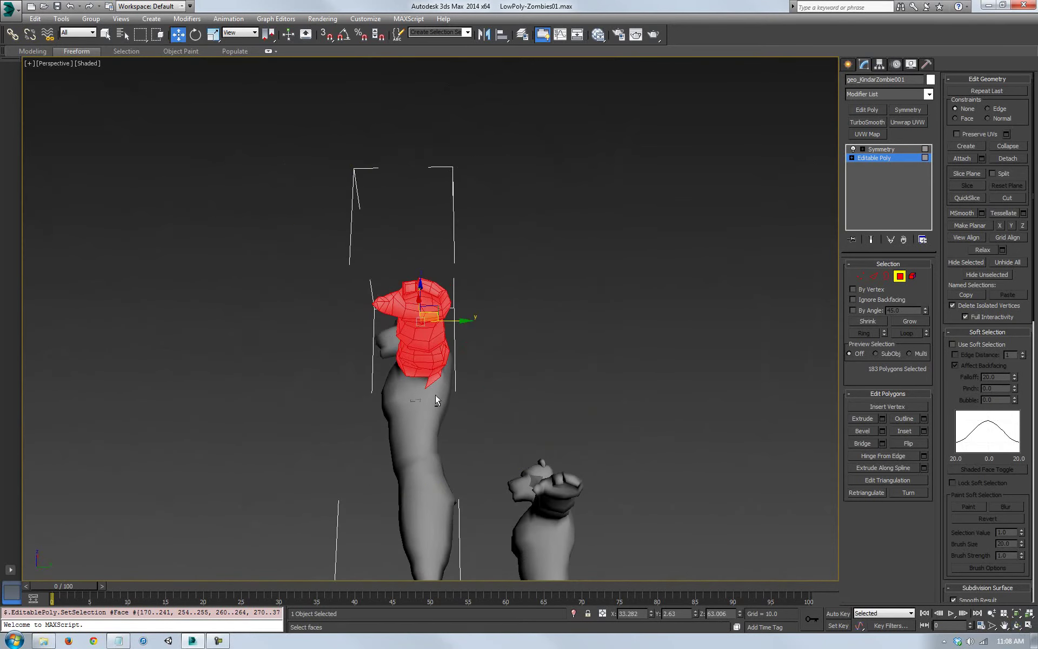
left_click_drag(435, 390, 438, 377, "alt")
Apply an FFD 3x3x3 modifier to the selected arm polygons beneath the Symmetry modifier
left_click(1017, 626)
mouse_move(505, 387)
left_mouse_down()
mouse_move(452, 343)
mouse_move(508, 373)
left_mouse_up()
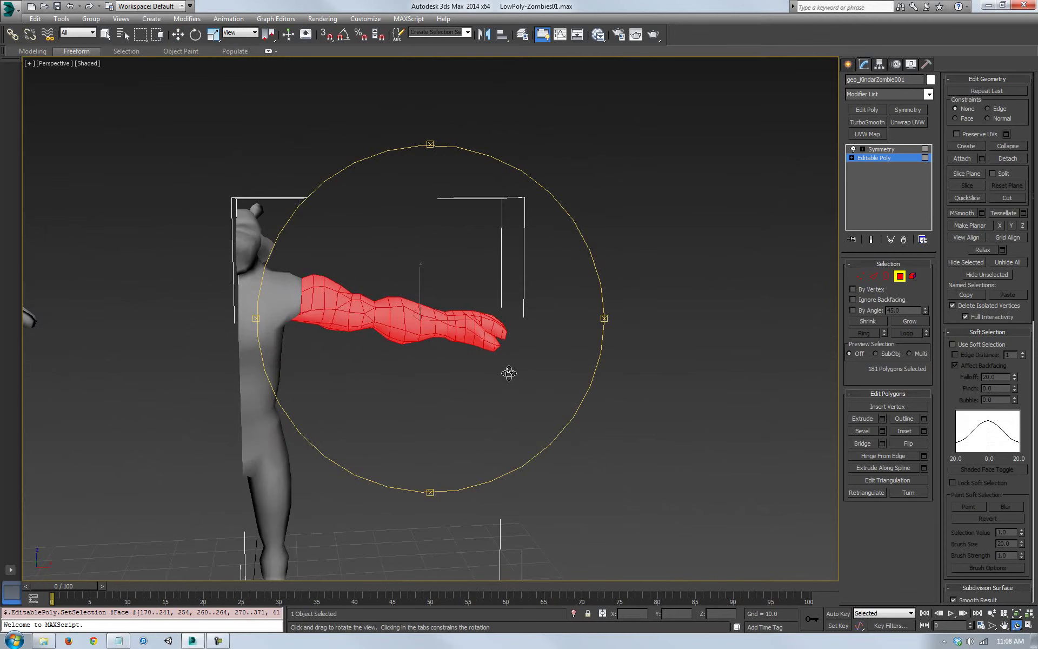
left_click_drag(427, 315, 461, 306)
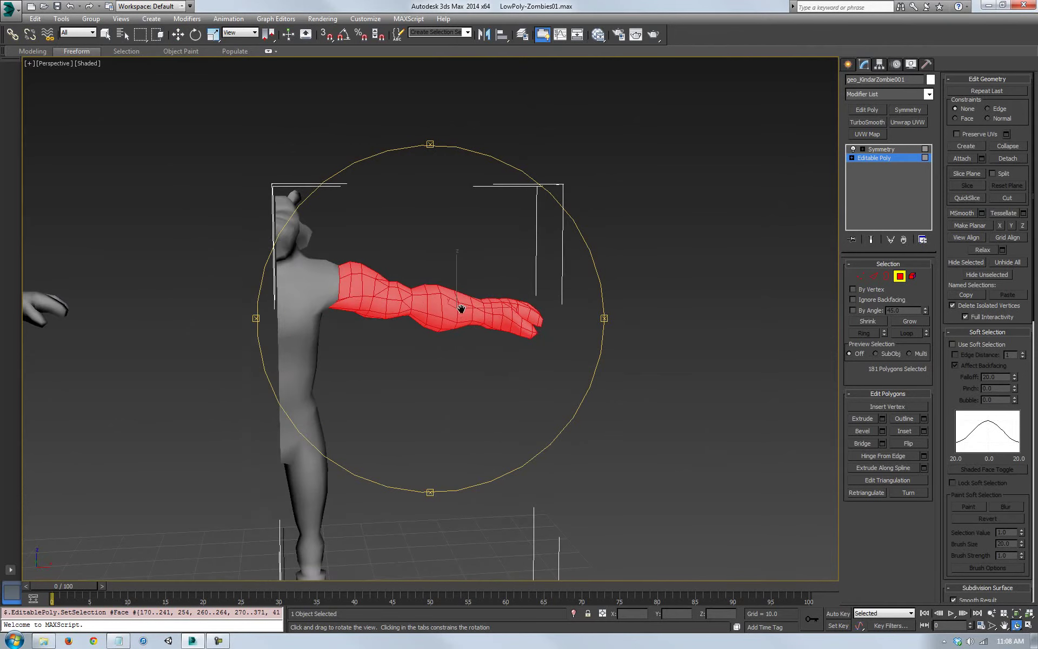
left_click(928, 94)
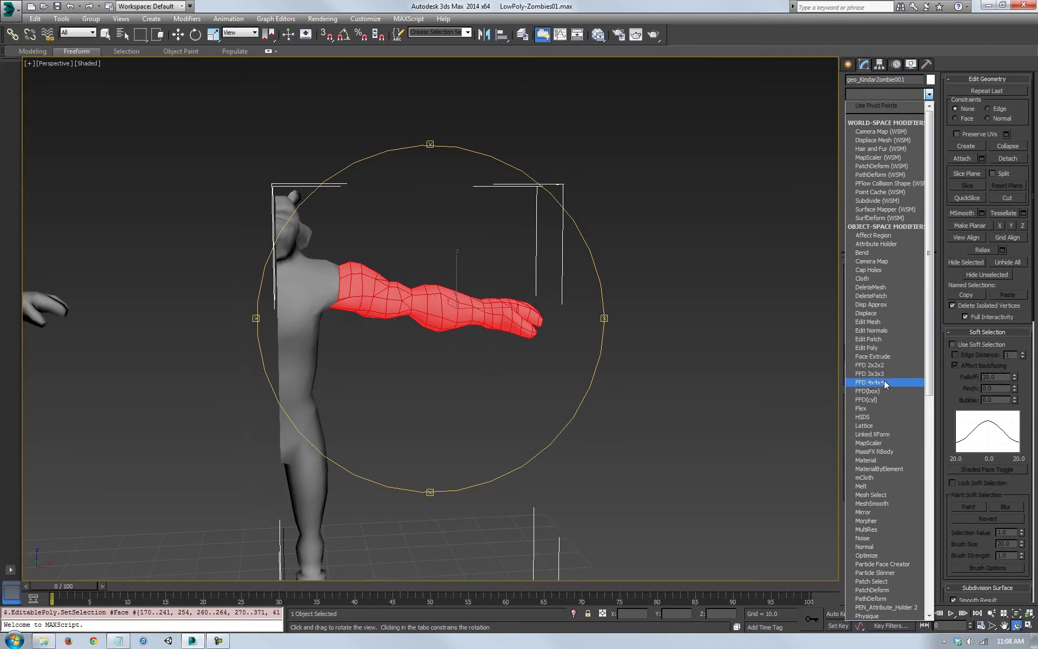
left_click(869, 374)
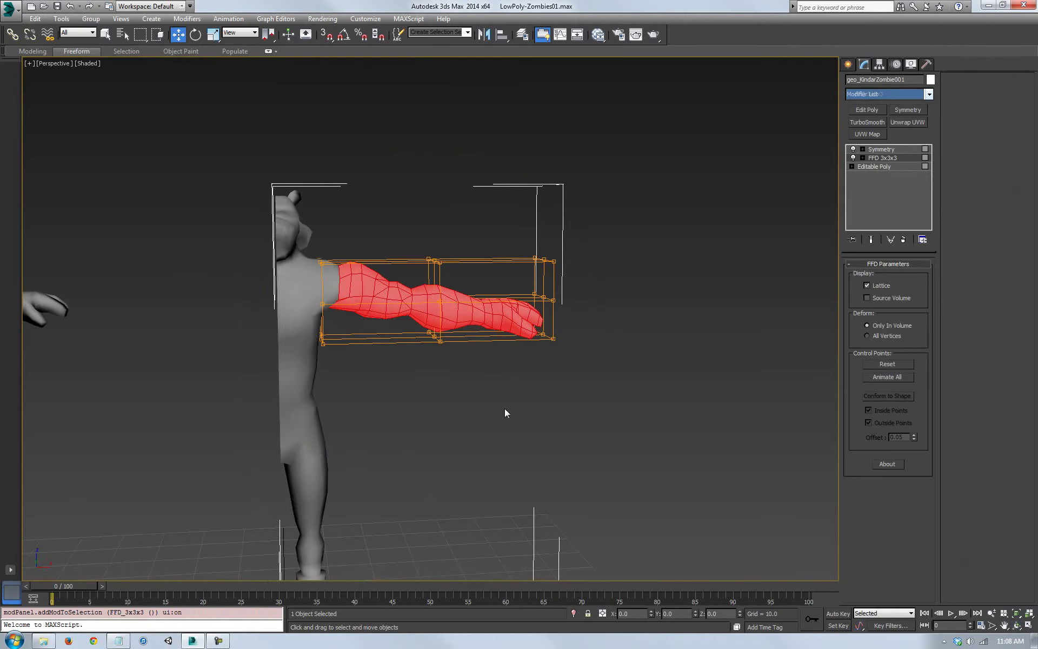
In the FFD's Set Volume level, select every lattice point and rotate the volume about 11° to follow the arm's downward slope
left_click(863, 157)
left_click(884, 185)
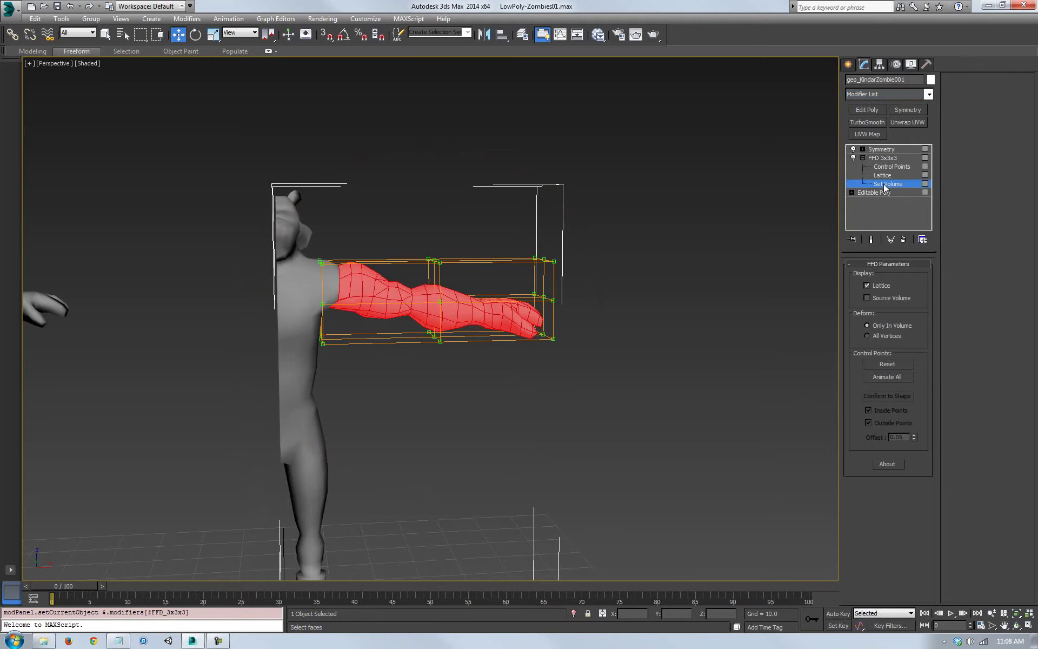
left_click_drag(297, 390, 297, 391)
key("e")
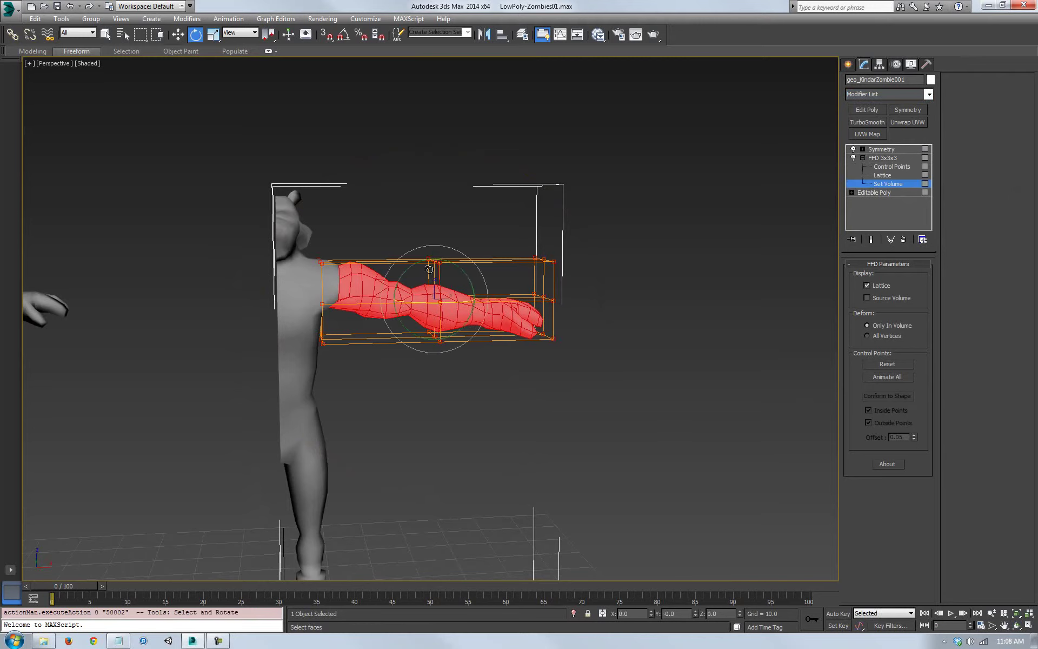
left_click_drag(417, 263, 500, 351)
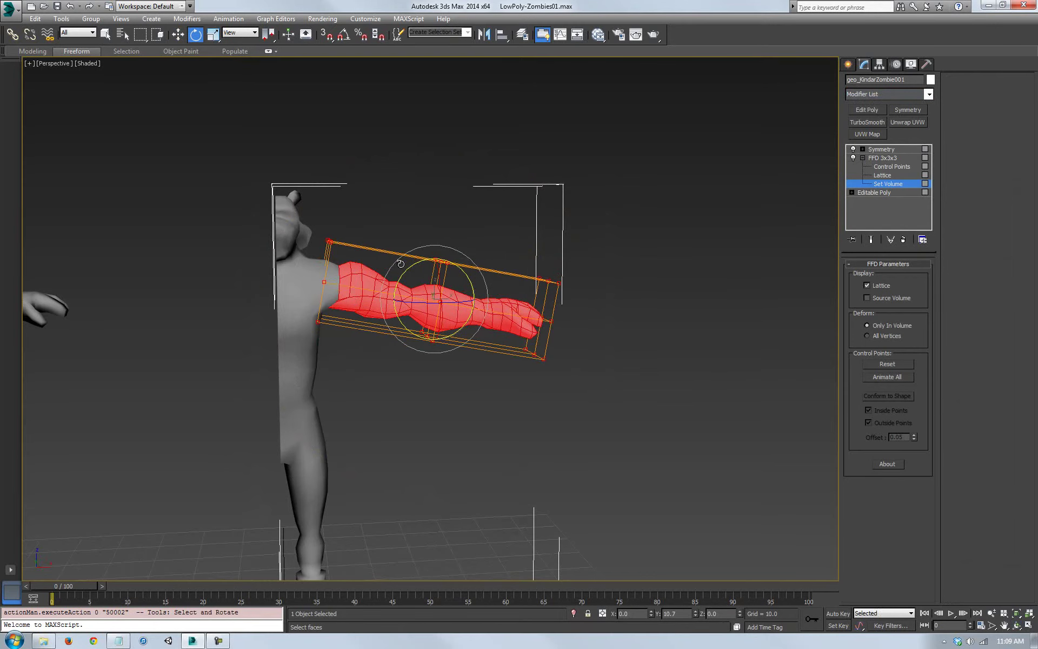
key("w")
middle_click_drag(499, 351, 510, 358)
left_click_drag(464, 291, 464, 291)
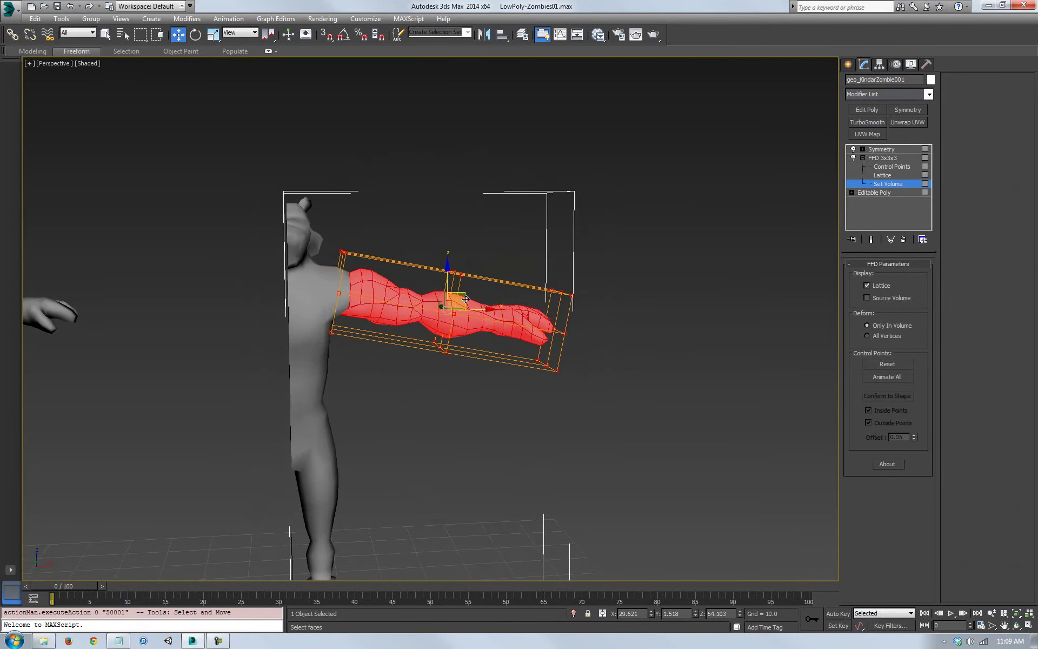
middle_click_drag(518, 323, 524, 324)
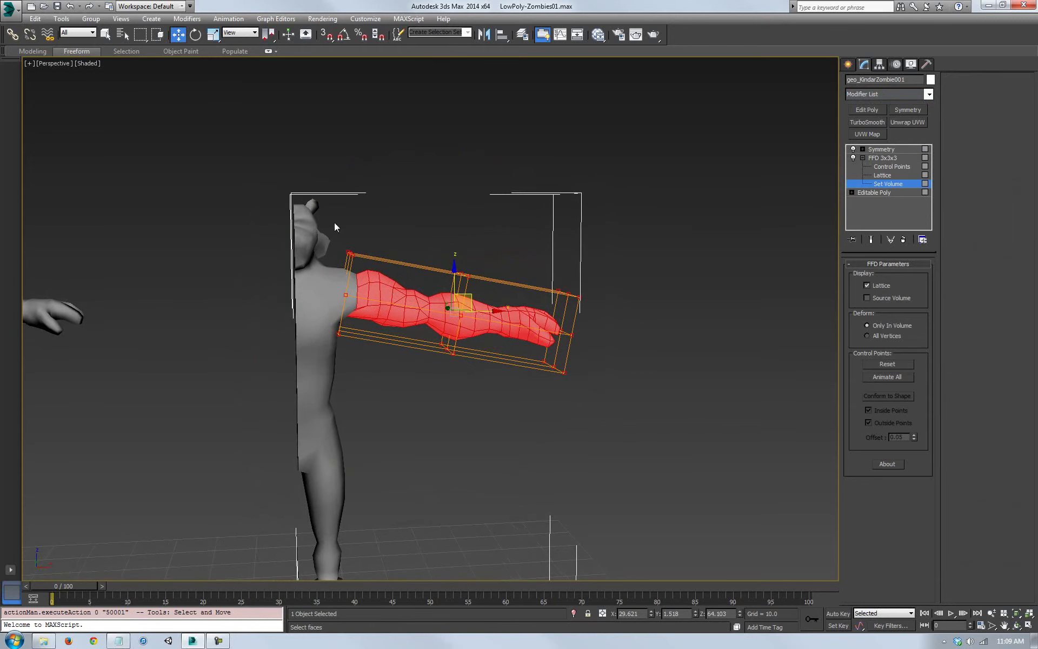
Move the upper and lower lattice points at the shoulder end closer to the arm's base
left_click(352, 255)
left_click_drag(364, 232, 375, 254)
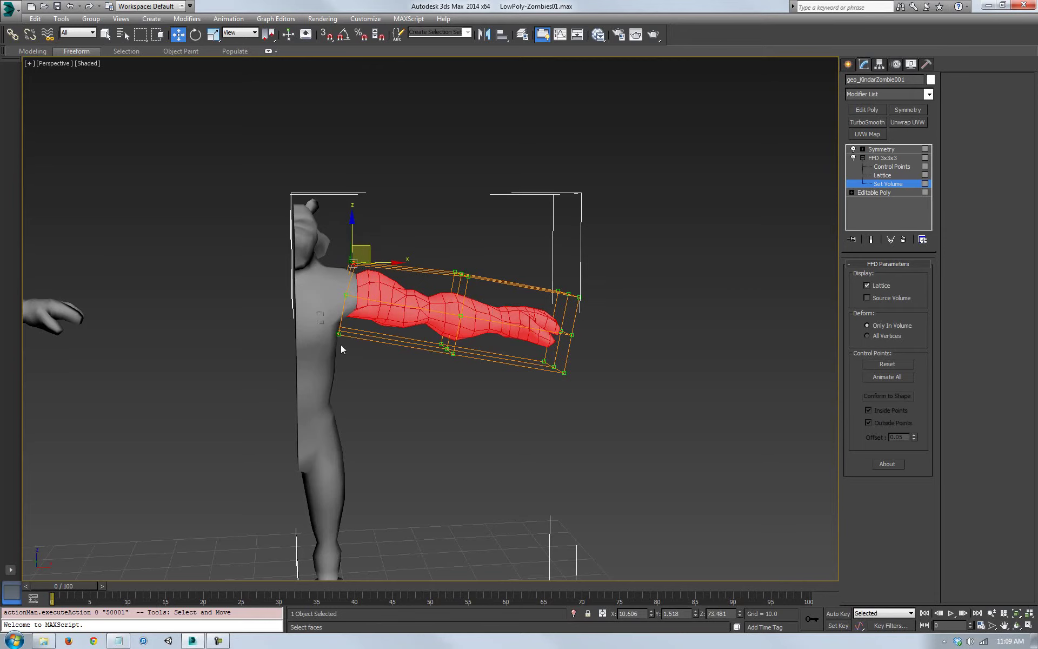
left_click(338, 334)
left_click_drag(339, 334, 355, 283)
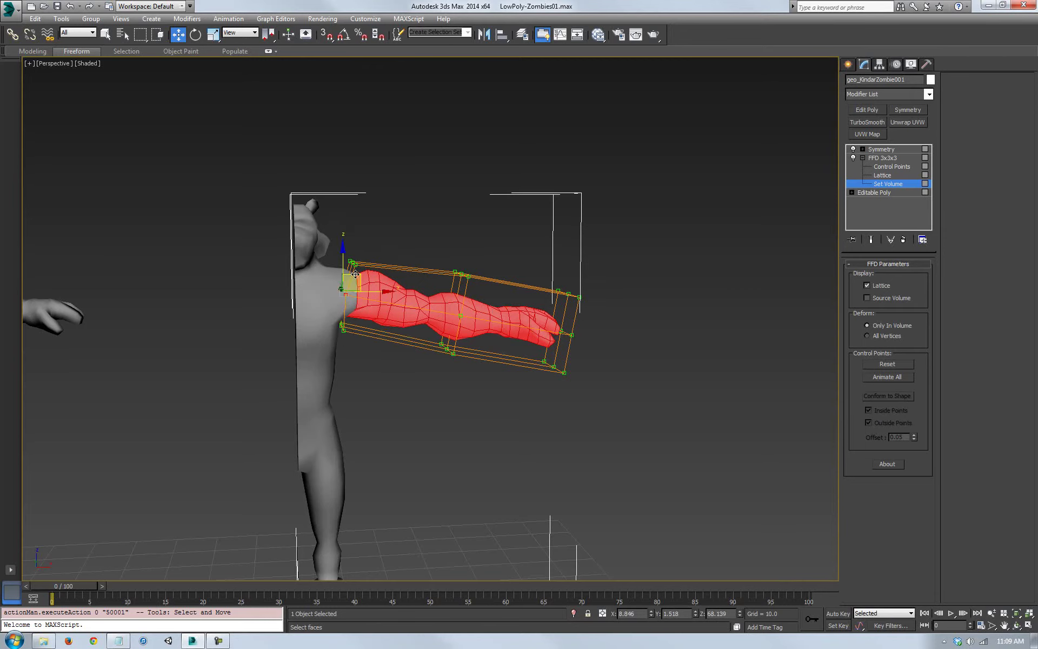
Fit the upper, central and lower lattice points at mid-arm and the points at the hand end to the arm's contour
left_click(461, 274)
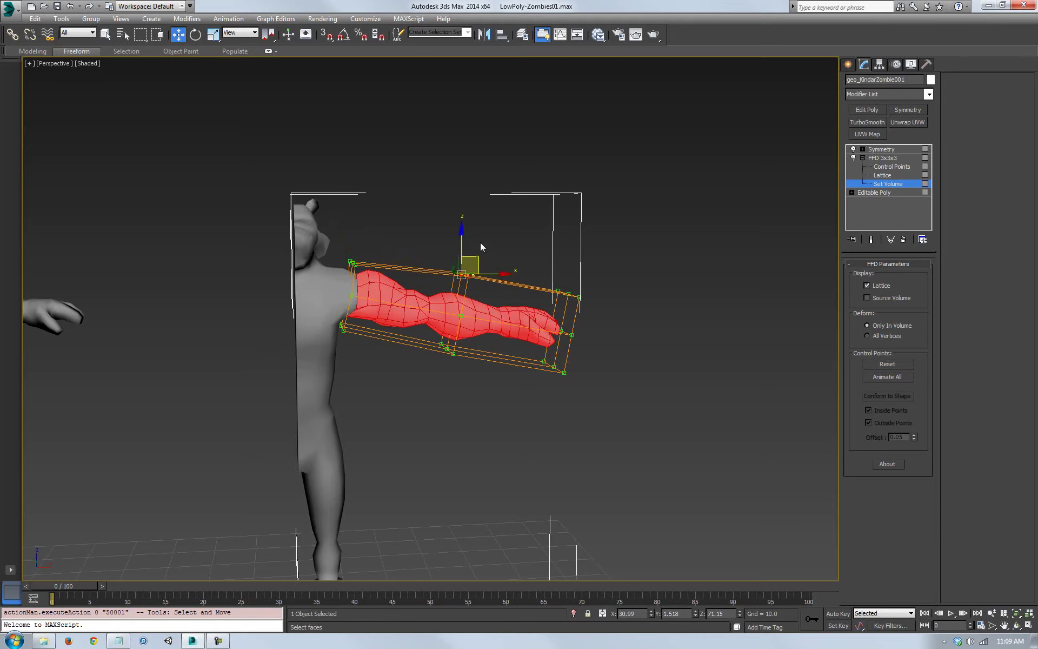
left_click_drag(471, 262, 431, 307)
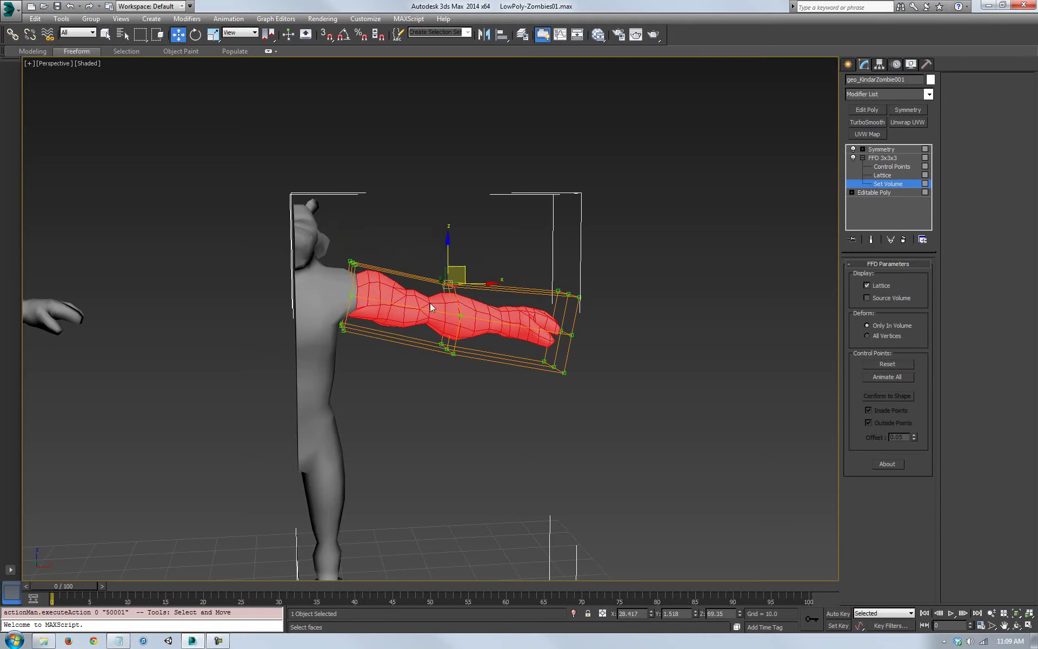
left_click(461, 315)
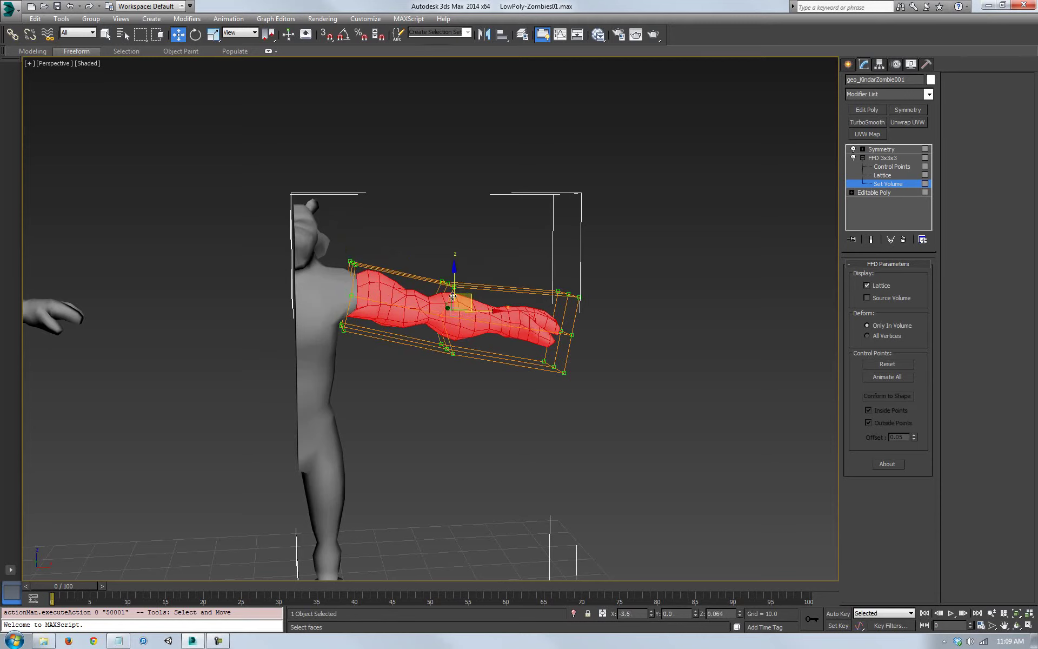
left_click_drag(426, 337, 471, 371)
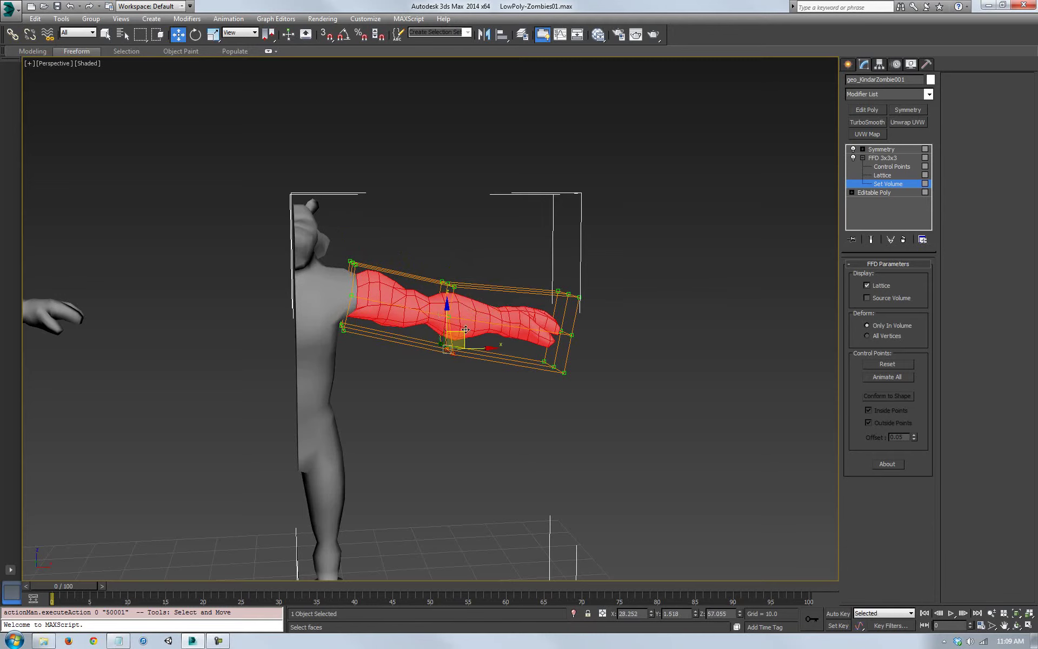
left_click_drag(445, 329, 433, 323)
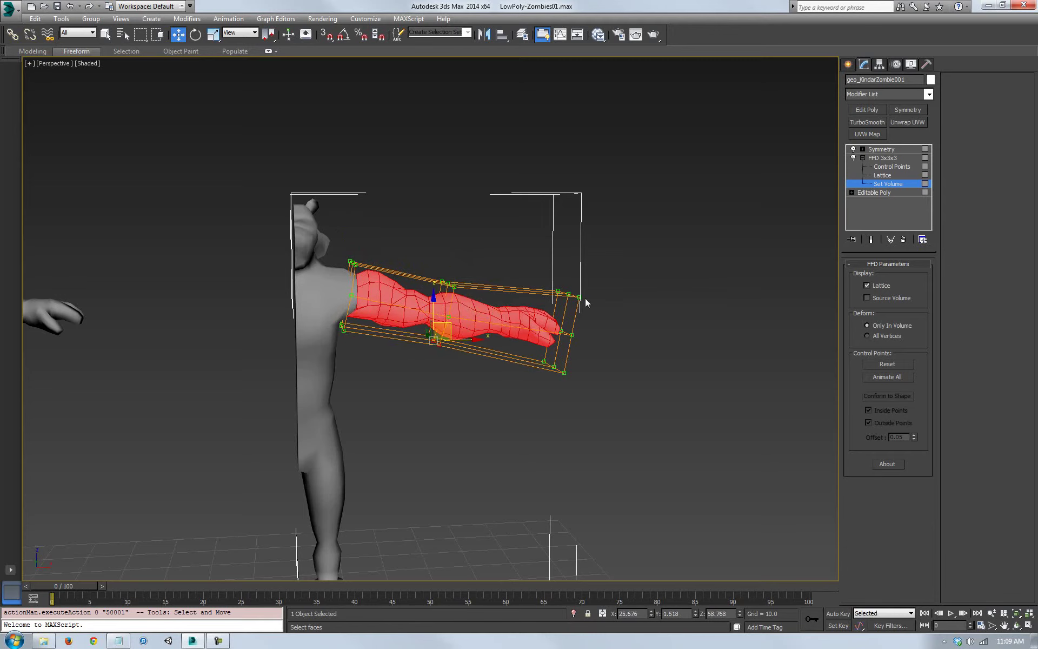
left_click_drag(552, 308, 586, 319)
left_click_drag(587, 398, 566, 342)
Move the mid-arm lattice points in front of and behind the elbow inward to hug the arm
middle_click_drag(566, 341, 475, 389, "alt")
key("ctrl+r")
left_click_drag(435, 310, 398, 266)
right_click(398, 266)
left_click_drag(459, 308, 489, 300)
left_click_drag(410, 385, 448, 399)
left_click_drag(506, 312, 525, 297)
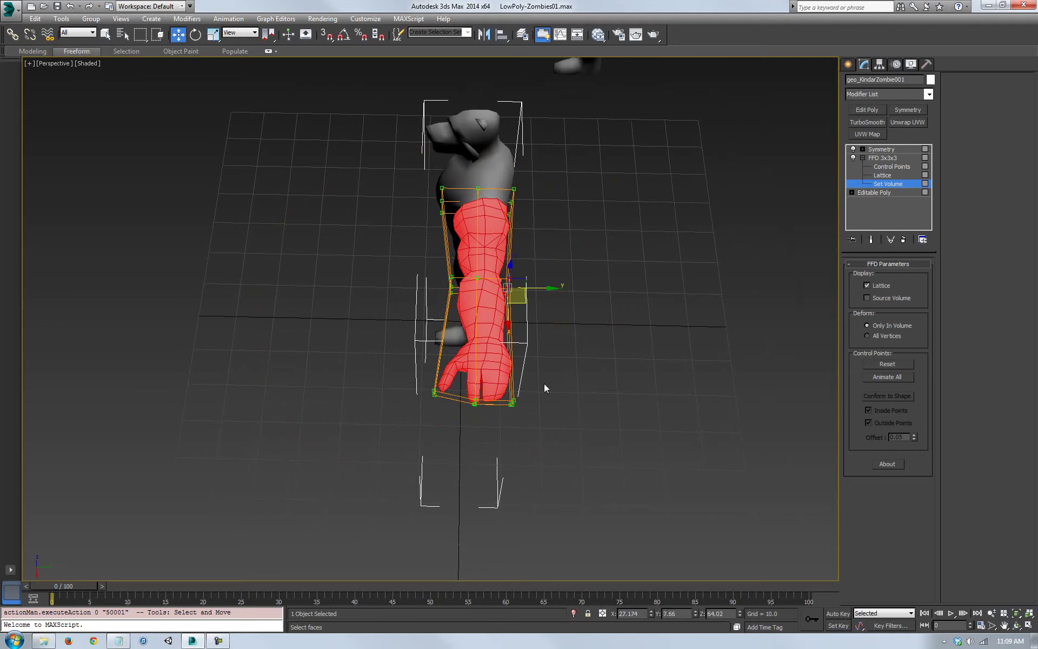
Shift the rear lattice points at the hand outward and the front lattice points at the shoulder inward
left_click_drag(502, 432, 502, 433)
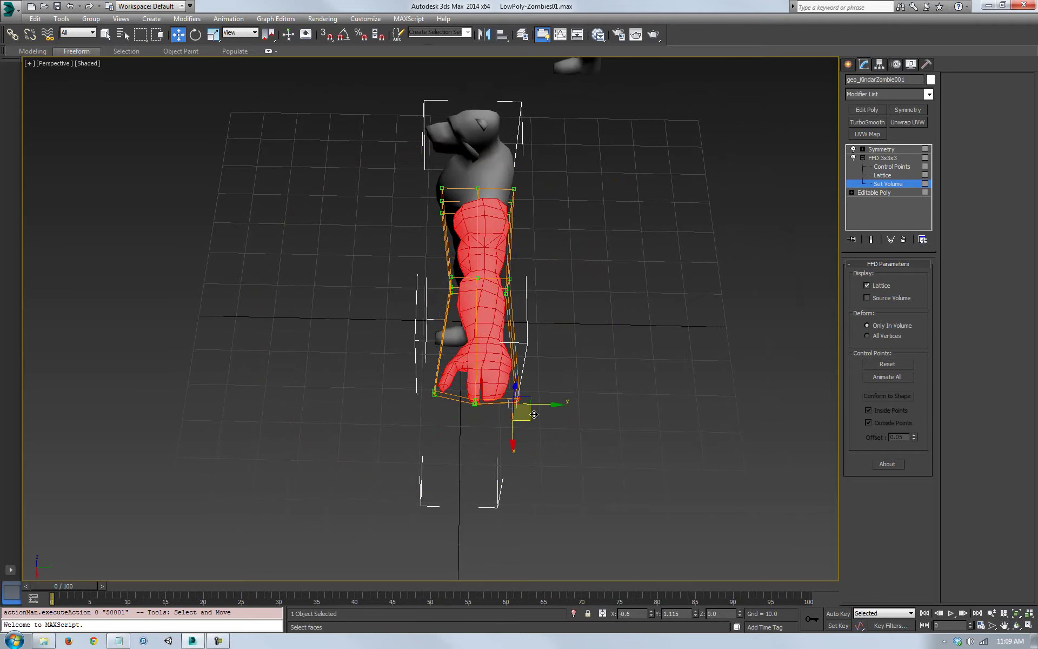
left_click_drag(461, 231, 461, 229)
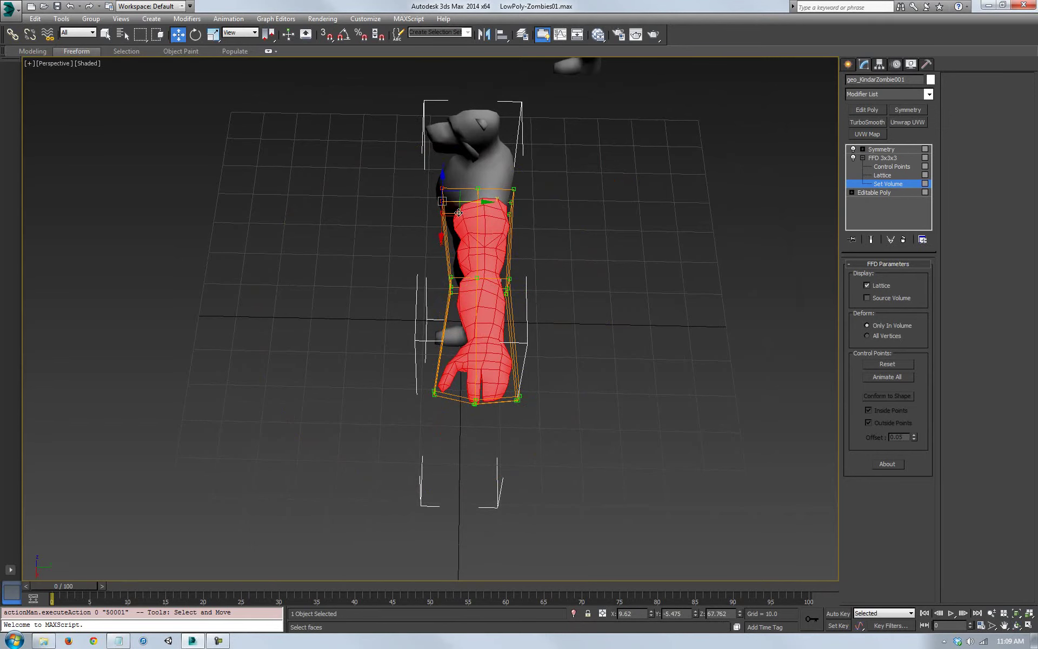
middle_click_drag(456, 305, 394, 366)
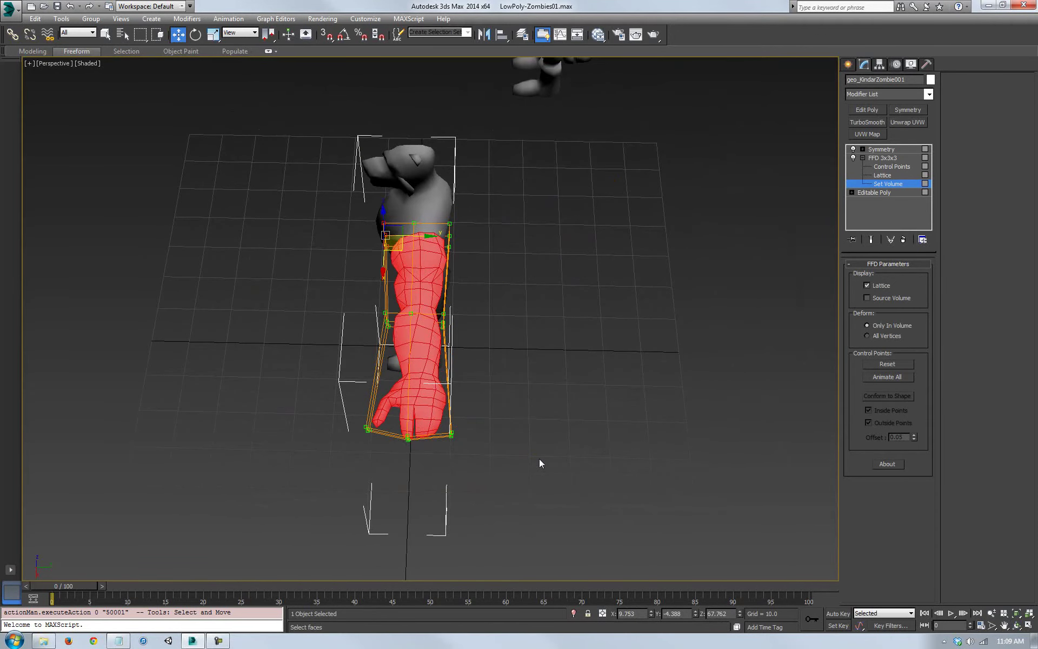
Viewing the arm from the front, adjust the lower lattice points at the shoulder end to fit the arm's base
left_click(1014, 623)
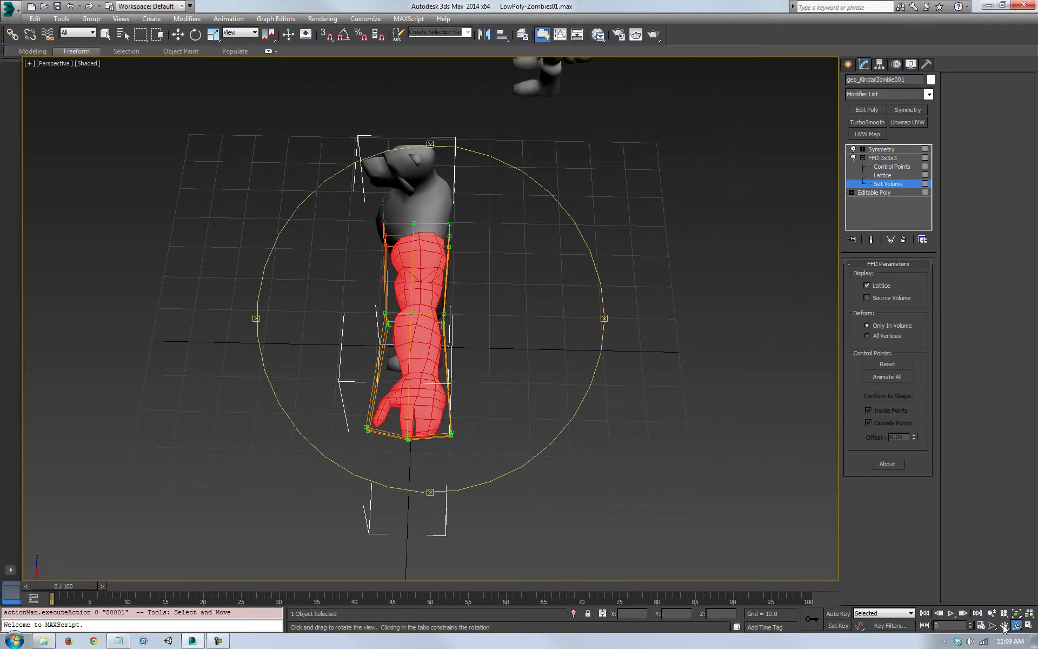
left_click_drag(362, 381, 457, 322)
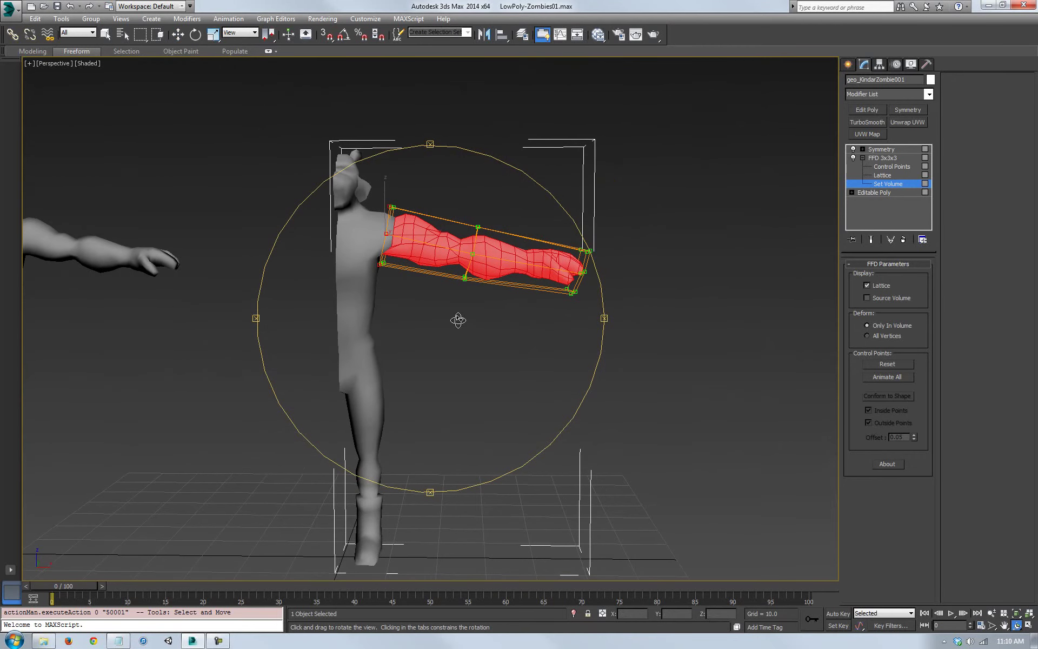
middle_click_drag(457, 262, 474, 286)
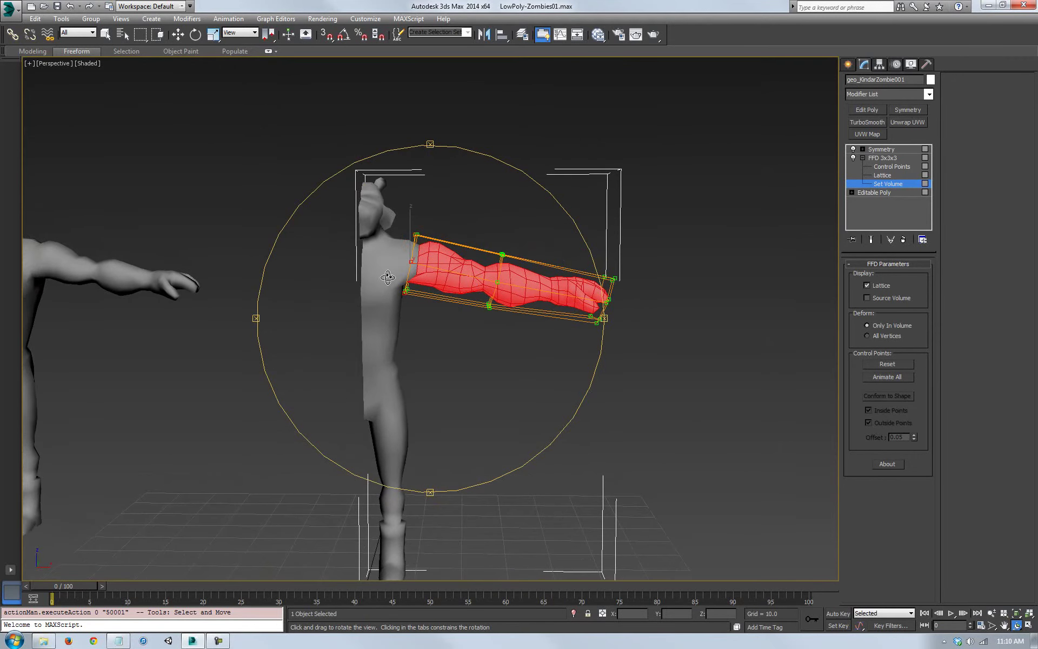
key("w")
left_click_drag(424, 275, 410, 265)
In the FFD's Control Points level, select all the arm's points and scale them to 76% in Y and Z to thin the arm
left_click(889, 168)
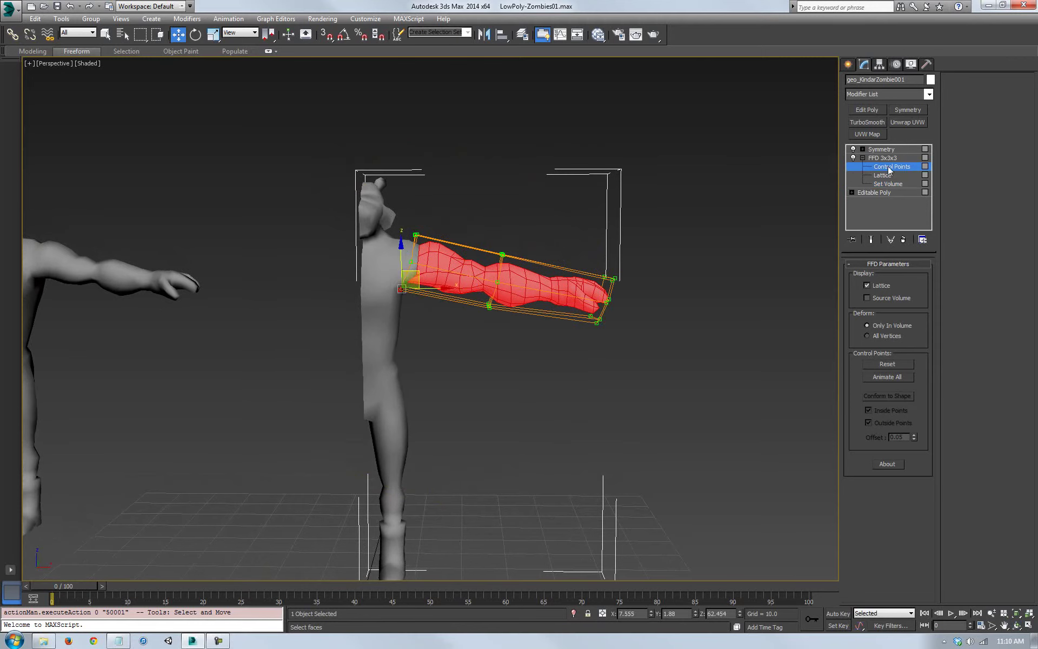
left_click(211, 36)
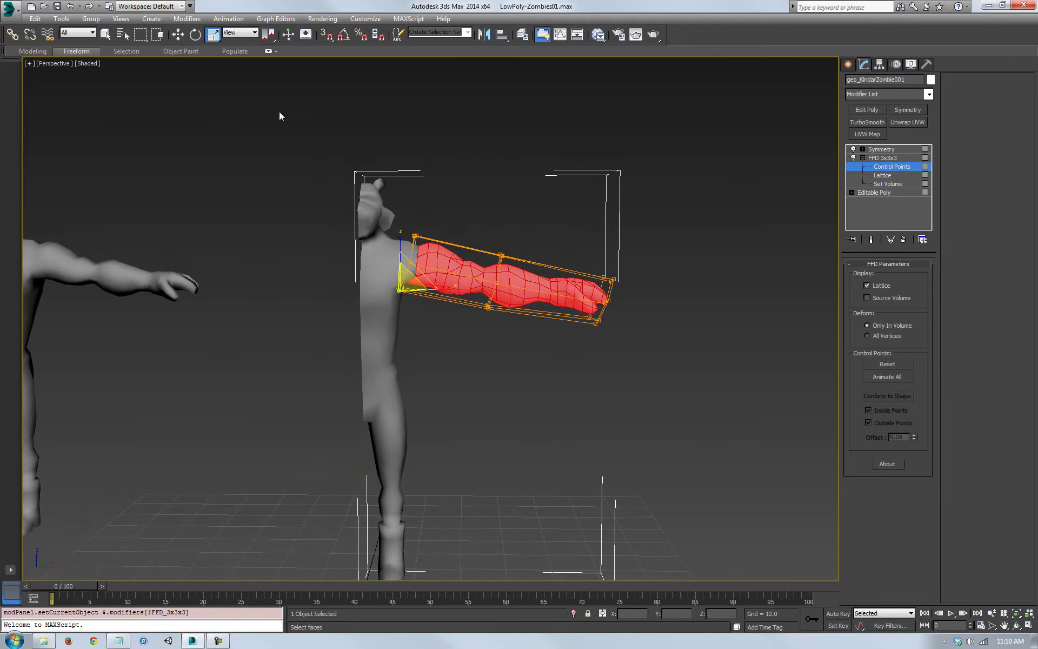
left_click(497, 283)
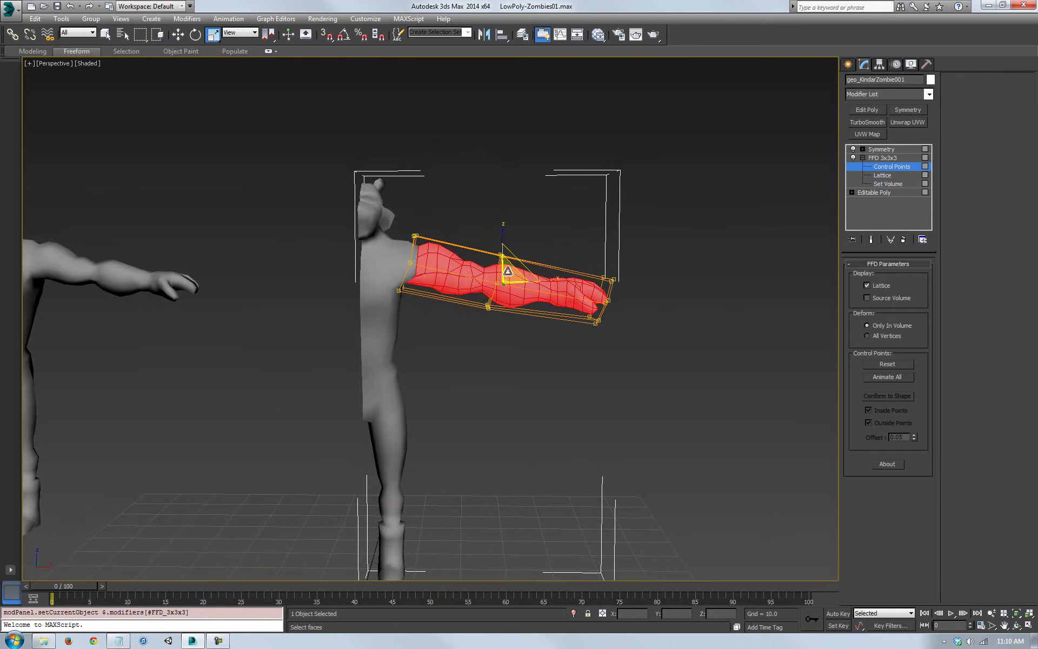
key("alt")
left_click(1016, 625)
left_click_drag(540, 318, 492, 290)
right_click(541, 317)
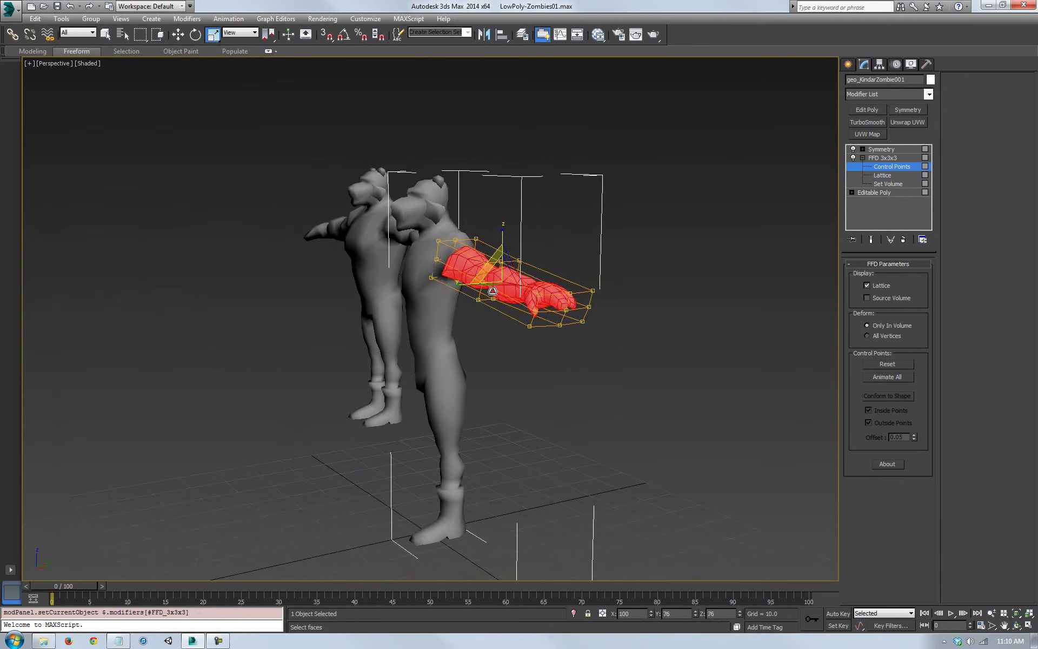
Scale all the arm's control points to about 82% along Z to flatten the arm's height
middle_click_drag(522, 382, 514, 393)
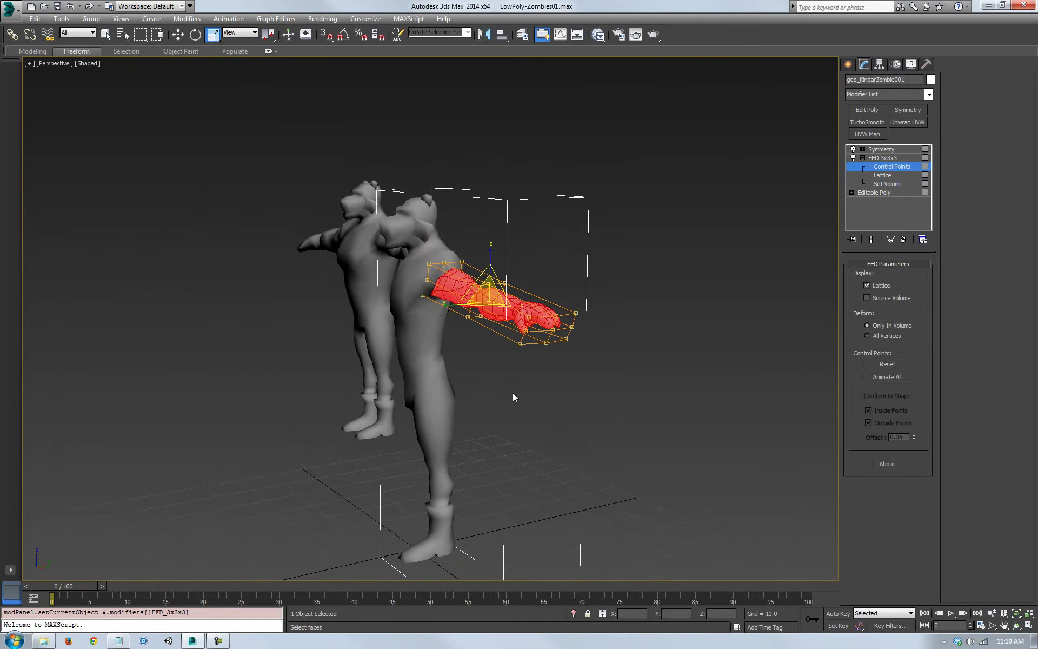
left_click(1017, 625)
left_click_drag(476, 354, 535, 351)
left_click(213, 34)
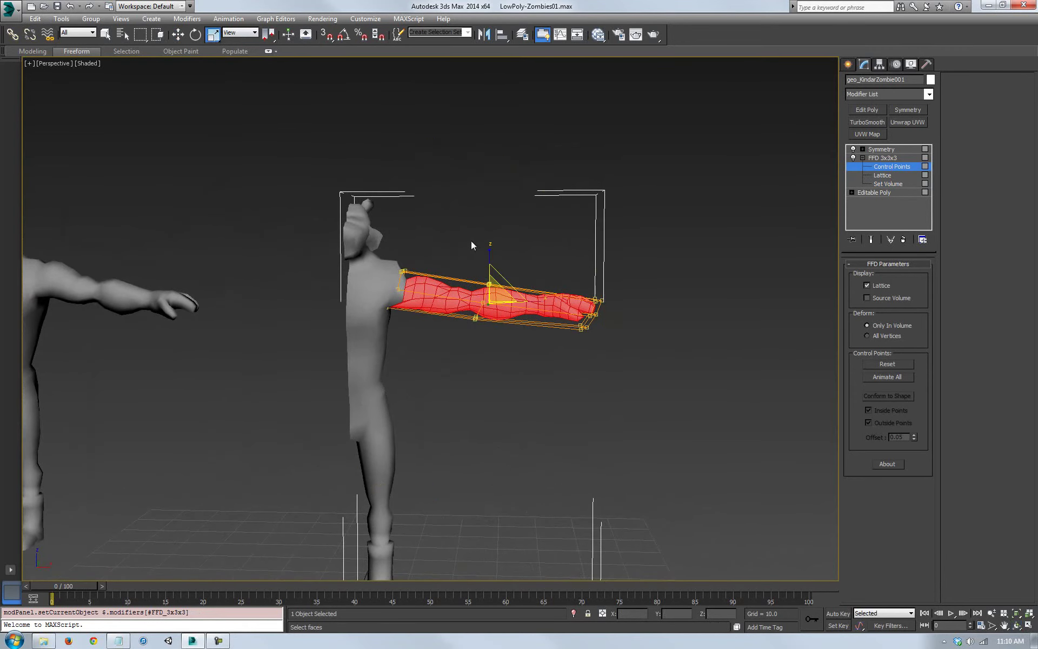
left_click_drag(489, 248, 490, 257)
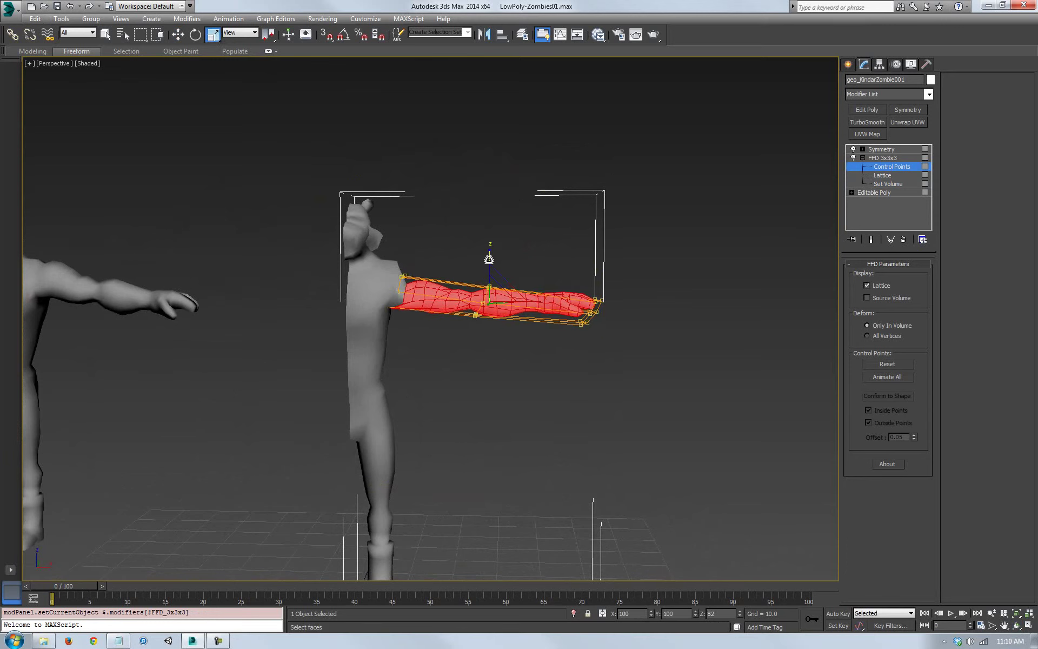
Move all the arm's control points about 2.5 units up and 1.7 units toward the body to realign the arm with the shoulder
middle_click_drag(490, 259, 507, 332)
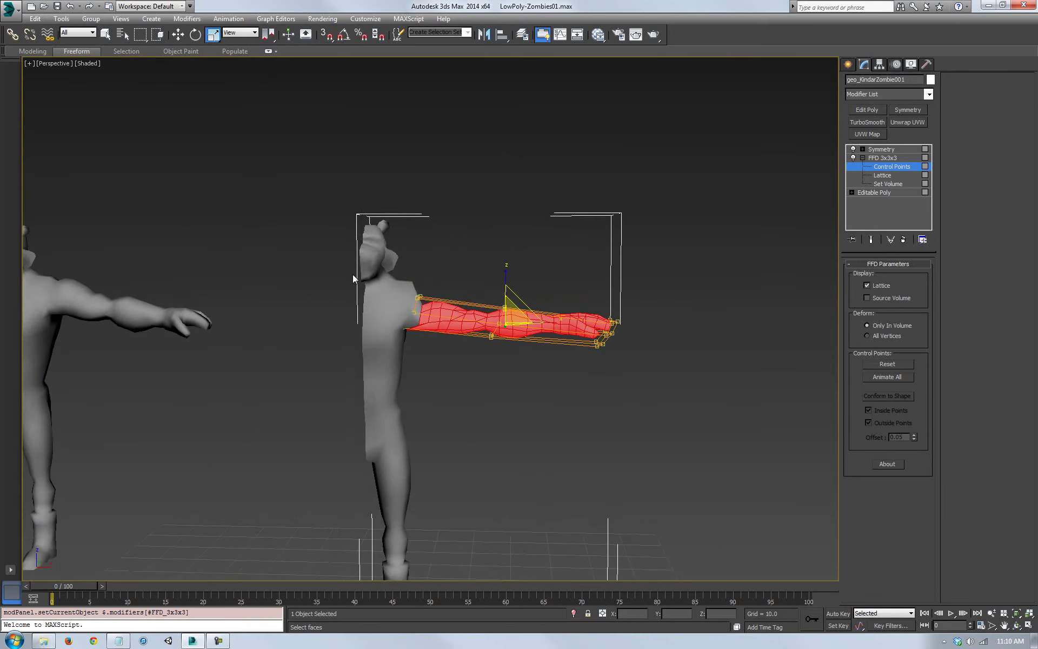
middle_click_drag(586, 411, 614, 413)
key("w")
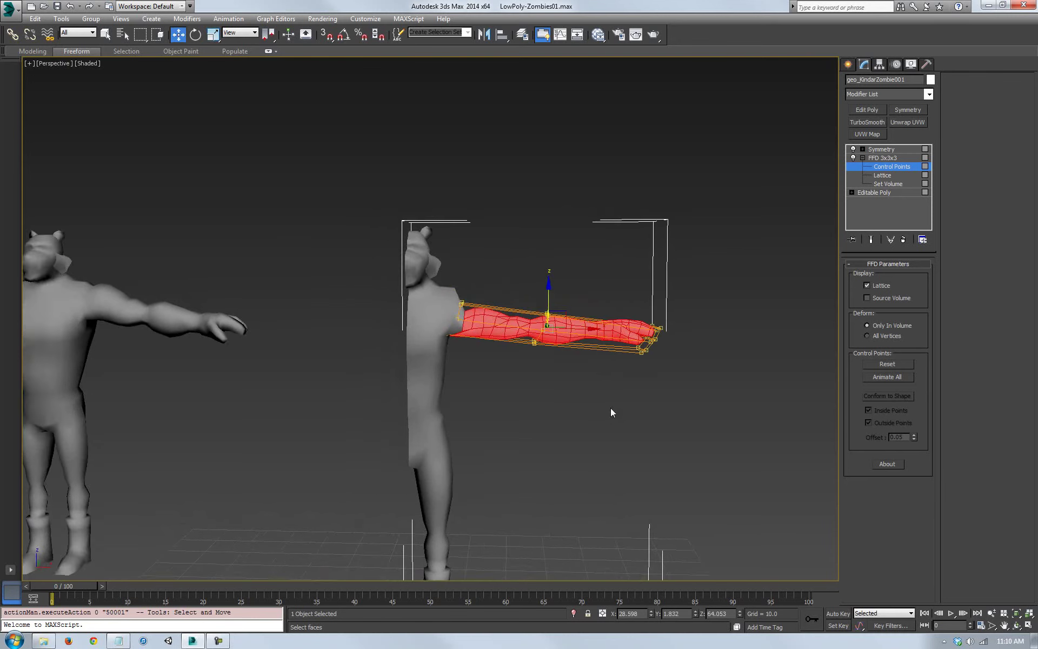
left_click_drag(567, 313, 554, 284)
middle_click_drag(579, 371, 644, 342)
Collapse the arm's FFD 3x3x3 modifier into the Editable Poly, keeping the Symmetry modifier above it
right_click(877, 159)
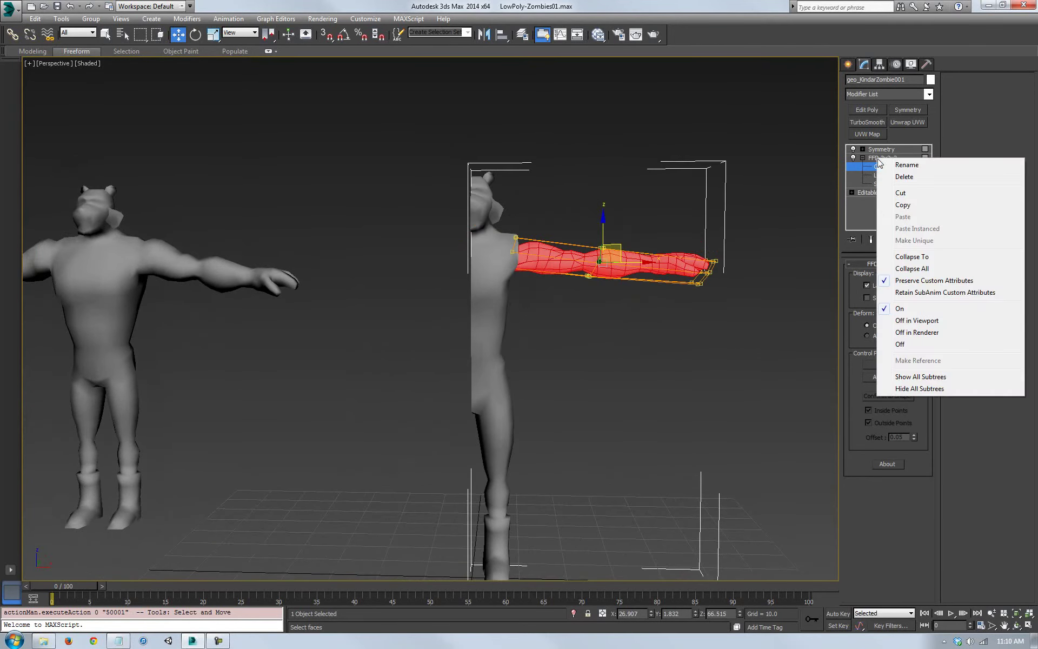
left_click(913, 257)
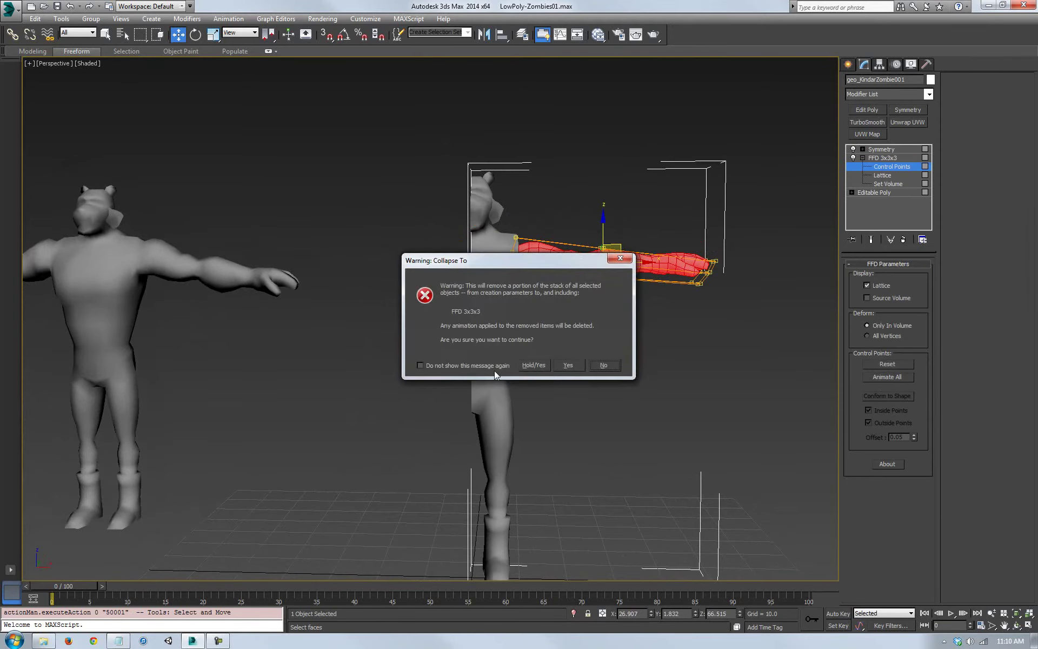
left_click(569, 366)
scroll(615, 348, "up", 3)
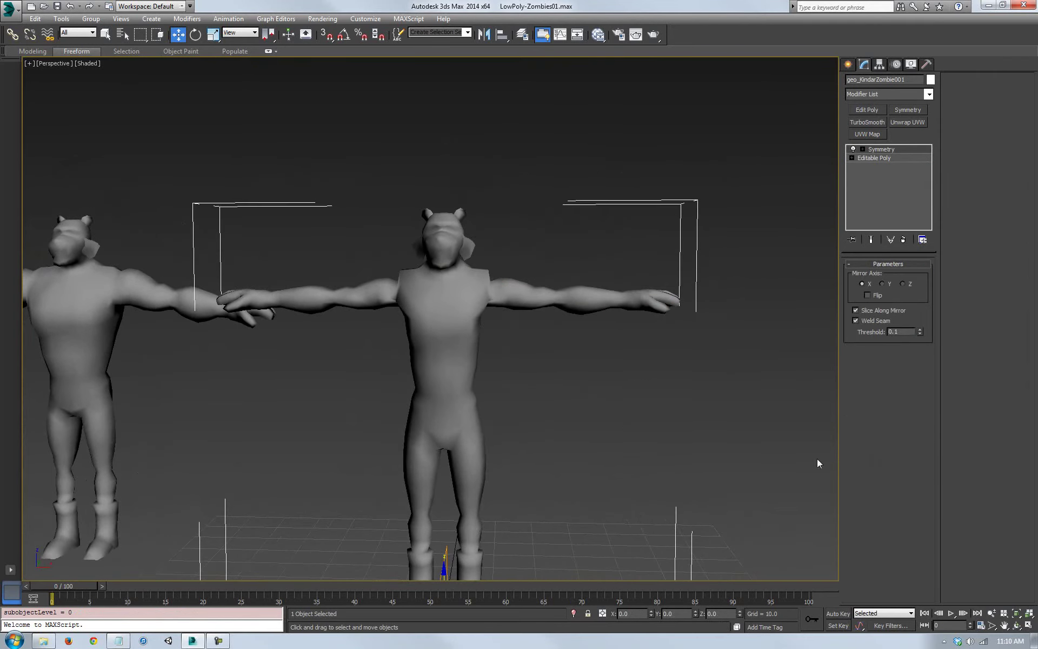
Compare the thin-armed zombie with the original figure from several angles, checking the arm and shoulder proportions
middle_click_drag(415, 320, 528, 281)
scroll(633, 241, "up", 4)
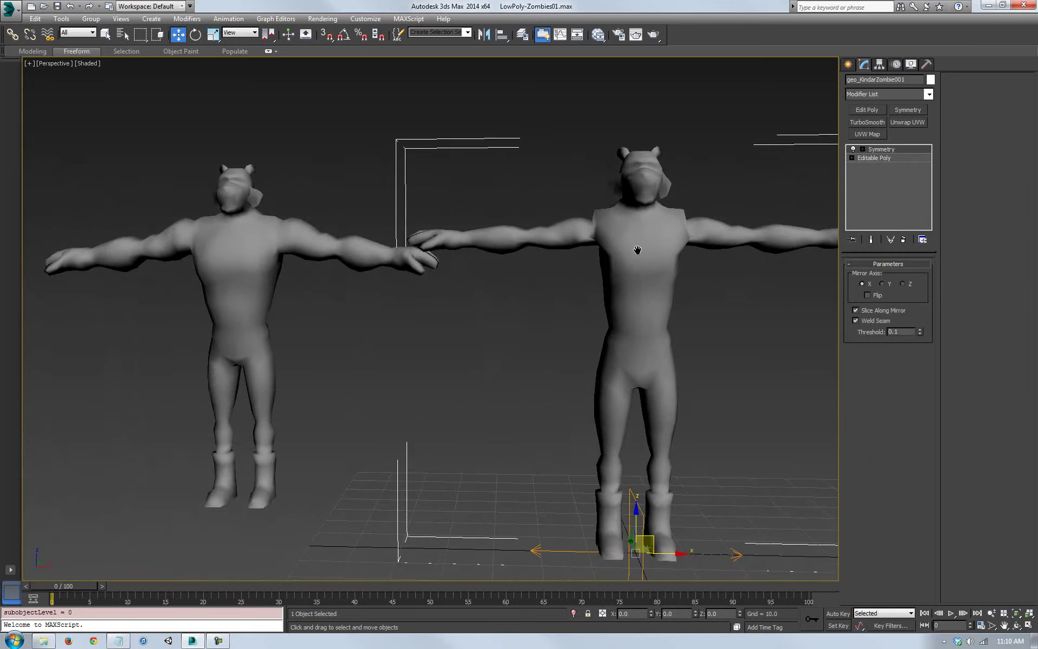
middle_click_drag(618, 250, 299, 384)
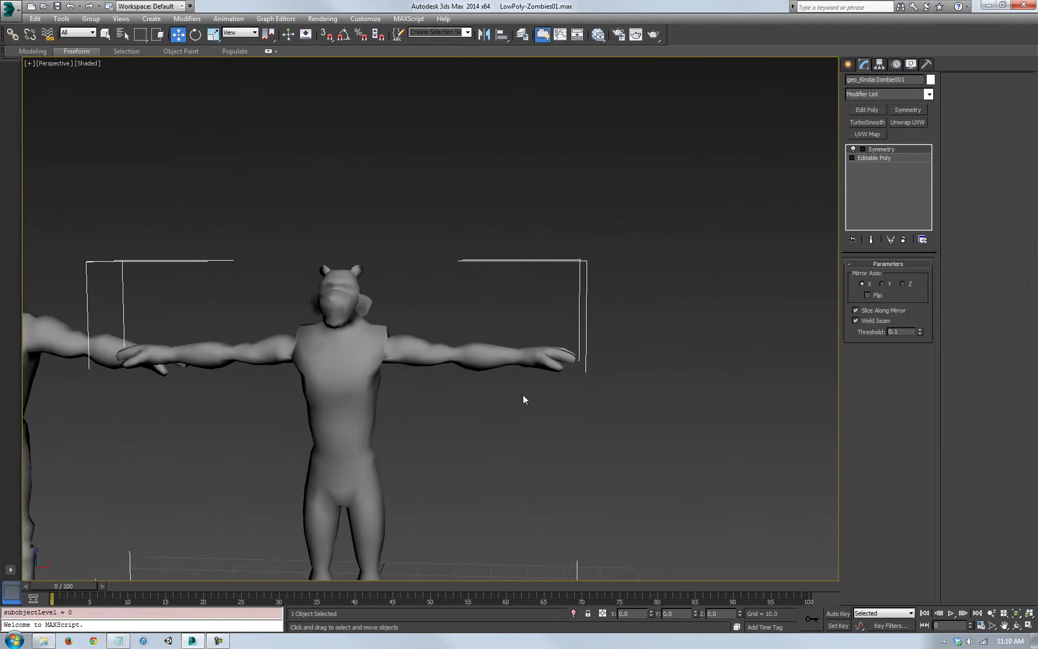
middle_click_drag(568, 389, 746, 287)
scroll(747, 288, "down", 2)
scroll(749, 292, "up", 1)
scroll(652, 340, "down", 1)
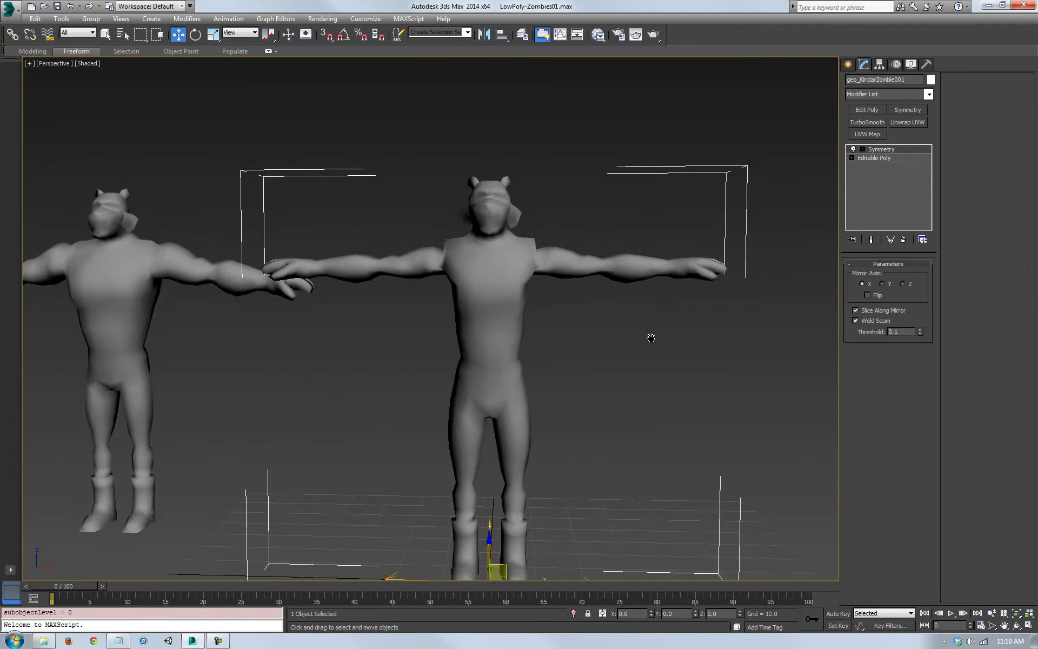
middle_click_drag(586, 316, 527, 319, "alt")
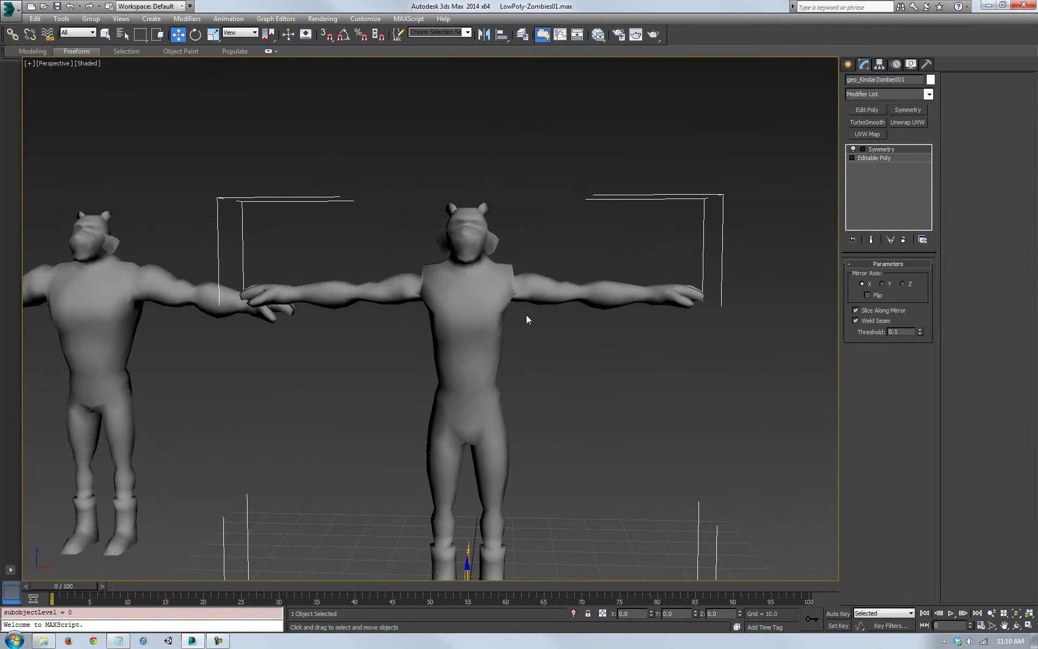
left_click(1016, 626)
left_click_drag(487, 376, 524, 319)
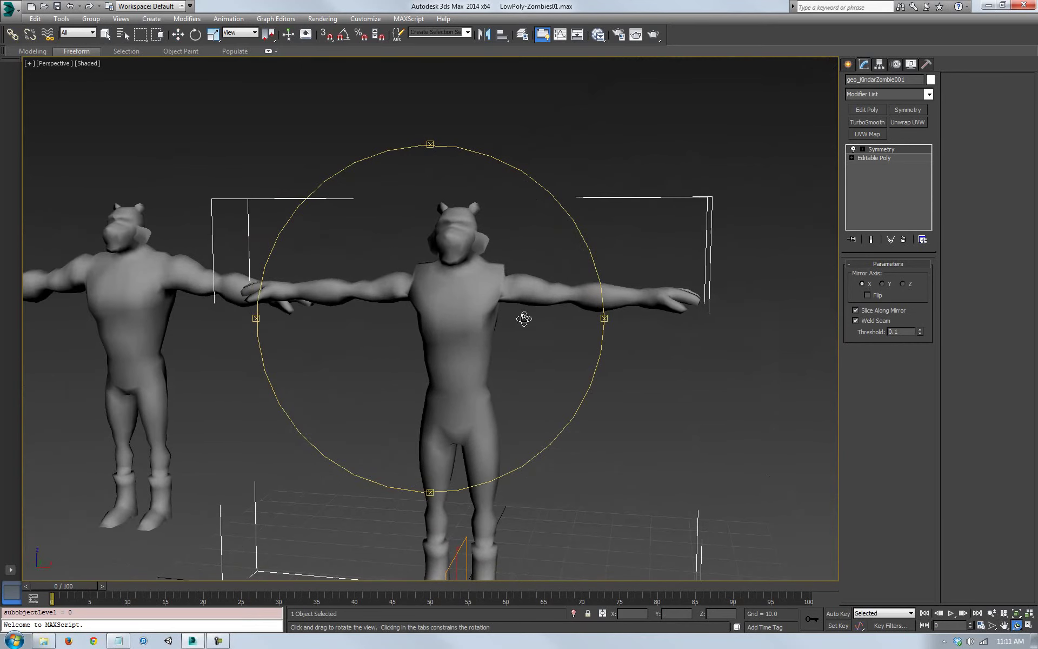
Show edged faces and switch to the Edge level of the Editable Poly beneath Symmetry
left_click(872, 158)
left_click(900, 276)
key("shift+z")
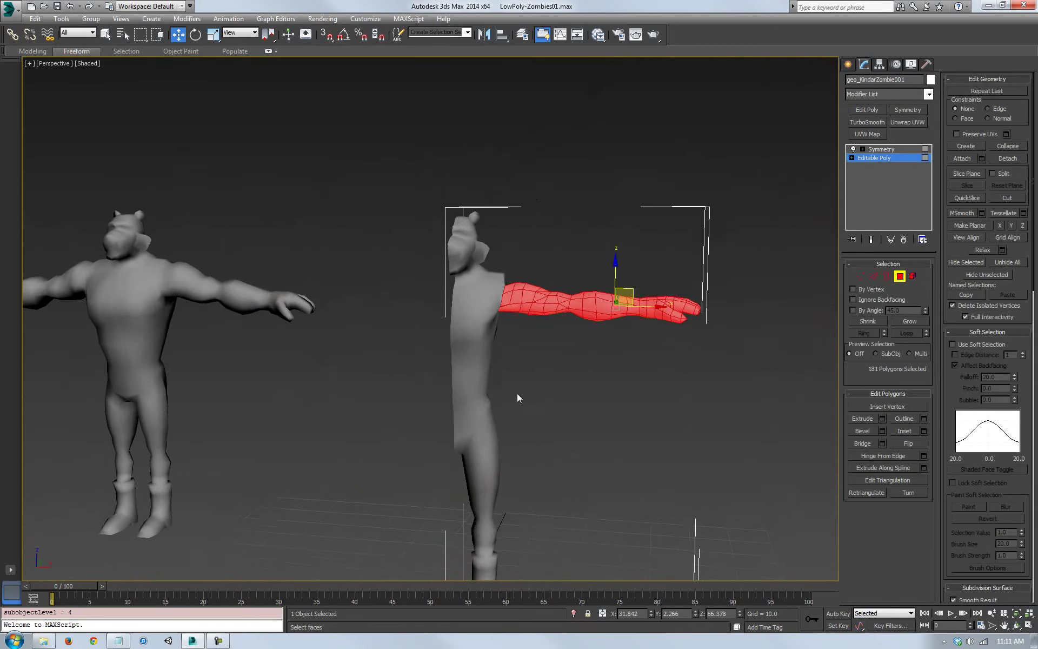
key("F4")
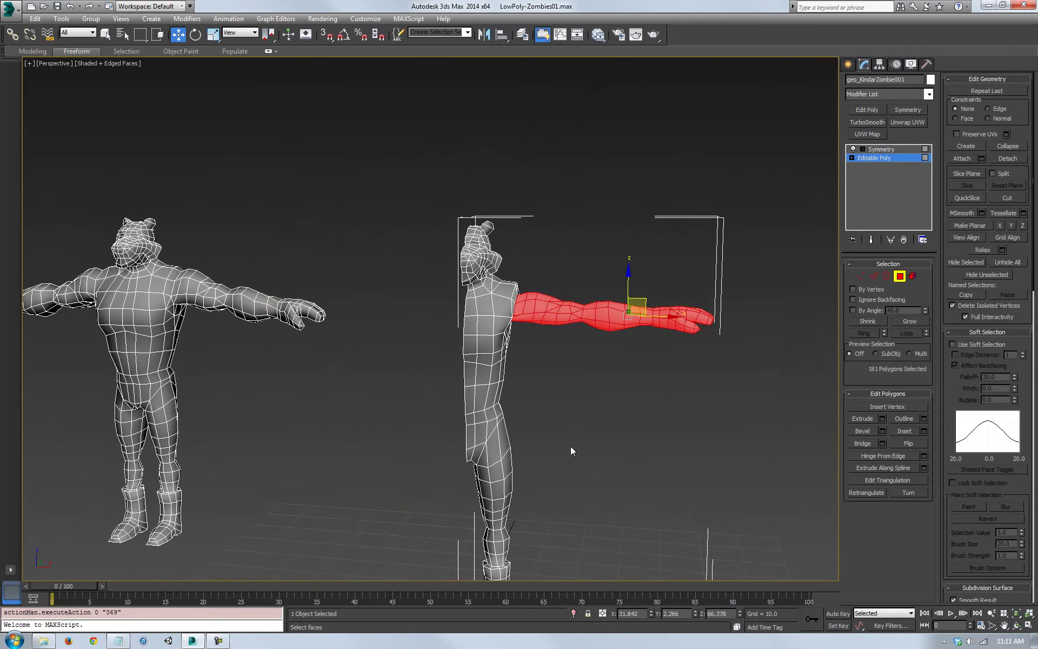
left_click(874, 276)
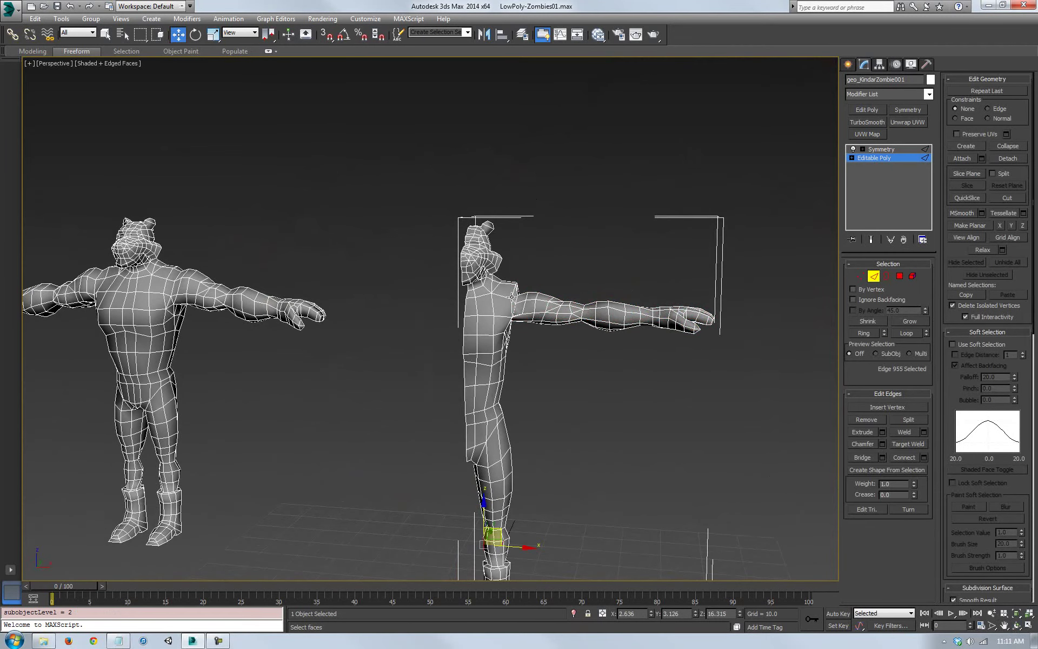
Select an edge at the front of the shoulder seam and extend it to its full edge ring
left_click(513, 302)
middle_click_drag(609, 368, 582, 368, "alt")
left_click(505, 349)
left_click(500, 323)
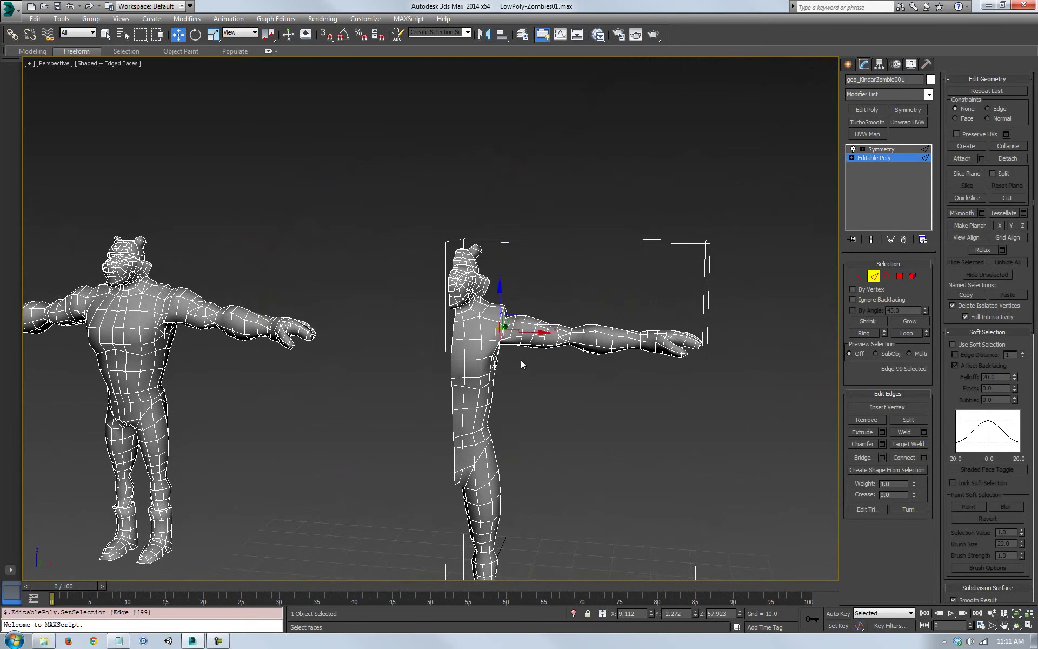
scroll(511, 343, "up", 5)
left_click(493, 303)
left_click(491, 306)
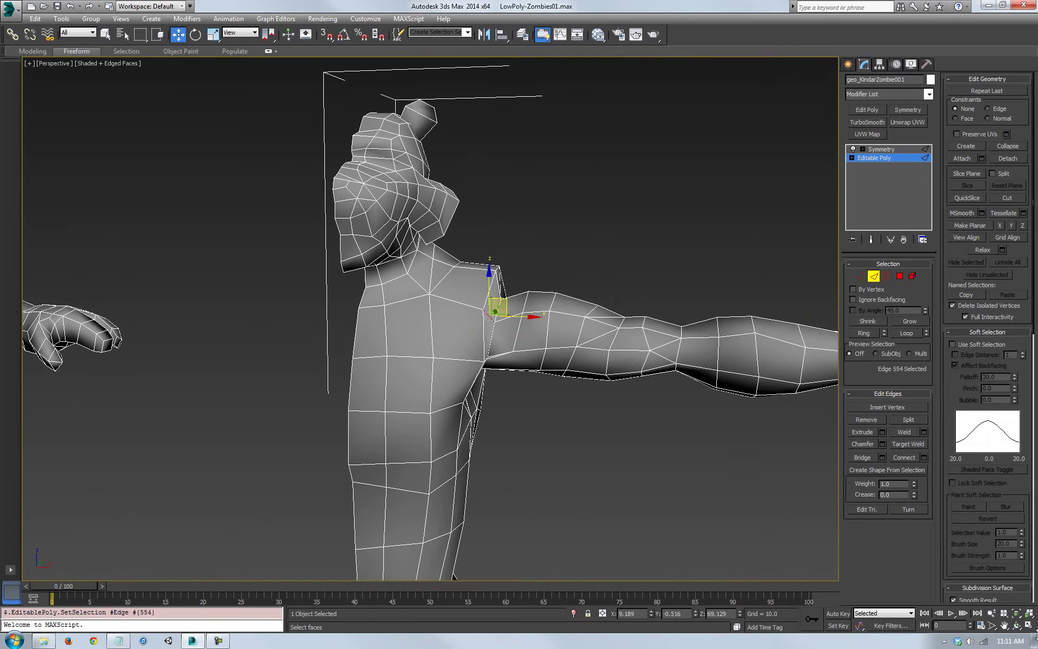
middle_click_drag(578, 352, 554, 351)
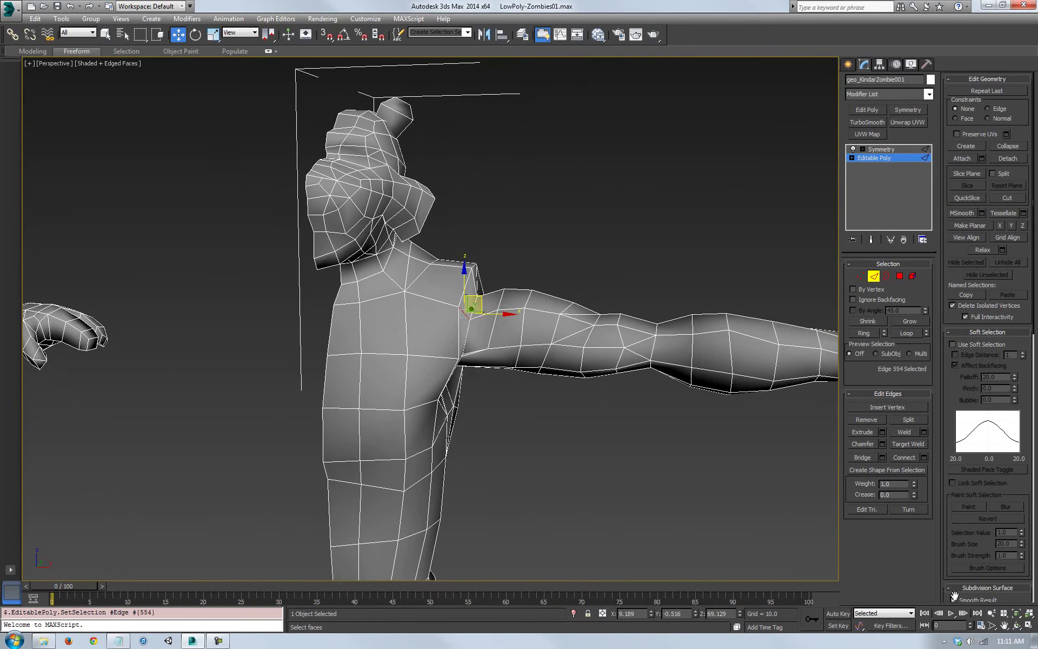
left_click(1016, 626)
left_click_drag(484, 346, 424, 352)
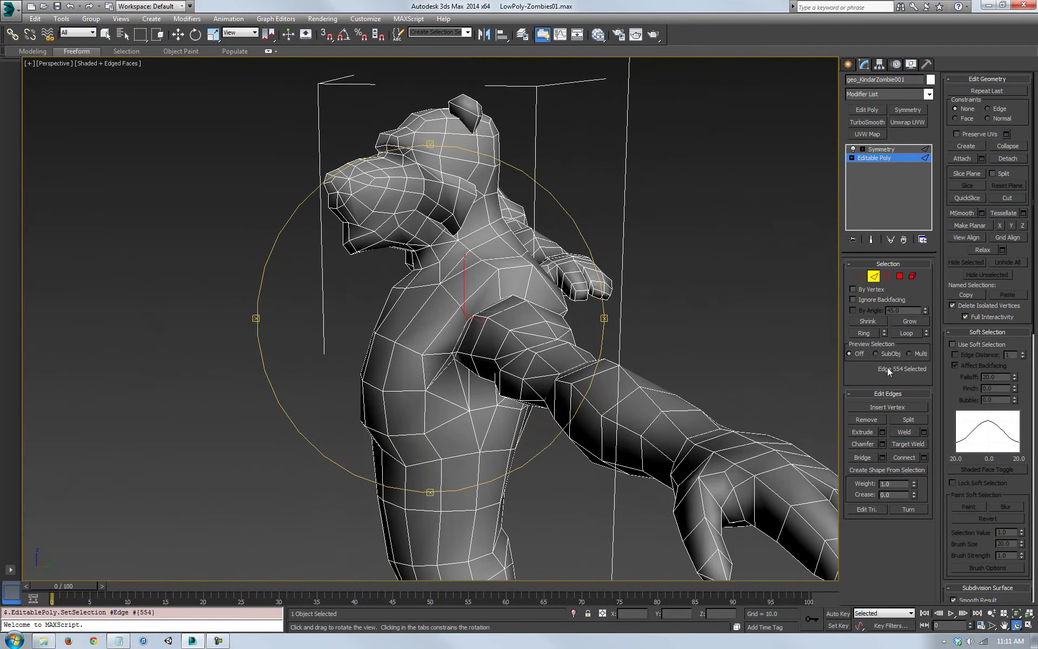
left_click(864, 333)
Deselect the ring's edges below the armpit and relax the six remaining shoulder edges
left_click_drag(532, 344, 508, 439)
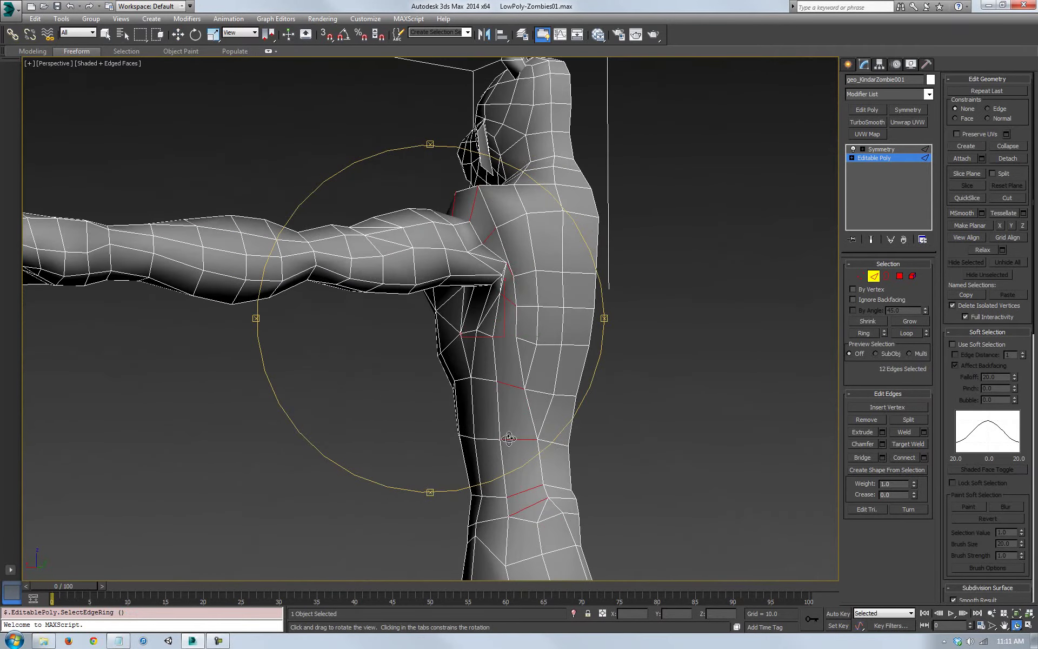
key("w")
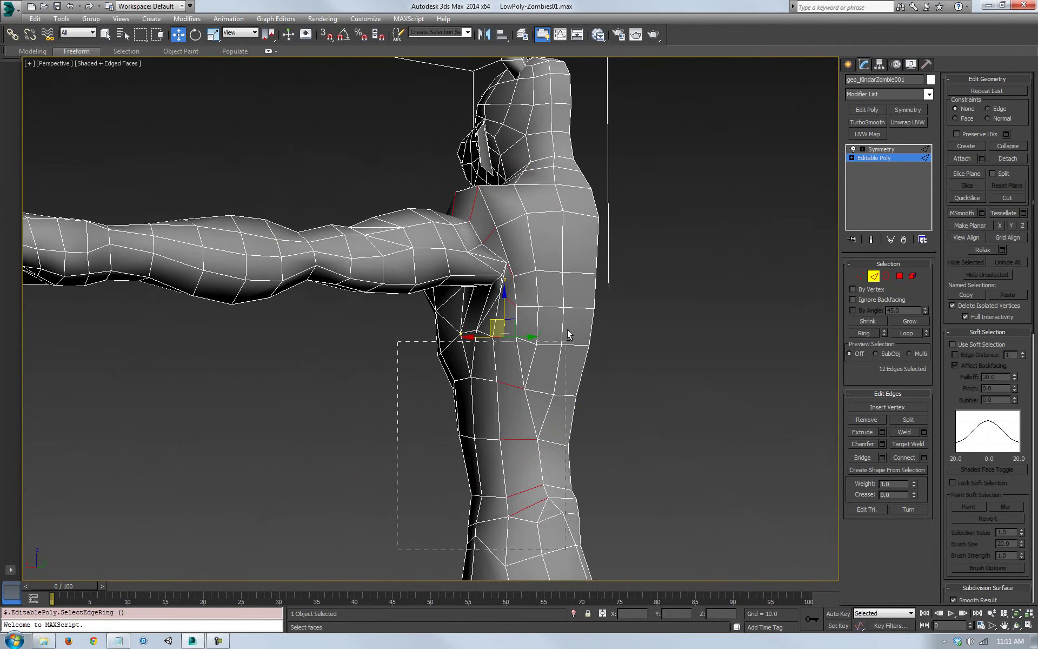
left_click_drag(567, 330, 570, 309, "alt")
middle_click_drag(395, 347, 395, 396)
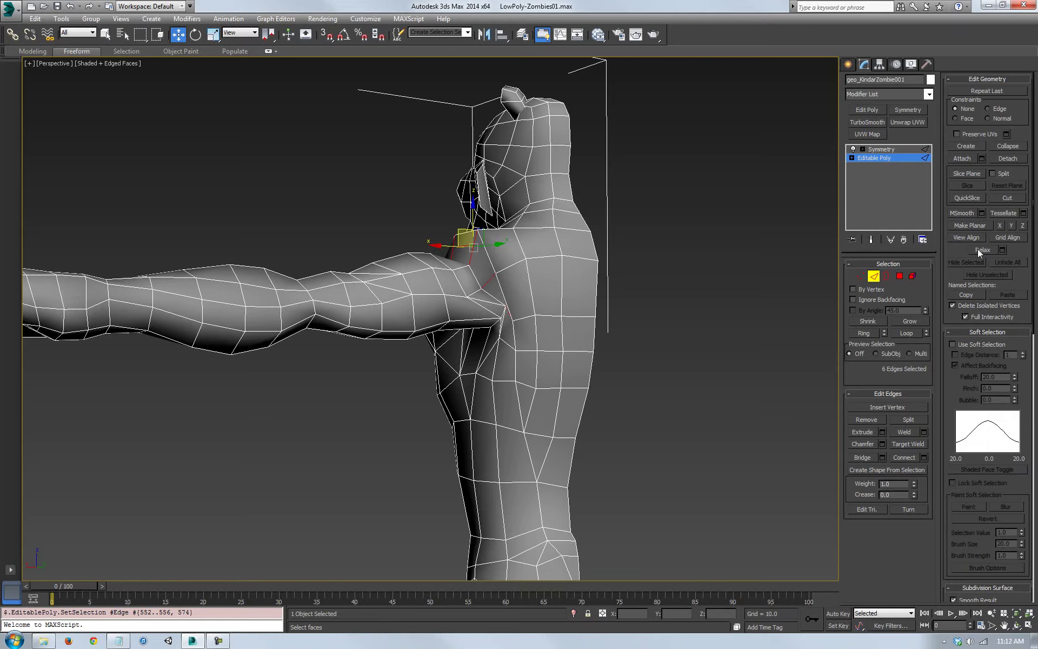
left_click(978, 249)
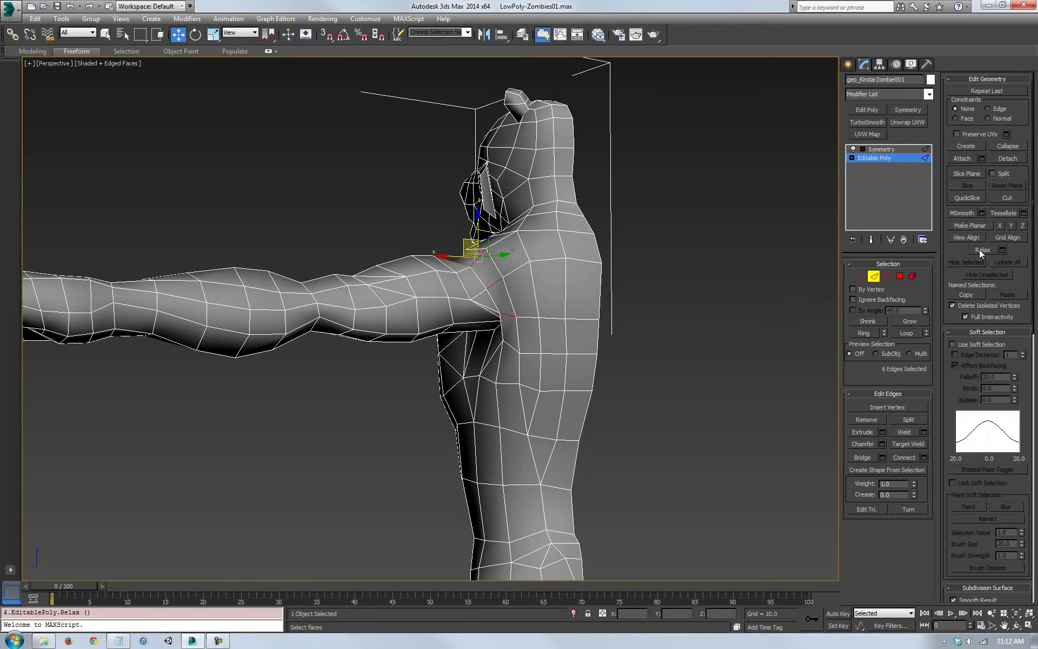
Select an edge under the armpit, grow the selection to the surrounding edges, and relax them
middle_click_drag(596, 354, 608, 348)
left_click(1016, 625)
left_click_drag(648, 460, 430, 274)
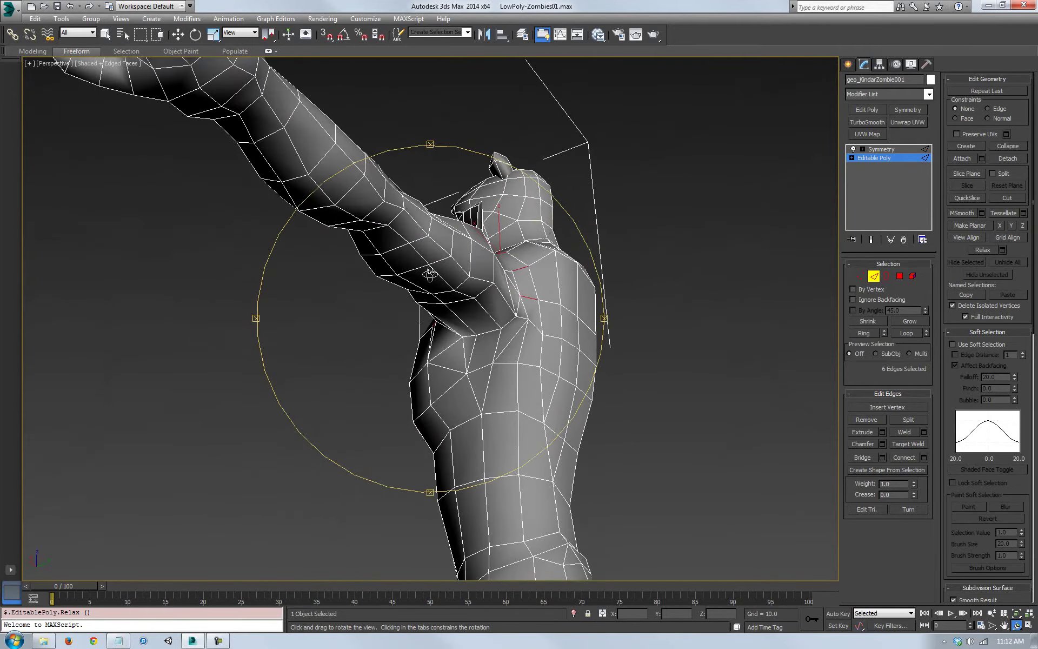
key("w")
left_click(486, 334)
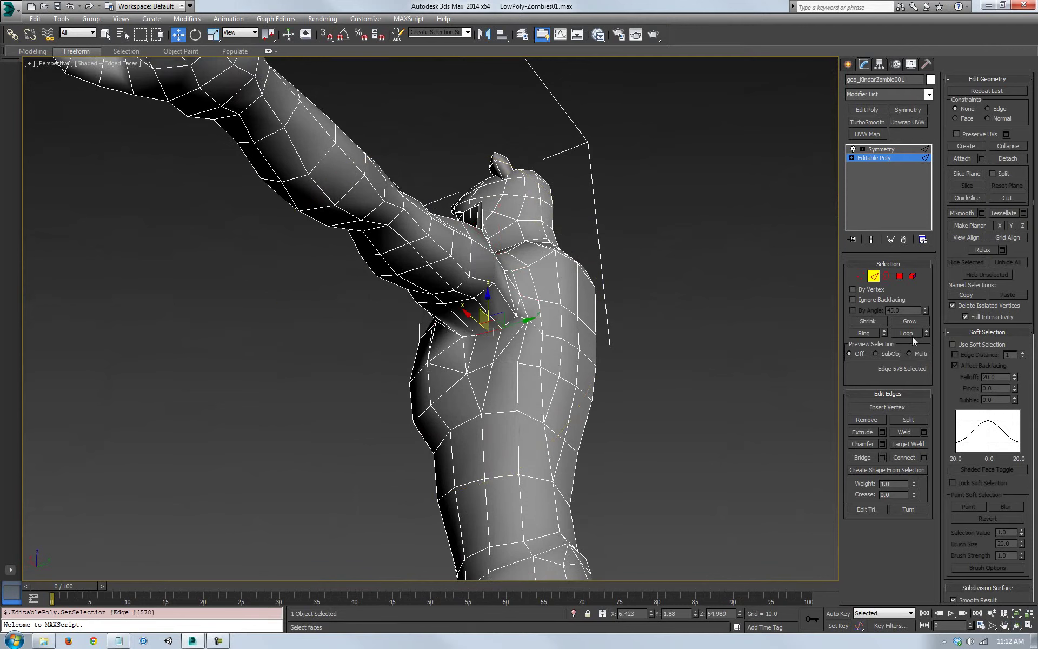
left_click(910, 322)
left_click(983, 250)
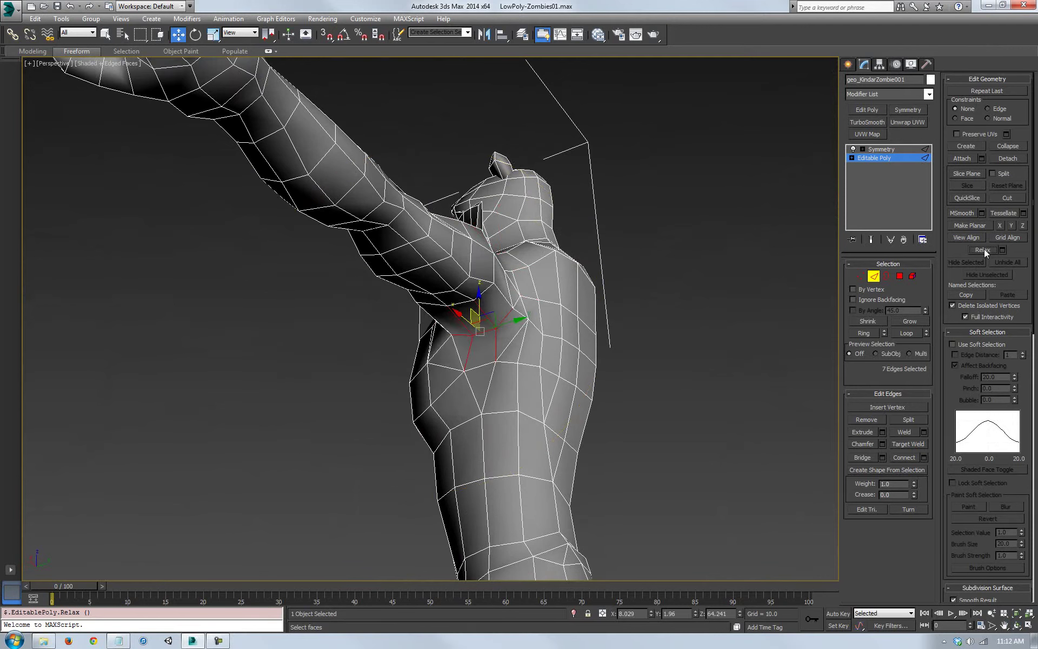
Select eight edges on the slope between neck and shoulder and open the Relax settings for them
left_click(1017, 625)
left_click_drag(476, 346, 437, 316)
scroll(518, 336, "down", 4)
middle_click_drag(438, 316, 547, 297)
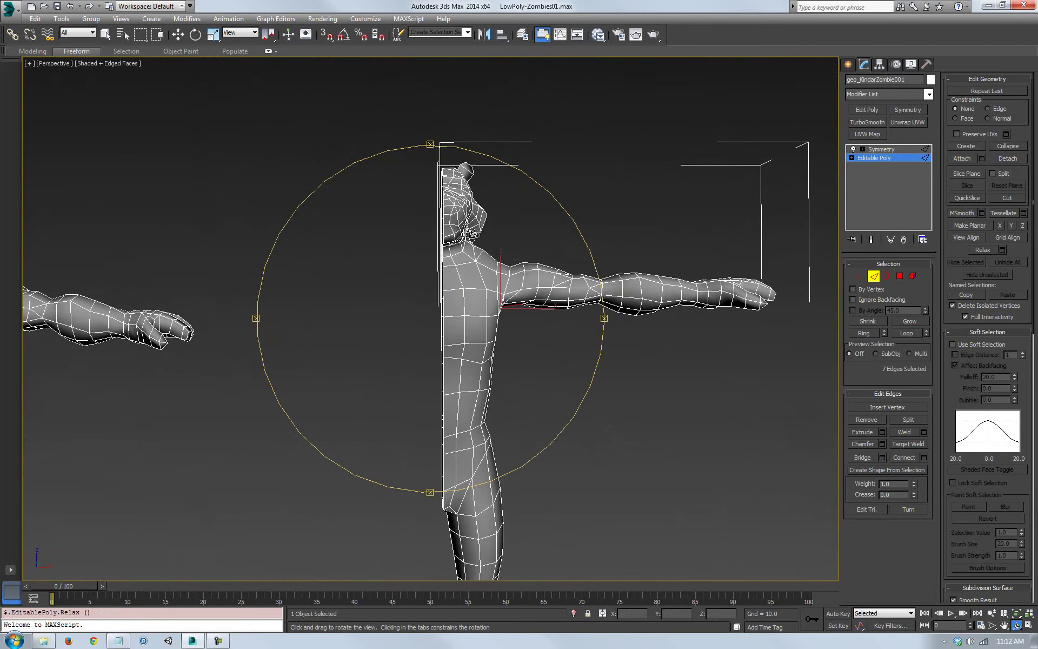
key("w")
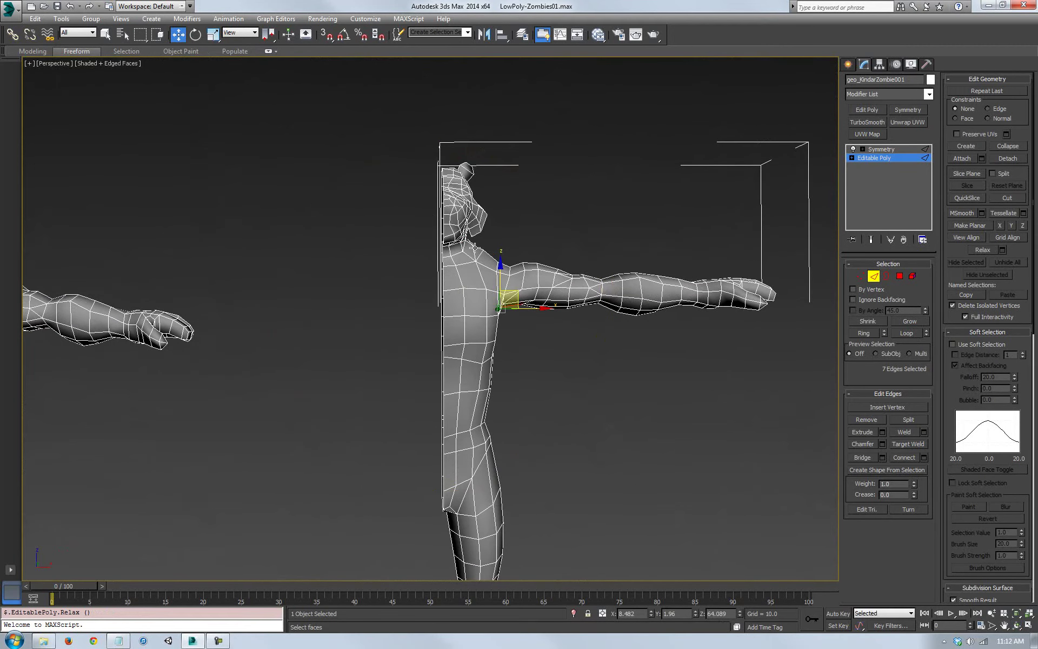
middle_click_drag(529, 270, 510, 288)
scroll(519, 335, "up", 4)
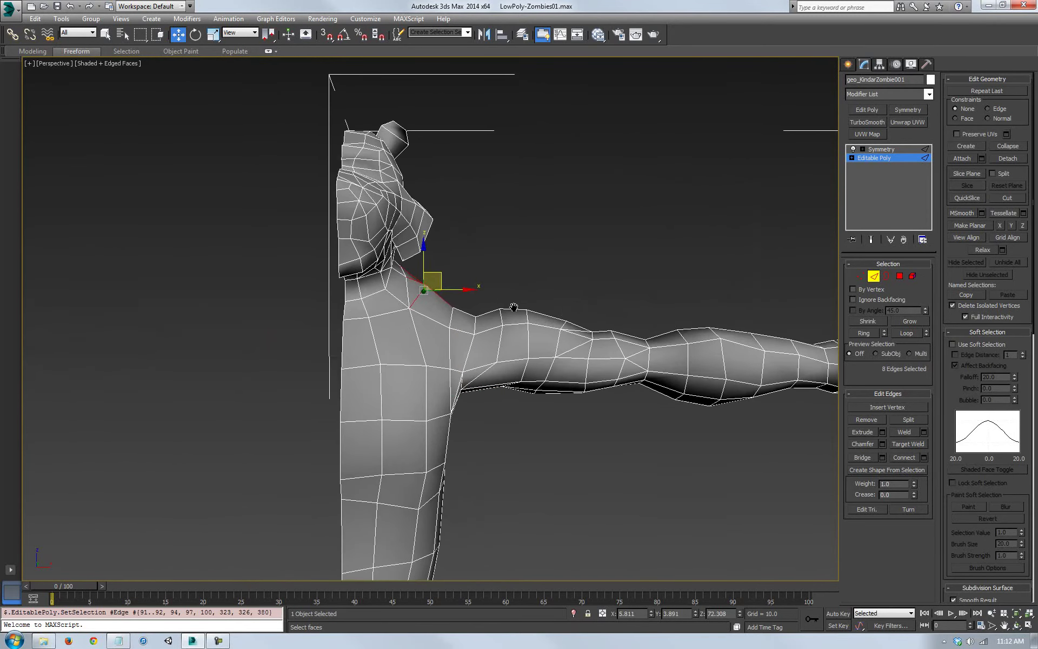
middle_click_drag(413, 296, 427, 299)
left_click(591, 335, "ctrl")
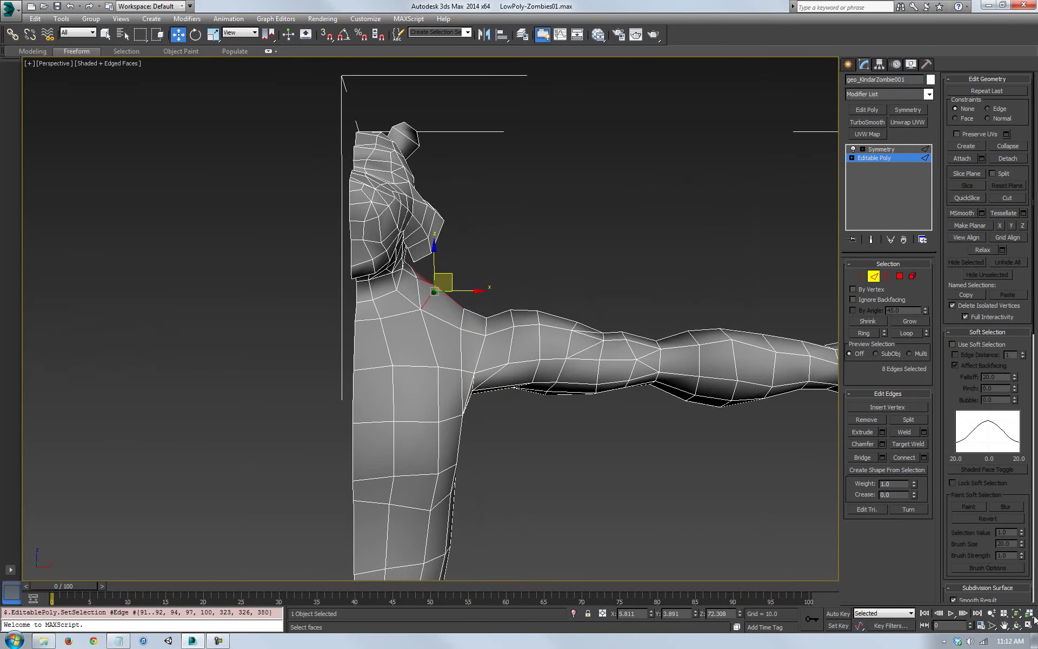
left_click(1017, 626)
left_click_drag(514, 390, 464, 376)
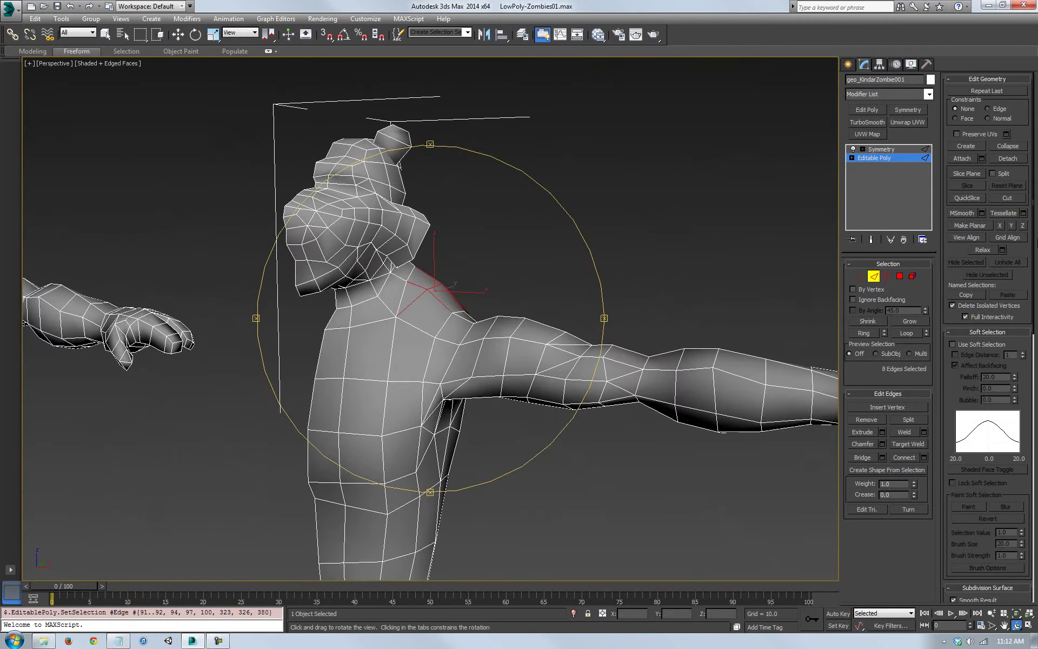
left_click(1003, 251)
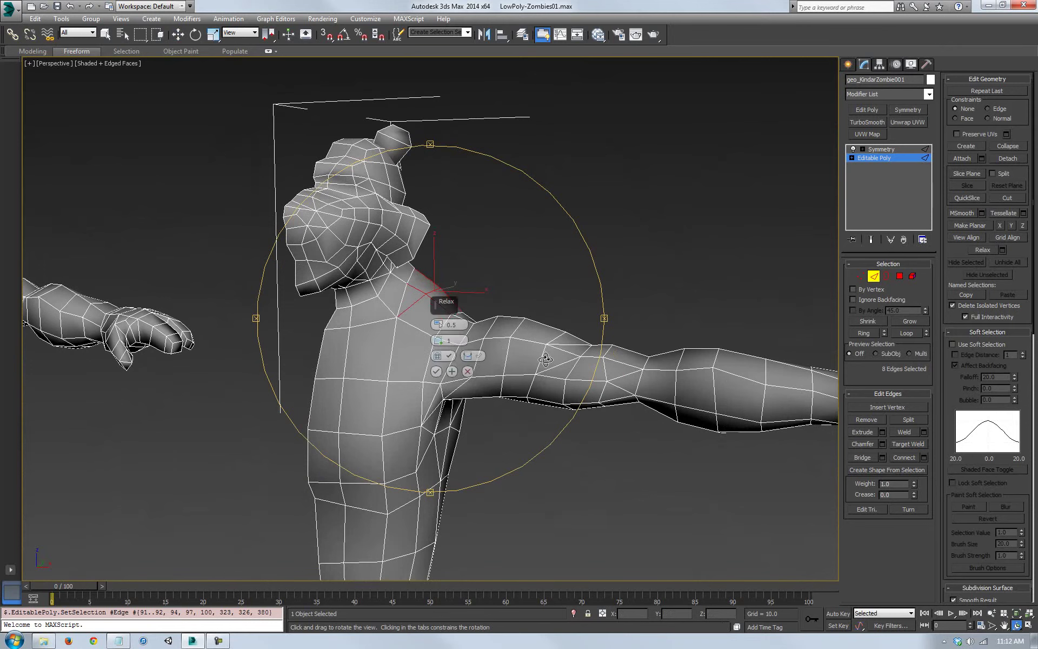
left_click_drag(441, 308, 662, 181)
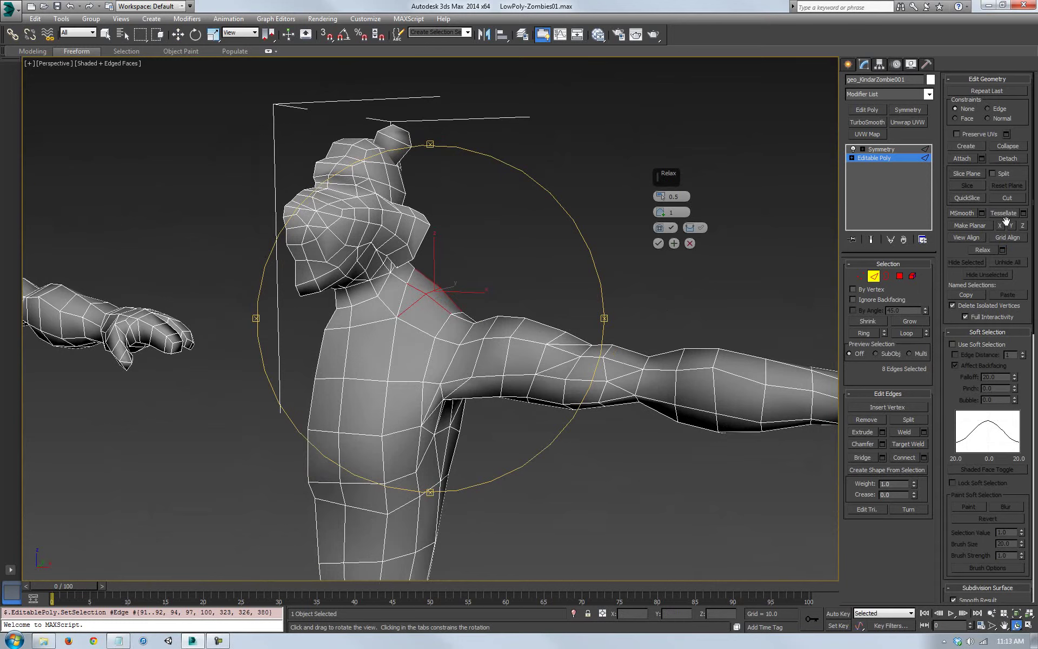
Try Relax amounts of -1.0 and 1.0 on the neck-to-shoulder edges
left_click(671, 229)
left_click_drag(618, 306, 626, 321)
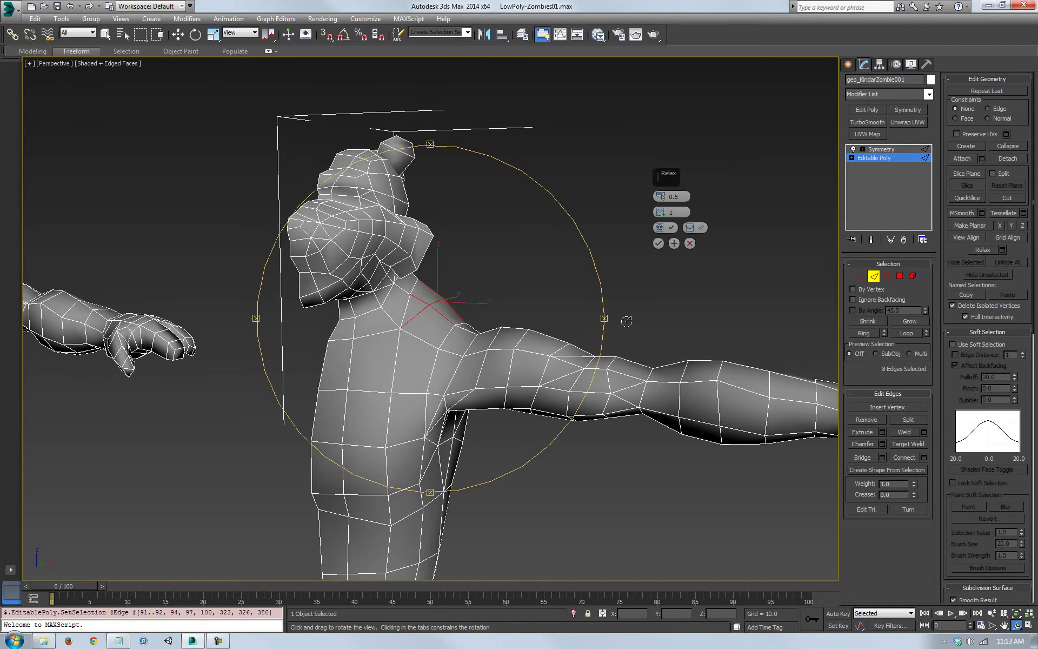
mouse_move(667, 181)
left_mouse_down()
mouse_move(651, 190)
mouse_move(661, 194)
mouse_move(660, 177)
mouse_move(660, 211)
mouse_move(660, 198)
left_mouse_up()
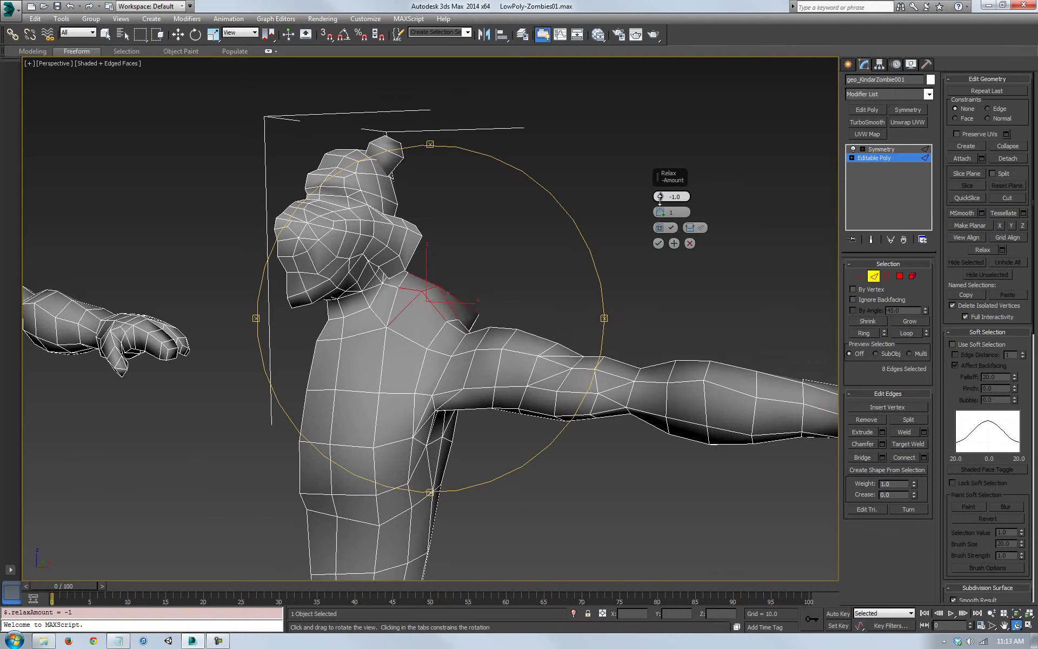
left_click_drag(660, 197, 659, 188)
left_click_drag(659, 188, 660, 198)
left_click_drag(661, 198, 660, 191)
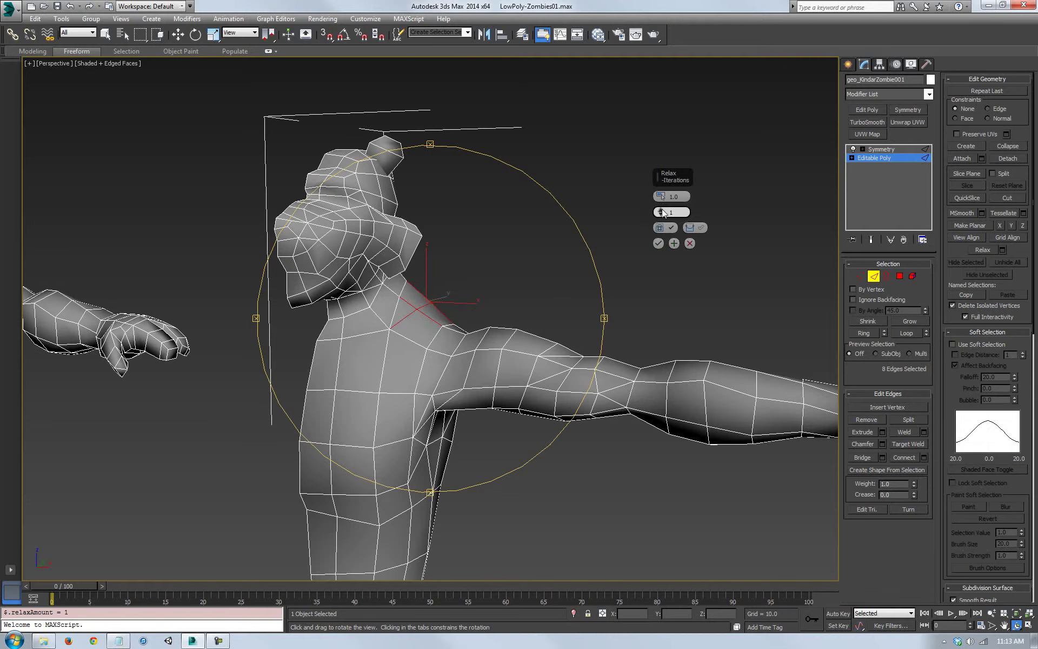
Set the Relax iterations to 2 and the amount to 0.39 for the neck-to-shoulder edges
left_click_drag(661, 209, 484, 34)
right_click(659, 215)
left_click(662, 213)
left_click(662, 213)
left_click(661, 214)
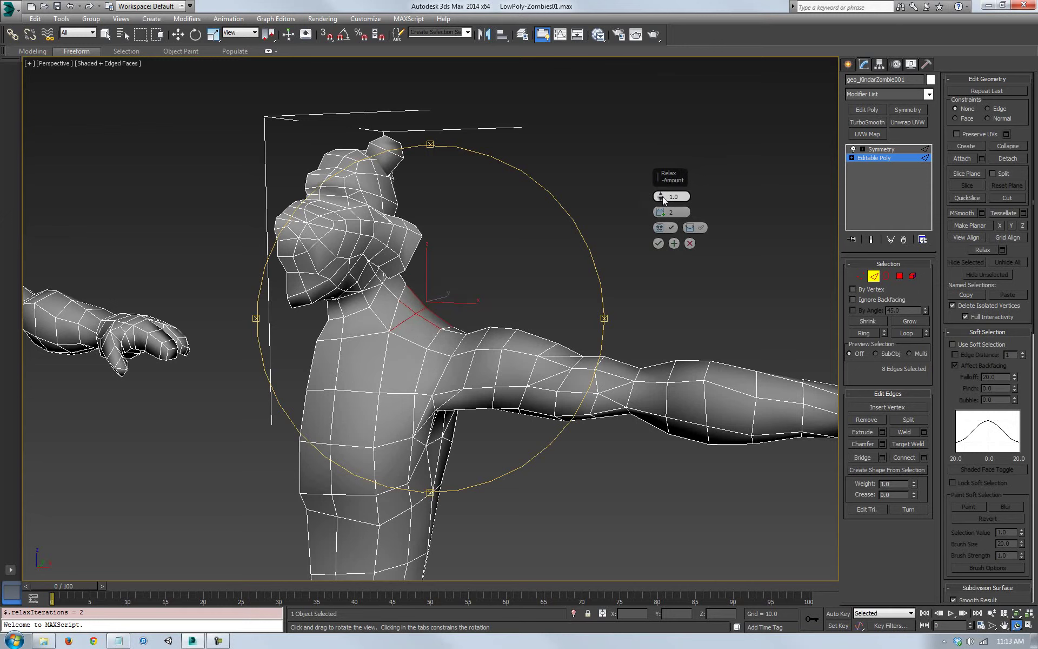
left_click_drag(661, 197, 662, 202)
left_click_drag(643, 366, 385, 335)
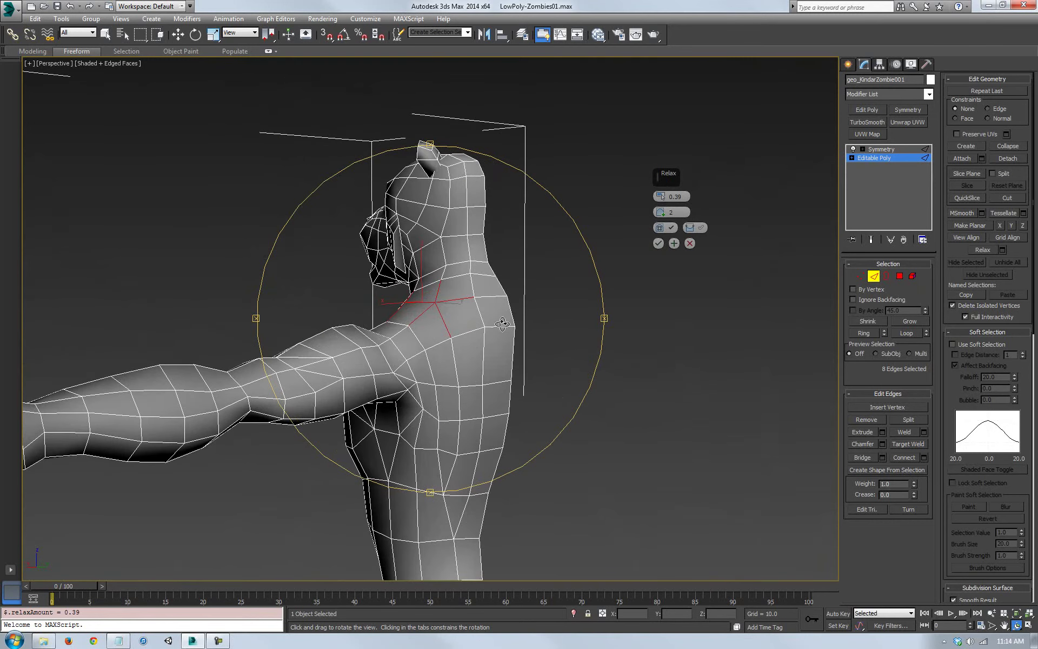
Add two neighbouring edges on the back of the shoulder to the edge selection being relaxed
key("w")
left_click(466, 335, "ctrl")
left_click(437, 345, "ctrl")
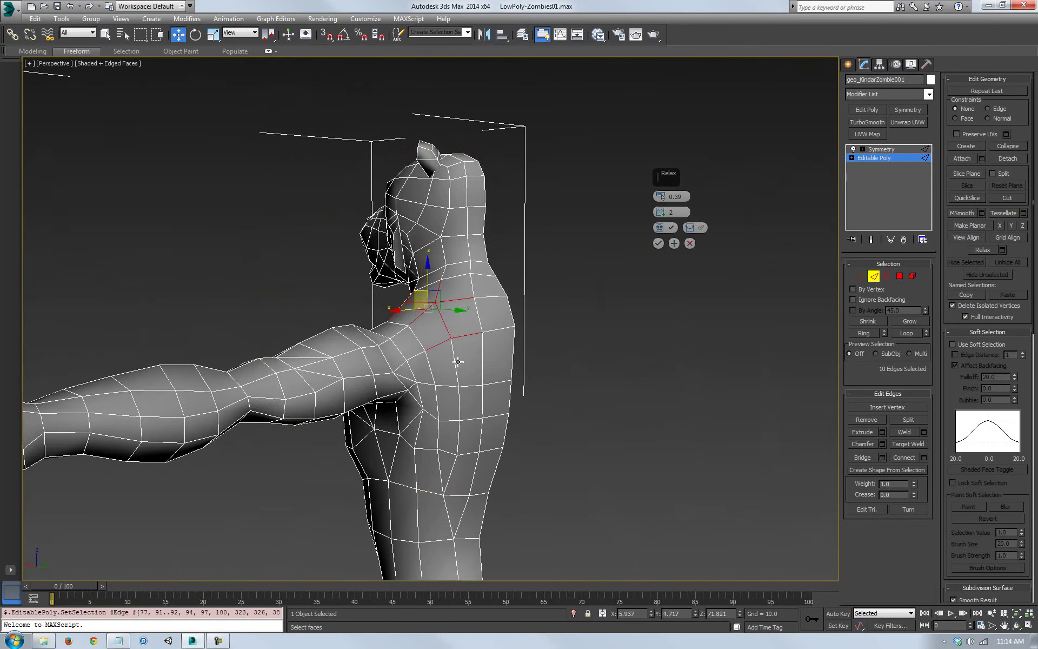
middle_click_drag(467, 387, 465, 362, "alt")
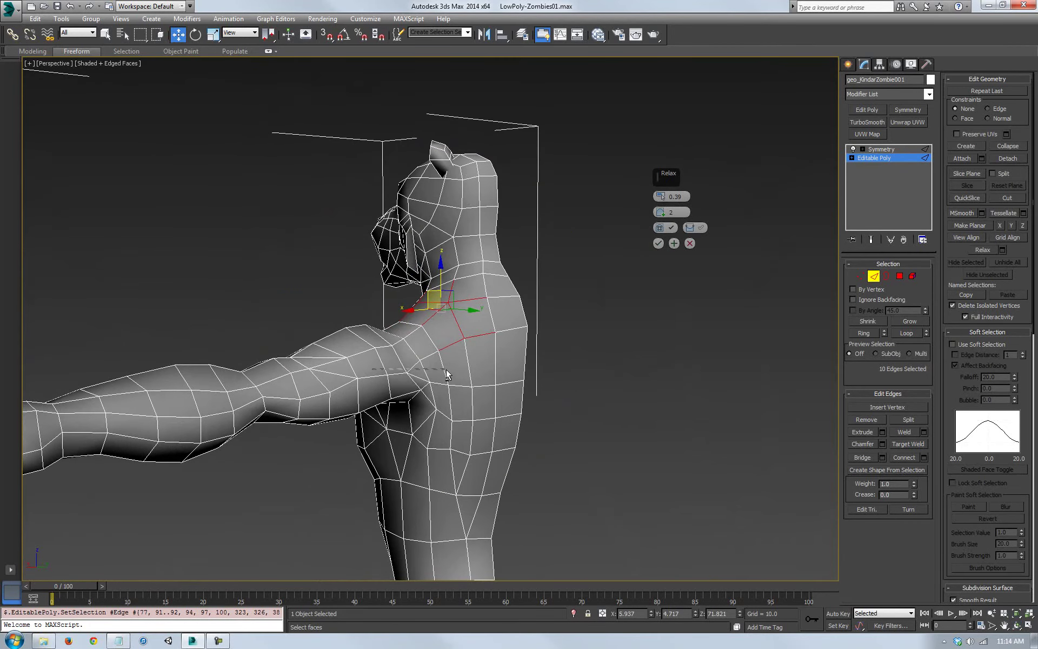
middle_click_drag(511, 406, 519, 406, "alt")
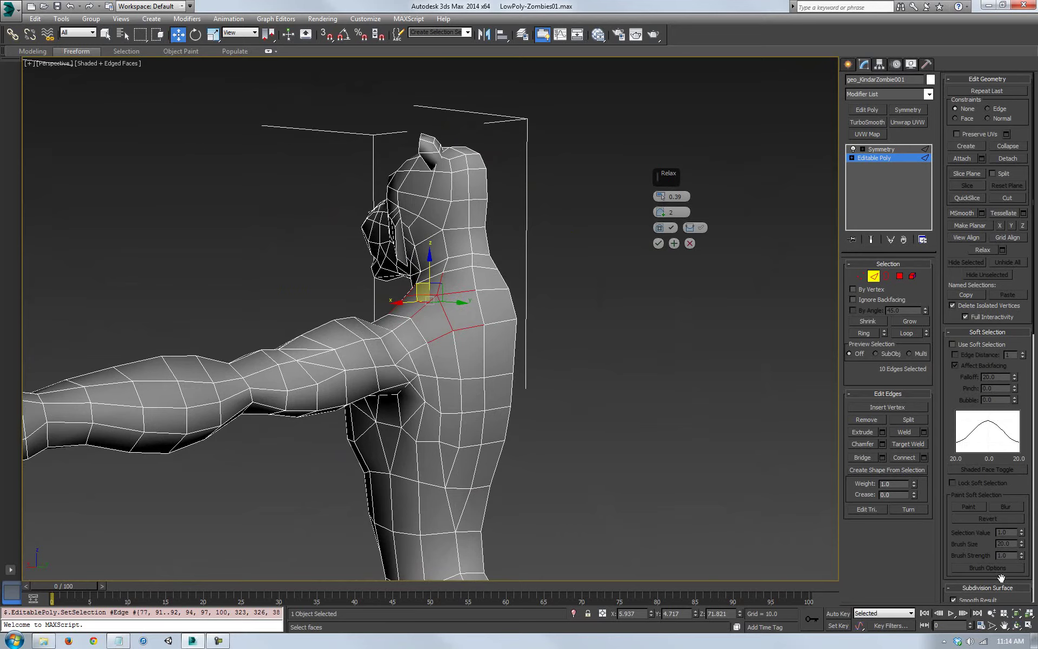
left_click(1017, 626)
left_click_drag(329, 316, 396, 363)
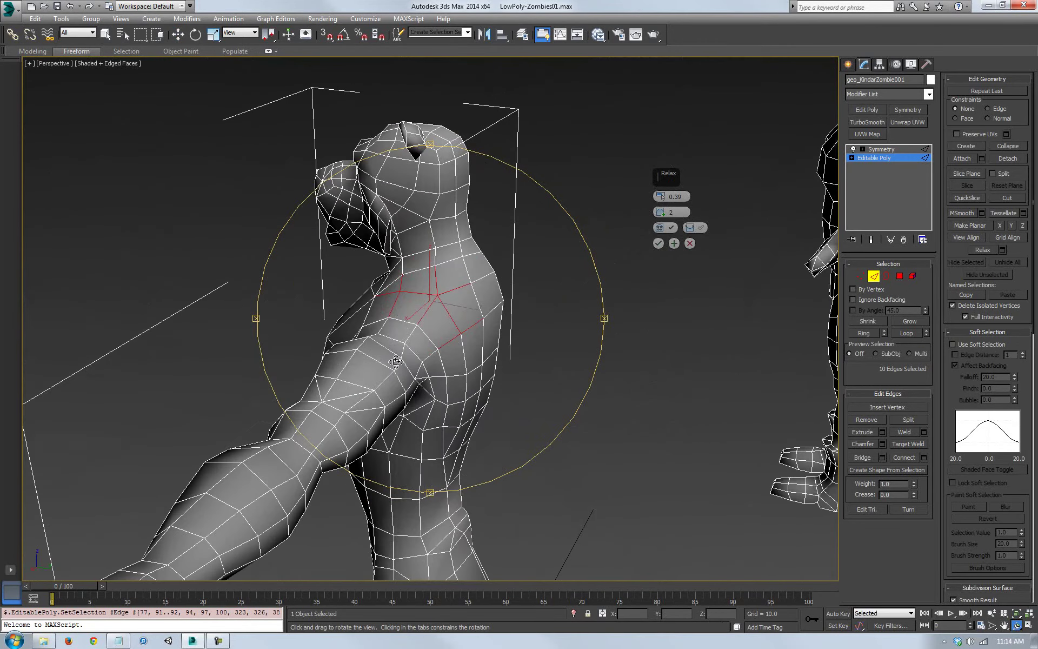
Apply the Relax to the shoulder edges and move them about -0.73 along X towards the spine
left_click(674, 244)
left_click_drag(379, 330, 366, 341)
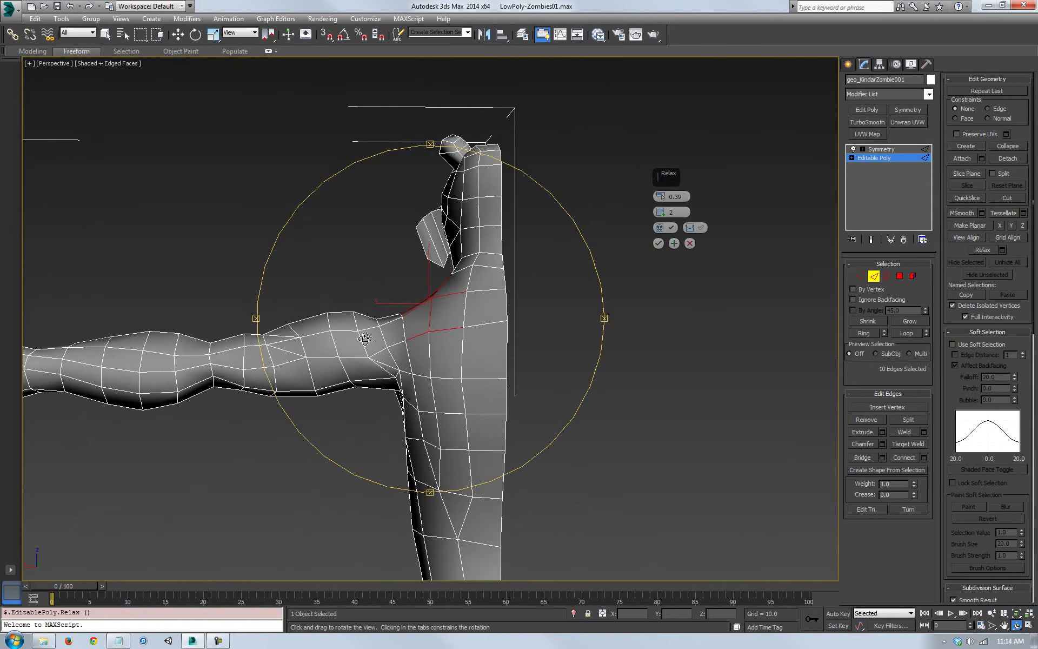
key("w")
left_click_drag(391, 304, 400, 304)
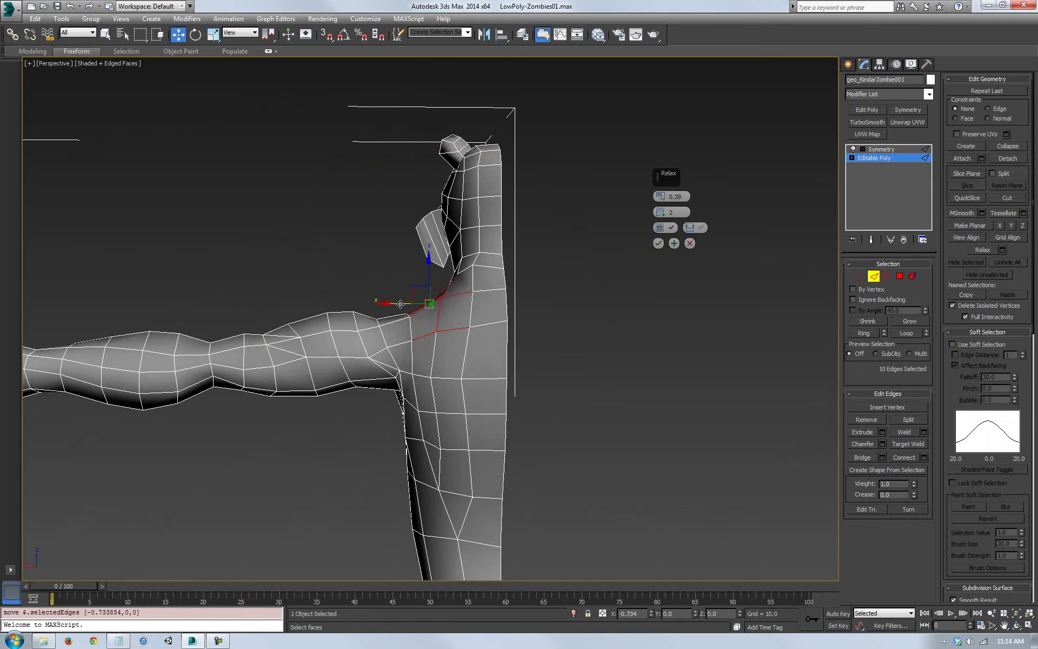
Add three edges between the neck base and upper back to the selection and apply the Relax again
left_click(466, 272, "ctrl")
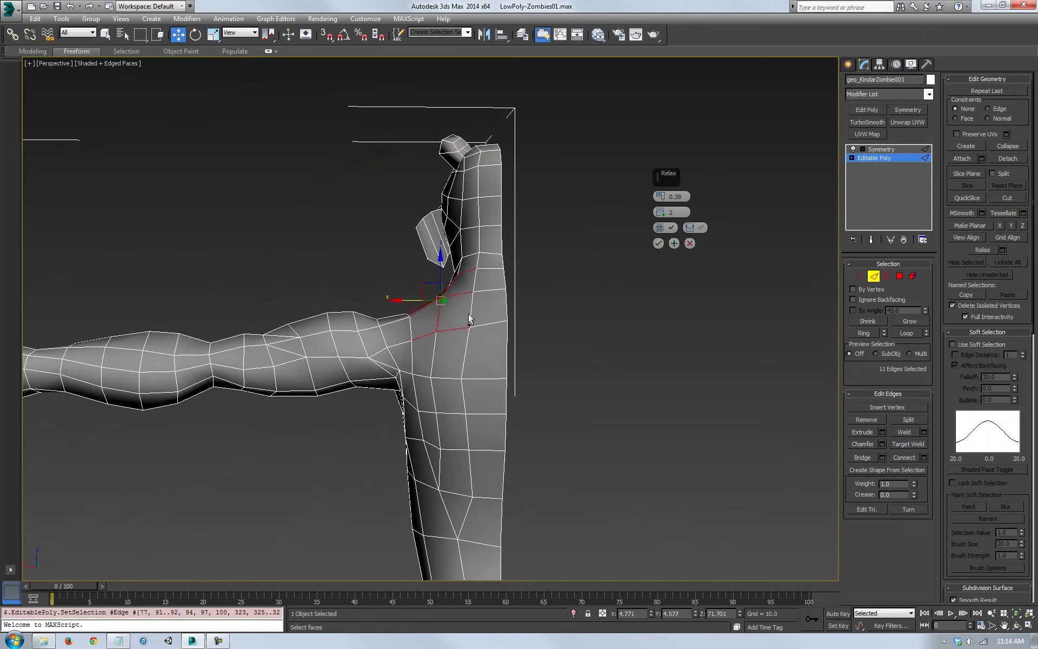
left_click(473, 283, "ctrl")
left_click(469, 307, "ctrl")
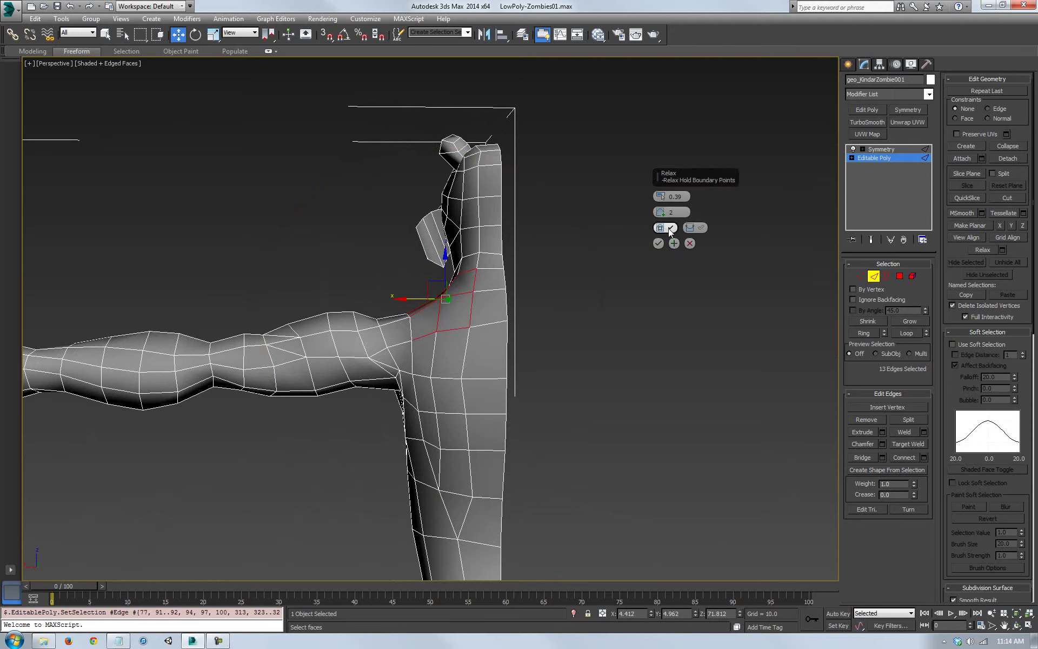
left_click(674, 243)
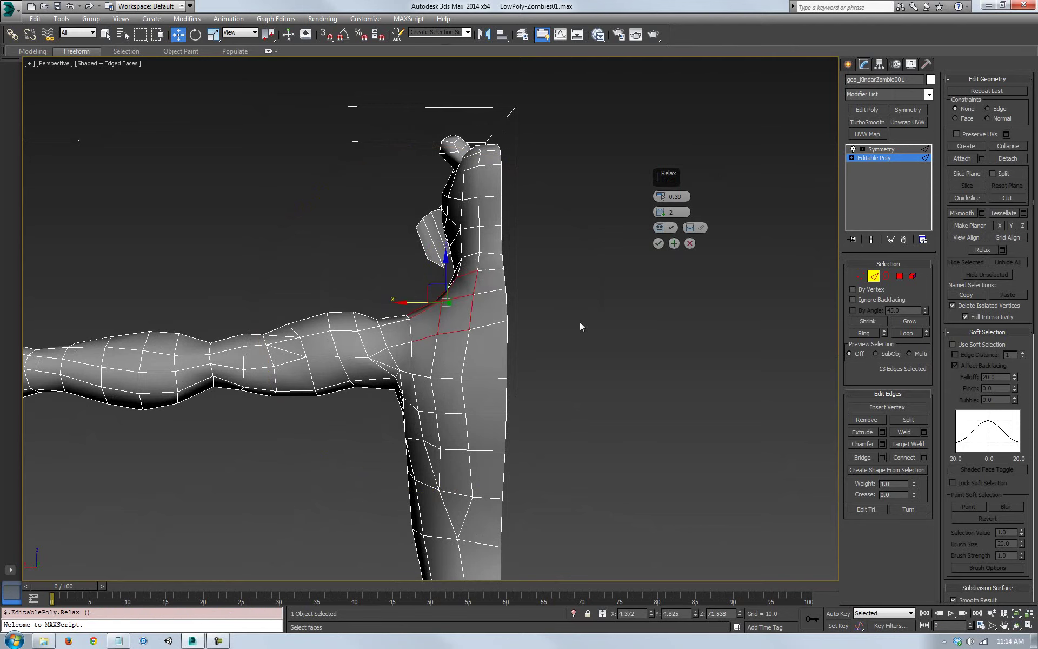
Select the boundary edge on the upper back's centre line and try Relax with Hold Boundary Points off and on again
left_click(507, 338)
middle_click_drag(533, 361, 530, 376)
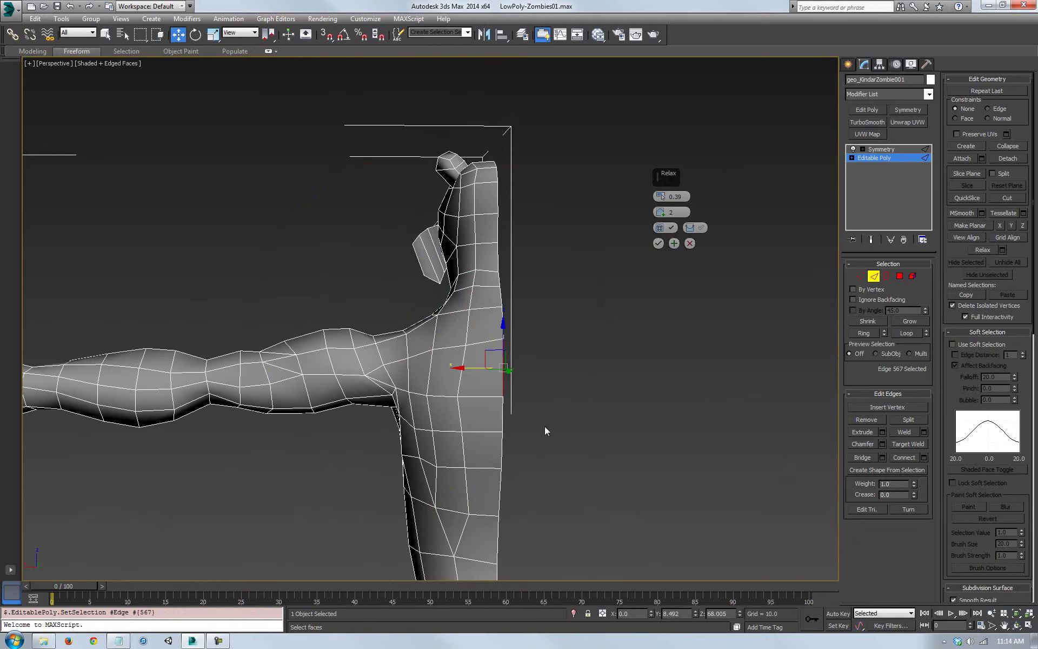
middle_click_drag(637, 279, 610, 259)
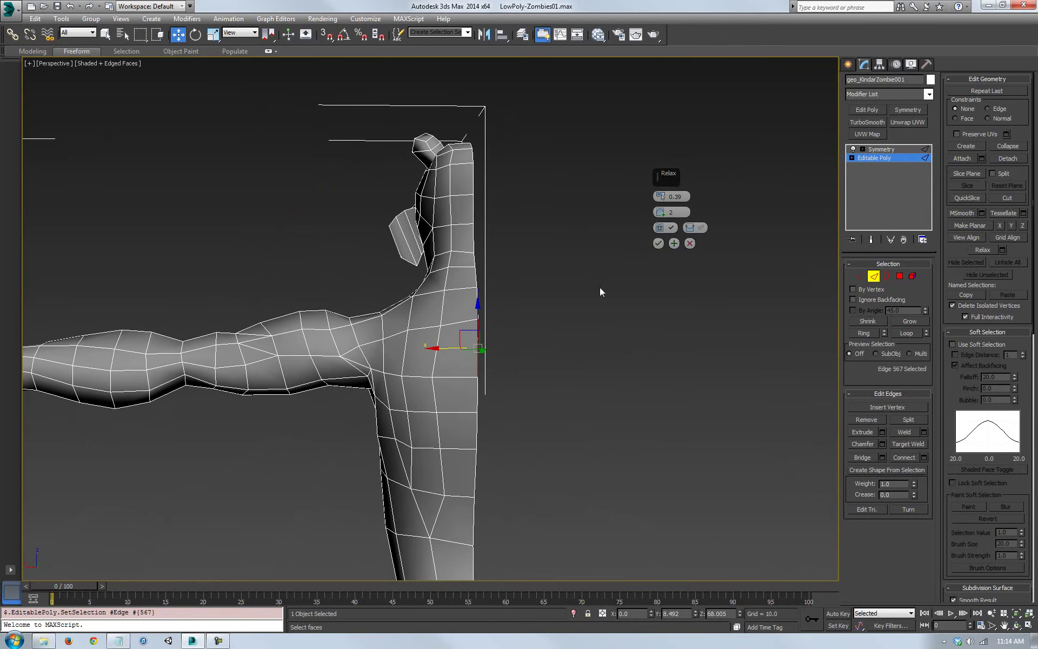
left_click(671, 227)
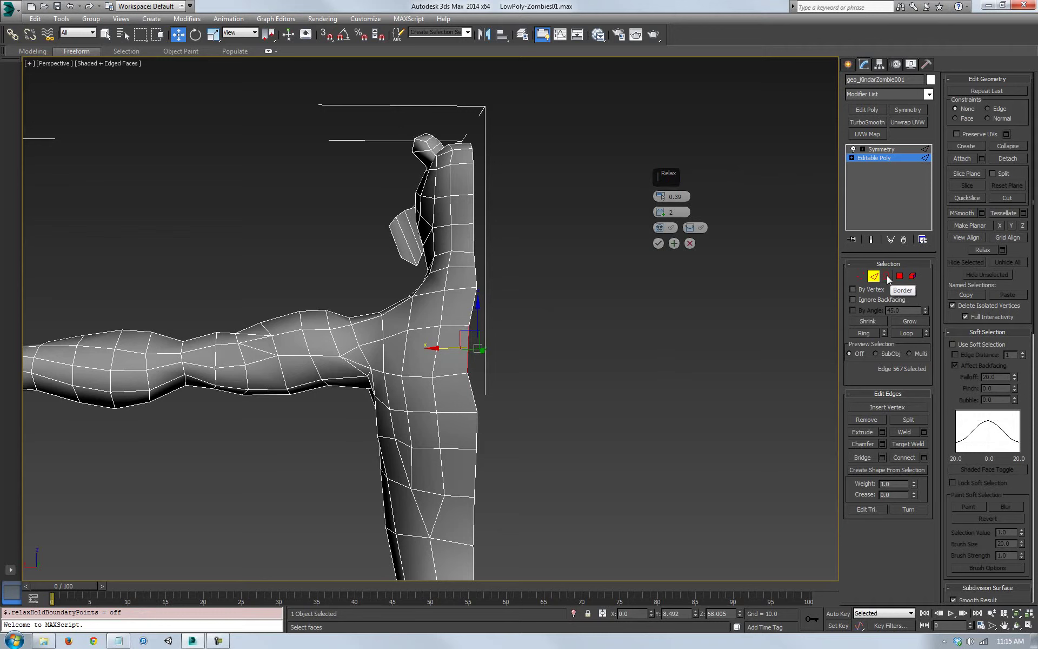
left_click(669, 228)
left_click(669, 228)
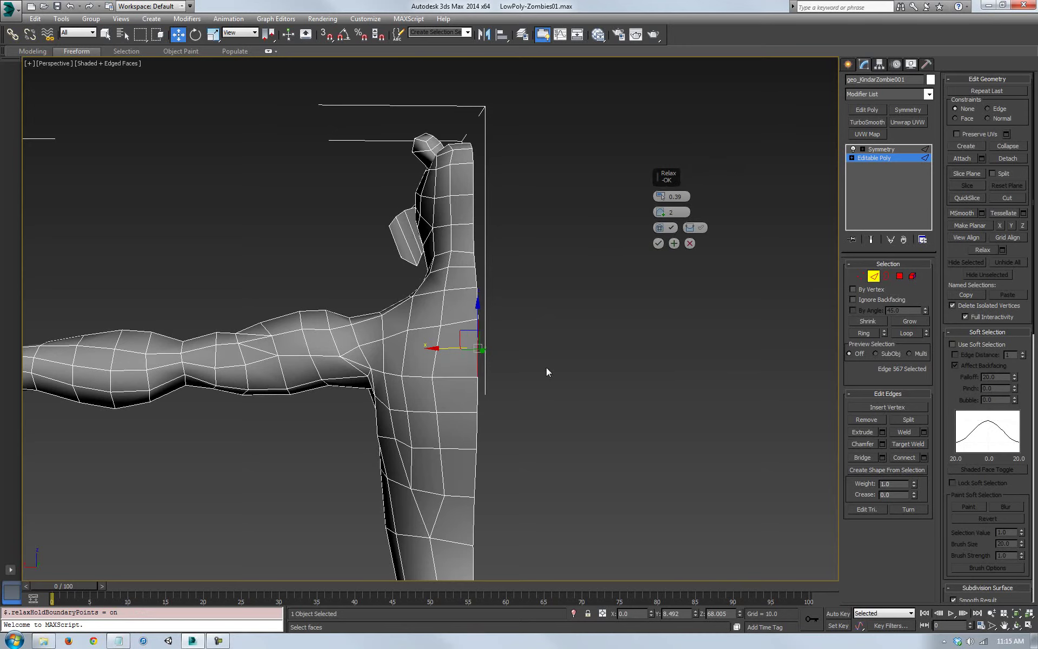
Show the end result with Symmetry and turn off Hold Boundary Points for the centre-line edge's Relax
middle_click_drag(466, 352, 475, 375)
middle_click_drag(411, 396, 408, 385)
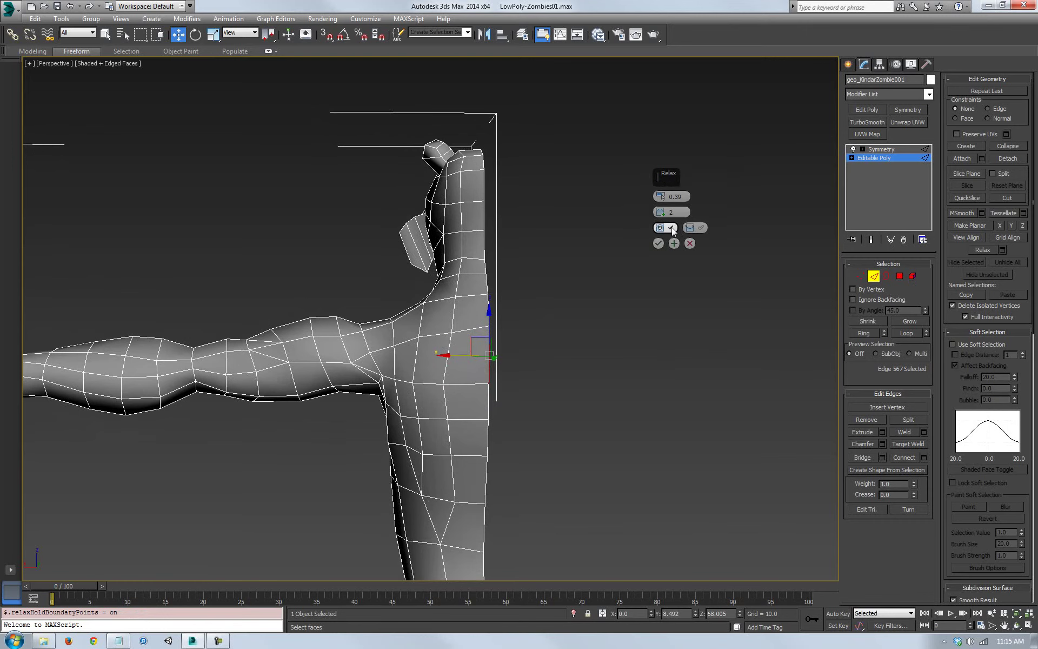
middle_click_drag(808, 261, 783, 266)
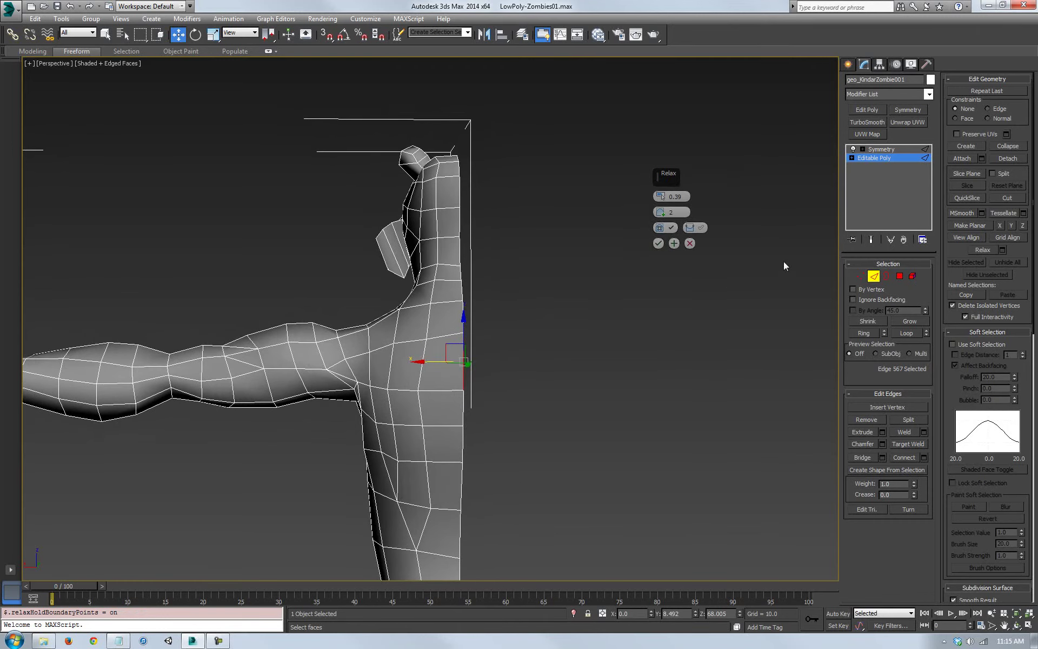
left_click(870, 240)
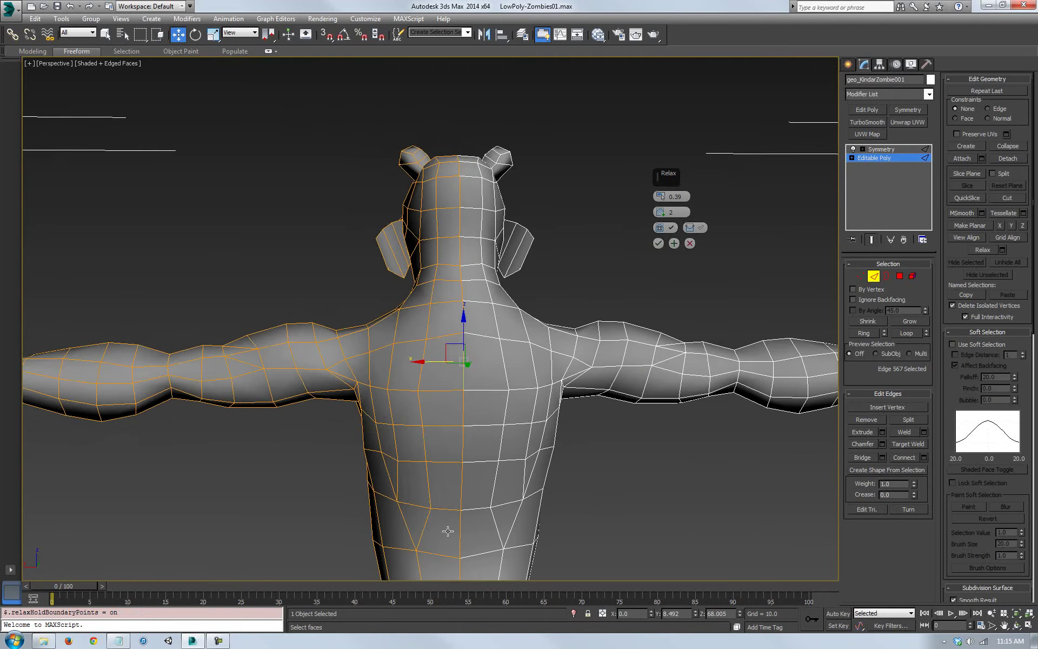
left_click(669, 226)
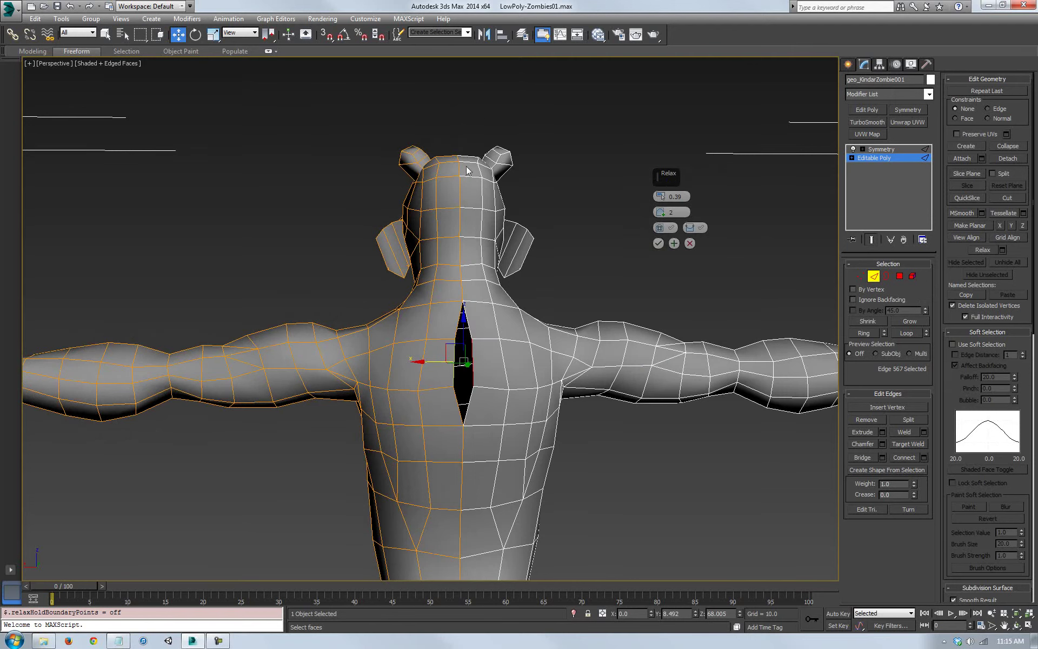
middle_click_drag(589, 319, 518, 277)
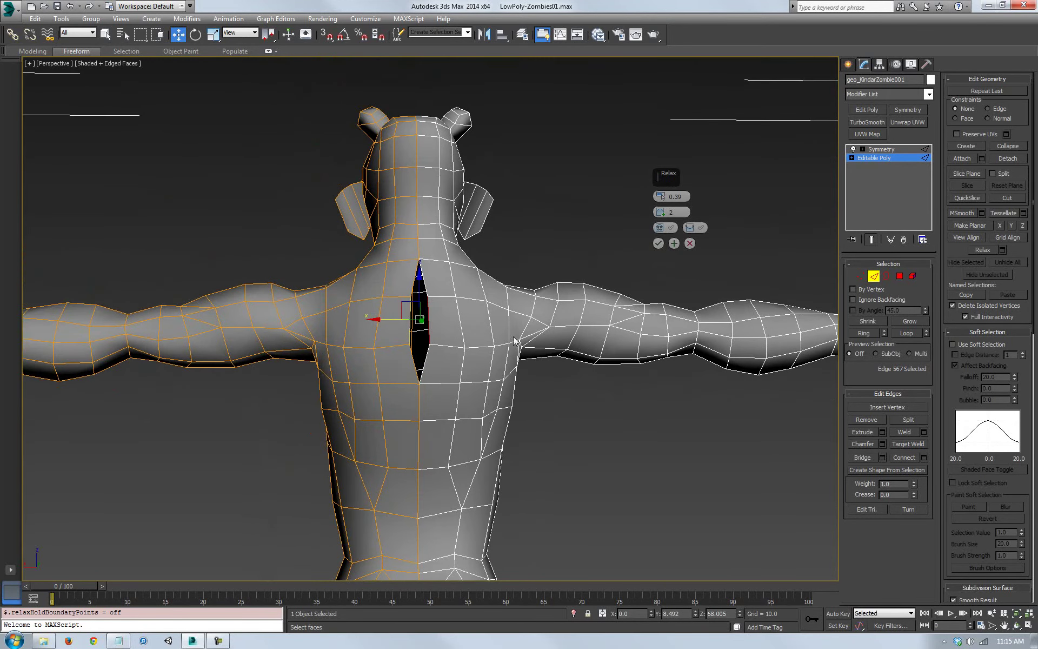
middle_click_drag(558, 540, 598, 440)
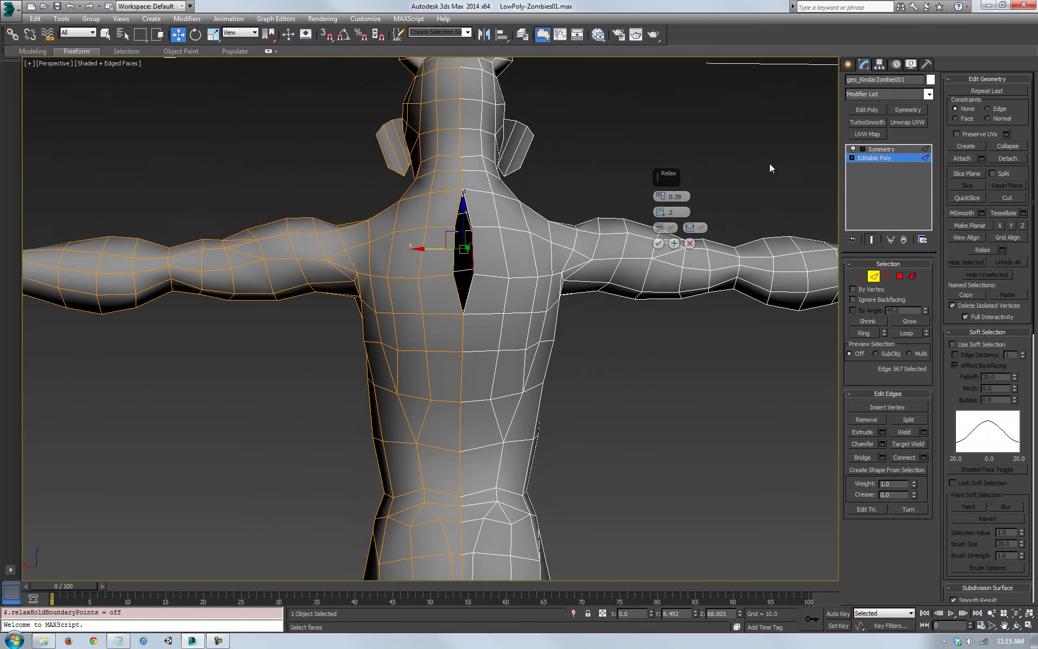
middle_click_drag(512, 273, 449, 356)
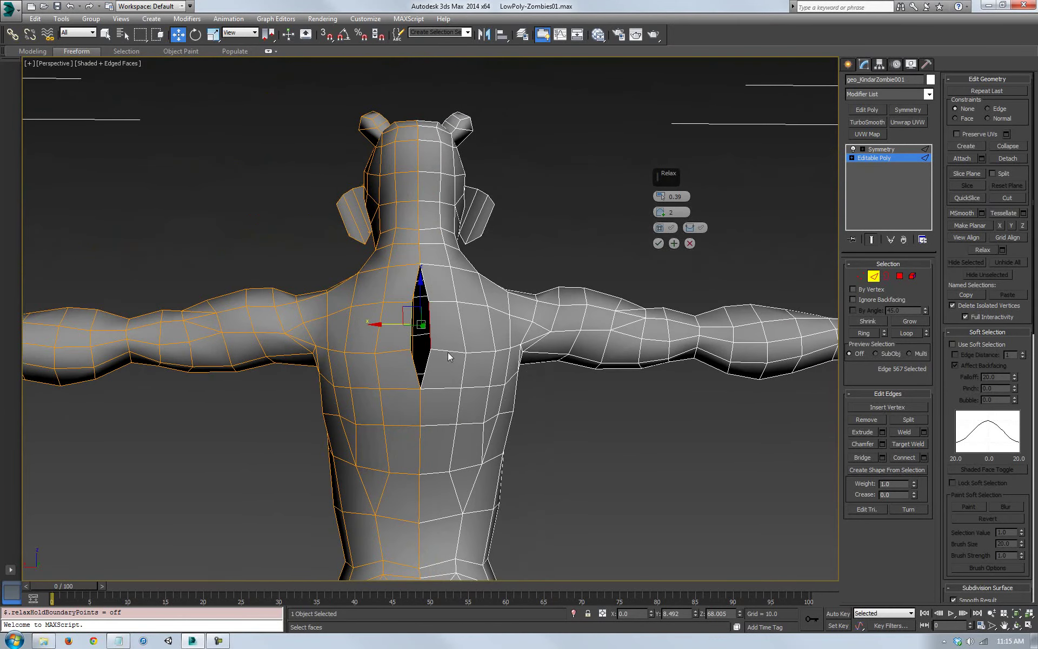
Apply the pending Relax and display only the unmirrored half of the zombie body at Border level
left_click(658, 244)
middle_click_drag(559, 392, 567, 408)
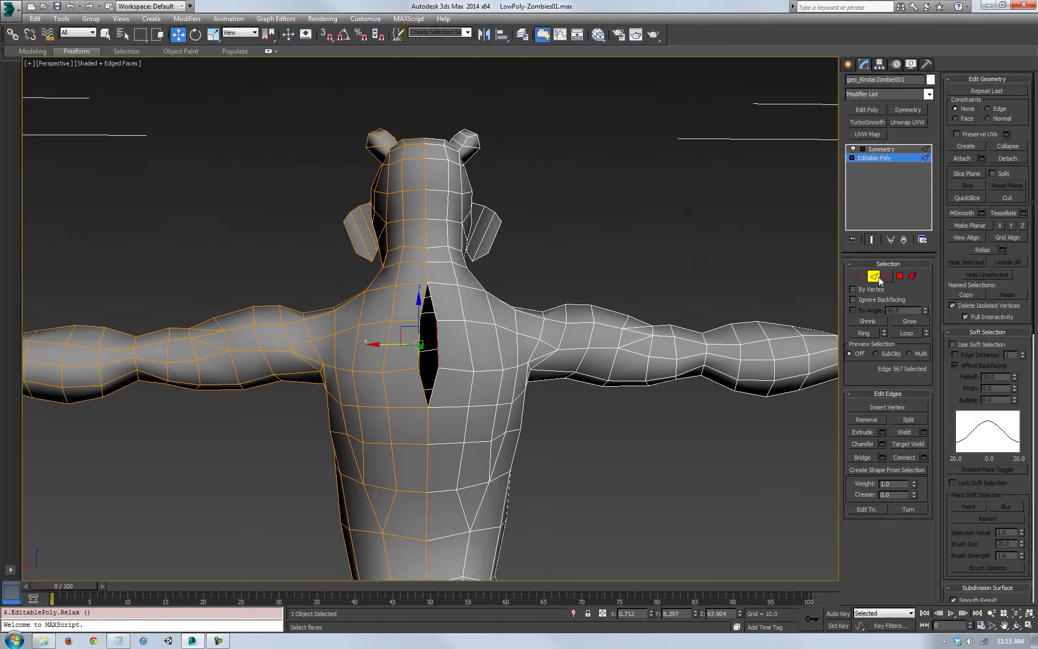
left_click(885, 276)
left_click(871, 239)
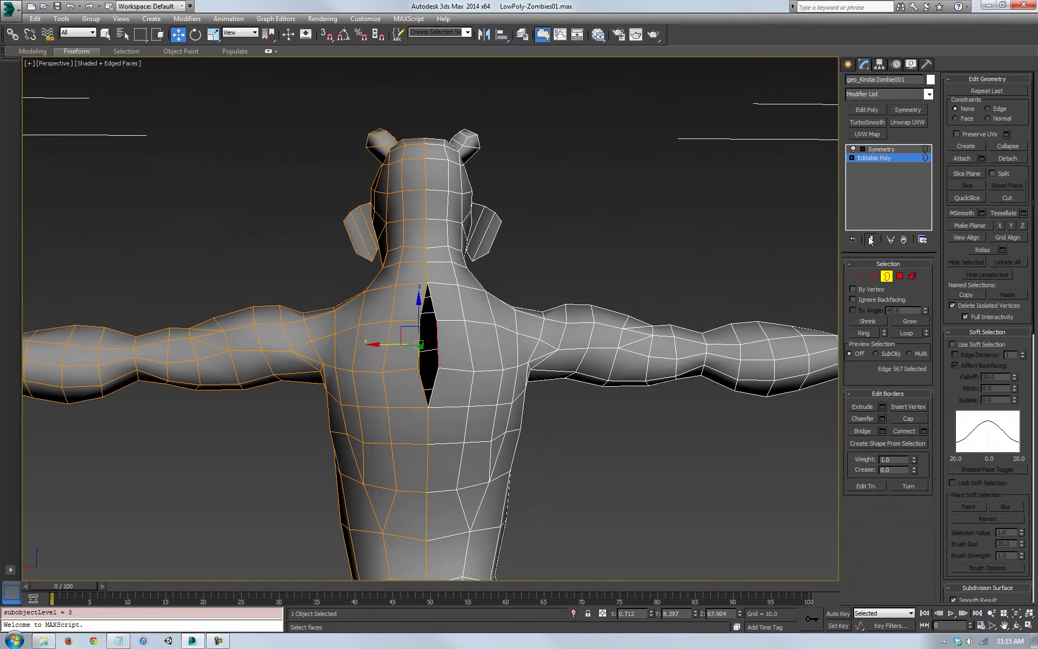
scroll(575, 343, "up", 2)
left_click(1019, 626)
left_click_drag(572, 465, 540, 326)
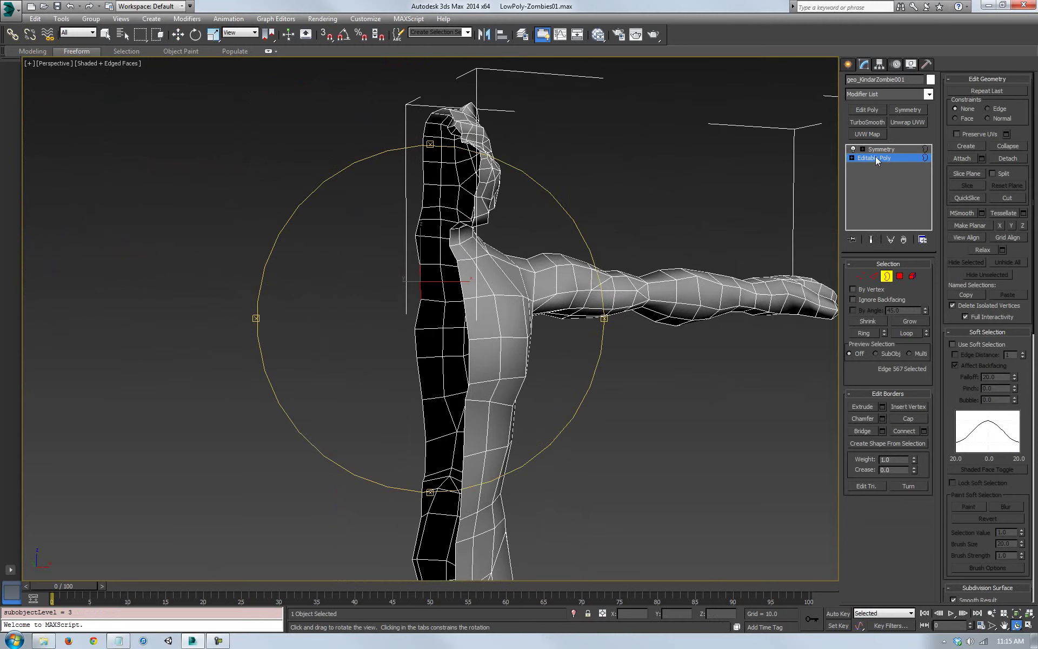
left_click_drag(466, 388, 492, 390)
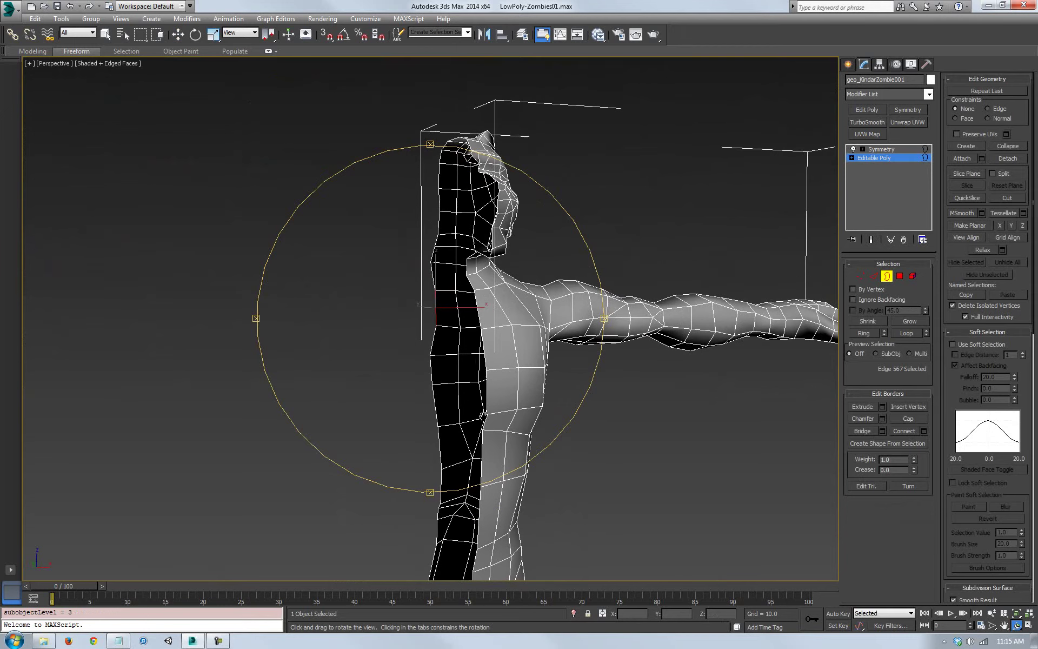
Compare the body with and without the Symmetry end result shown
left_click(872, 240)
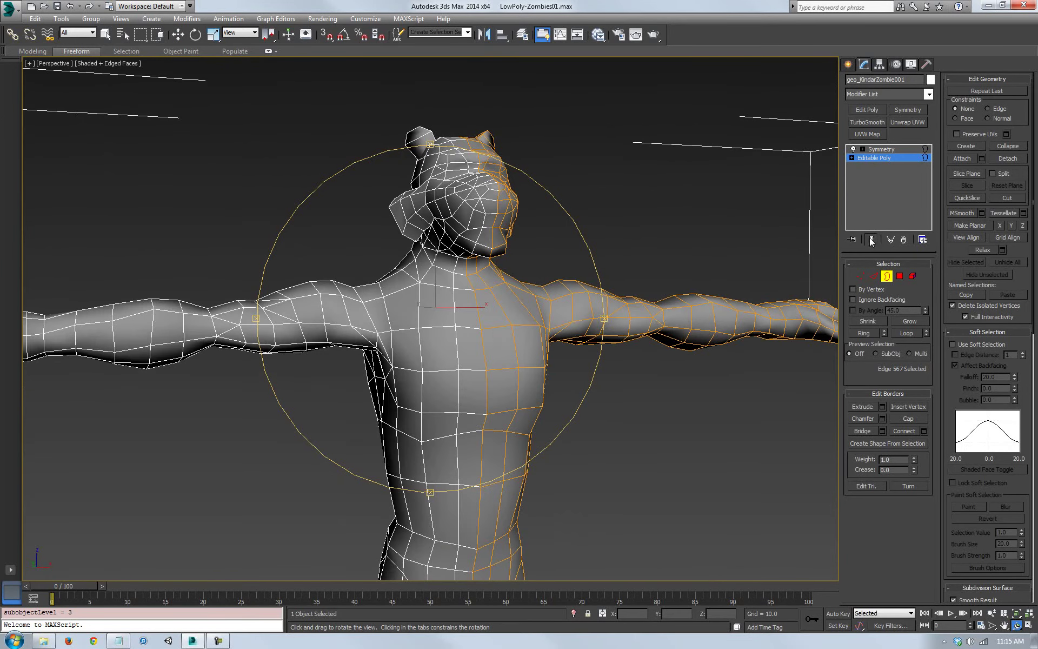
left_click(871, 239)
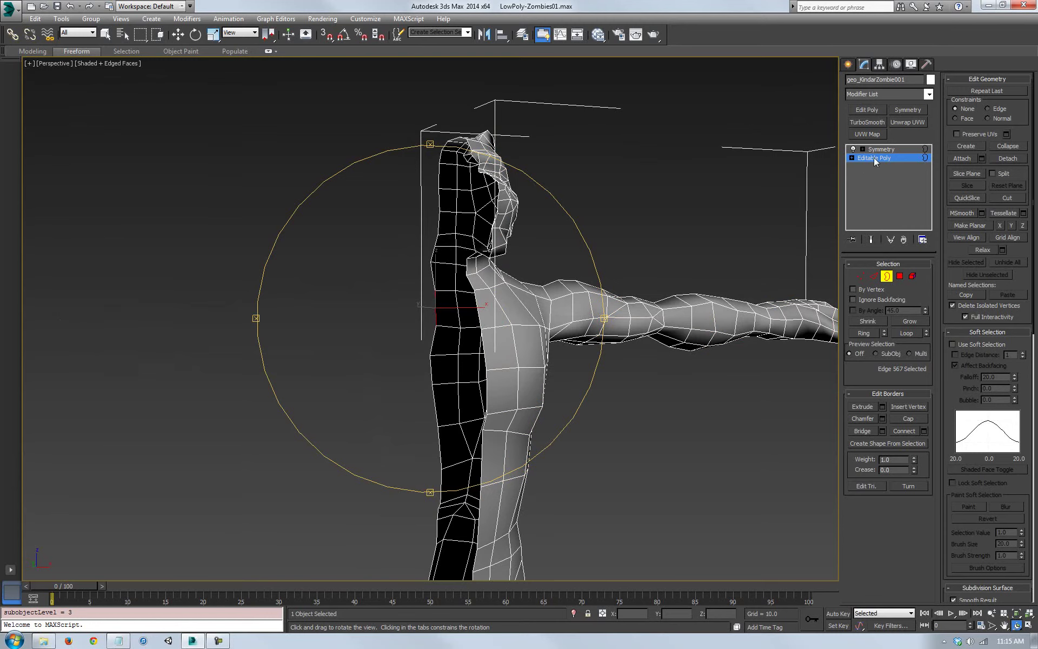
left_click_drag(476, 314, 622, 319)
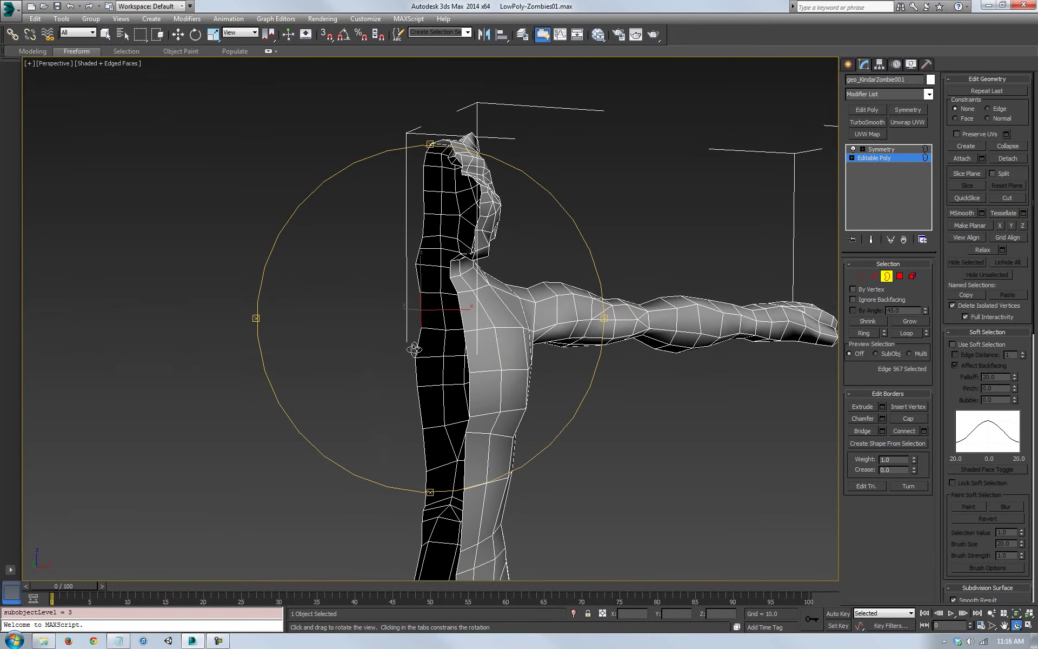
Select the open border along the centre of the half body, inspect it, and clear the selection
key("w")
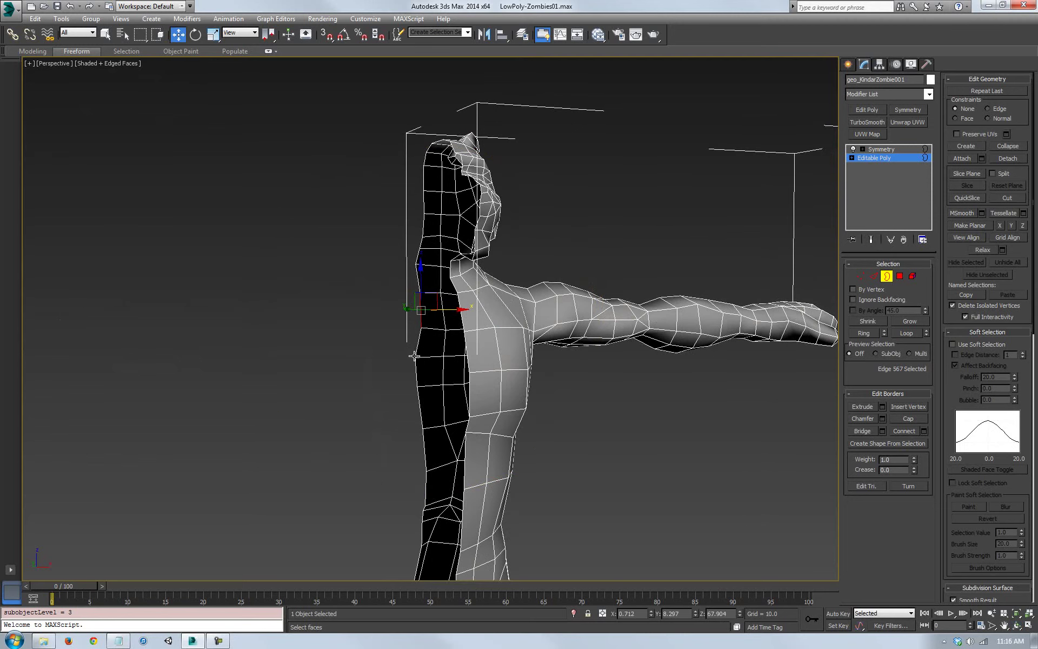
middle_click_drag(552, 457, 510, 213)
scroll(570, 424, "down", 3)
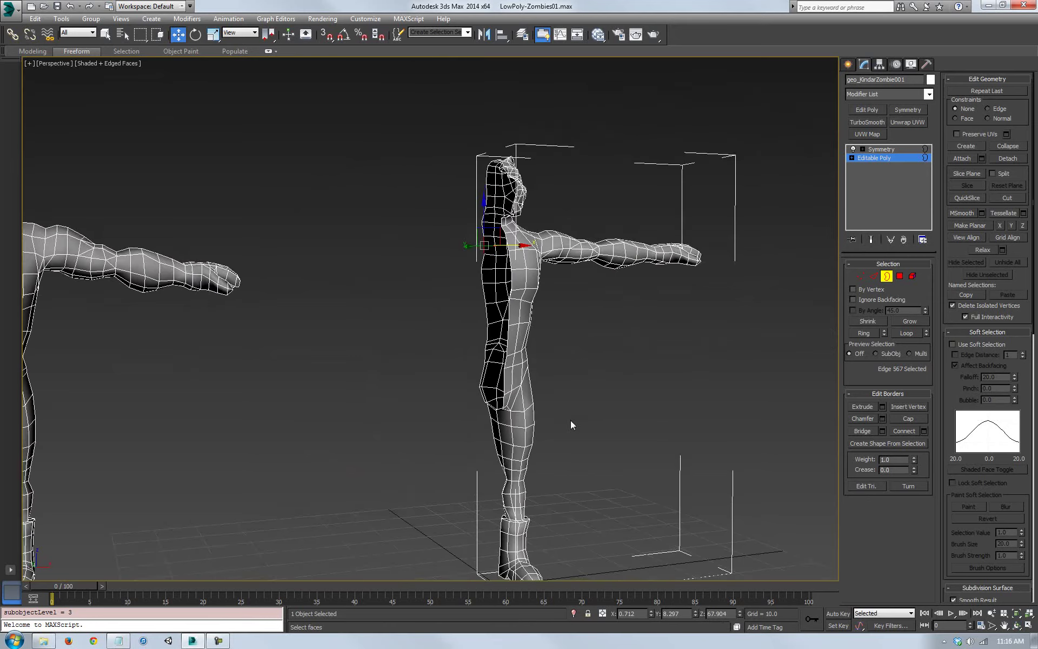
middle_click_drag(570, 424, 473, 404)
scroll(467, 176, "up", 2)
middle_click_drag(467, 179, 467, 337)
scroll(437, 355, "up", 5)
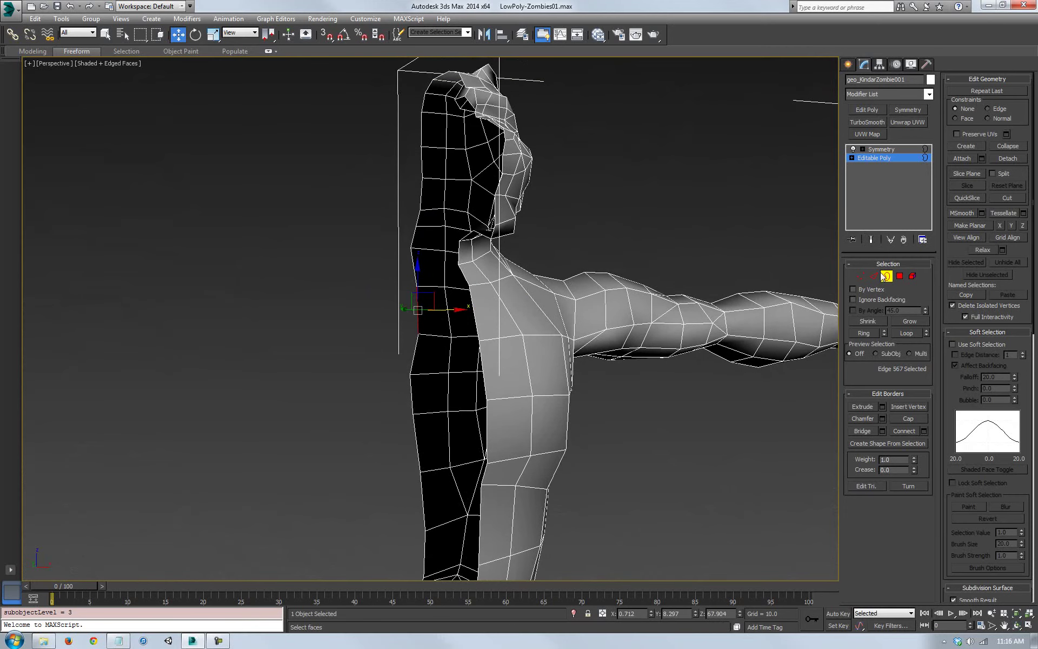
left_click(414, 357)
scroll(620, 360, "down", 3)
middle_click_drag(583, 375, 538, 345)
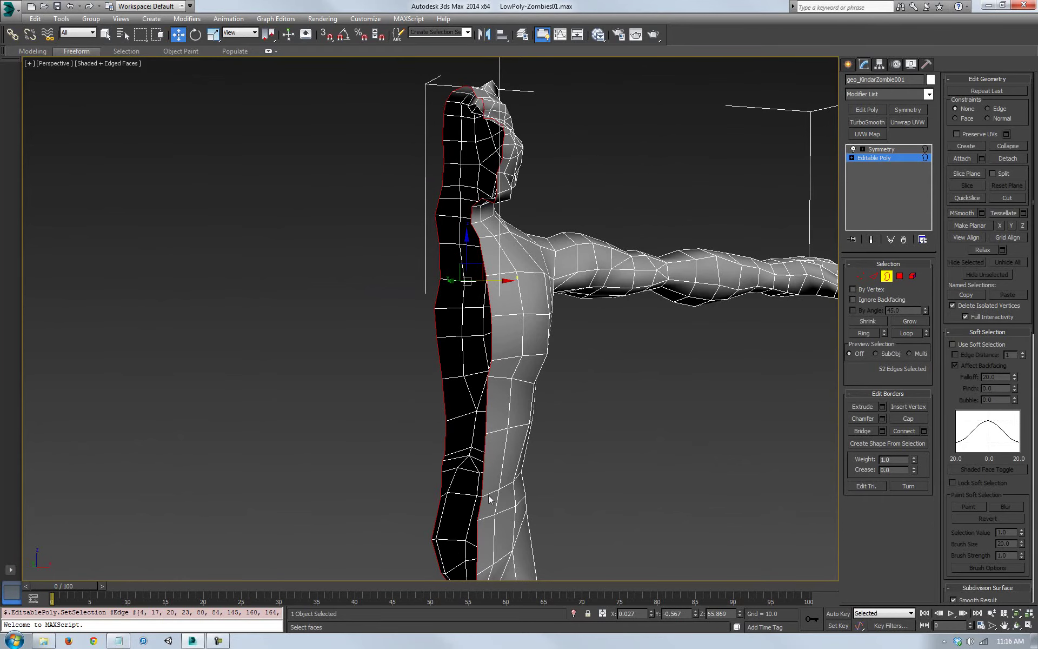
middle_click_drag(508, 425, 488, 368)
scroll(487, 370, "down", 3)
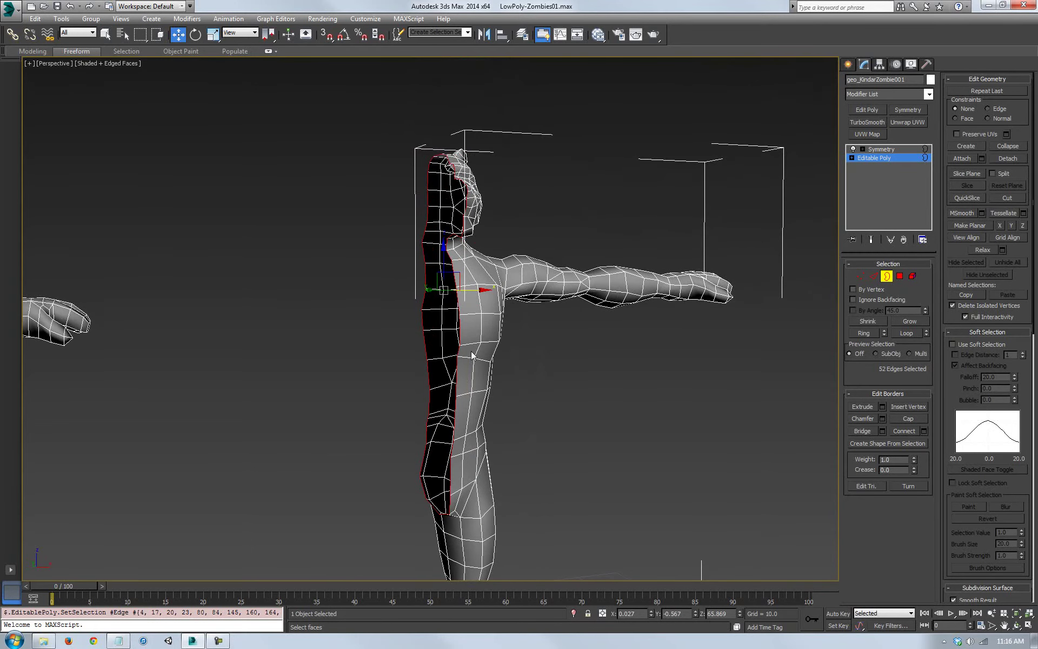
left_click(581, 427)
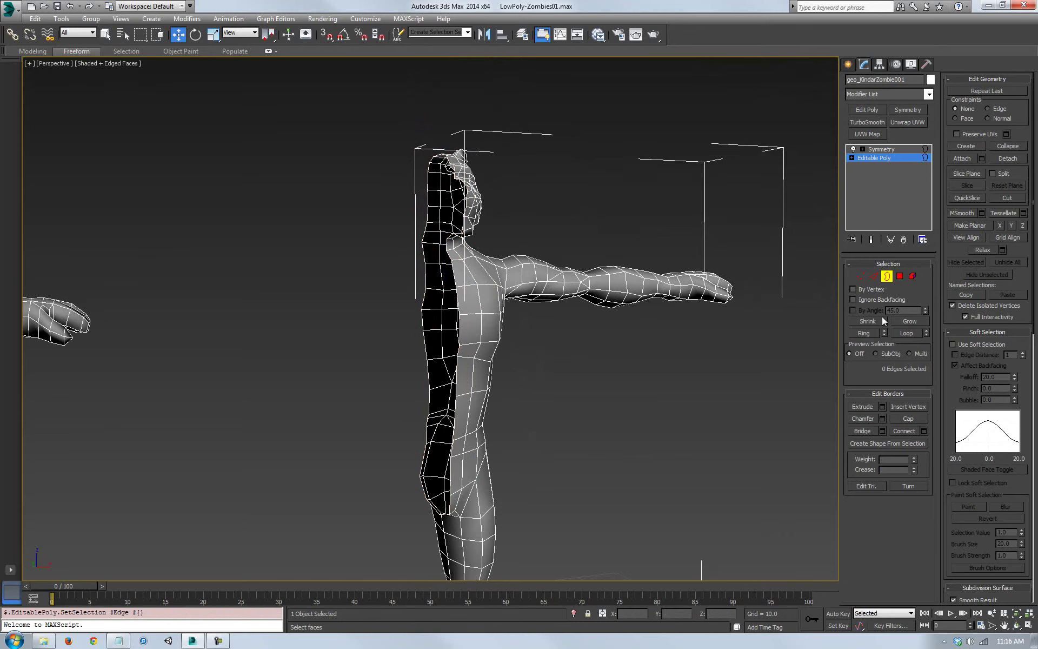
Select the body's open centre edges by looping a single chest edge, and return to Border level
left_click(874, 276)
left_click(460, 332)
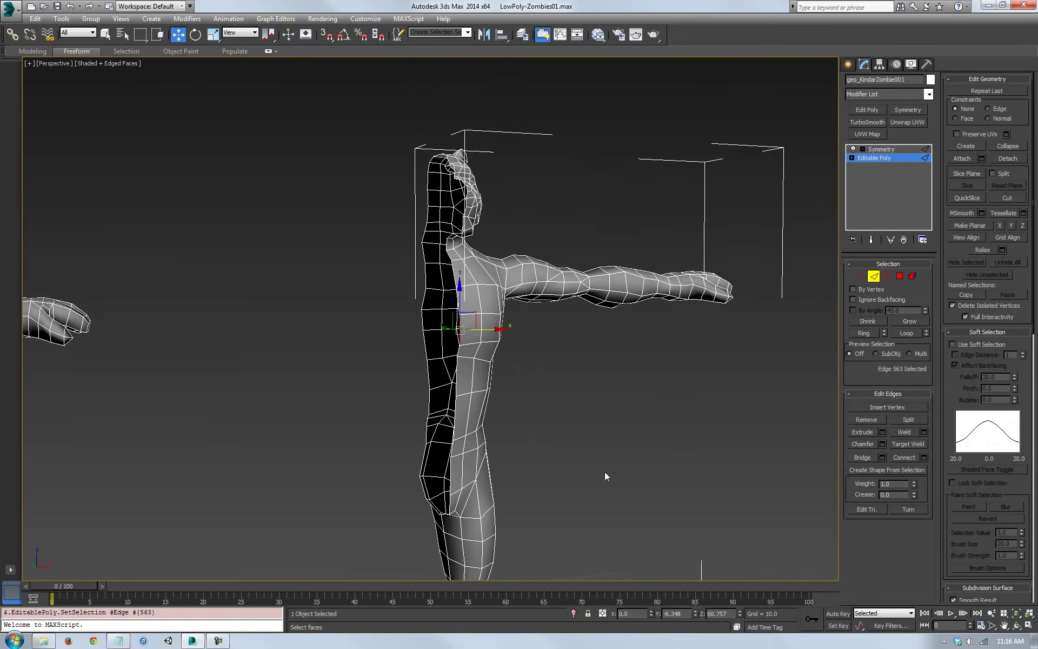
left_click(907, 333)
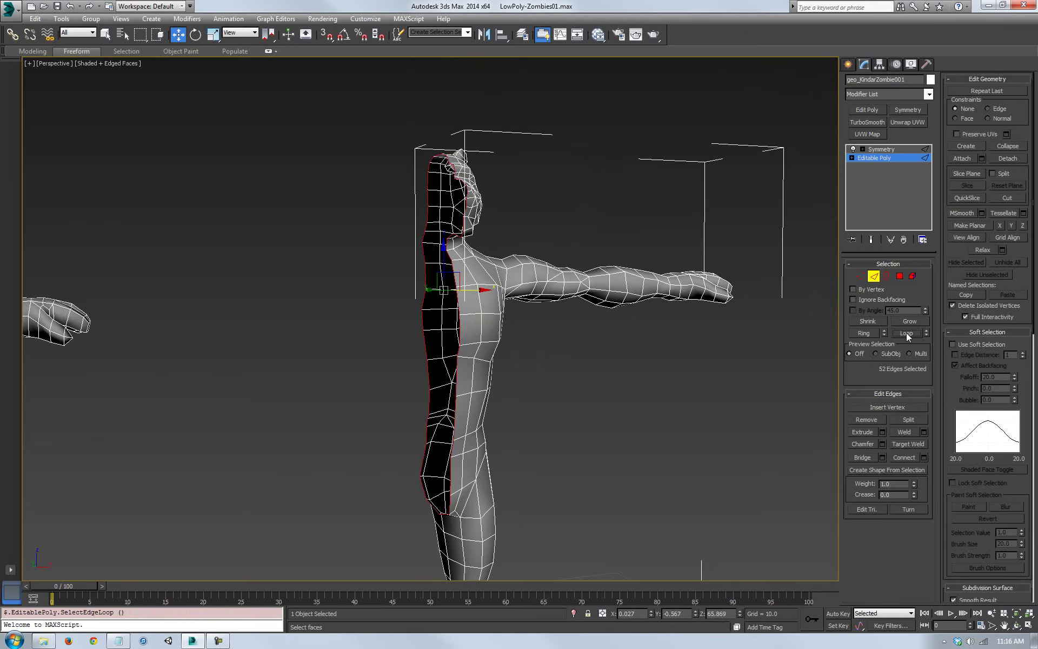
left_click(887, 277)
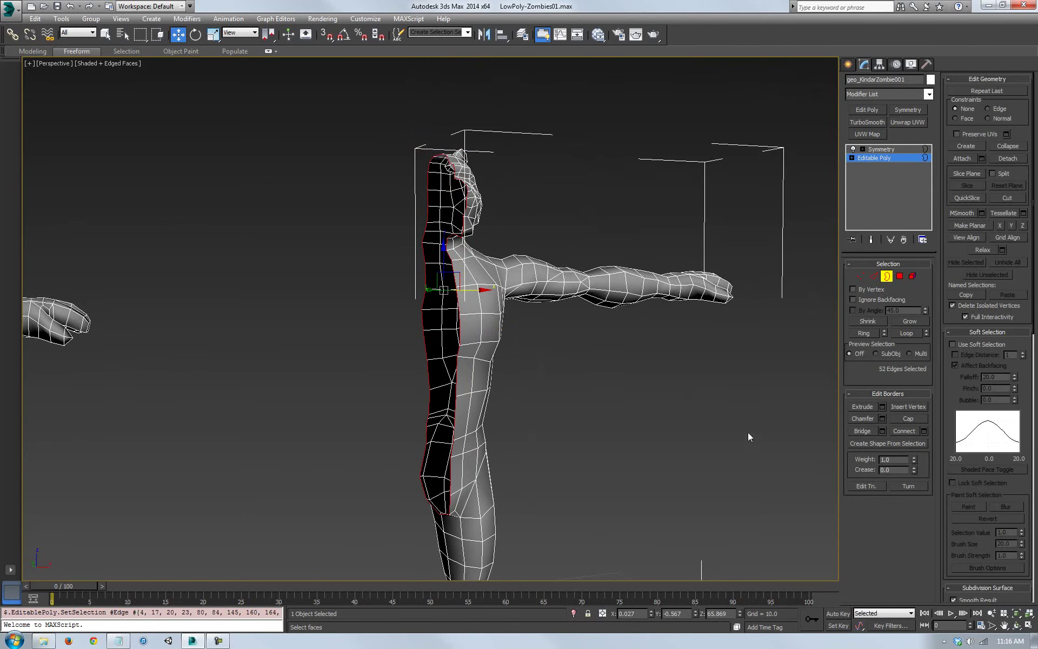
Widen the command panel so all of the Editable Poly rollouts are visible in extra columns
middle_click_drag(748, 436, 766, 439)
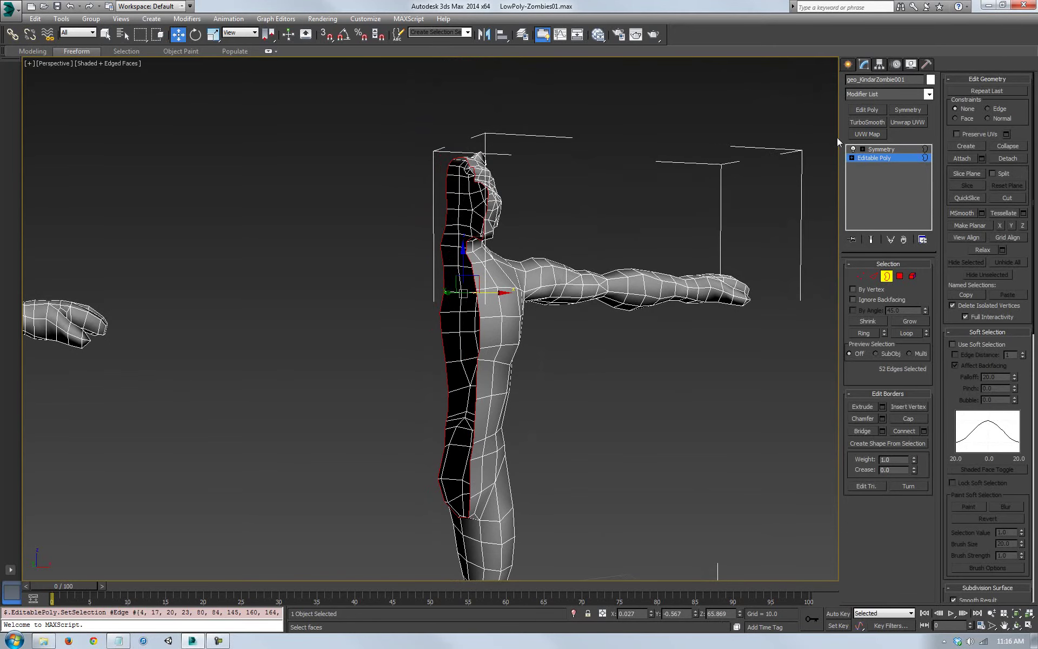
left_click_drag(837, 138, 741, 290)
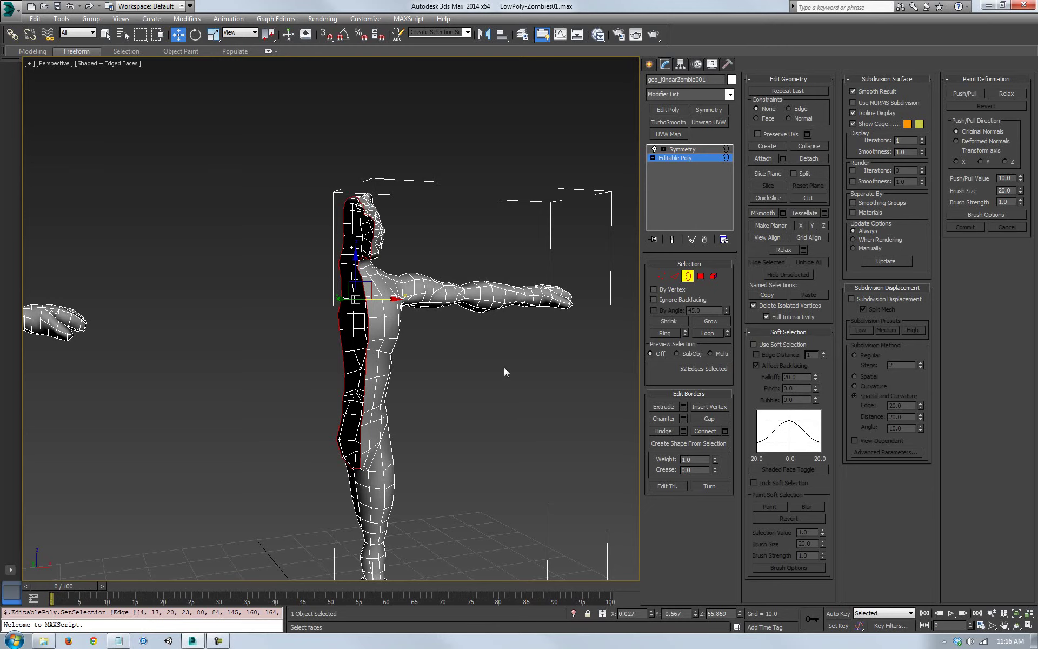
middle_click_drag(472, 365, 630, 319)
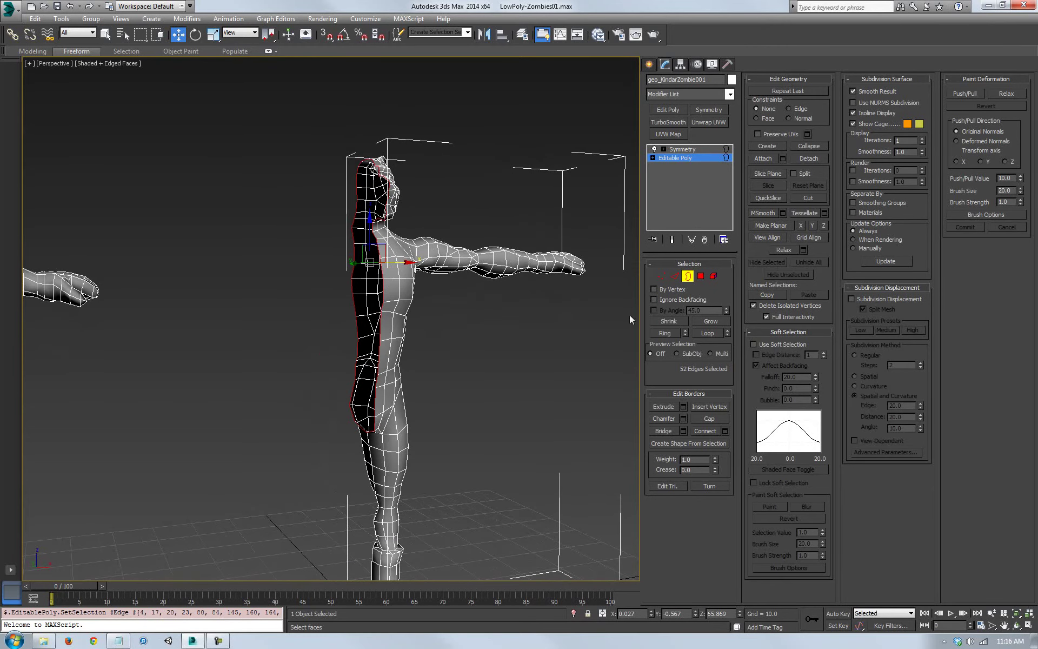
Try Make Planar on the selected centre border along Z and along Y, undoing each attempt
left_click(825, 225)
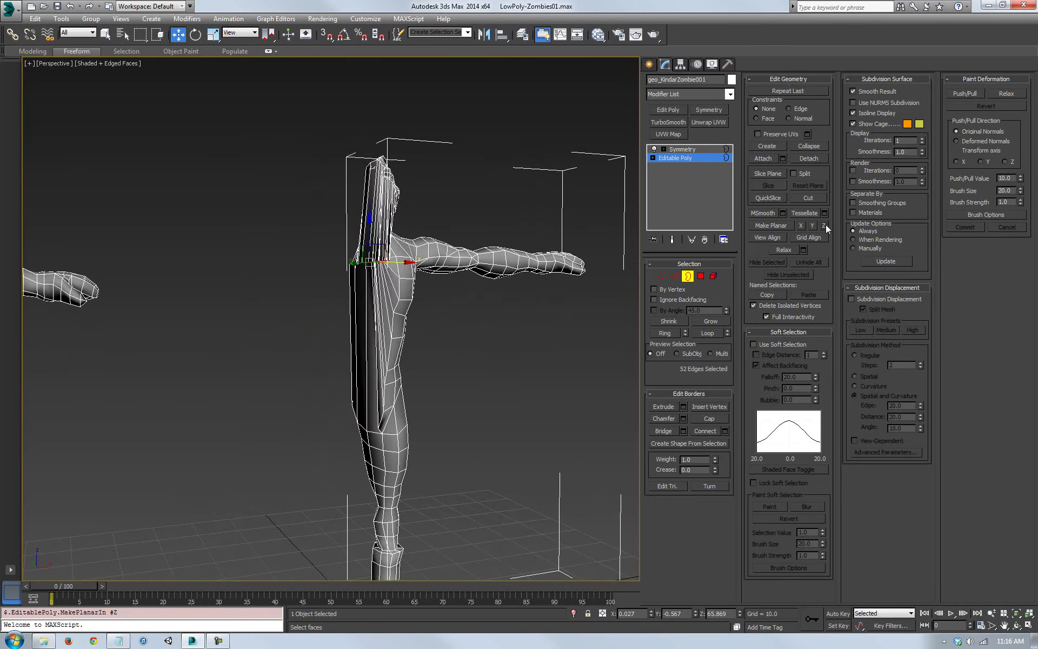
key("ctrl+z")
left_click(811, 226)
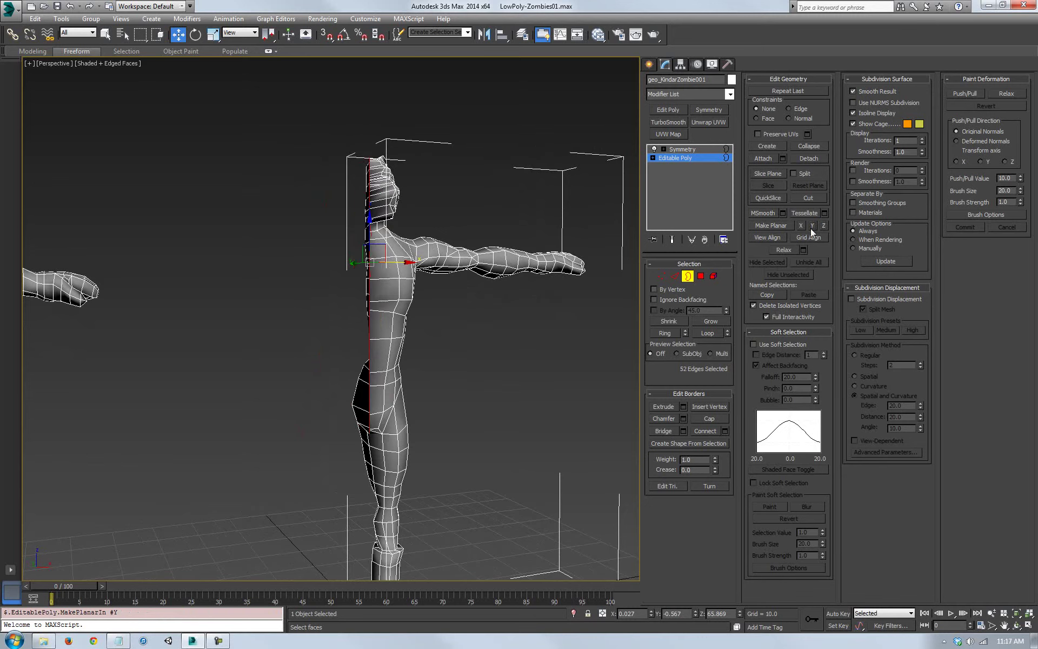
key("ctrl+z")
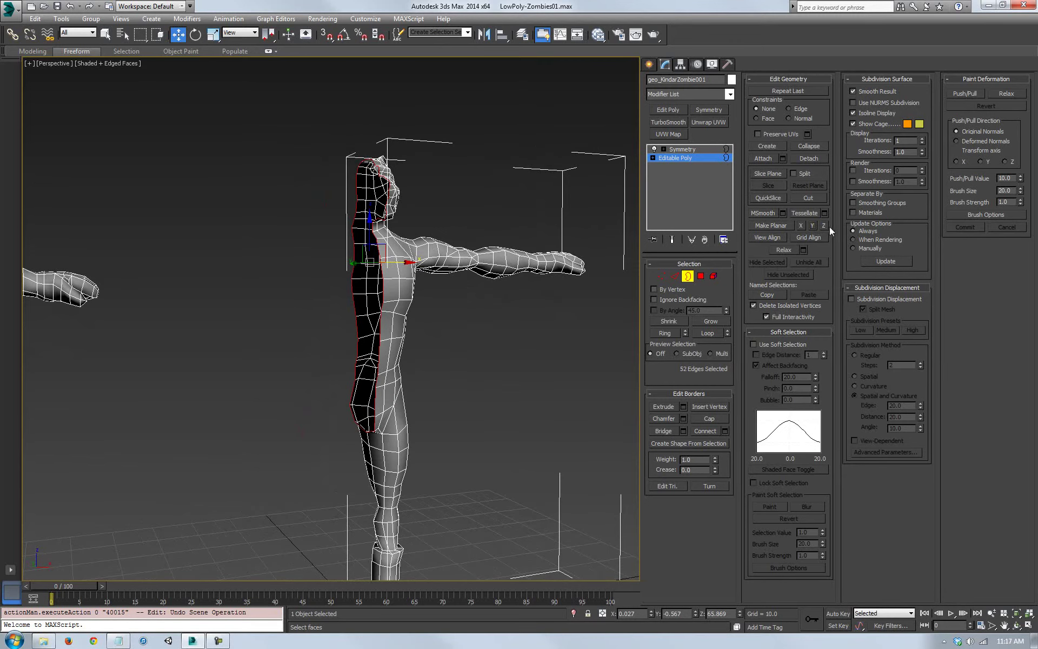
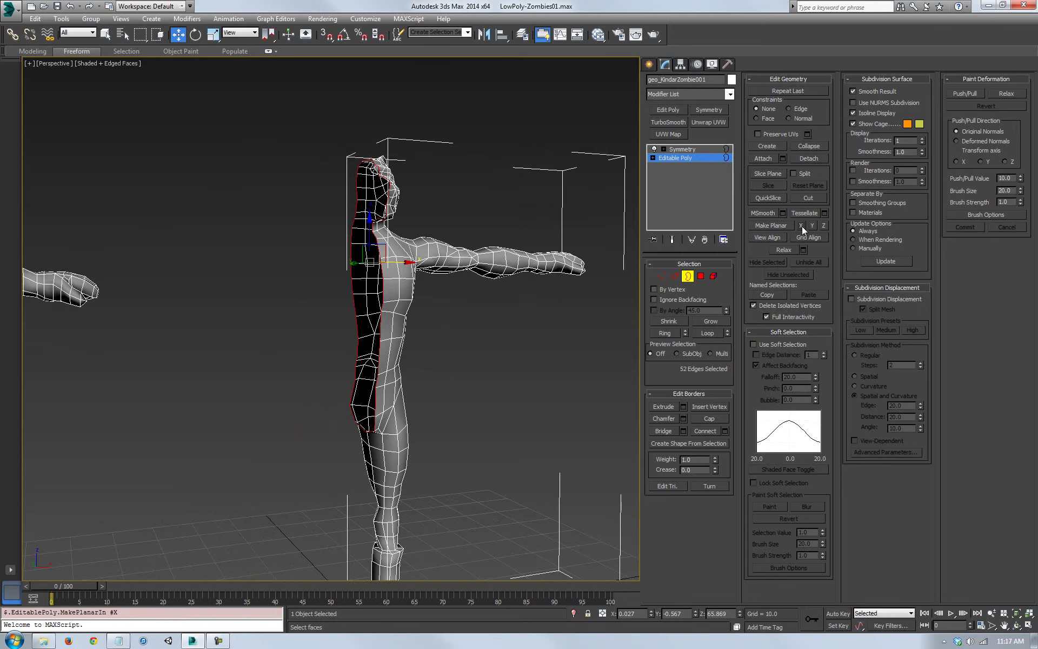
Make the selected centre border planar along the X axis
middle_click_drag(443, 319, 487, 339)
scroll(427, 317, "up", 3)
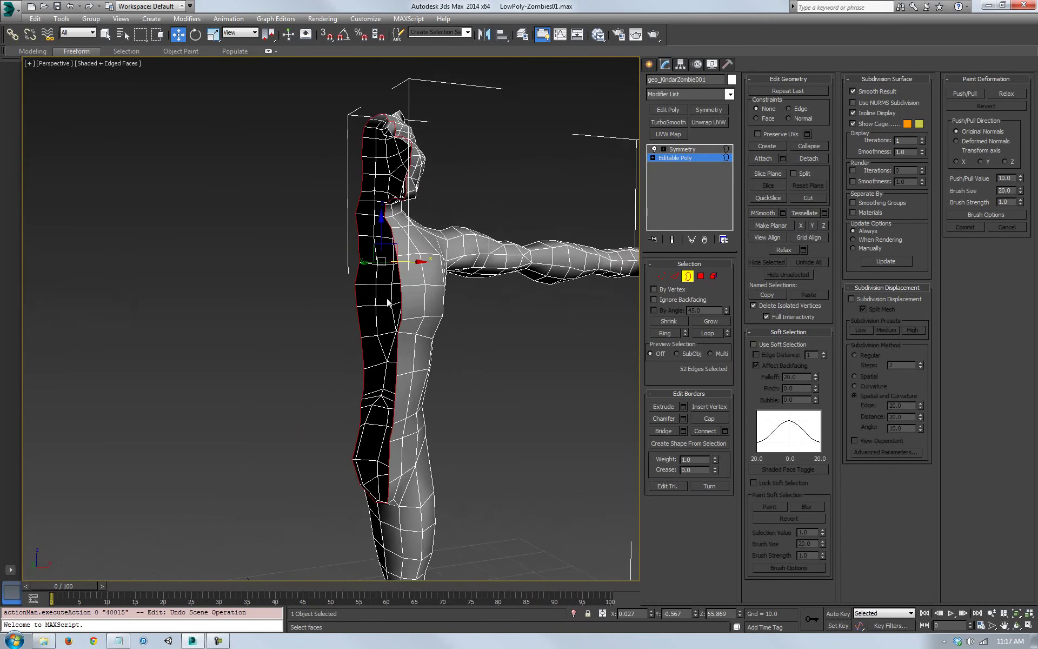
left_click(801, 226)
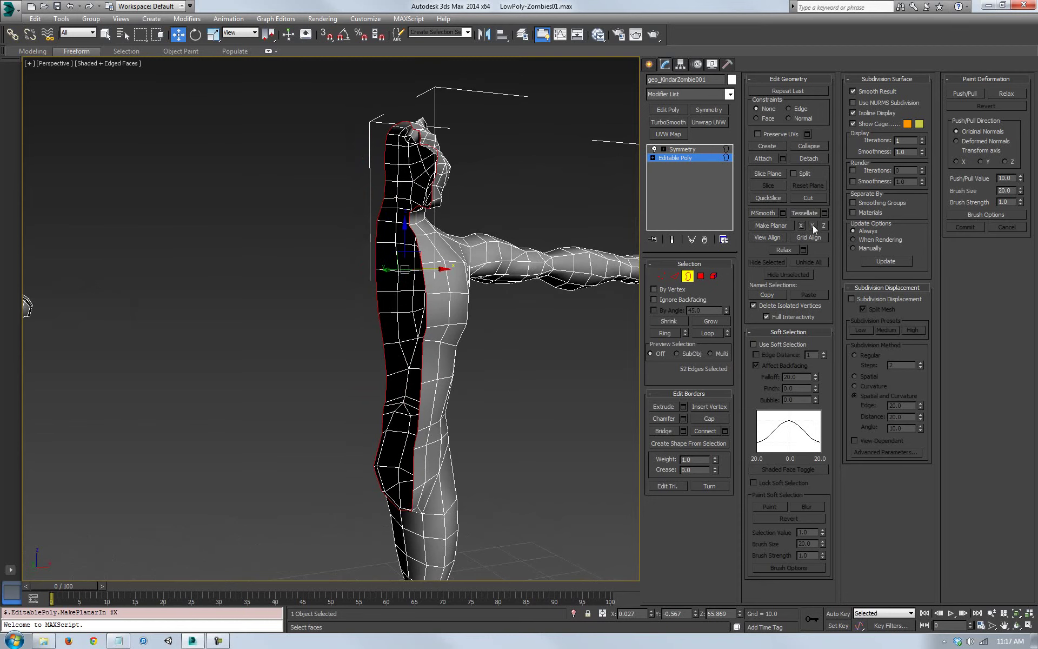
Try flattening the centre border along Y and Z once more, undoing both changes
left_click(813, 225)
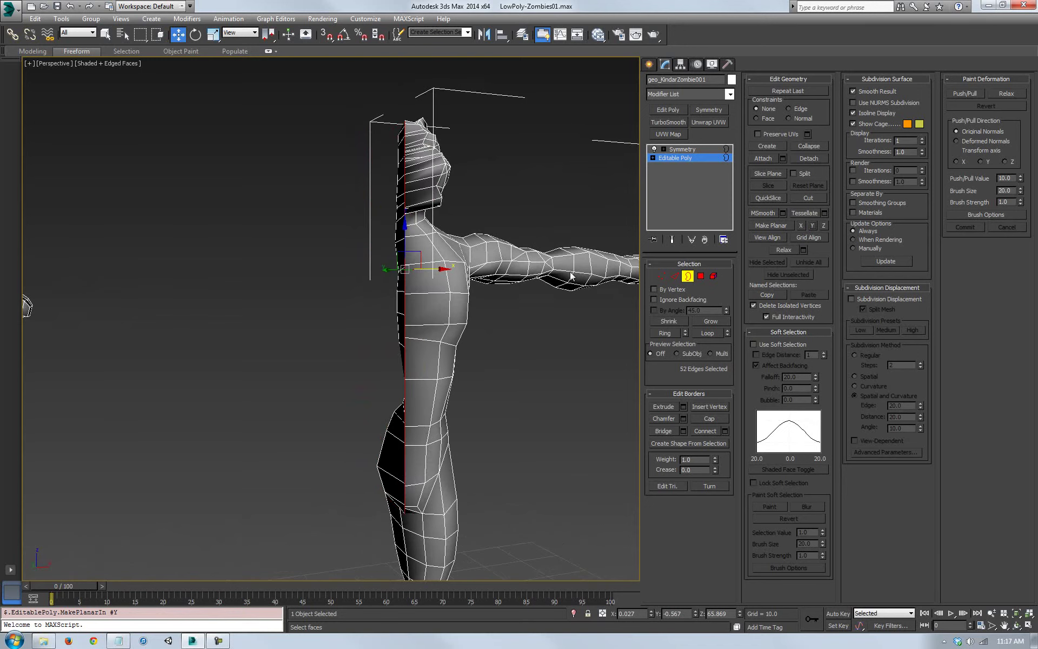
key("ctrl+z")
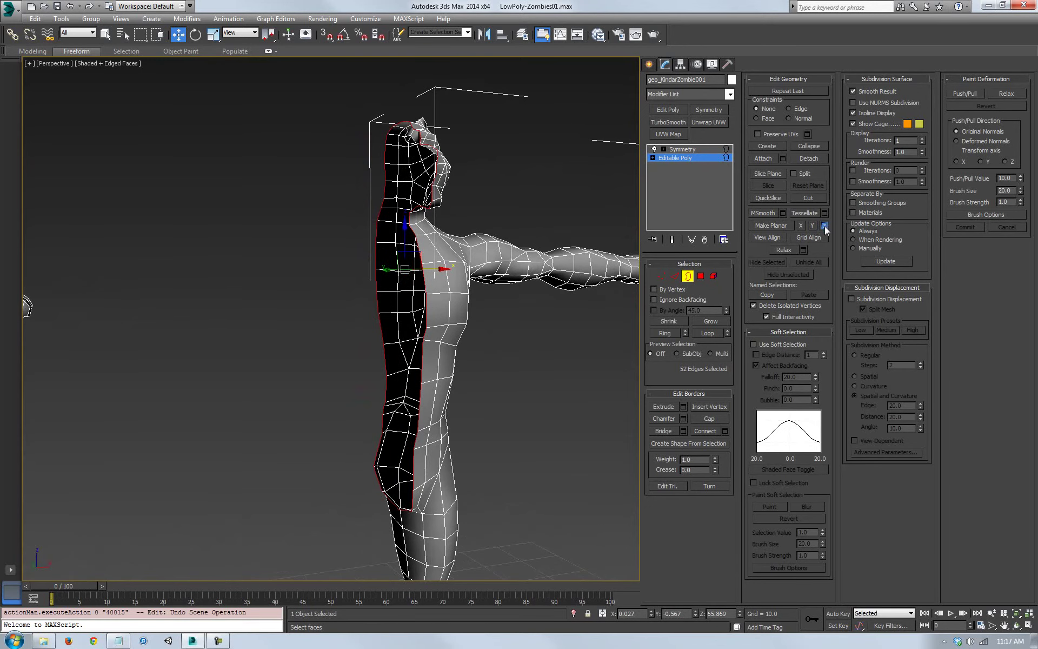
left_click(823, 225)
key("ctrl+z")
middle_click_drag(436, 317, 426, 350, "alt")
middle_click_drag(494, 417, 455, 385, "alt")
right_click(483, 389)
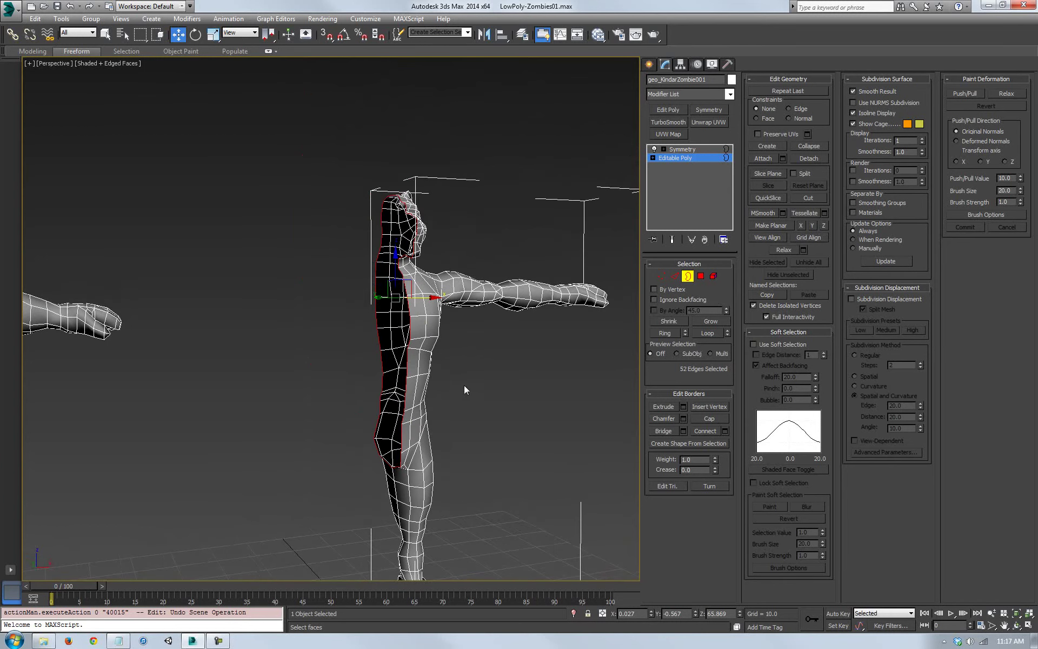
Reselect the half body's open centre border and turn the mirrored end result back on
left_click(292, 274)
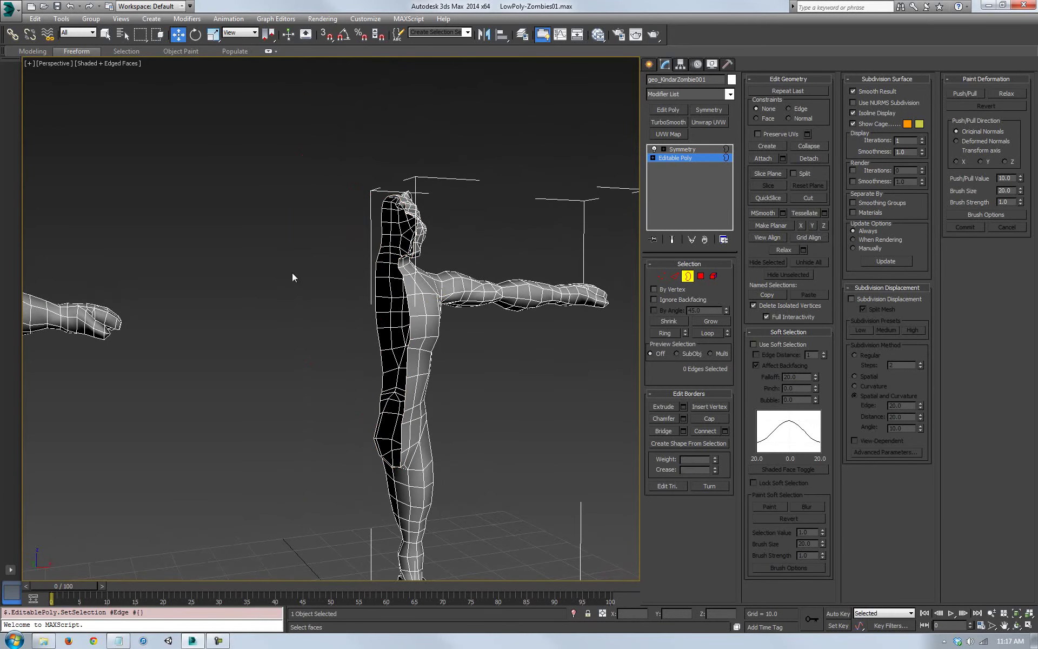
left_click(373, 259)
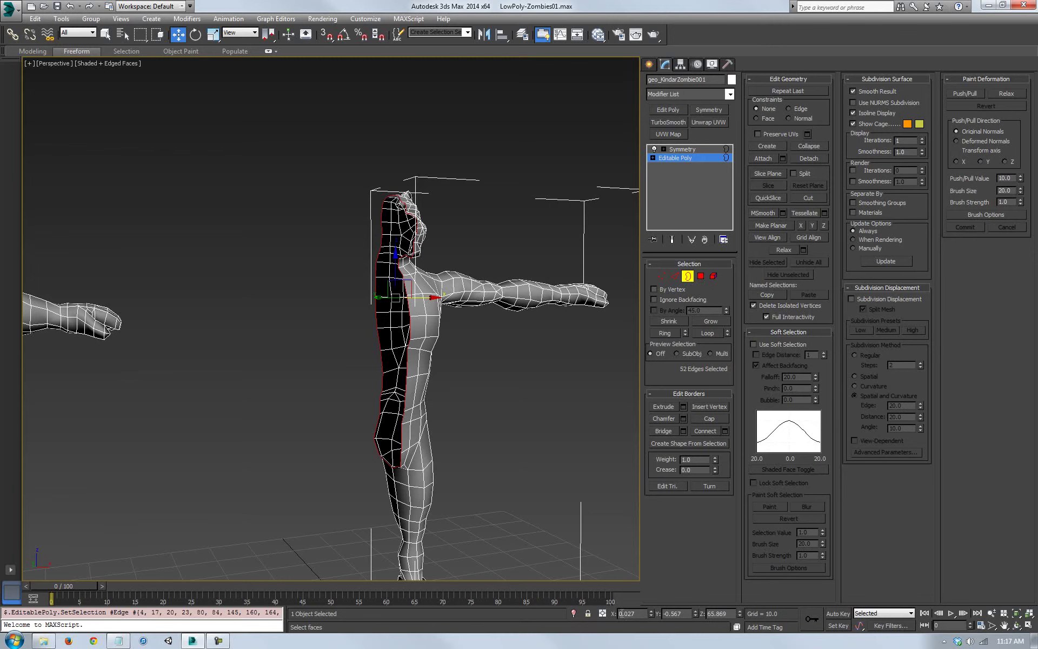
left_click(672, 239)
Examine the torso's centre seam closely and open the Symmetry modifier's parameters
scroll(426, 410, "up", 10)
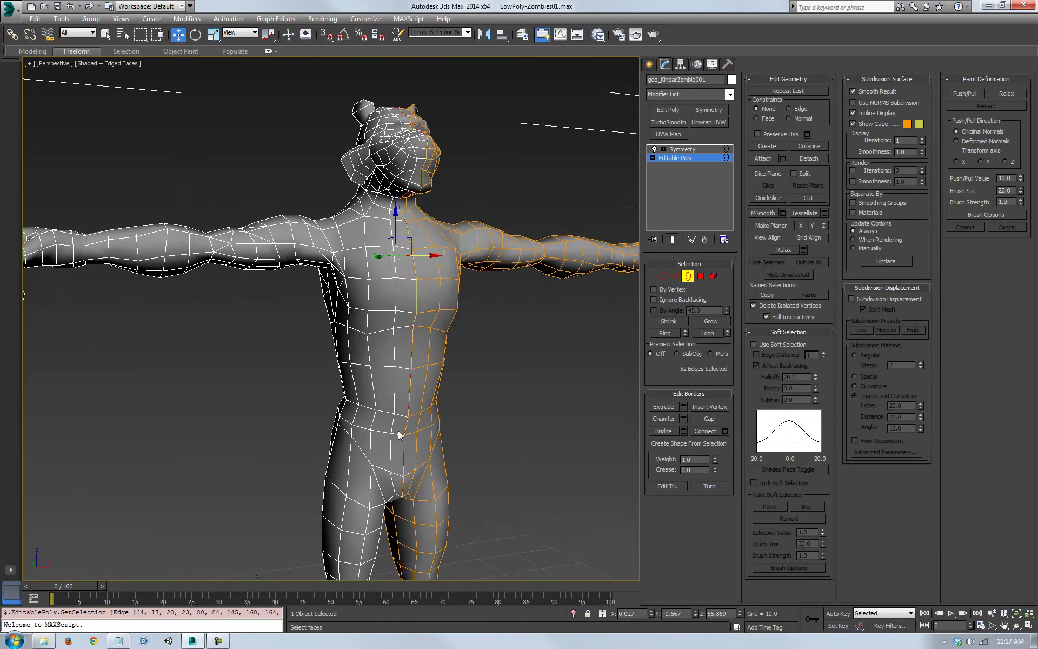
scroll(460, 353, "up", 8)
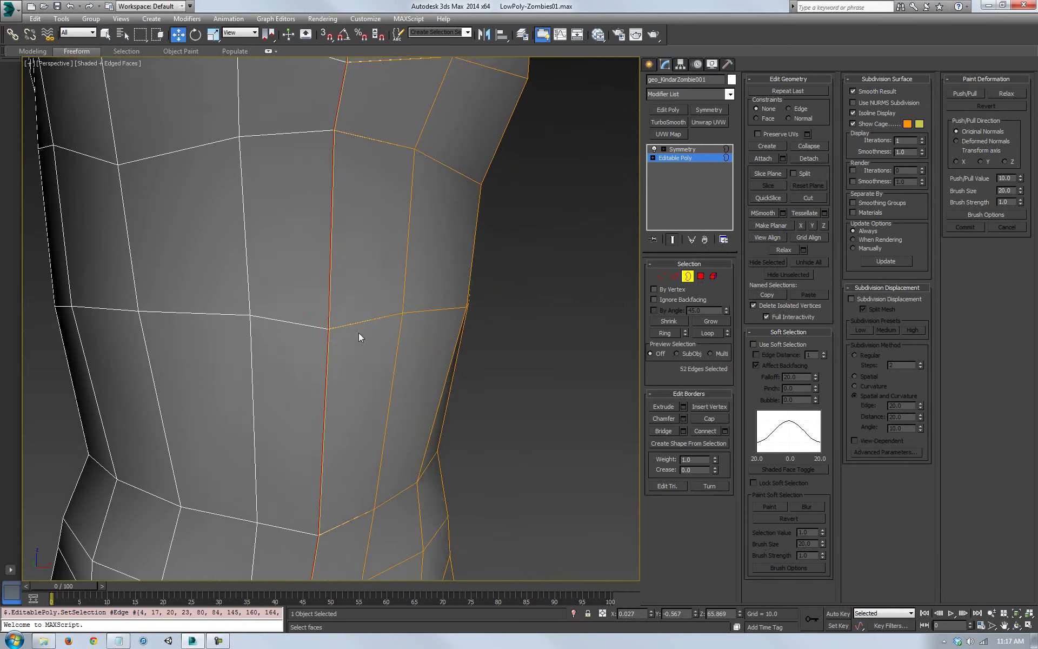
scroll(405, 372, "up", 3)
middle_click_drag(380, 375, 387, 380)
left_click_drag(651, 613, 650, 554)
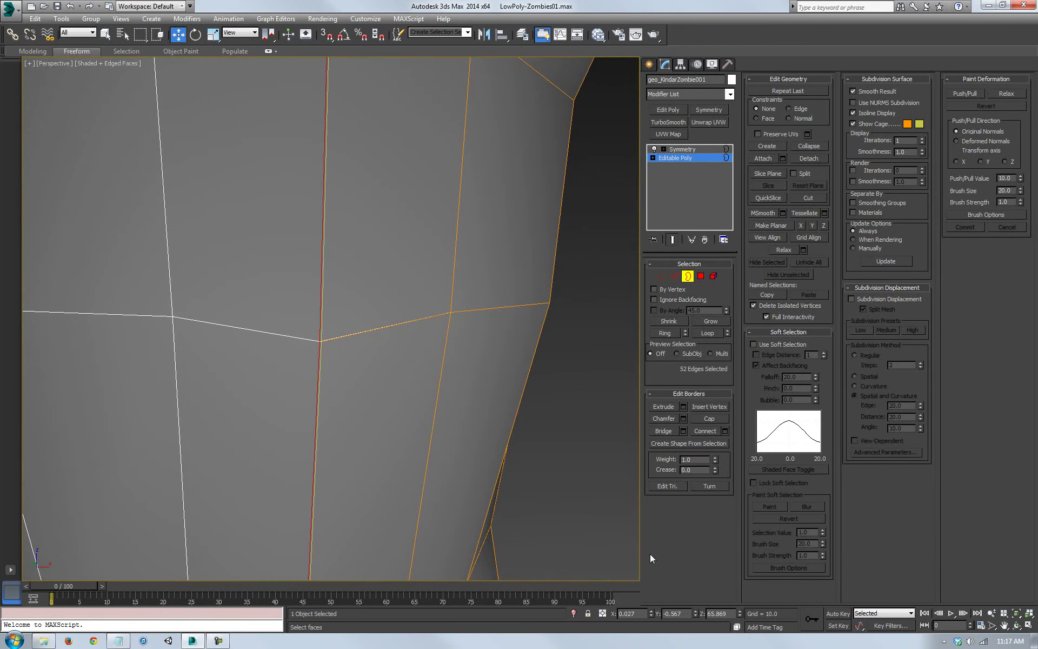
middle_click_drag(319, 428, 404, 328, "alt")
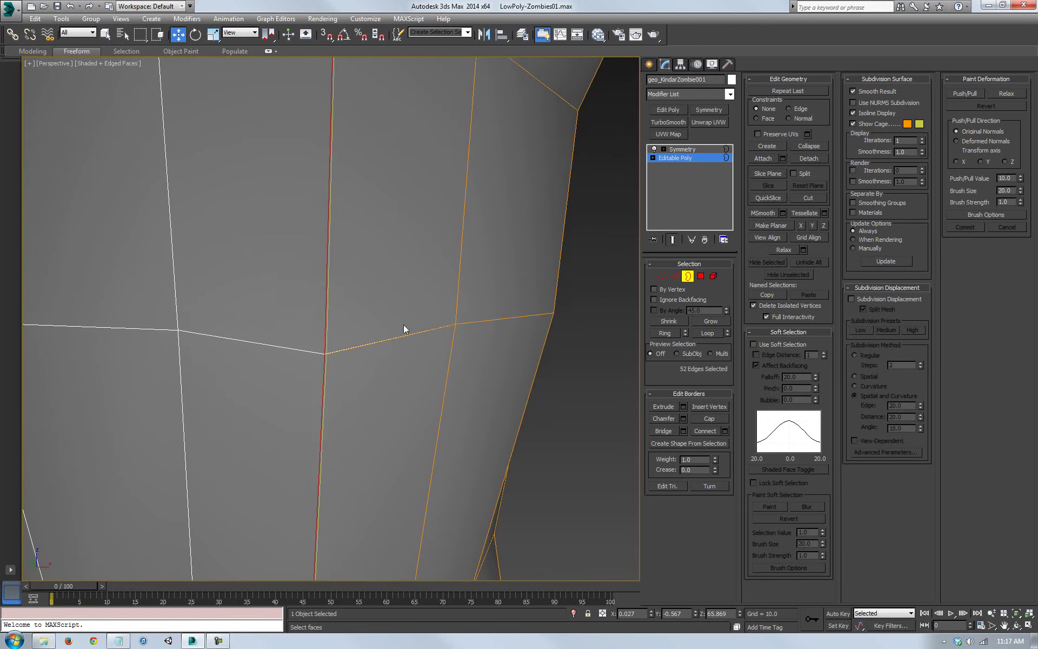
left_click(682, 150)
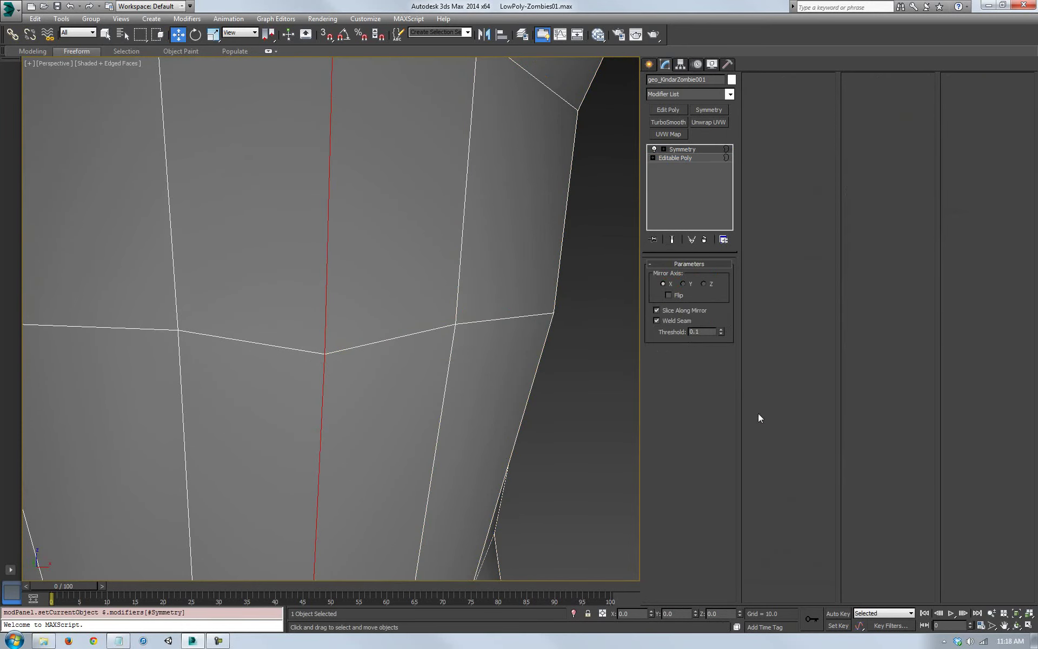
Return to the Editable Poly level's centre border selection and set its X position to 0
scroll(346, 389, "down", 2)
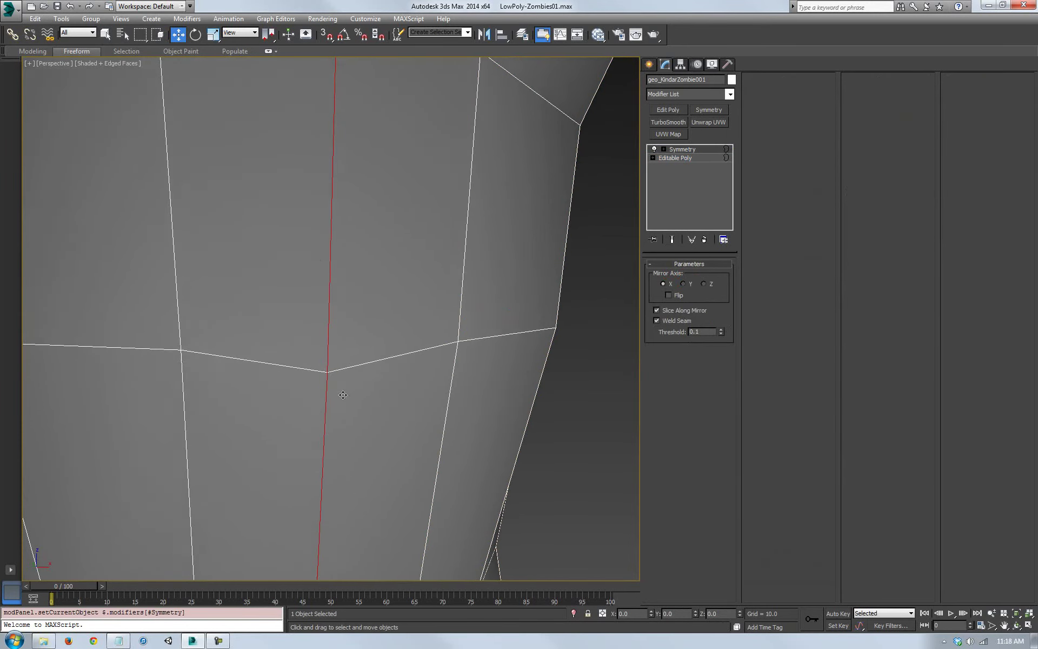
scroll(361, 369, "down", 2)
left_click(669, 158)
scroll(345, 400, "up", 2)
scroll(344, 401, "down", 2)
scroll(379, 361, "down", 2)
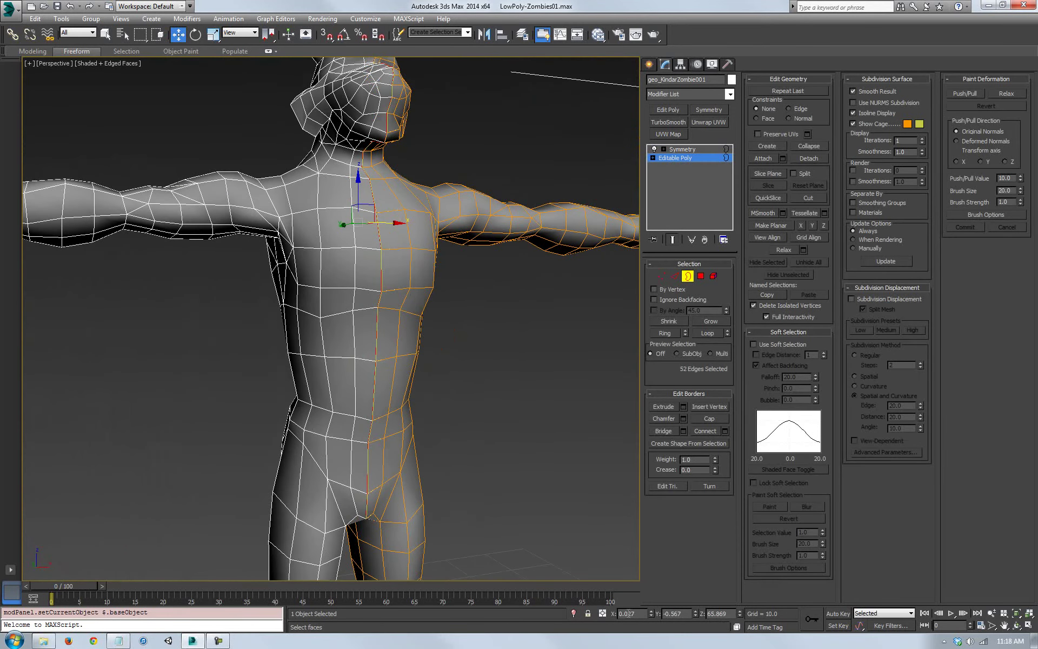
right_click(651, 613)
Move the centre border about 24.5 units along X, away from the mirror plane, and reset its X position to 0
middle_click_drag(339, 305, 331, 363)
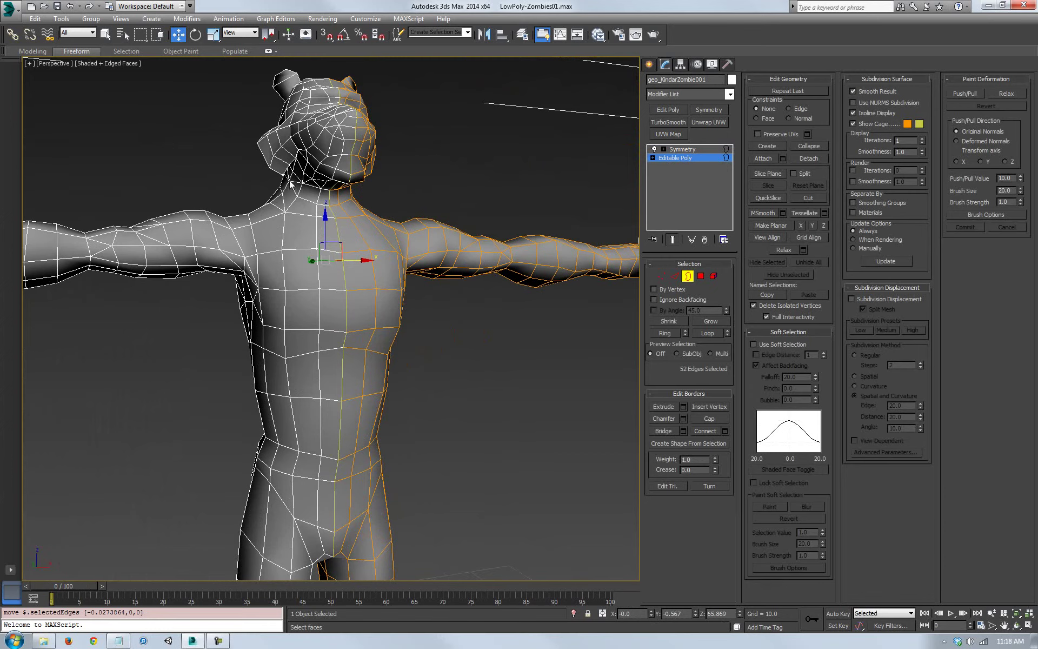
left_click_drag(361, 260, 565, 269)
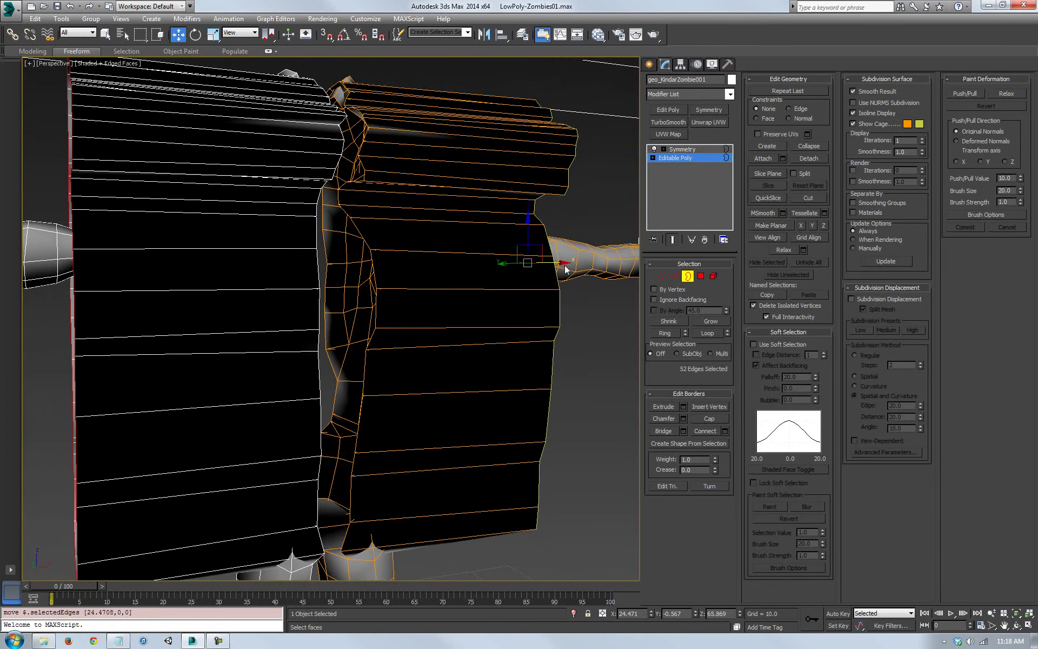
right_click(651, 612)
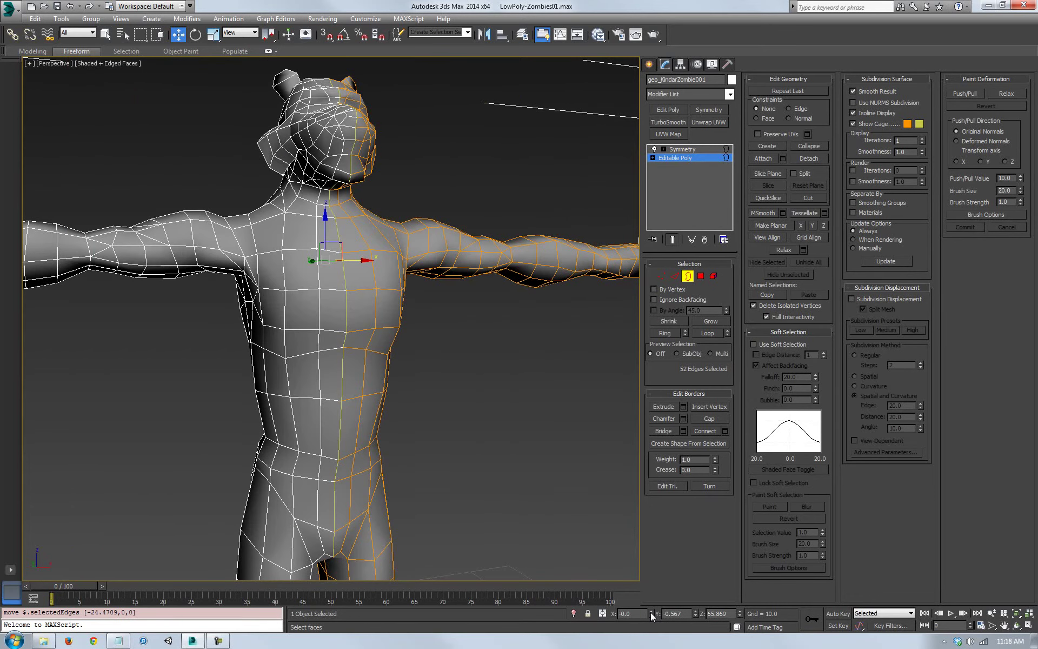
middle_click_drag(294, 339, 313, 343, "alt")
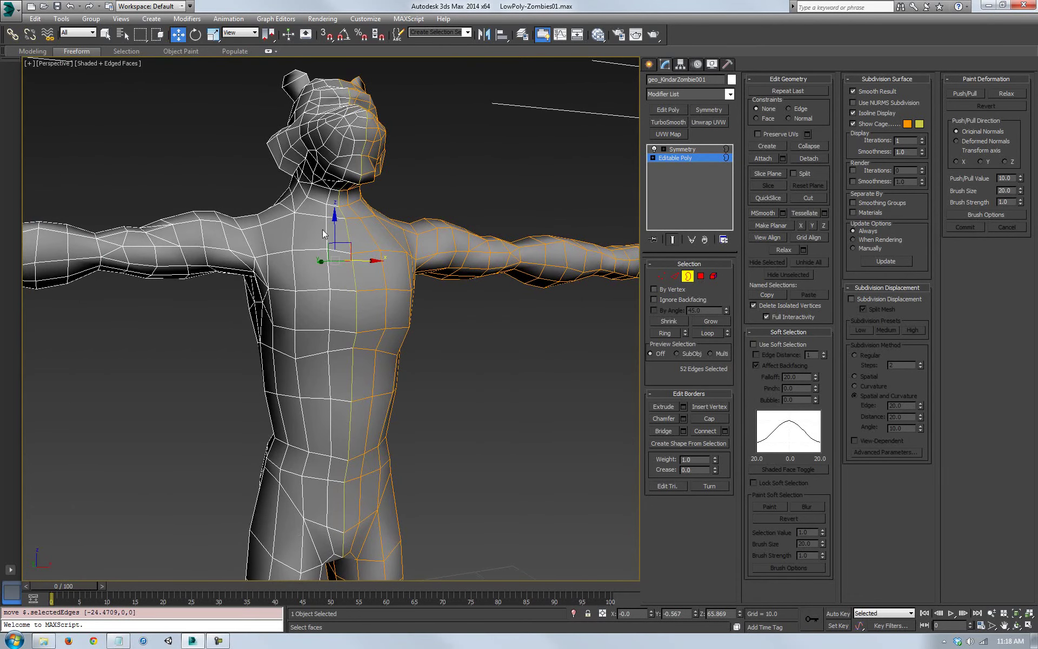
middle_click_drag(466, 267, 431, 349, "alt")
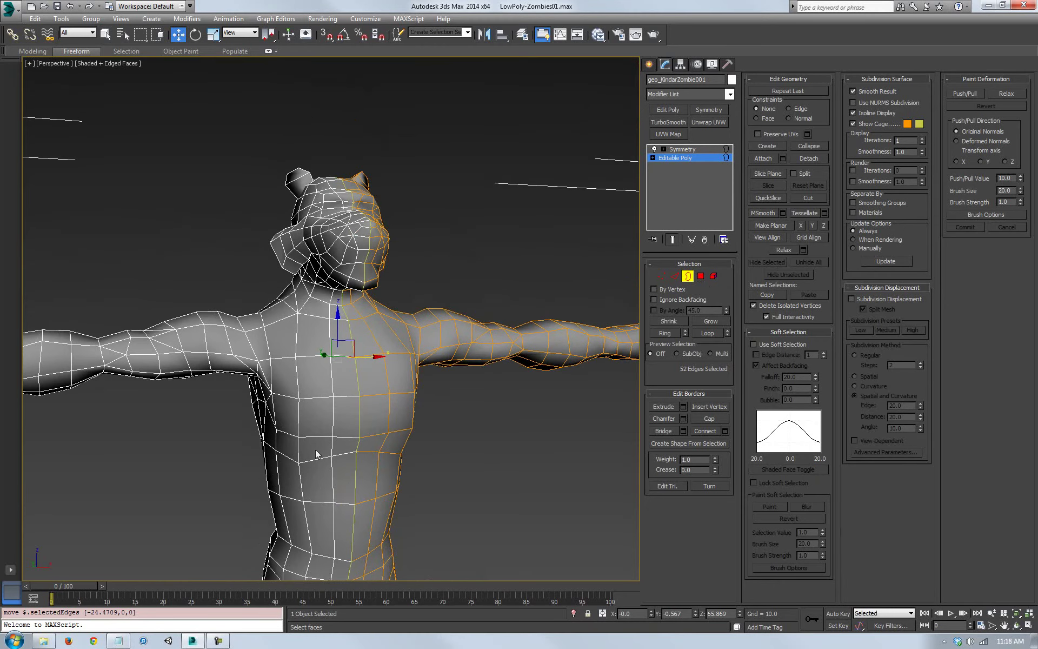
middle_click_drag(382, 388, 485, 385, "alt")
middle_click_drag(363, 314, 361, 298, "alt")
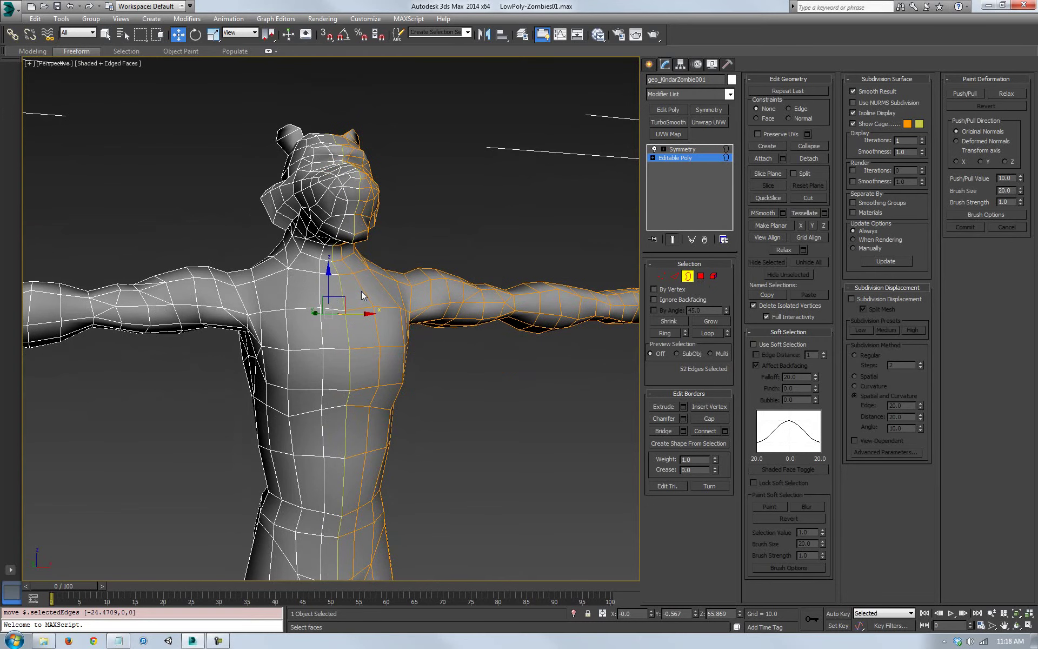
middle_click_drag(383, 296, 427, 248, "alt")
Narrow the command panel to enlarge the viewport and leave border editing, framing both full characters
left_click_drag(645, 306, 794, 299)
middle_click_drag(406, 279, 535, 341, "alt")
left_click(787, 275)
scroll(519, 325, "down", 3)
scroll(557, 431, "down", 3)
middle_click_drag(545, 433, 541, 379, "alt")
left_click(1016, 625)
left_click_drag(469, 344, 420, 357)
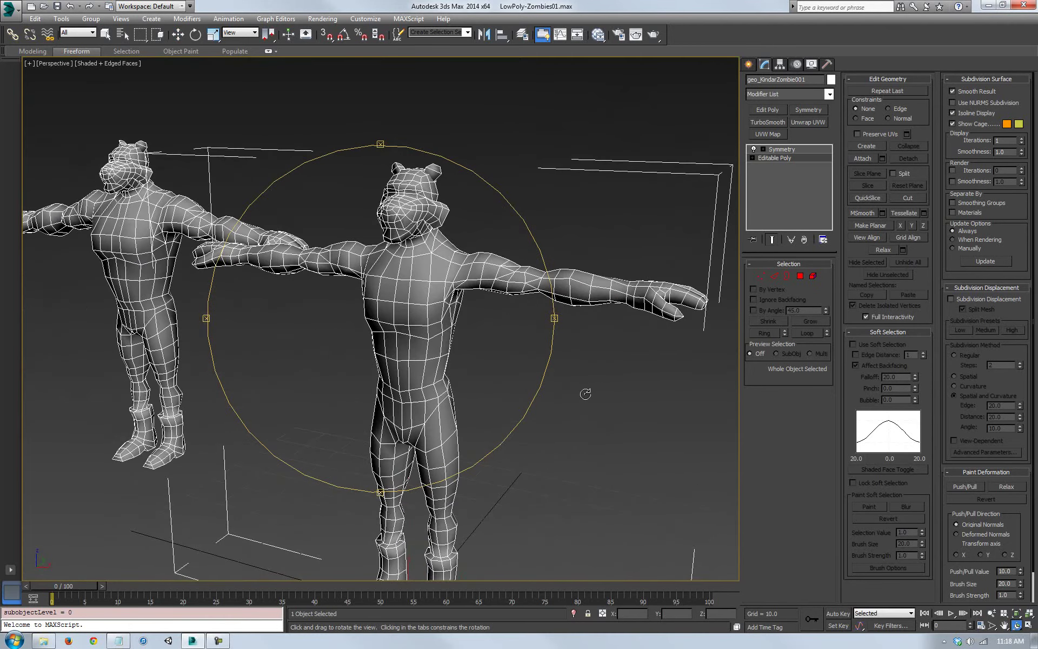
middle_click_drag(581, 390, 578, 373)
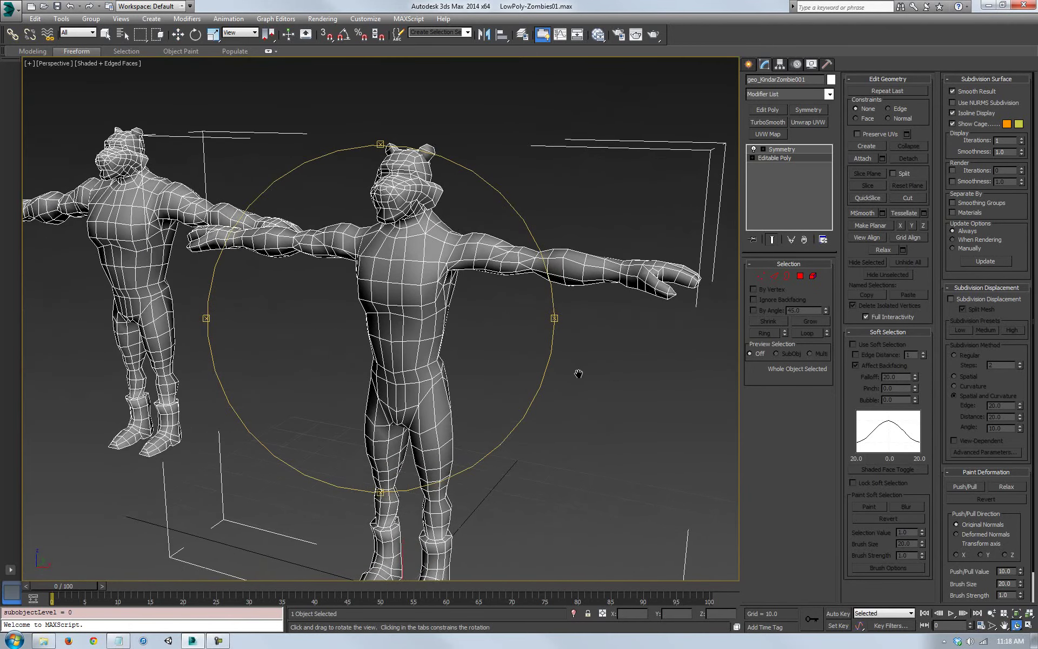
Enter polygon editing with Use Soft Selection enabled and clear the current polygon selection
left_click(800, 276)
left_click(854, 343)
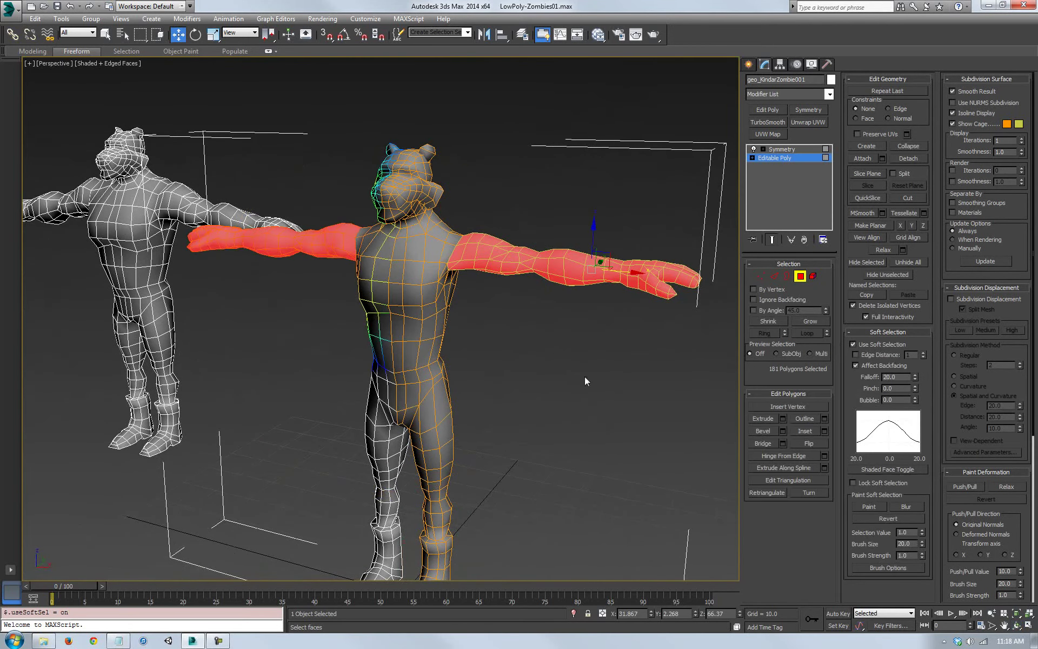
left_click(526, 348)
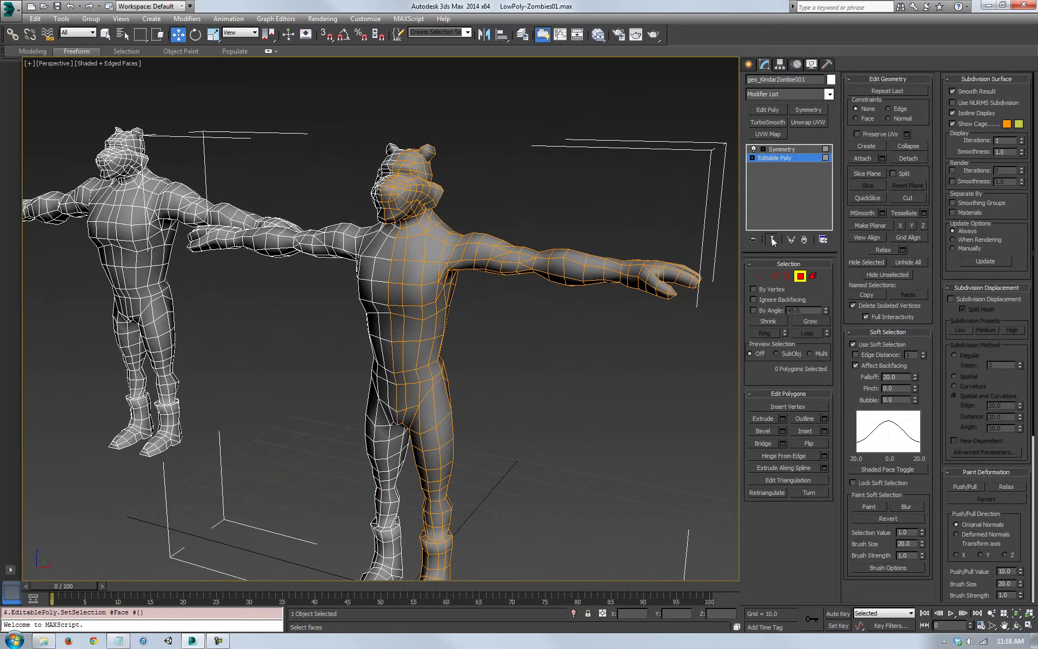
Turn off the Show Cage display and select one polygon on the side of the lower chest
left_click(953, 125)
middle_click_drag(531, 319, 675, 401, "alt")
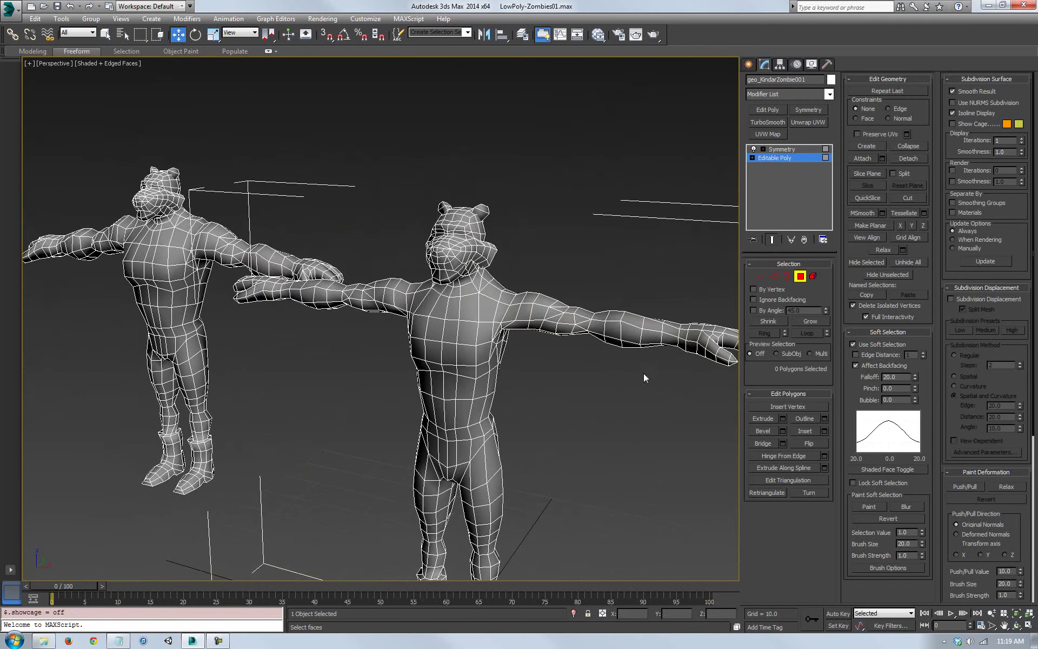
left_click(480, 355)
middle_click_drag(586, 427, 566, 425, "alt")
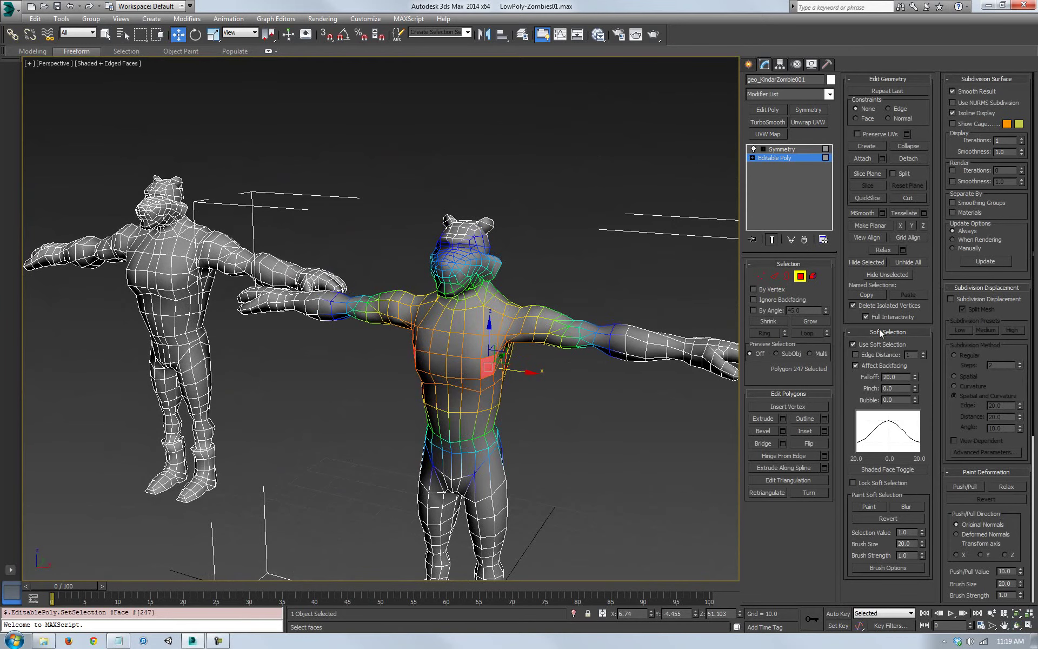
Try moving the chest polygon with soft selection to see how far the surrounding mesh follows
middle_click_drag(519, 370, 527, 363, "alt")
mouse_move(530, 365)
left_mouse_down()
mouse_move(569, 365)
mouse_move(504, 366)
mouse_move(586, 366)
mouse_move(541, 375)
left_mouse_up()
middle_click_drag(580, 414, 523, 346, "alt")
left_click_drag(520, 355, 491, 357)
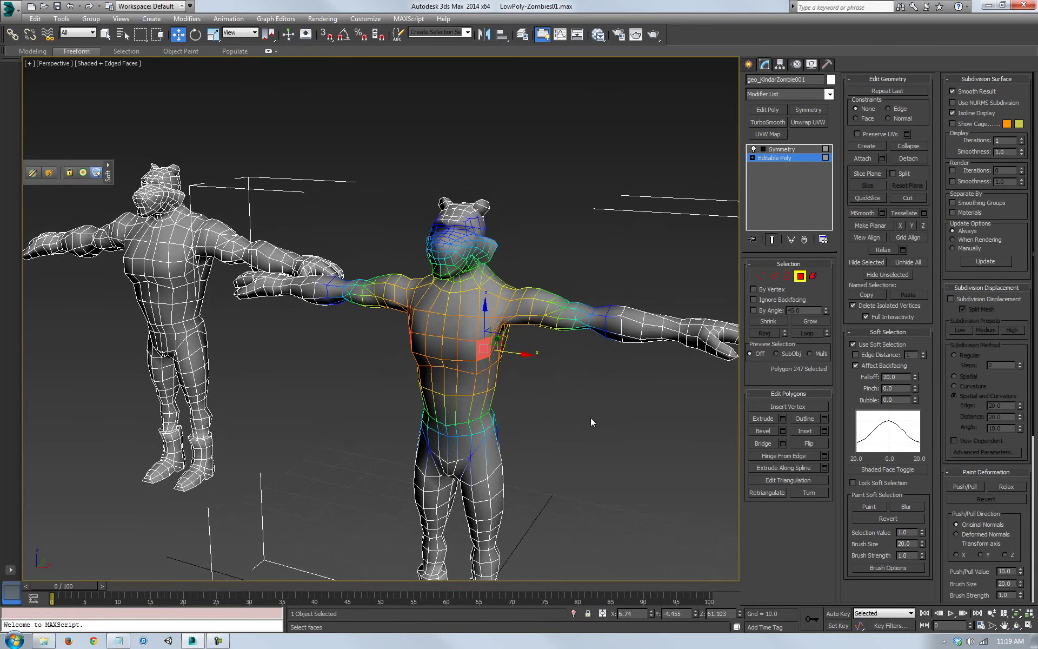
middle_click_drag(590, 418, 599, 419, "alt")
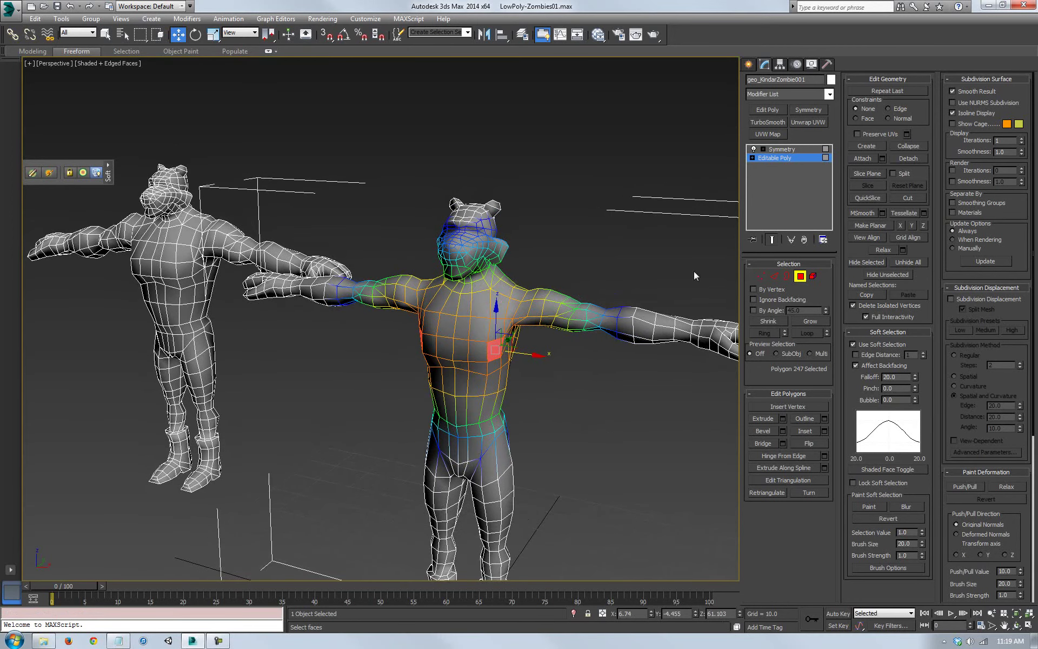
Reset the soft selection falloff to 0 and raise it to 6.374
right_click(914, 375)
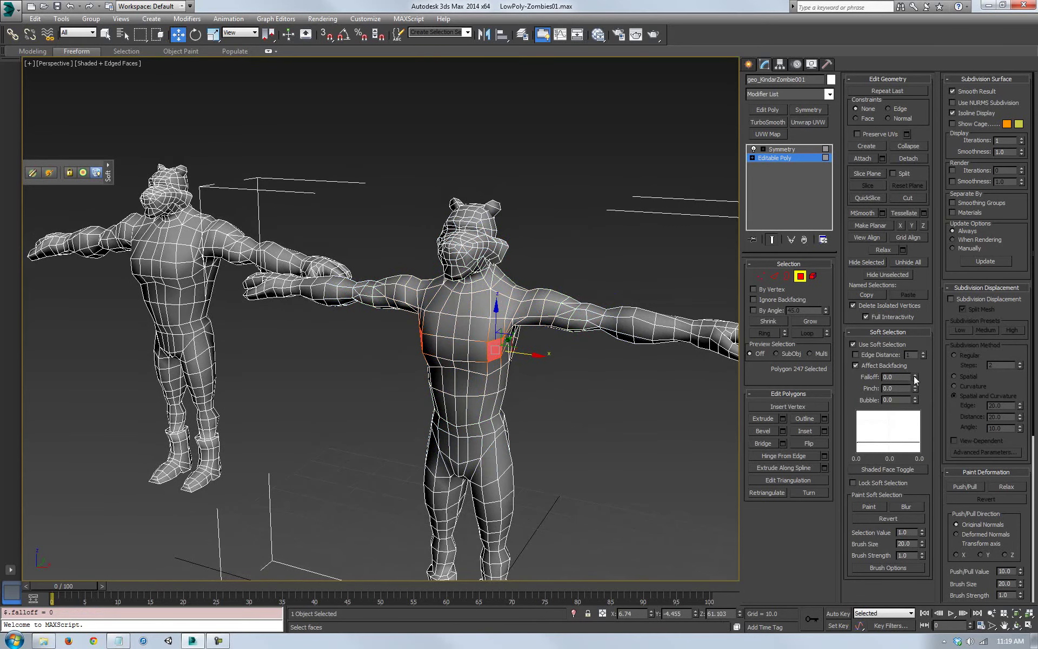
left_click_drag(915, 376, 915, 364)
left_click_drag(916, 376, 913, 346)
left_click_drag(914, 375, 912, 263)
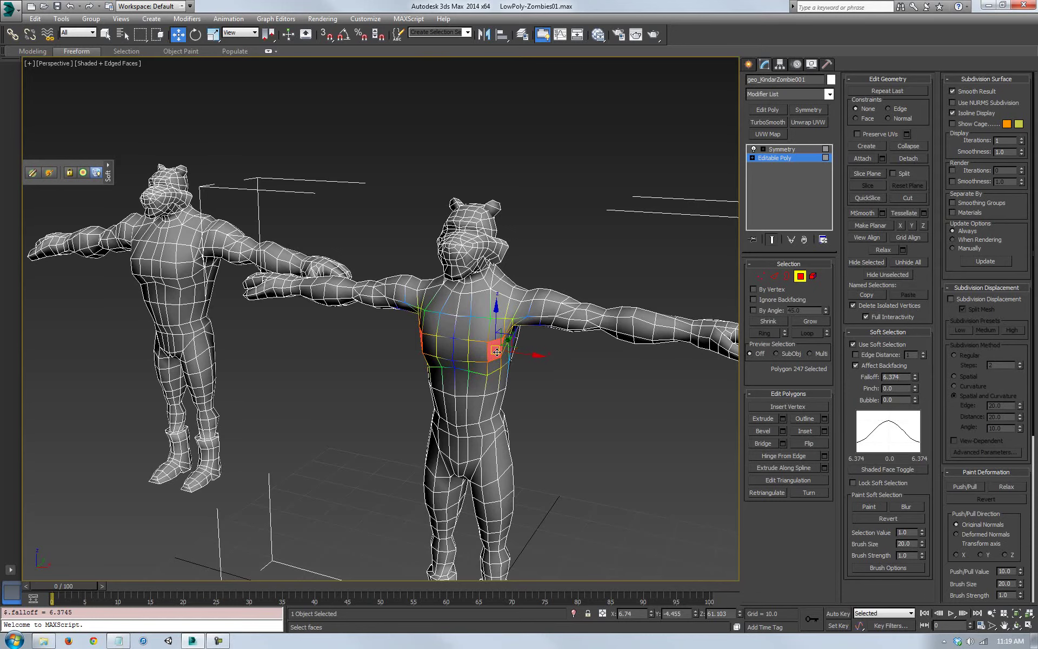
Select the polygon at the tip of the hand's thumb with soft selection active
middle_click_drag(622, 413, 491, 418)
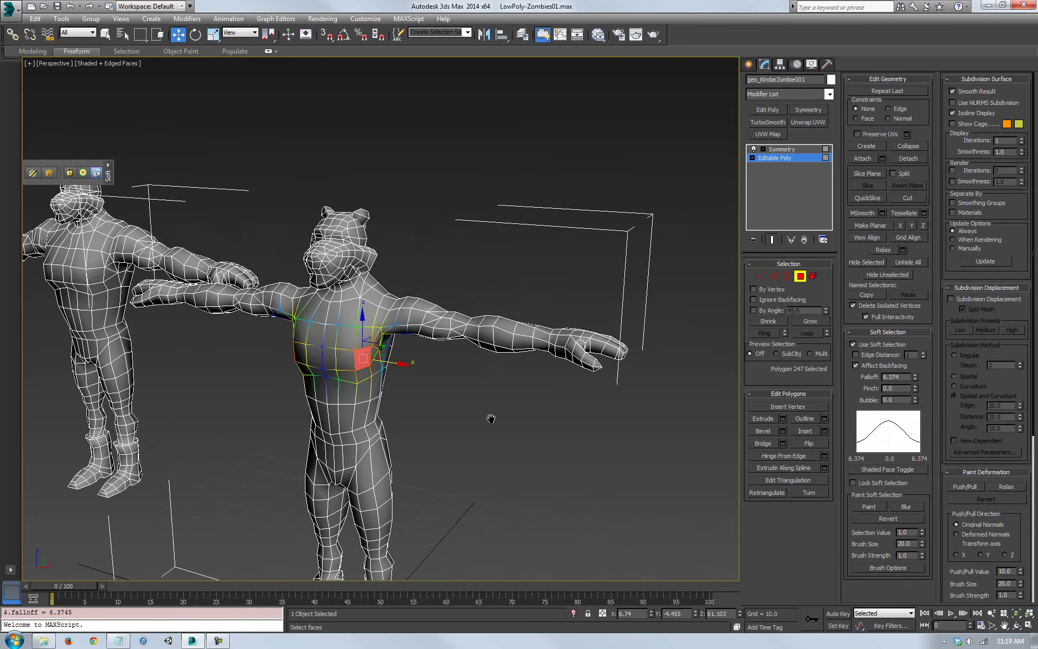
left_click(598, 364)
middle_click_drag(615, 394, 443, 433)
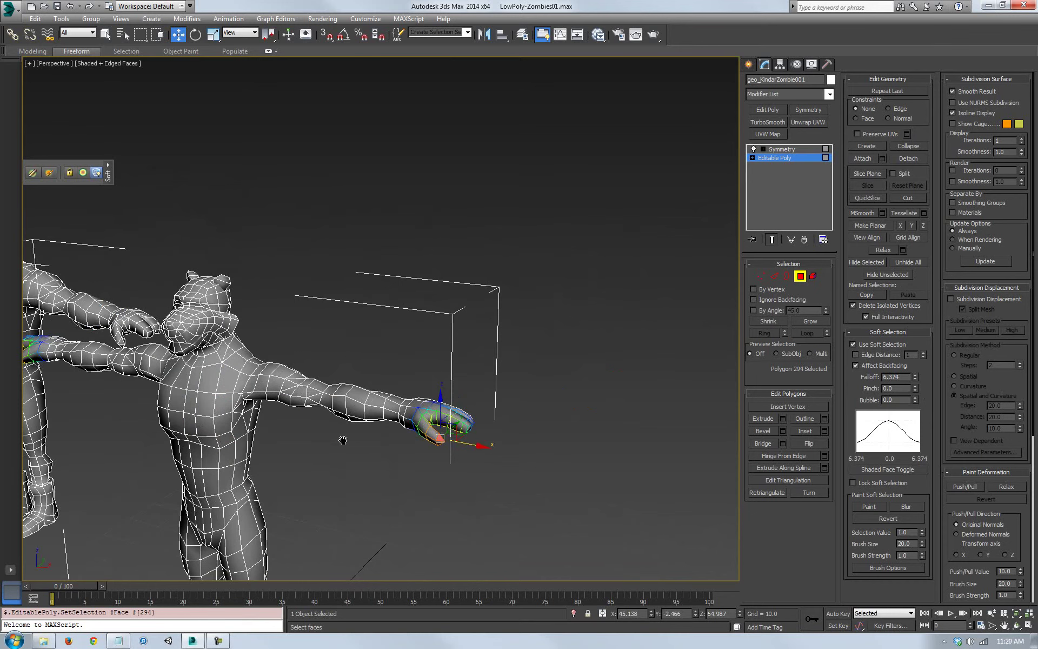
middle_click_drag(270, 444, 452, 406)
Try pulling the soft-selected thumb tip downward and undo the move
left_click_drag(580, 357, 577, 406)
key("ctrl+z")
middle_click_drag(410, 448, 429, 451)
Limit the soft selection by Edge Distance with a value of 3, switching the option off and on to compare
left_click(856, 354)
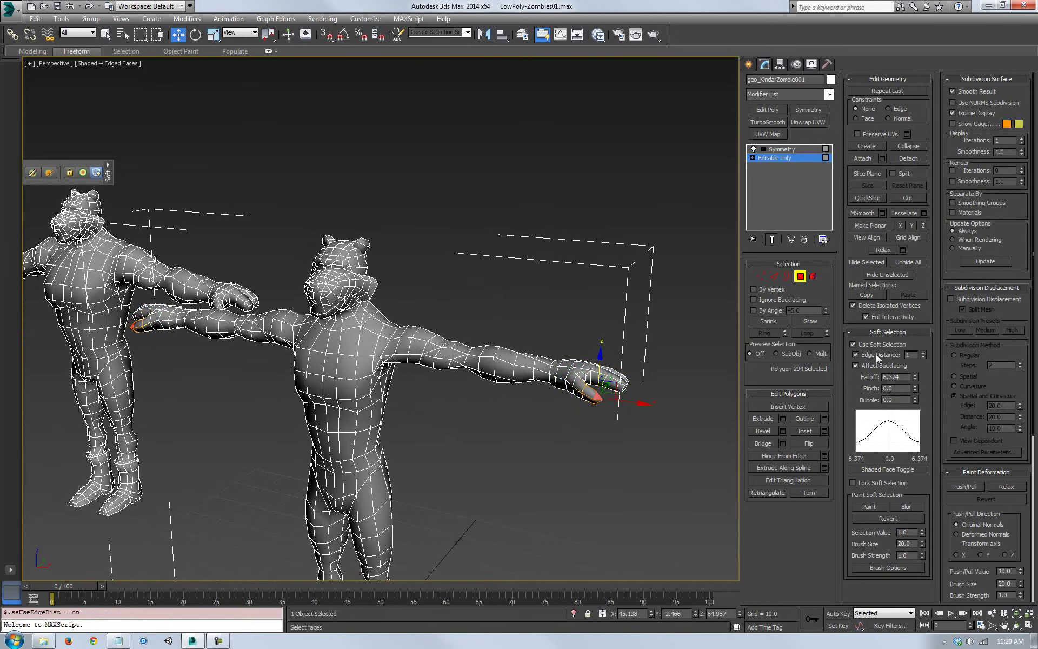
left_click(923, 352)
left_click(923, 352)
left_click_drag(923, 348, 923, 350)
left_click(923, 352)
left_click(856, 355)
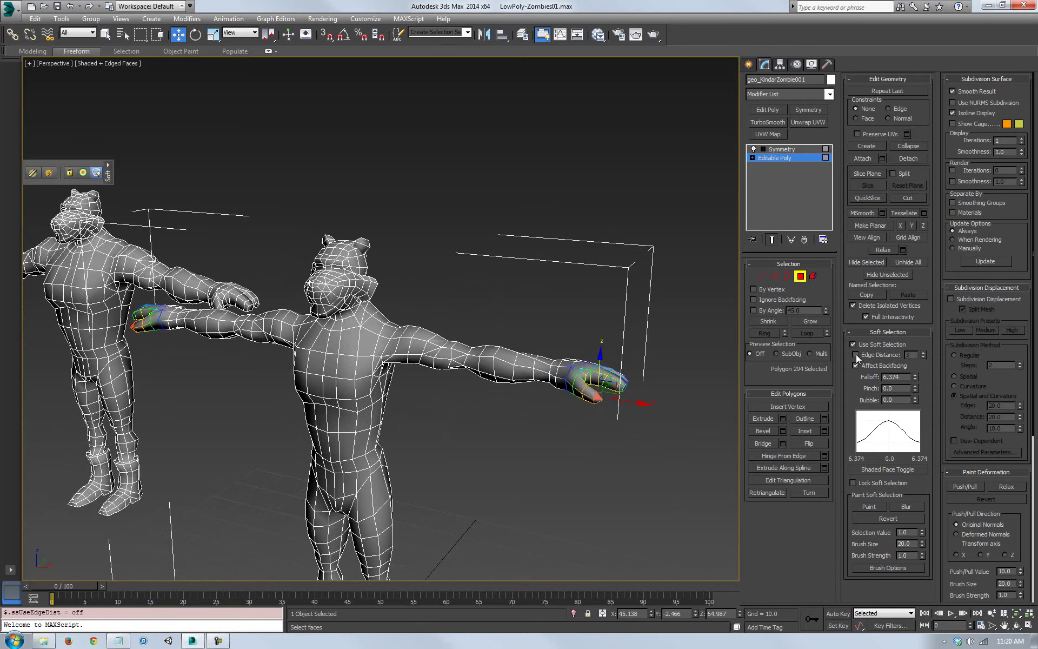
left_click(855, 355)
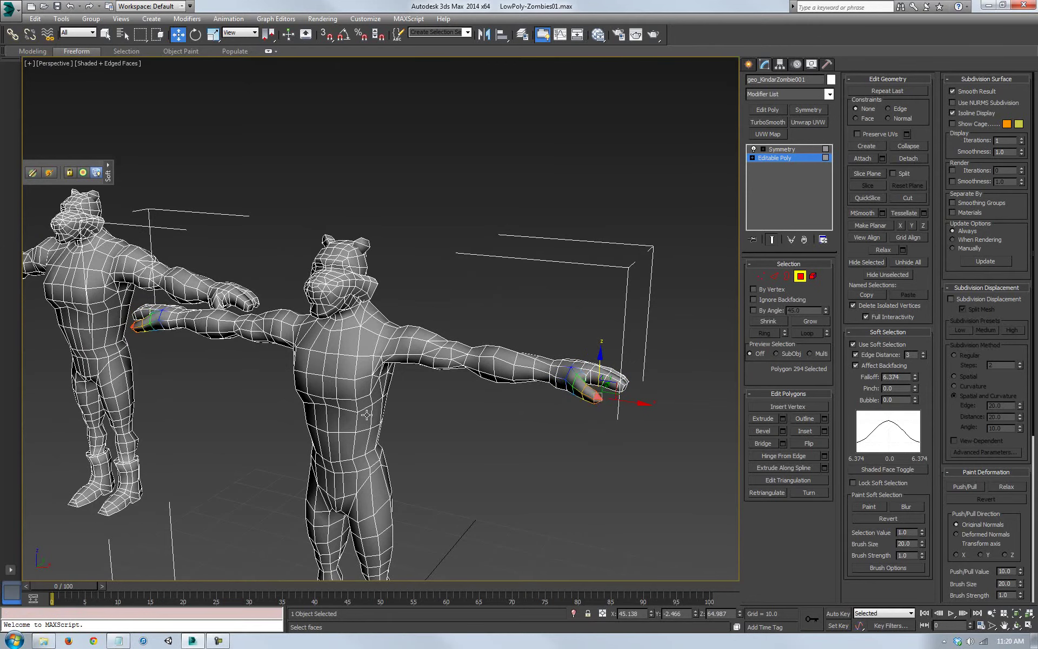
Reselect the polygon on the side of the lower chest and set the soft selection's Edge Distance to 1
middle_click_drag(367, 415, 397, 420)
left_click(378, 389)
middle_click_drag(493, 475, 832, 450)
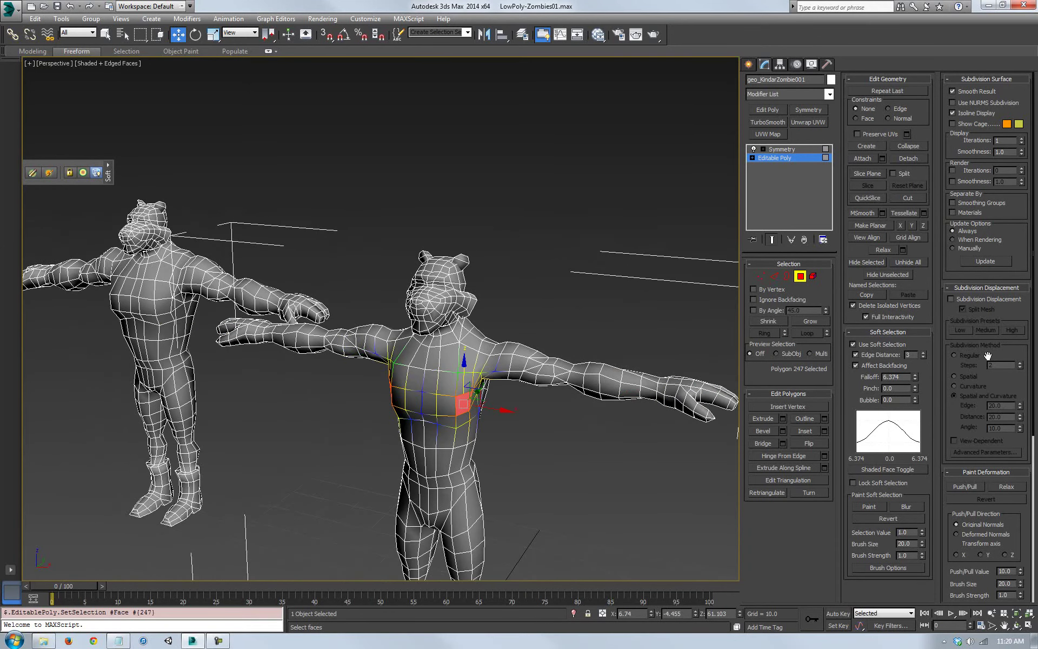
left_click(924, 357)
left_click(924, 357)
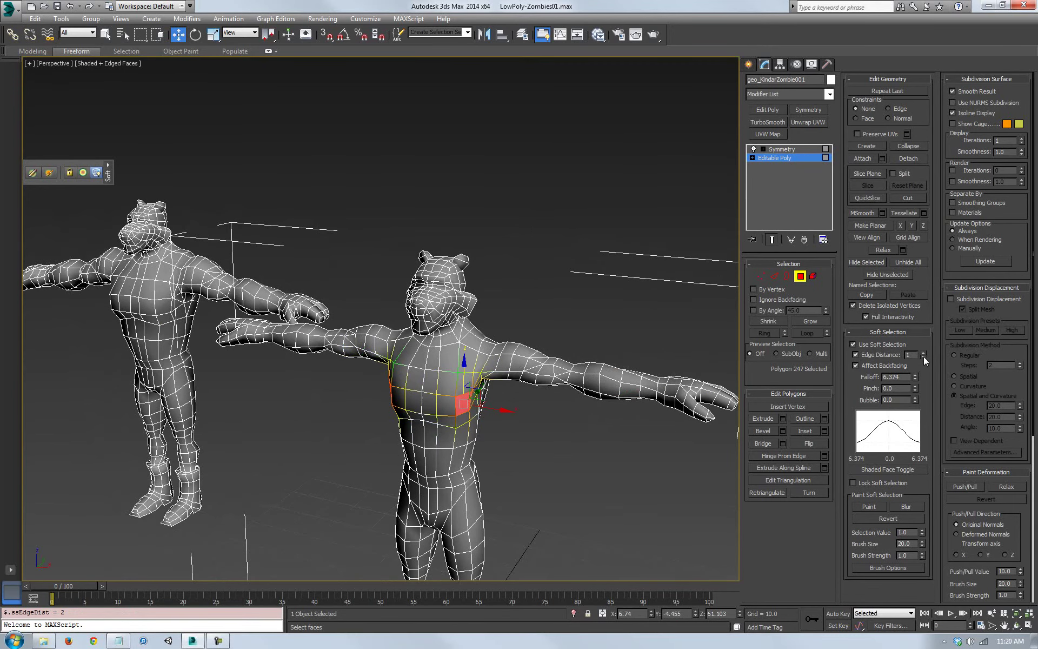
middle_click_drag(532, 456, 608, 441)
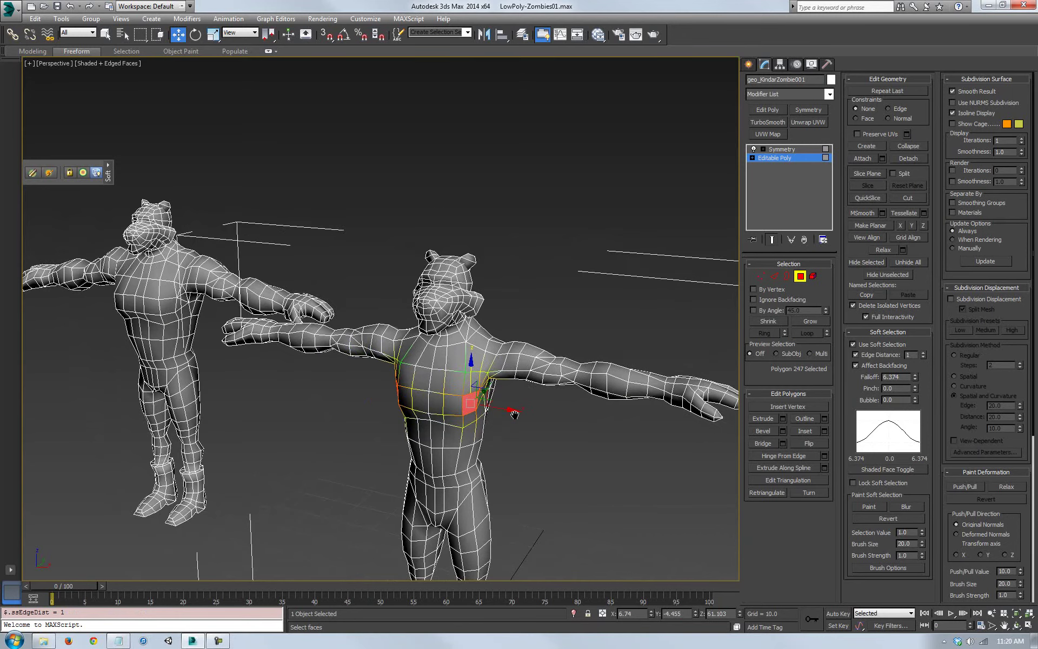
Relax the selected chest polygon, add its neighbour toward the centre to the selection and relax both
scroll(510, 403, "up", 7)
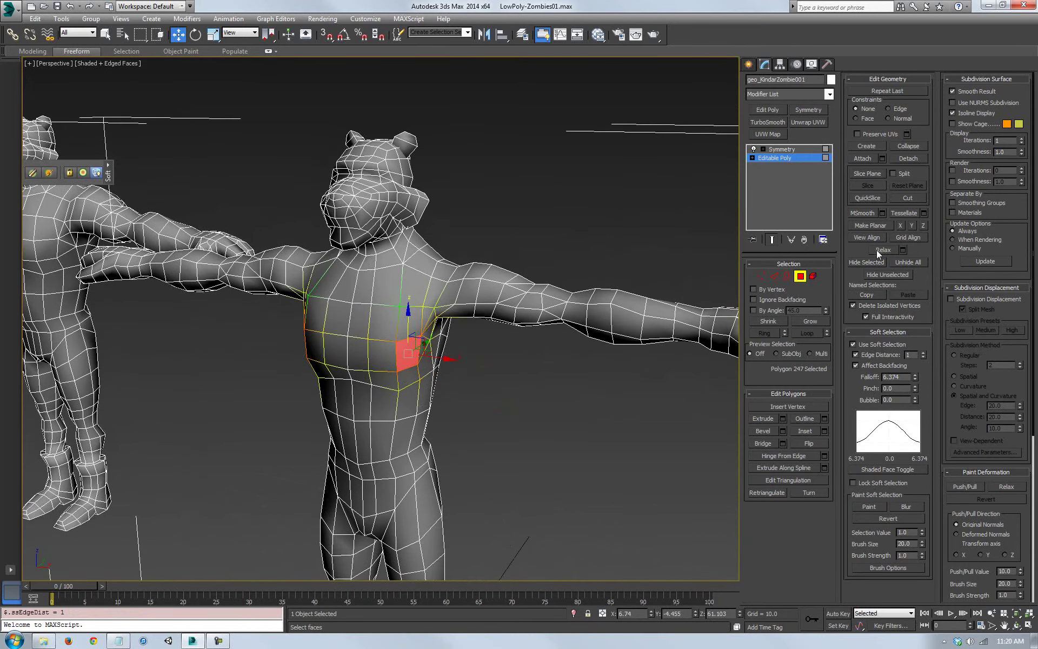
left_click(884, 249)
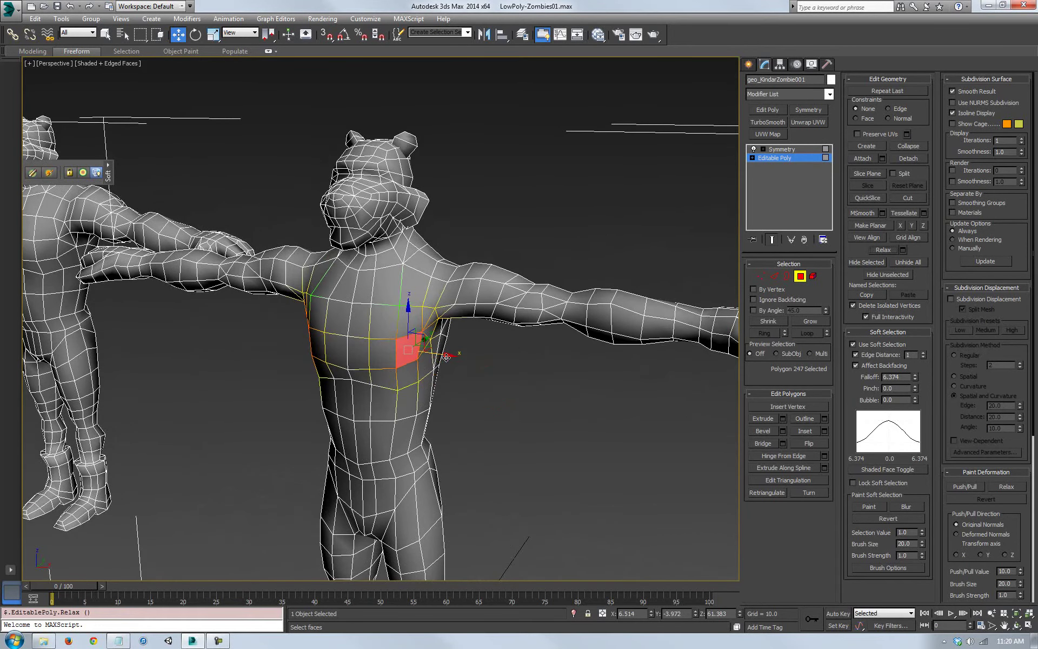
left_click(381, 354, "ctrl")
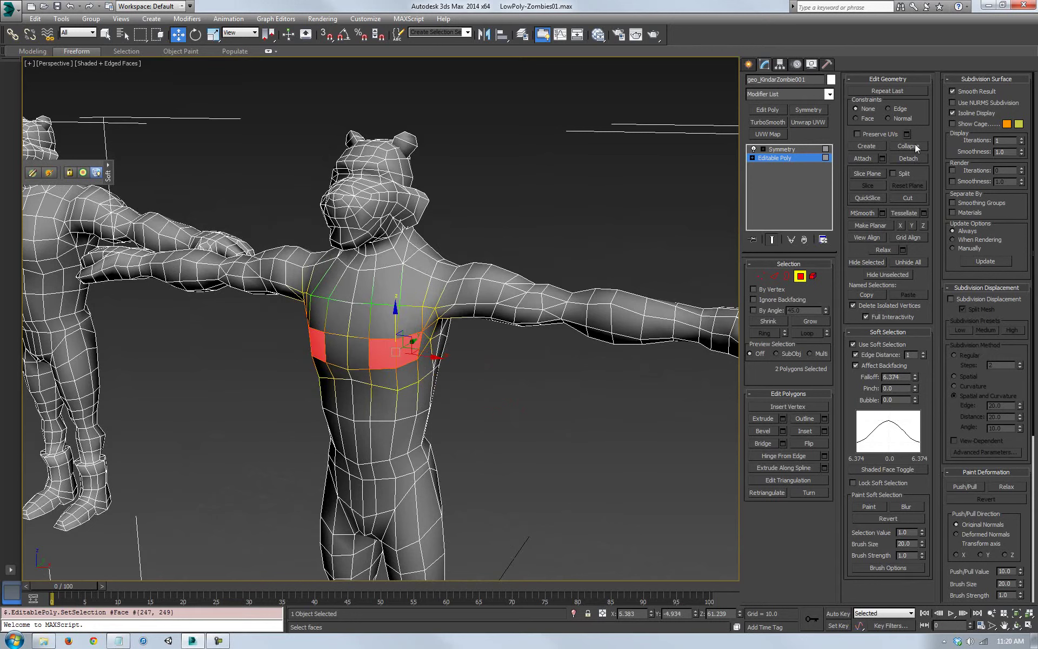
left_click(883, 249)
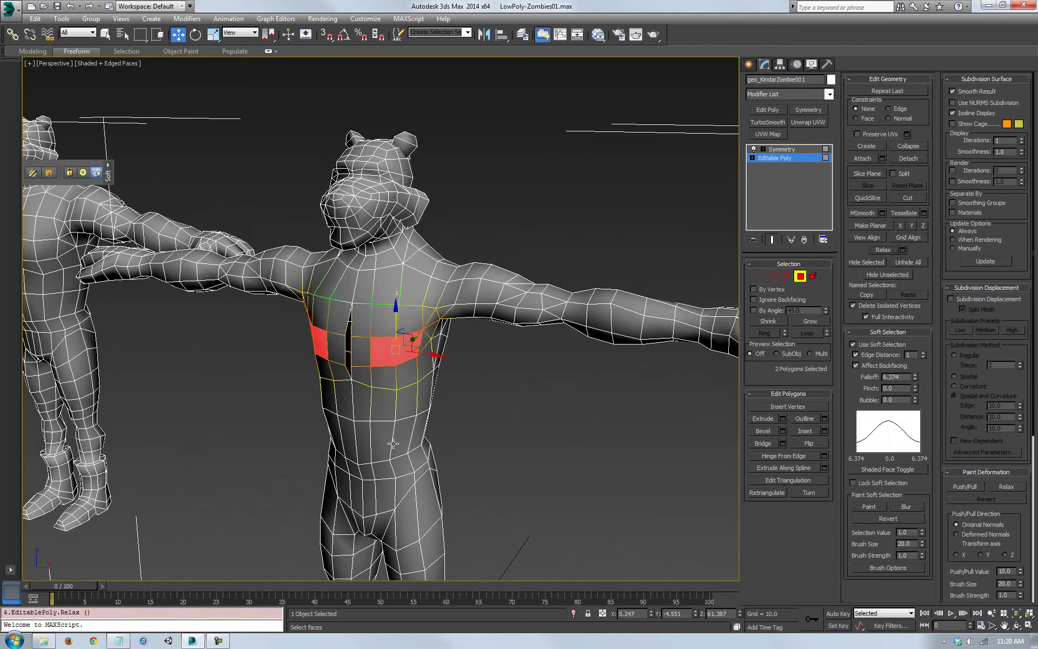
Select two stacked polygons along the side of the waist and relax them
left_click(426, 394)
left_click(418, 433, "ctrl")
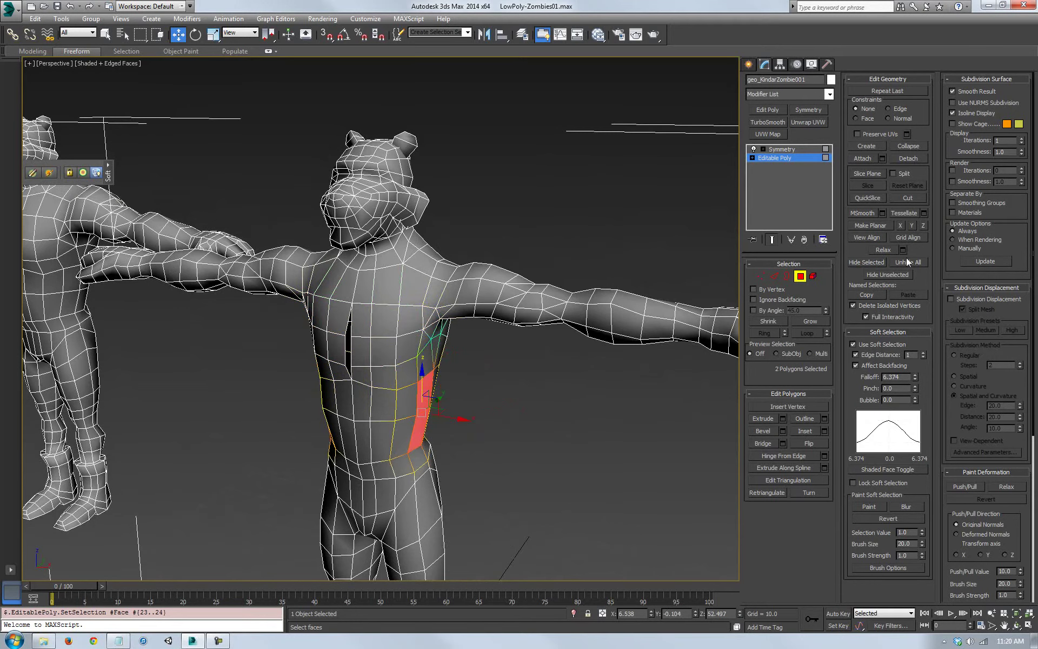
left_click(883, 250)
Add the two adjacent abdomen polygons to the waist selection and relax all four
middle_click_drag(551, 431, 456, 406, "alt")
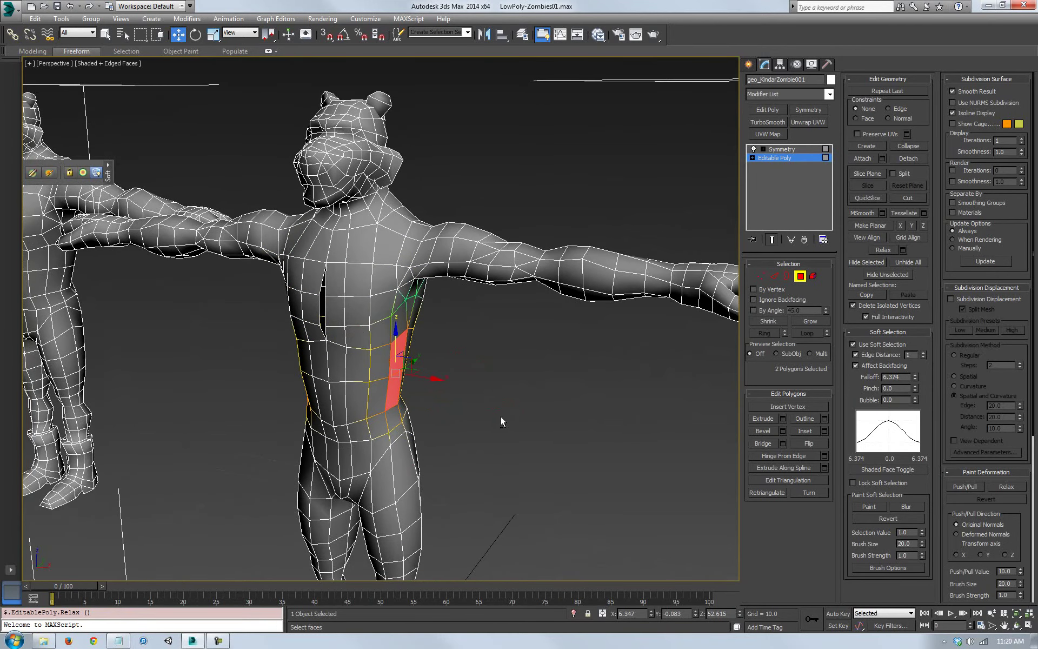
left_click(374, 365, "ctrl")
left_click(373, 406, "ctrl")
left_click(882, 249)
Select three adjacent polygons on the upper back beside the shoulder blade and relax them
left_click(1017, 625)
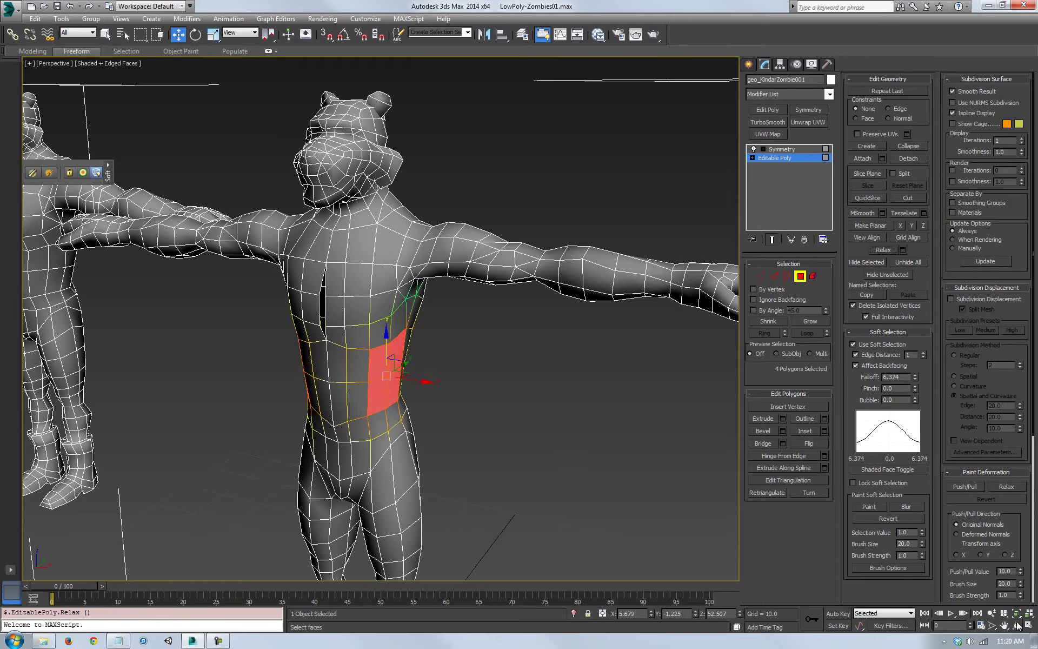
left_click_drag(369, 326, 292, 321)
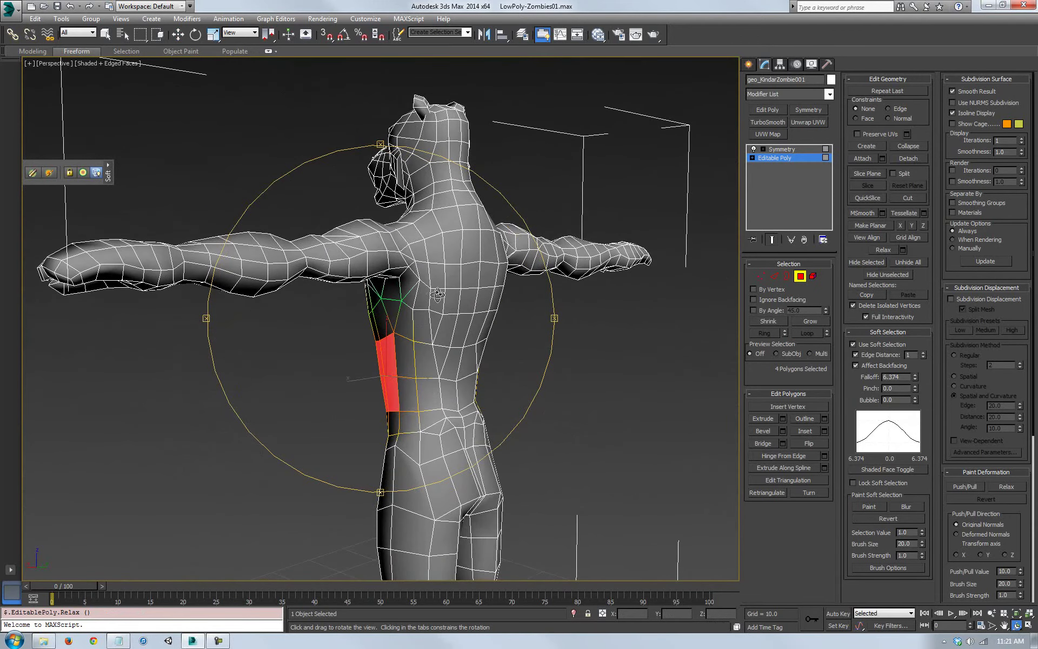
key("w")
left_click(430, 300)
left_click(438, 310, "ctrl")
left_click(440, 274, "ctrl")
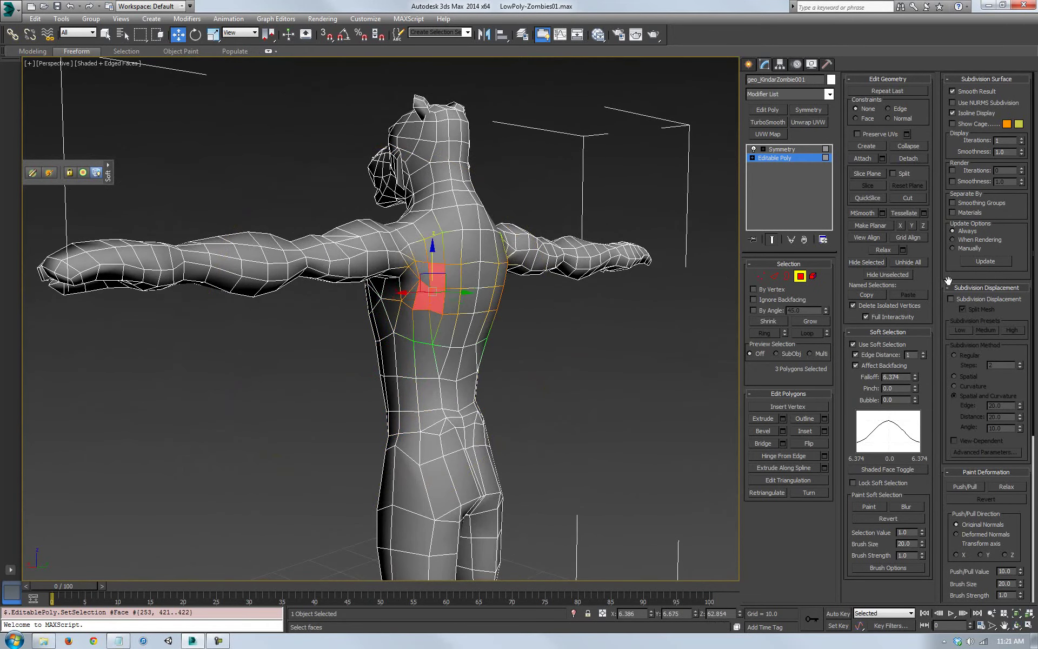
left_click(883, 250)
Relax the polygon at the top of the back, and relax the adjoining polygon at the back of the neck
left_click(441, 216)
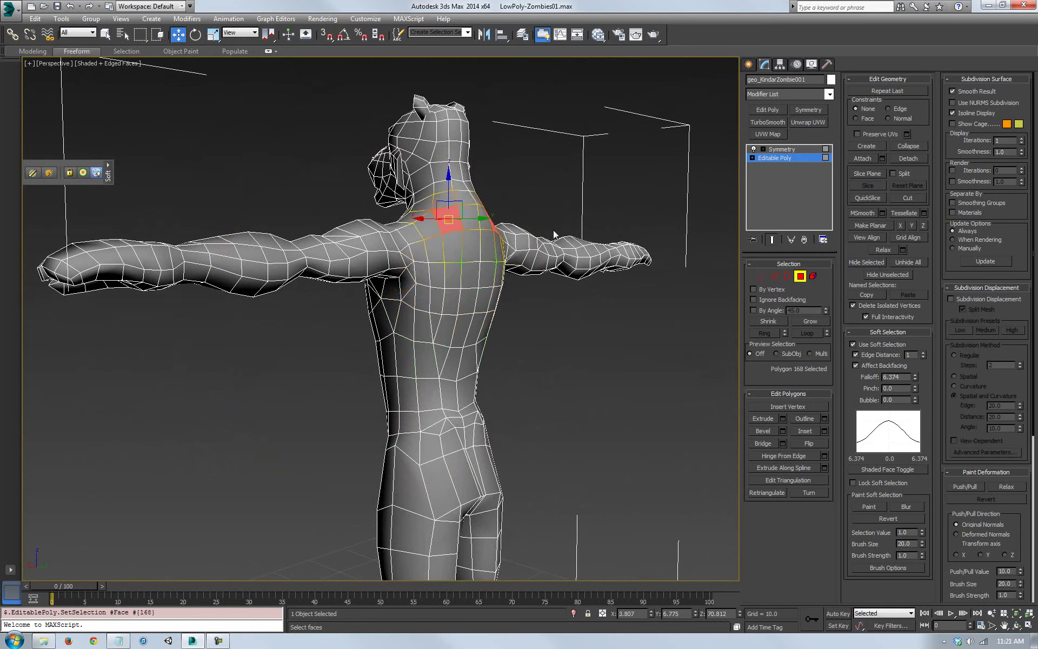
left_click(888, 250)
left_click(460, 199)
left_click(887, 250)
middle_click_drag(433, 244, 469, 302, "alt")
left_click(903, 250)
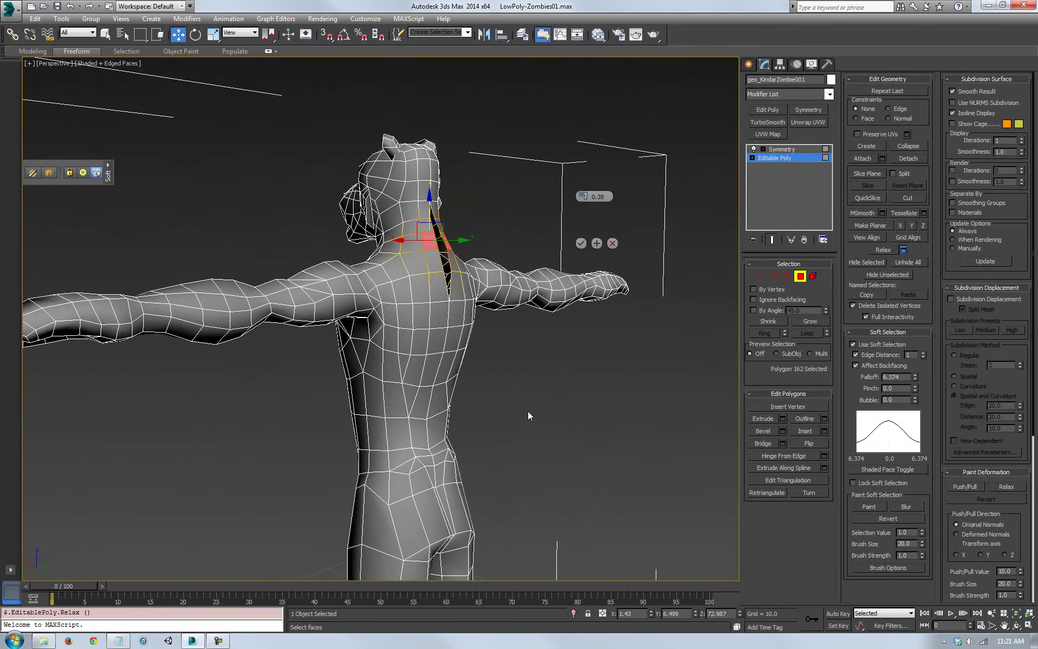
left_click(612, 243)
mouse_move(605, 255)
middle_mouse_down("alt")
mouse_move(488, 336)
mouse_move(523, 357)
middle_mouse_up("alt")
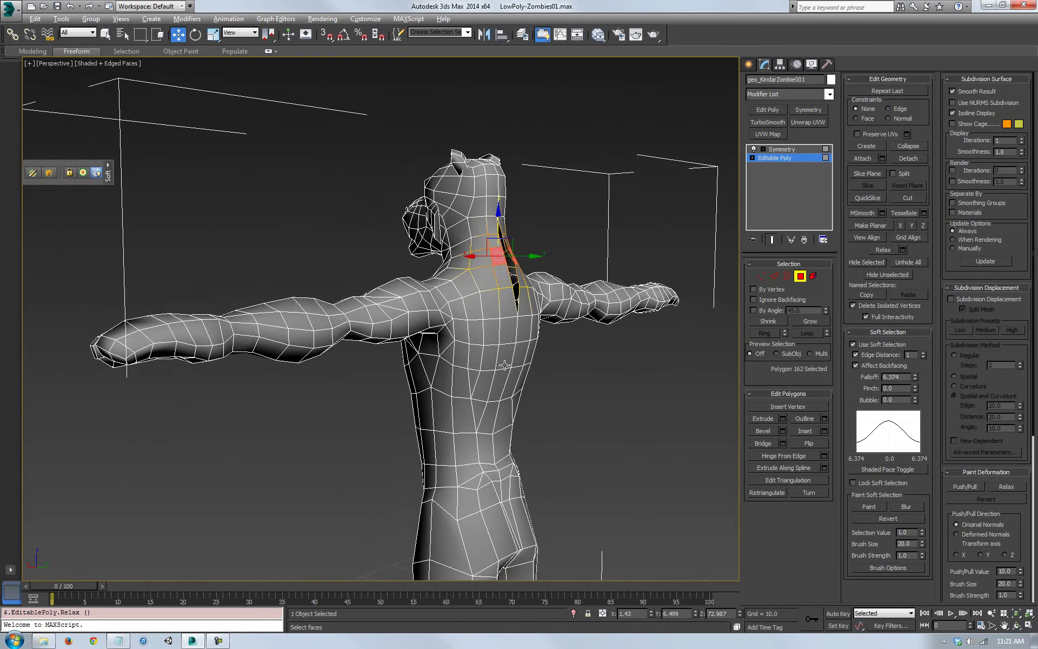
Move the selected back-of-neck polygon about 0.63 forward along Y and 0.32 down in a side view
left_click(1017, 626)
left_click_drag(476, 368, 506, 373)
left_click_drag(357, 381, 380, 378)
key("w")
left_click_drag(510, 245, 508, 245)
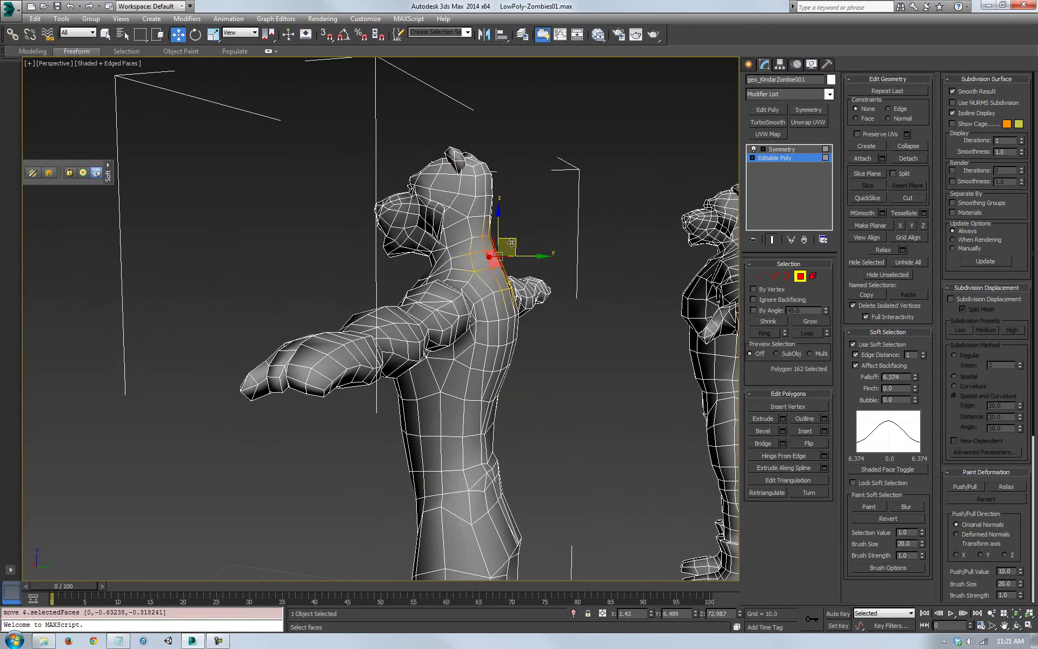
Push the upper-back polygon about 0.38 forward along Y, and reposition the two mid-back polygons below it to refine the back's profile
left_click(509, 327)
left_click_drag(510, 328, 505, 328)
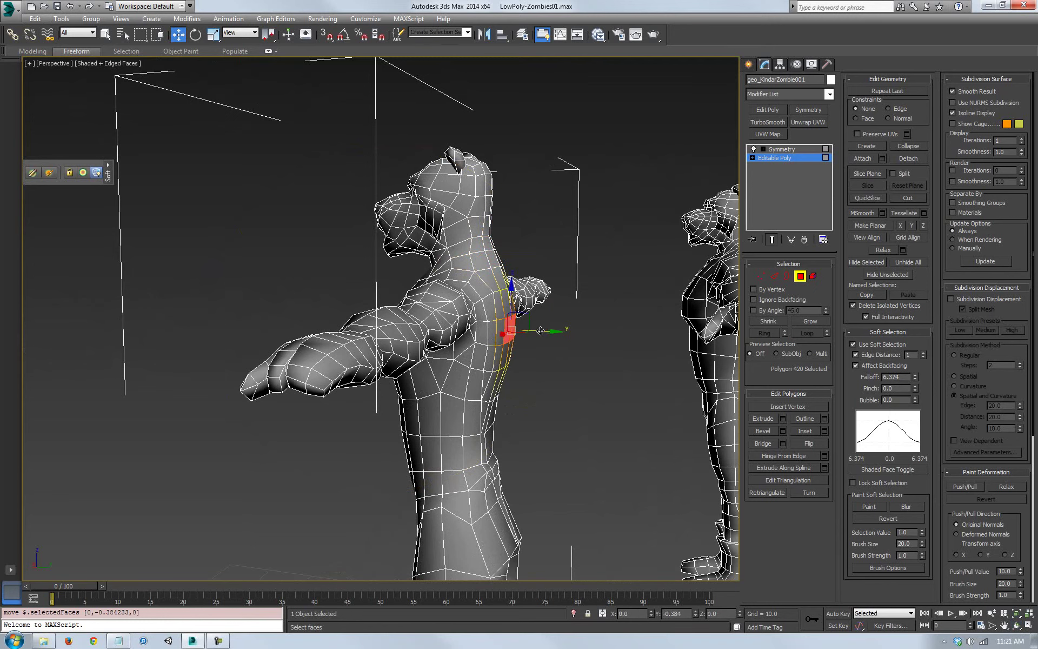
left_click(490, 391)
left_click_drag(507, 374, 516, 337)
left_click(505, 359, "ctrl")
left_click_drag(515, 337, 515, 340)
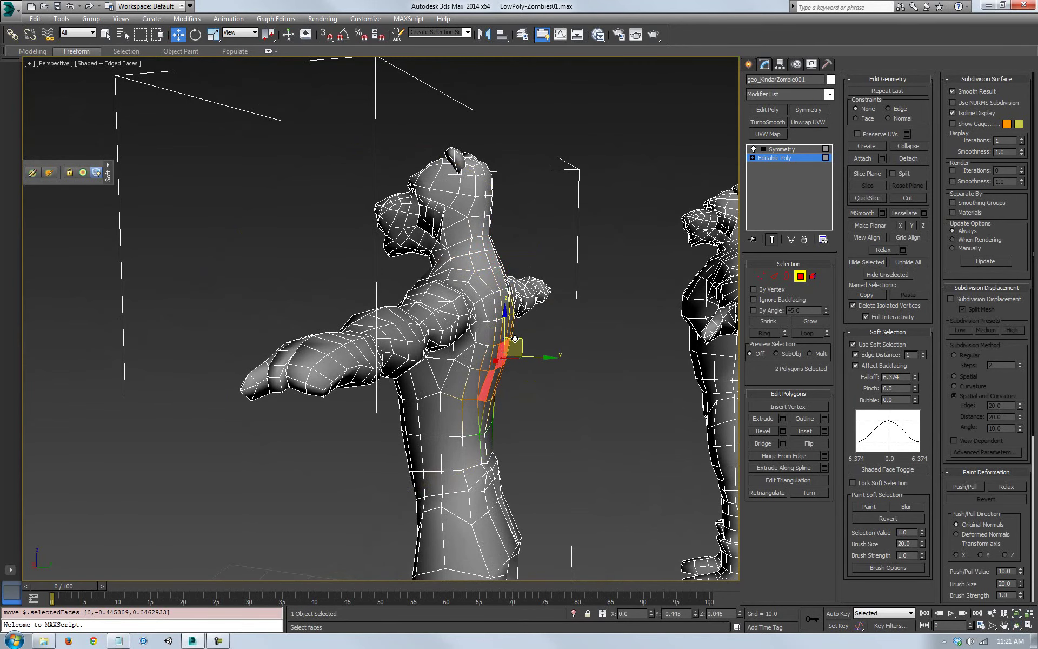
Select the four polygons forming the buttock on the editable half of the body and relax them
middle_click_drag(530, 422, 466, 264)
left_click(446, 376)
middle_click_drag(521, 399, 523, 361)
left_click(1016, 626)
left_click_drag(346, 325, 443, 358)
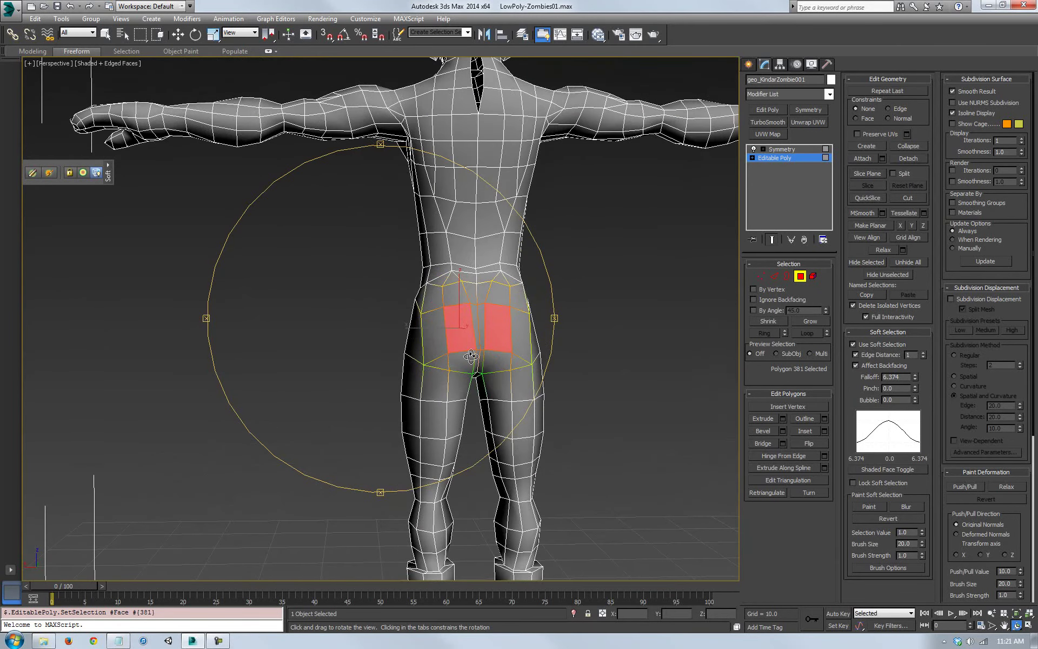
key("w")
left_click(438, 330, "ctrl")
left_click(435, 365, "ctrl")
left_click(443, 369, "ctrl")
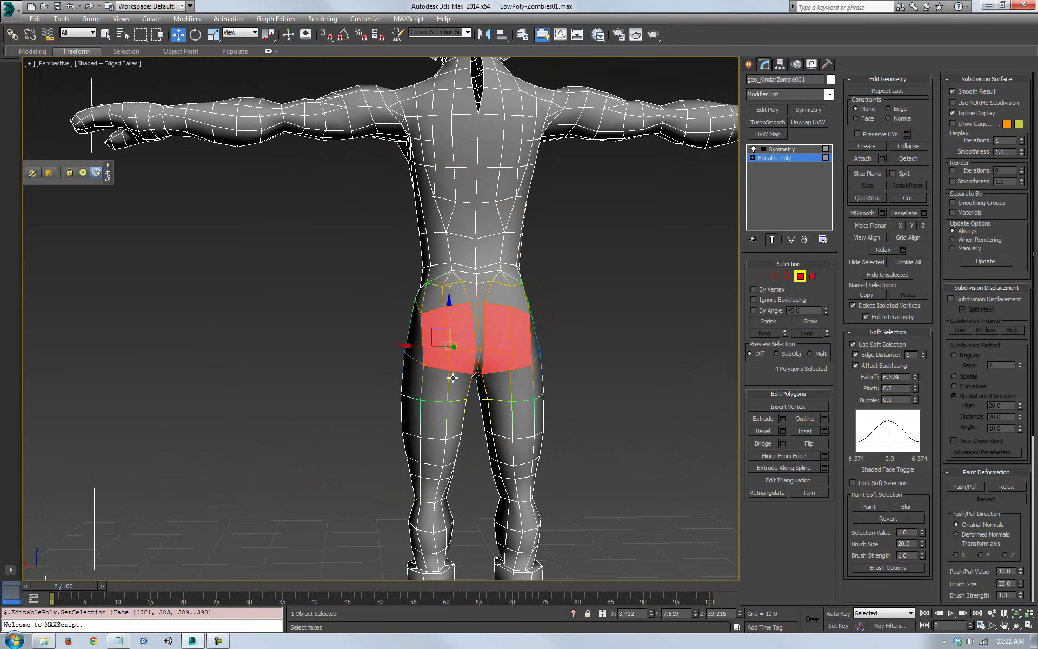
left_click(888, 251)
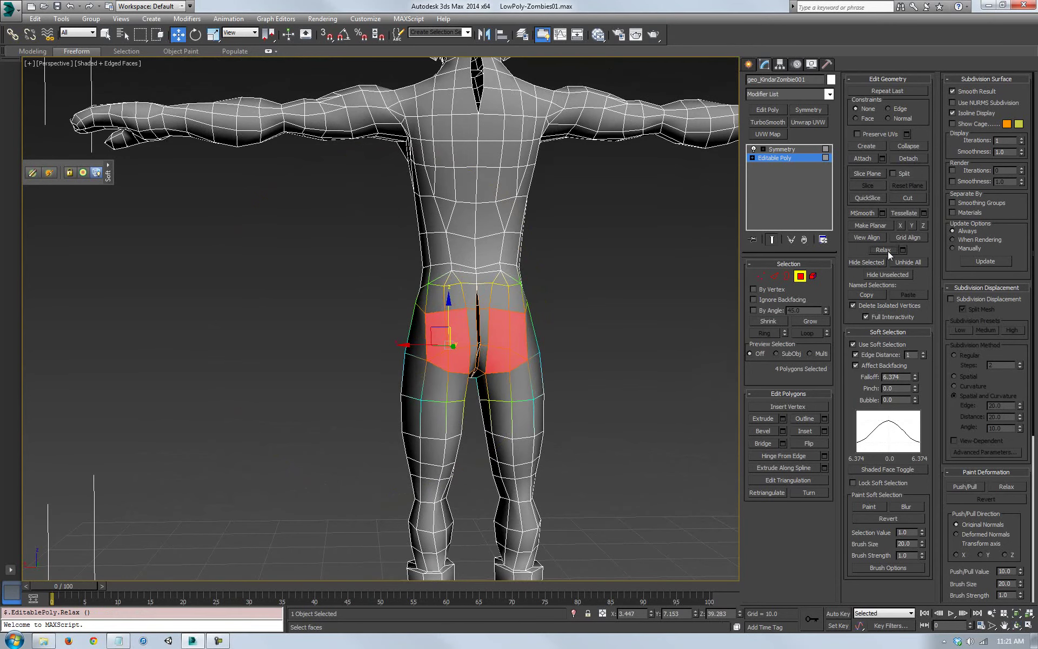
Move the four buttock polygons about 0.77 backward along Y and 1.78 up in a side view
middle_click_drag(464, 398, 388, 397)
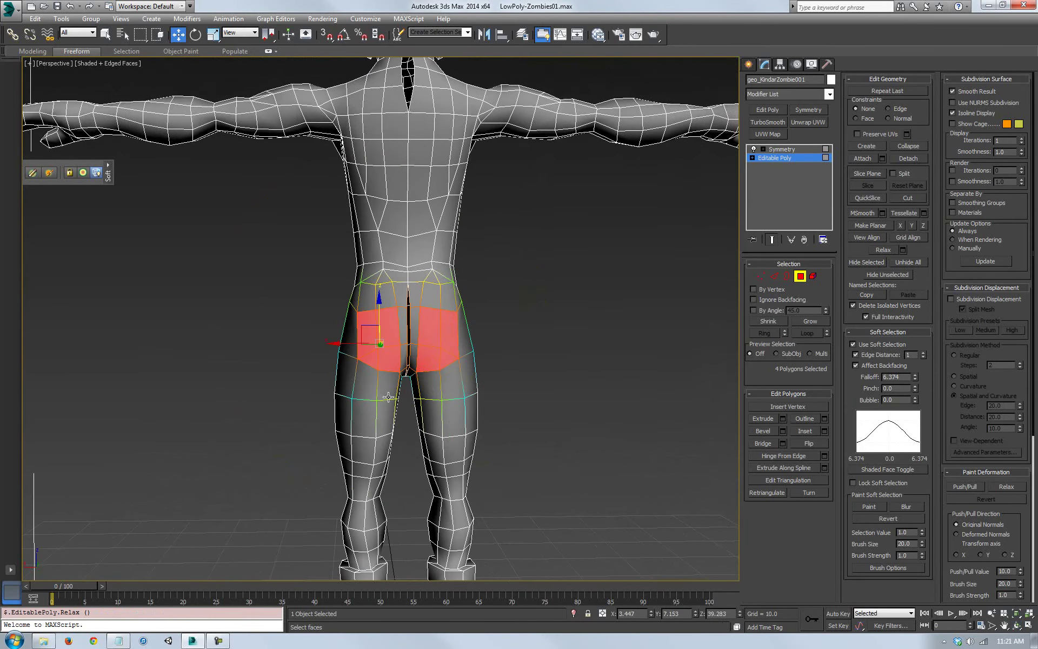
left_click(1015, 626)
left_click_drag(288, 312, 400, 310)
key("w")
middle_click_drag(403, 312, 509, 344, "alt")
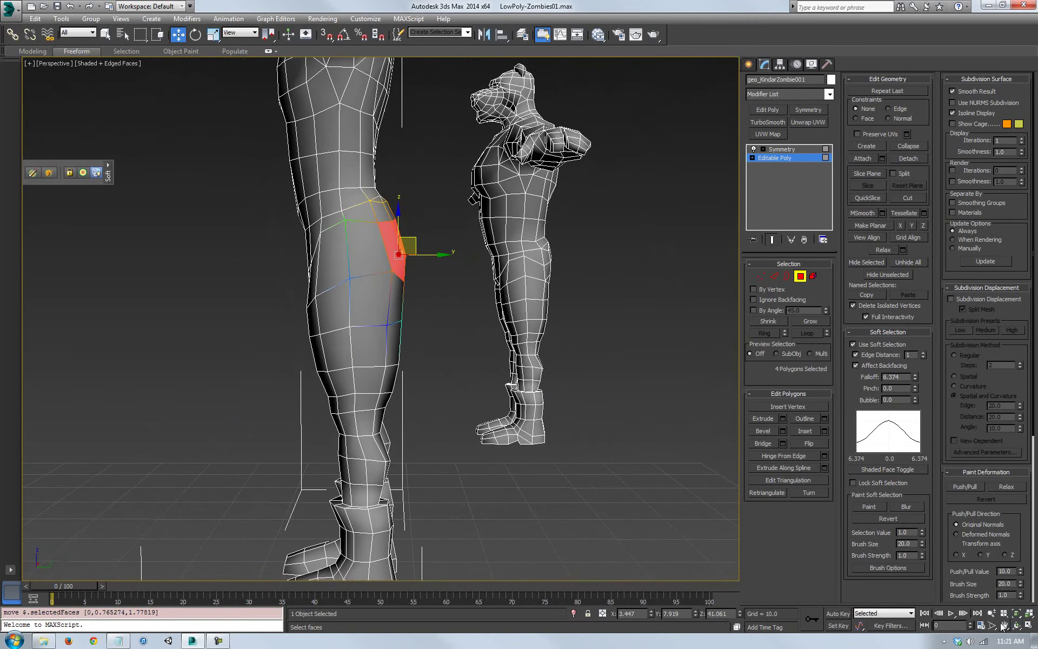
left_click(1029, 625)
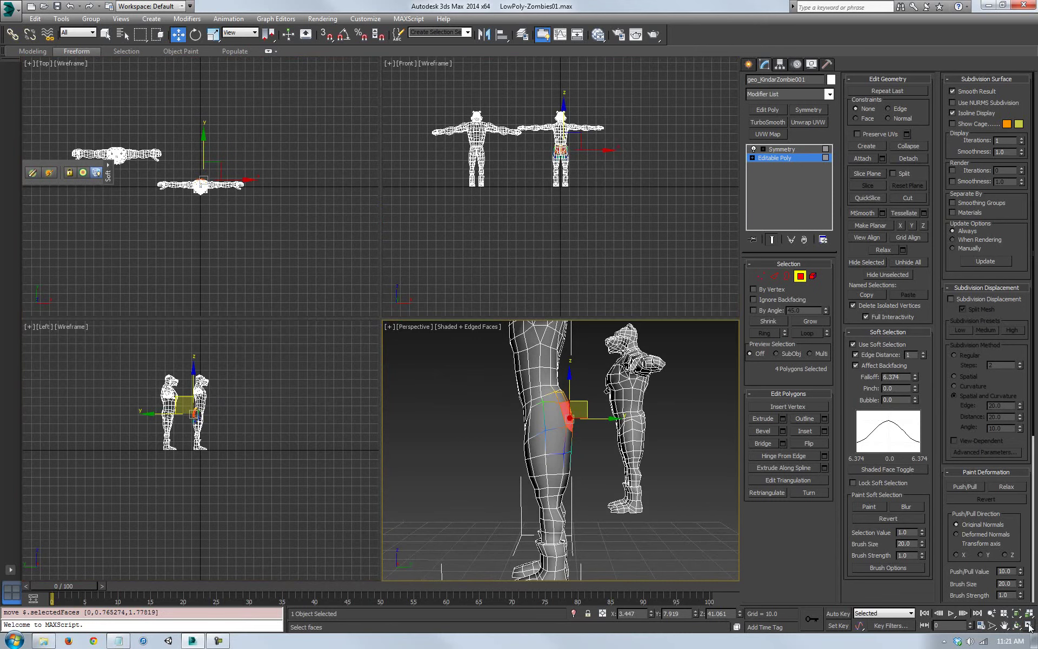
left_click(1029, 626)
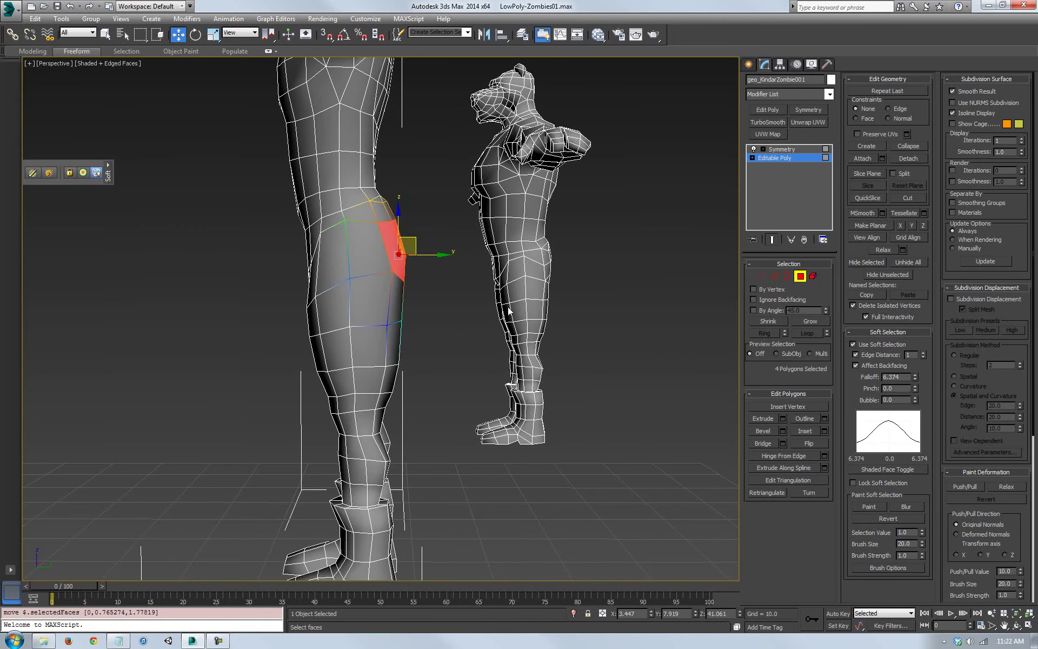
Relax four polygons at the front base of the neck and move them about 0.39 inward along X and 0.39 down
middle_click_drag(302, 212, 363, 417)
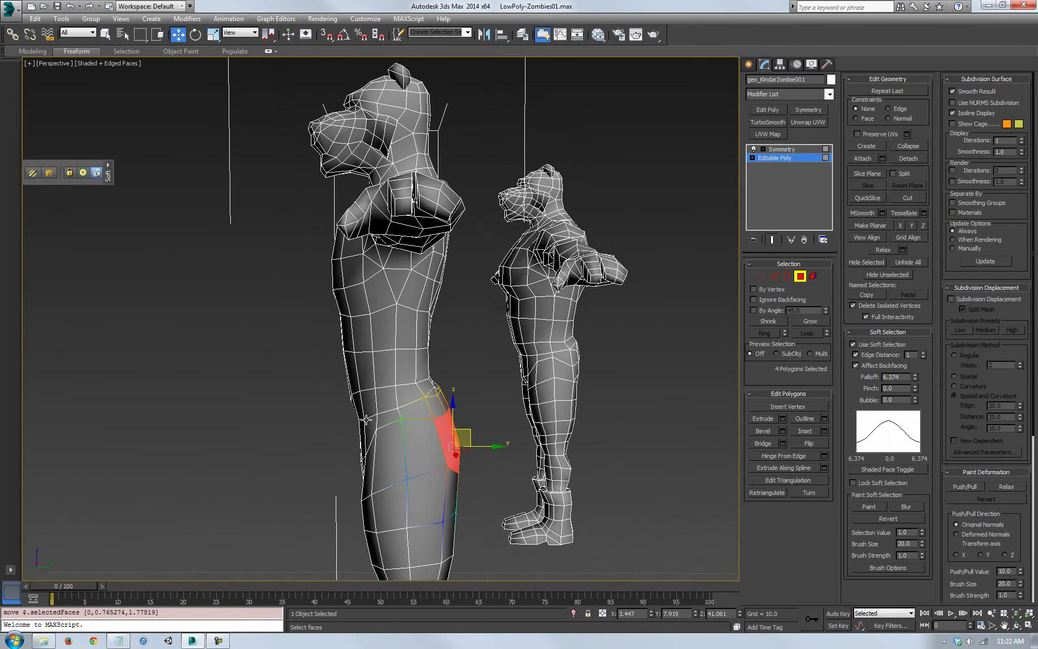
left_click(1017, 625)
left_click_drag(384, 305, 537, 352)
key("w")
left_click(393, 280)
left_click(398, 292, "ctrl")
left_click(412, 287, "ctrl")
left_click(407, 273, "ctrl")
left_click(883, 249)
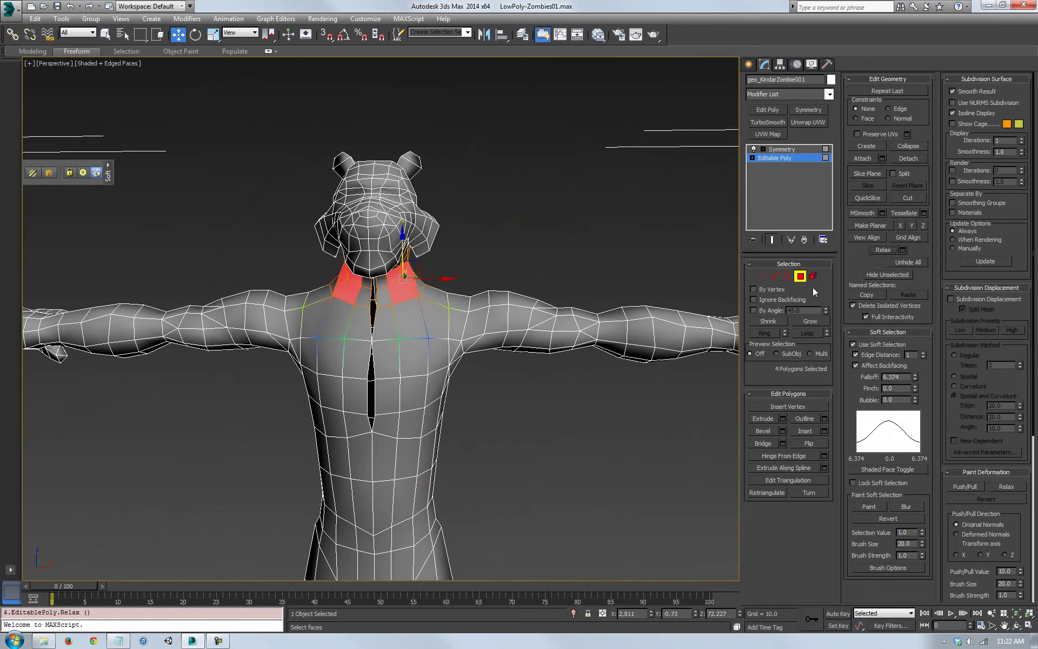
left_click_drag(418, 262, 416, 265)
Select the two polygons at the back base of the neck and move them about 0.32 down along Z
middle_click_drag(699, 438, 626, 370)
left_click(1016, 626)
left_click_drag(371, 285, 207, 295)
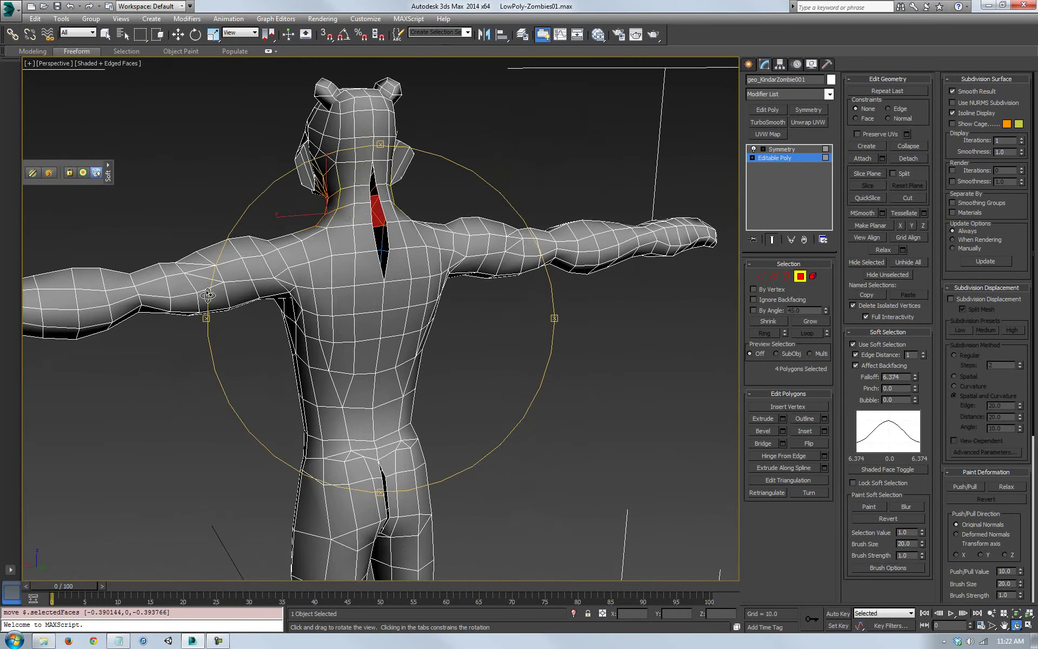
key("w")
left_click(357, 212)
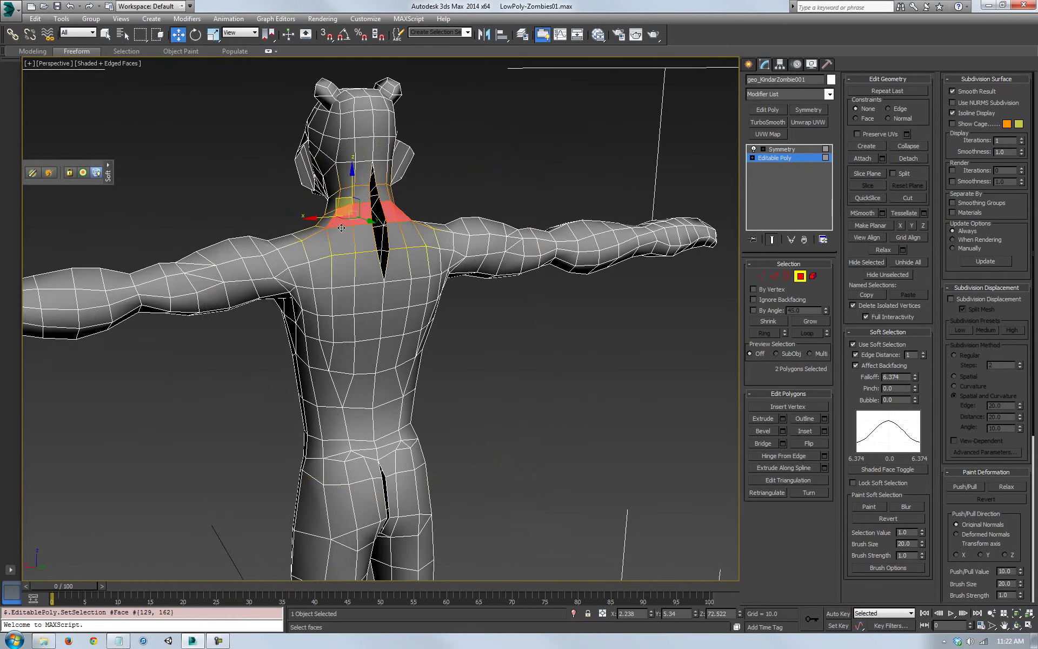
left_click_drag(351, 180, 350, 184)
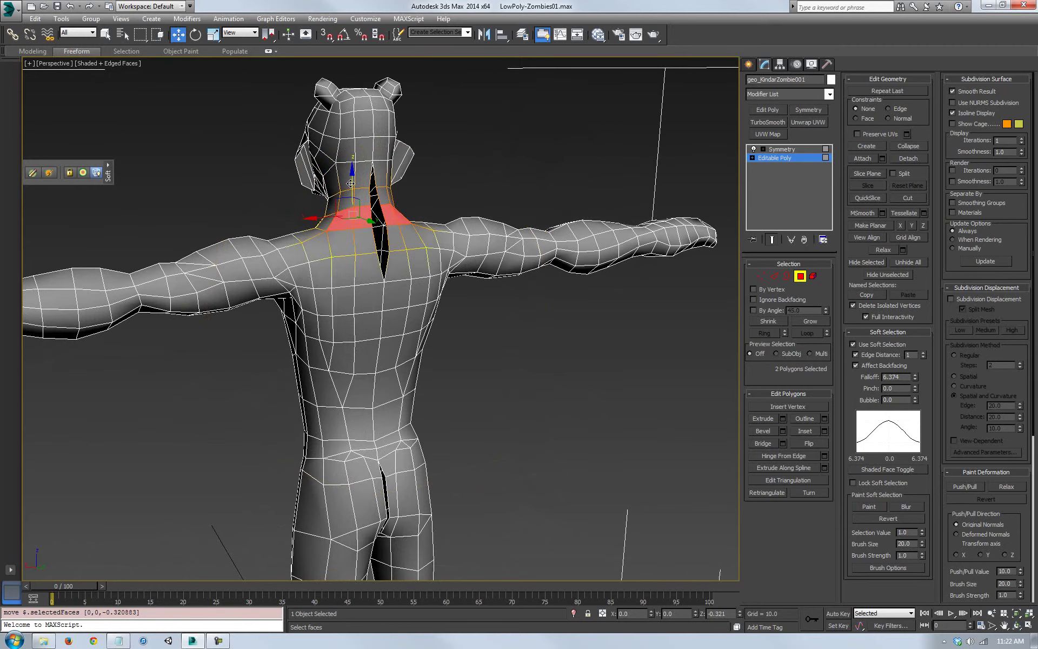
Select all the head's polygons down to the top of the neck and raise them slightly along Z
middle_click_drag(351, 184, 267, 156, "alt")
left_click_drag(486, 275, 488, 275)
key("alt")
left_click(1017, 625)
left_click_drag(275, 346, 371, 324)
key("w")
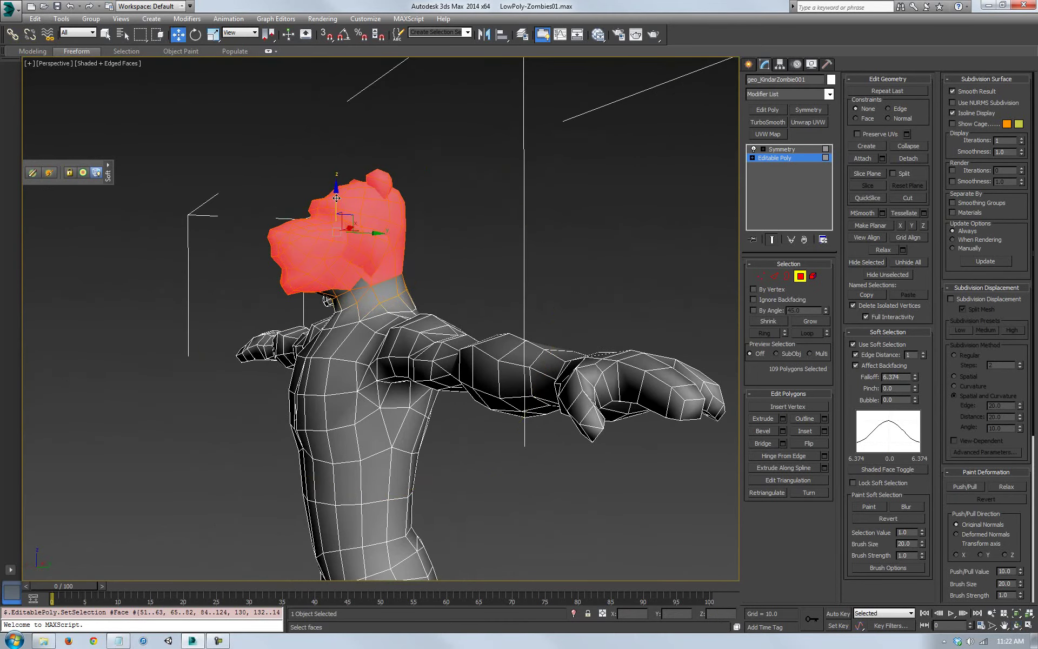
left_click_drag(336, 196, 336, 191)
Clear the polygon selection and turn off edged faces to compare the slimmed body with the original character
middle_click_drag(351, 217, 277, 209)
left_click(1015, 626)
left_click_drag(335, 389, 592, 478)
scroll(408, 400, "down", 5)
key("w")
middle_click_drag(431, 355, 489, 335)
left_click(619, 411)
key("F4")
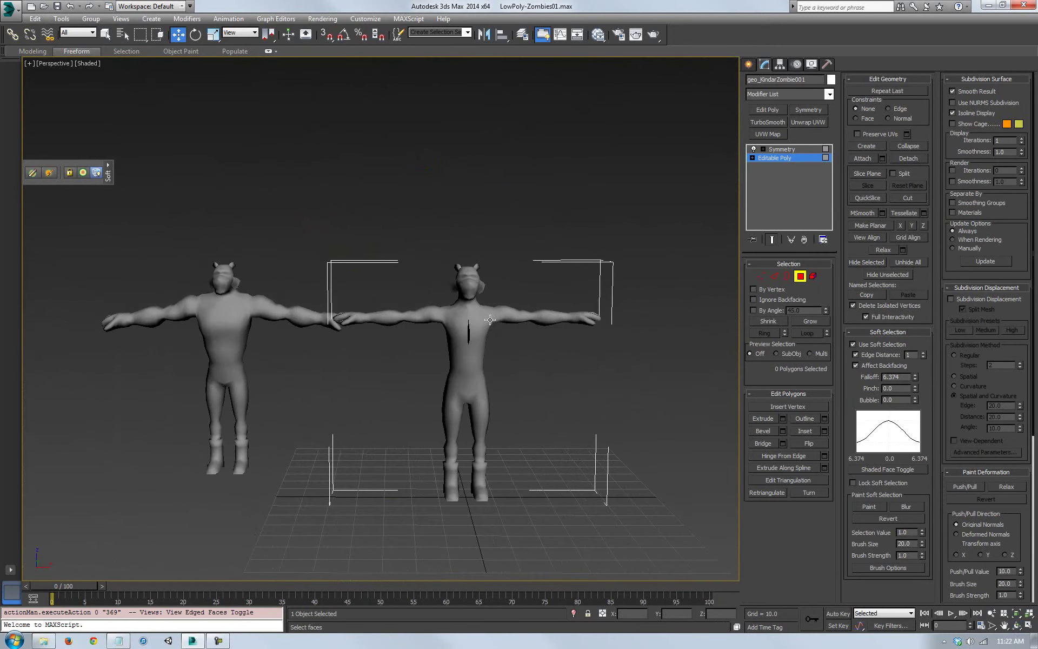
middle_click_drag(522, 380, 545, 385)
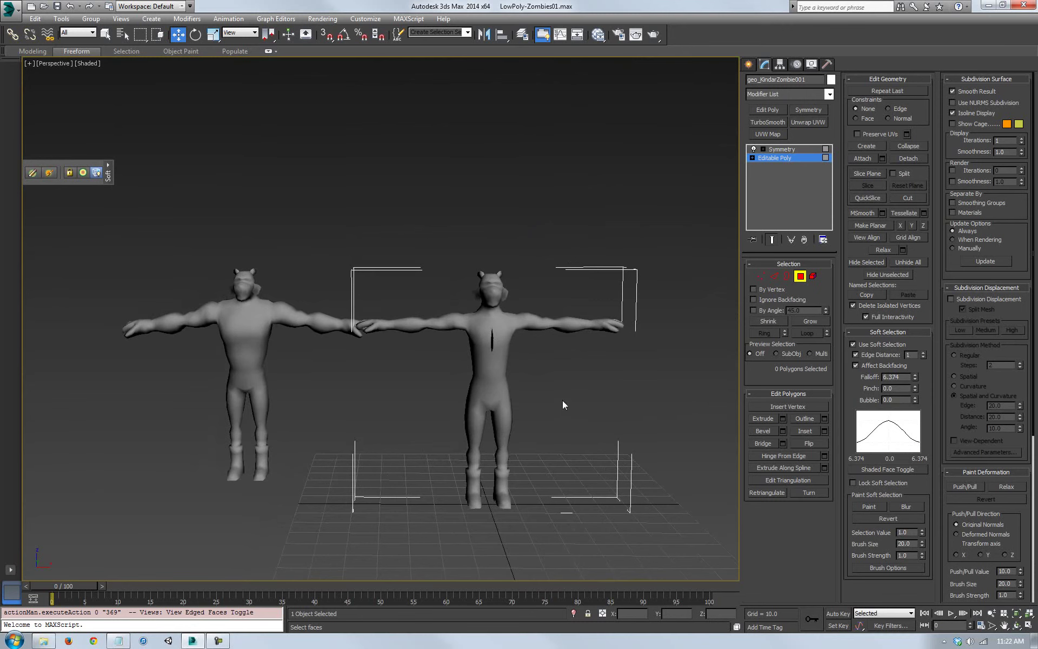
middle_click_drag(520, 410, 521, 415)
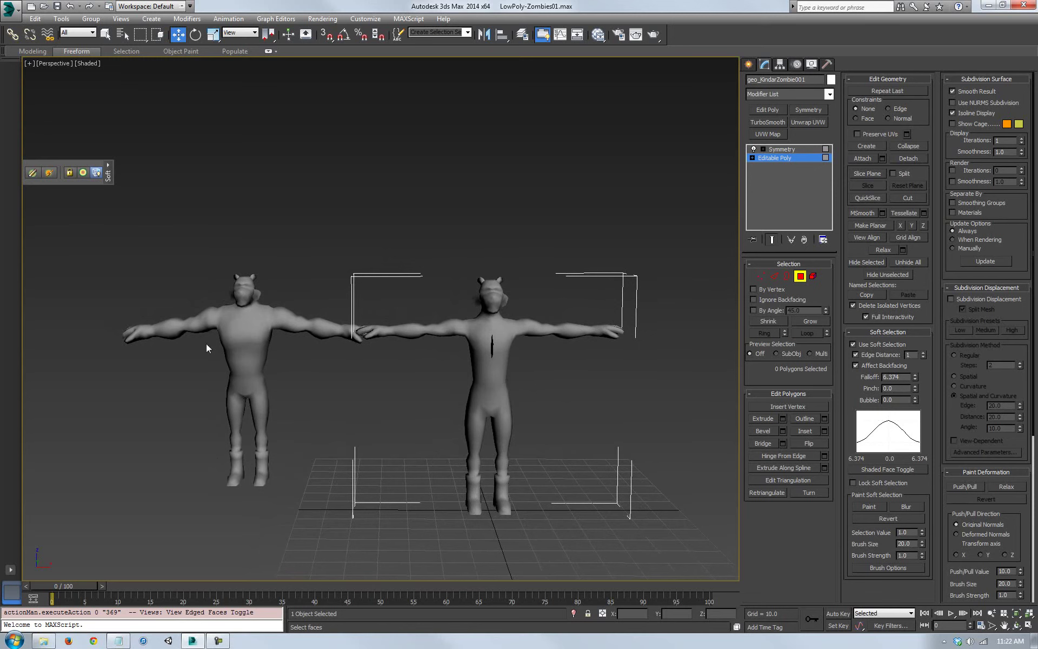
middle_click_drag(526, 370, 492, 358)
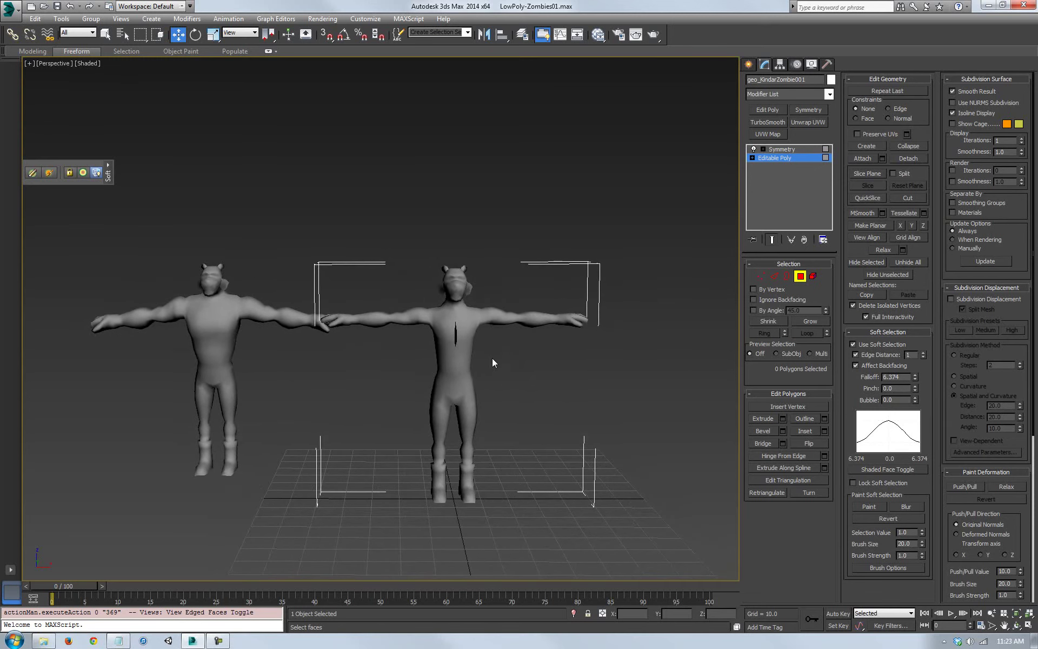
Unhide all hidden objects in the scene to bring back the other character models
right_click(369, 401)
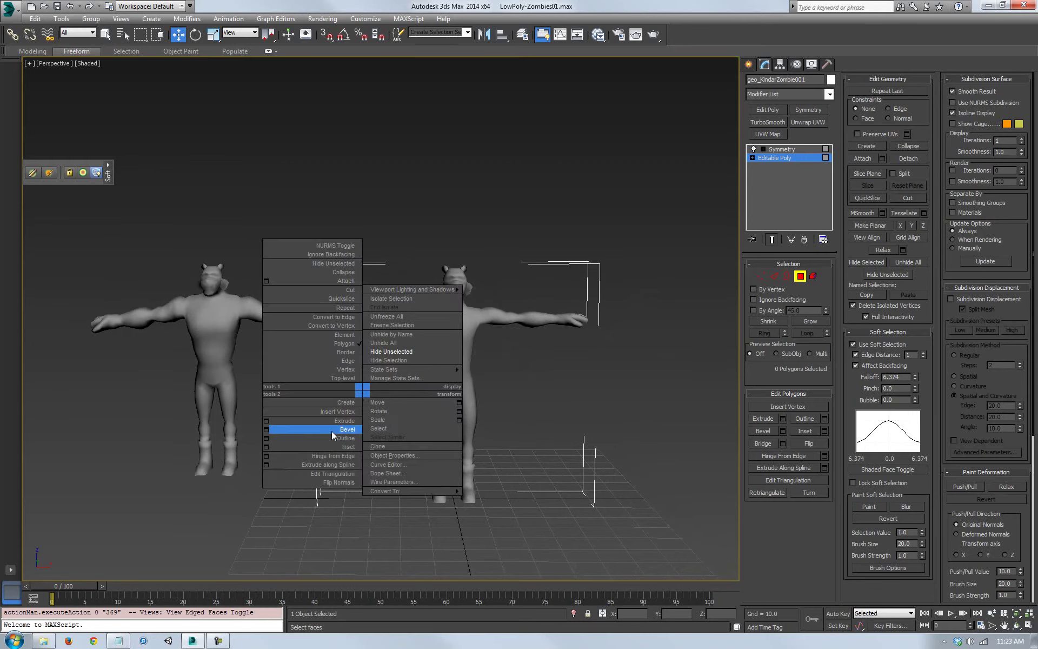
left_click(385, 343)
middle_click_drag(534, 326, 229, 421)
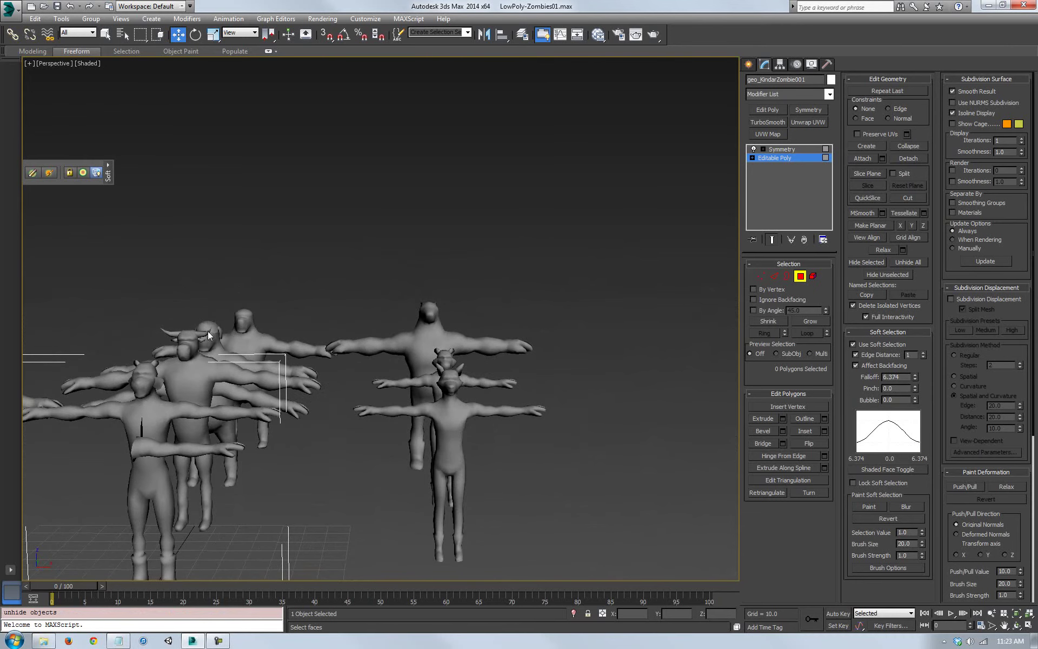
Examine the proportions of the full character lineup from the front and from an angled overview
middle_click_drag(266, 425, 364, 286)
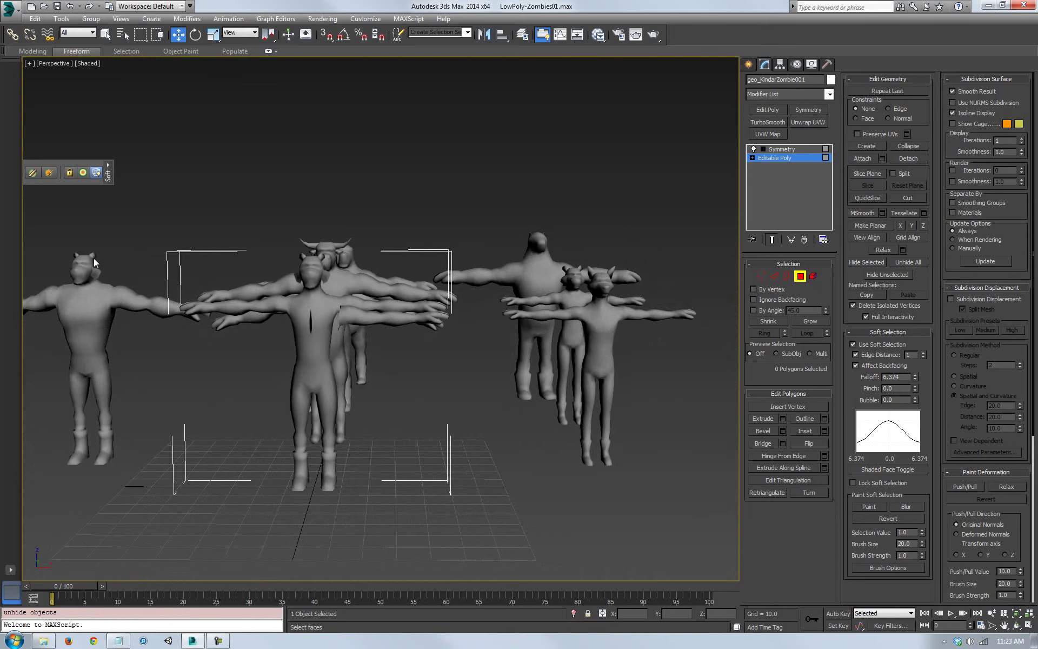
middle_click_drag(97, 343, 142, 270, "alt")
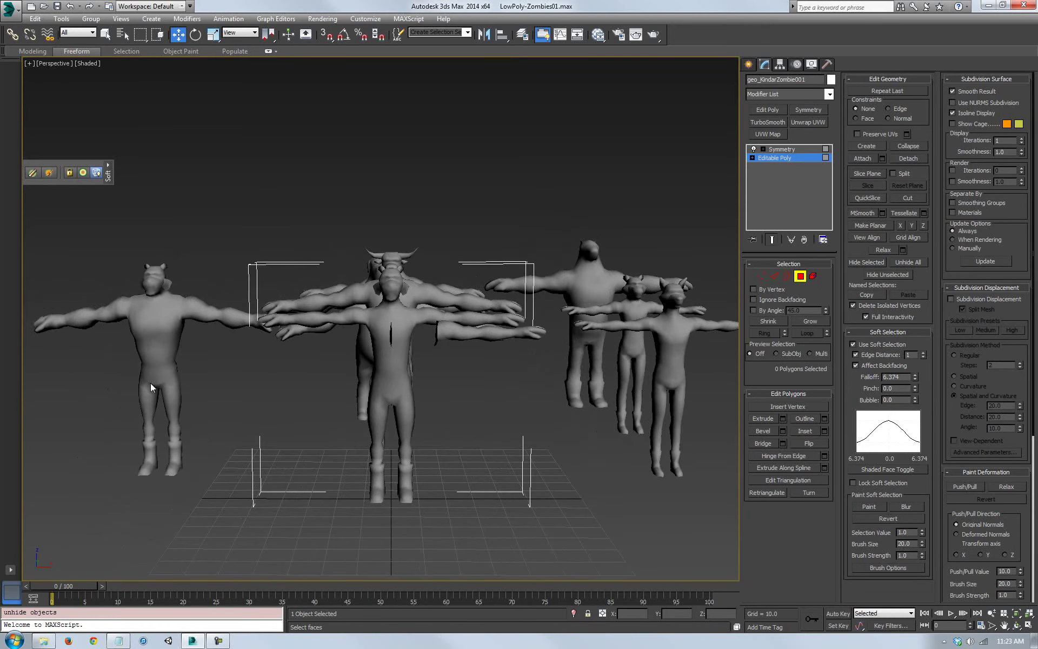
middle_click_drag(440, 365, 475, 339)
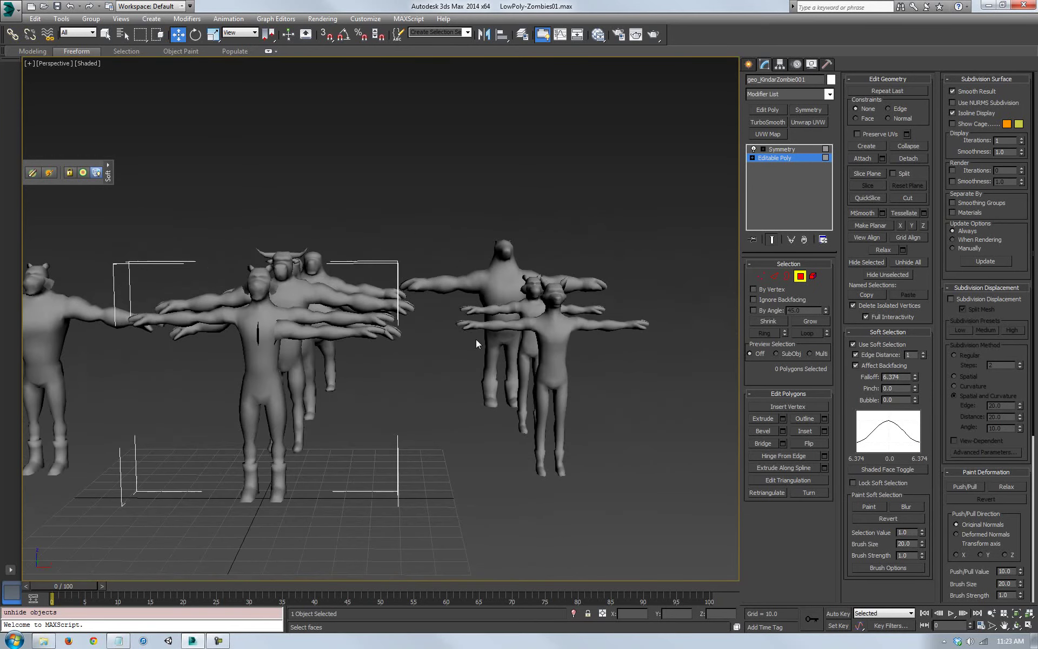
left_click(1015, 626)
left_click_drag(440, 341, 359, 324)
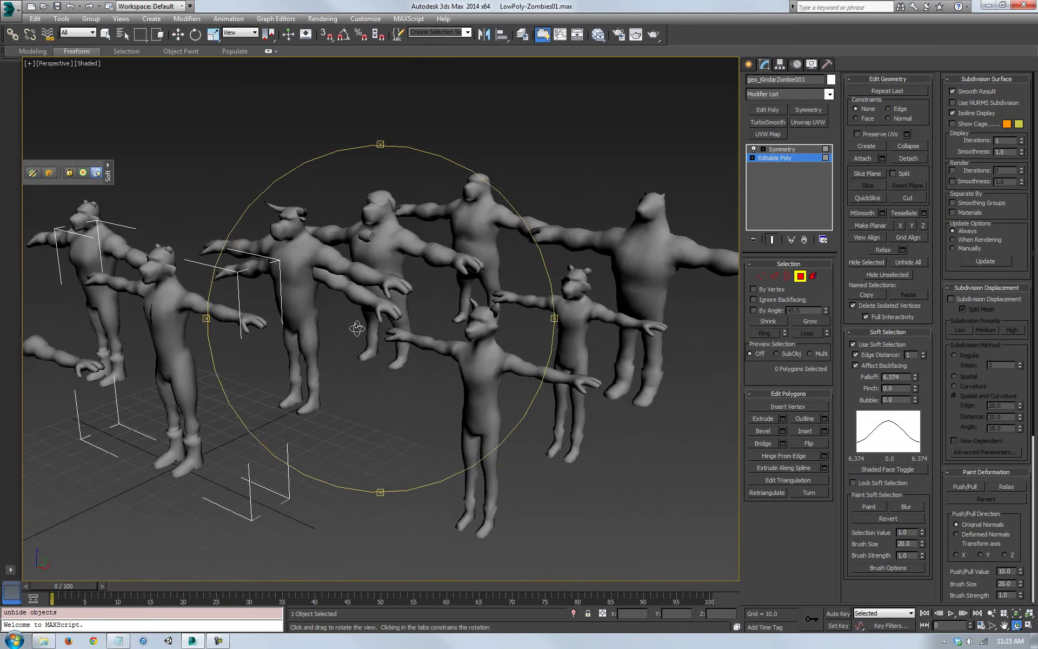
key("w")
middle_click_drag(372, 294, 403, 247)
scroll(389, 294, "down", 3)
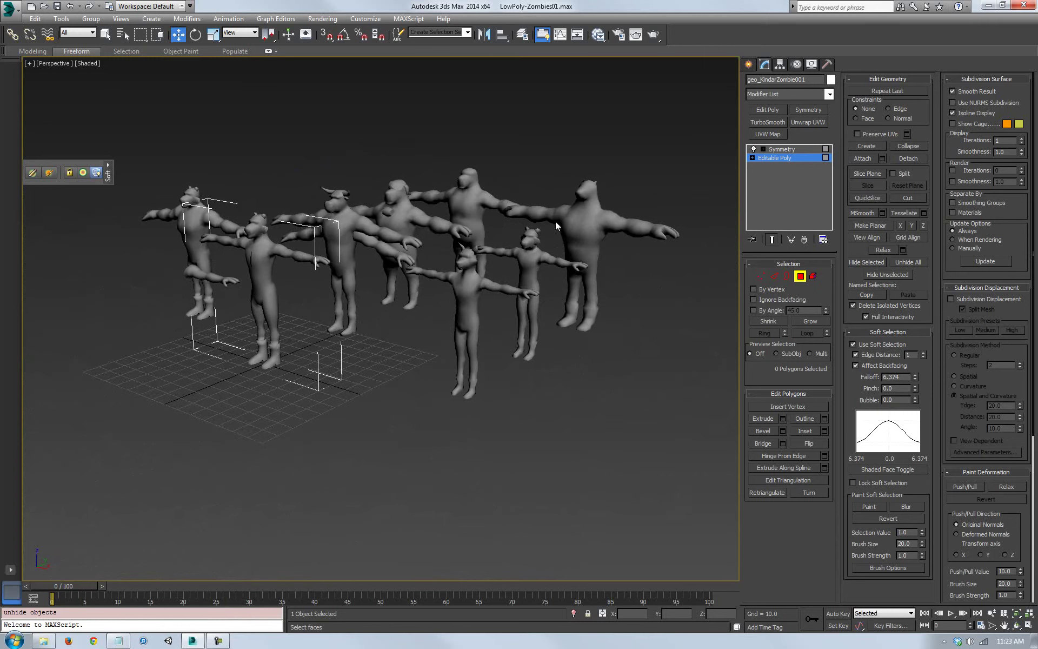
middle_click_drag(484, 286, 393, 303)
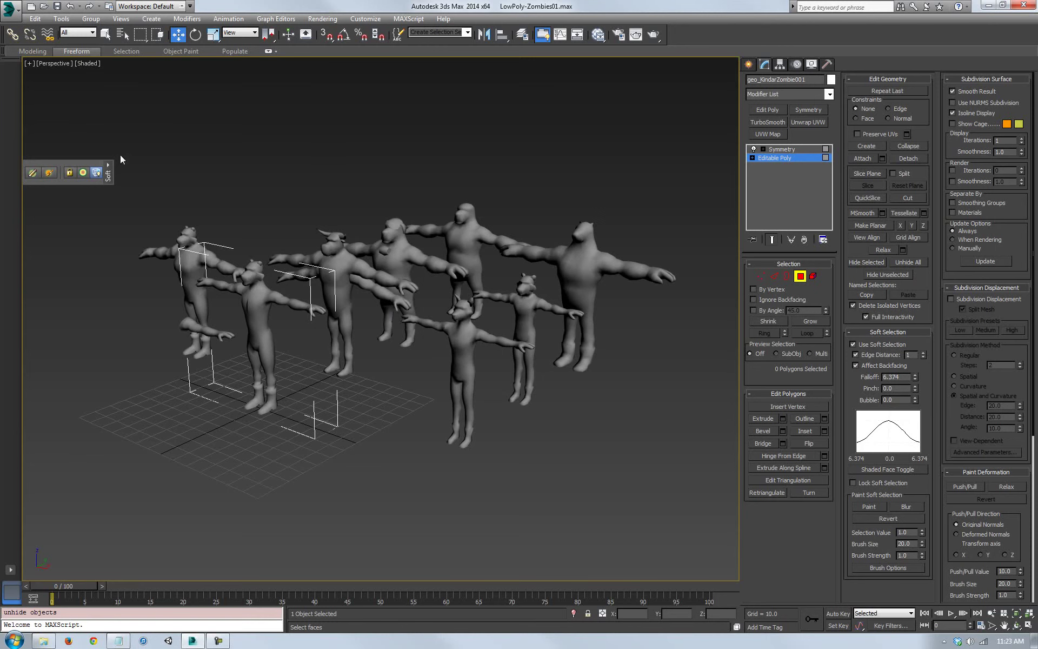
mouse_move(108, 168)
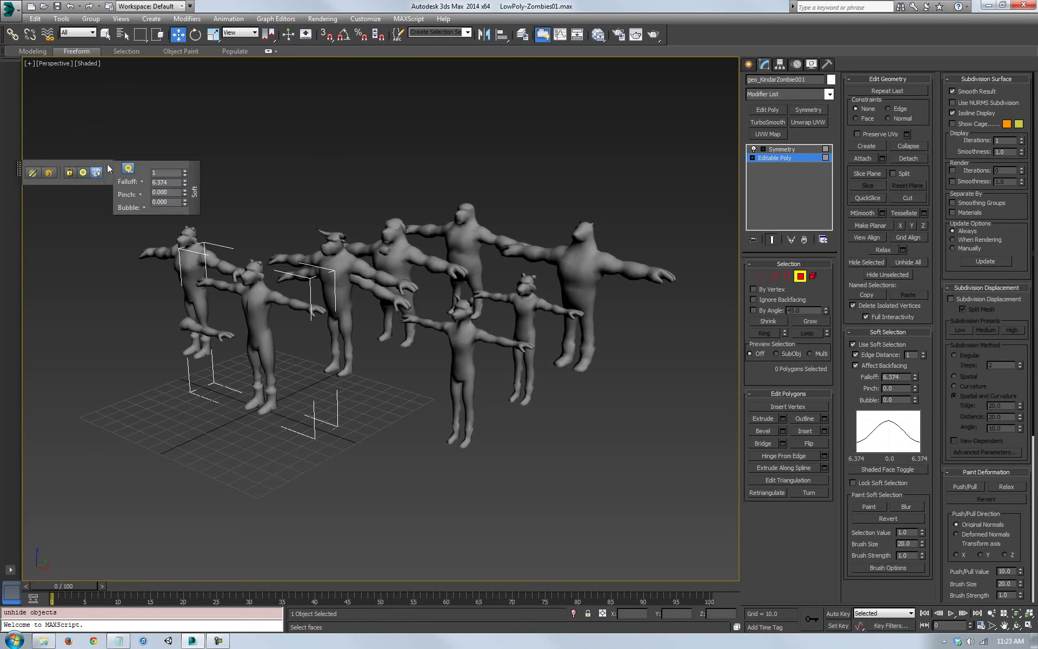
Dock the floating soft selection toolbar back into the ribbon and leave polygon editing on the slimmed zombie
left_click_drag(21, 173, 76, 51)
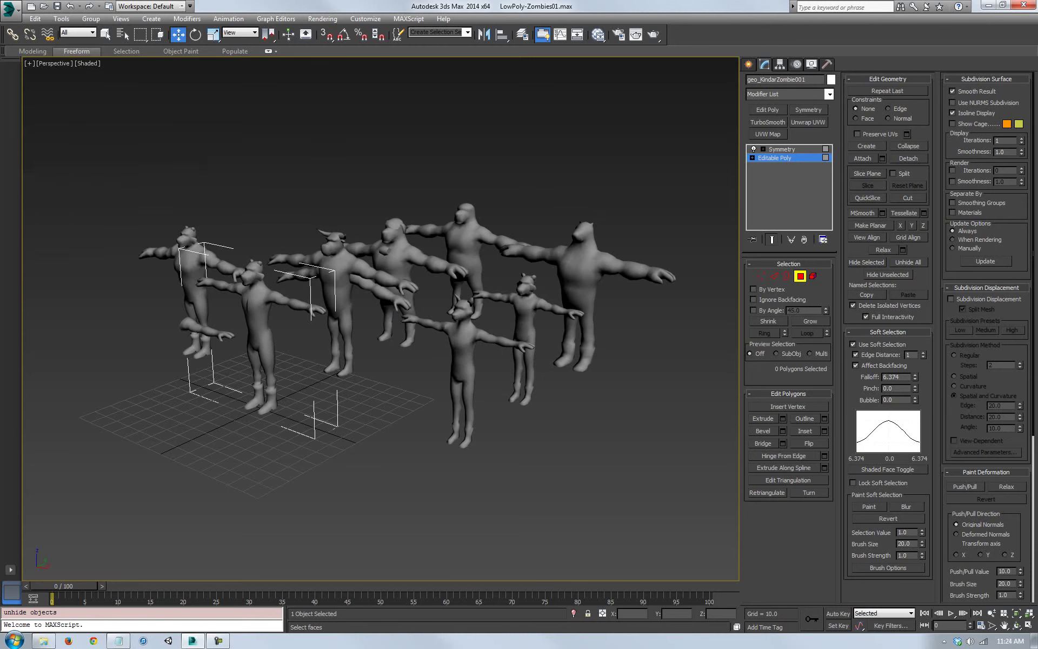
middle_click_drag(356, 462, 399, 409)
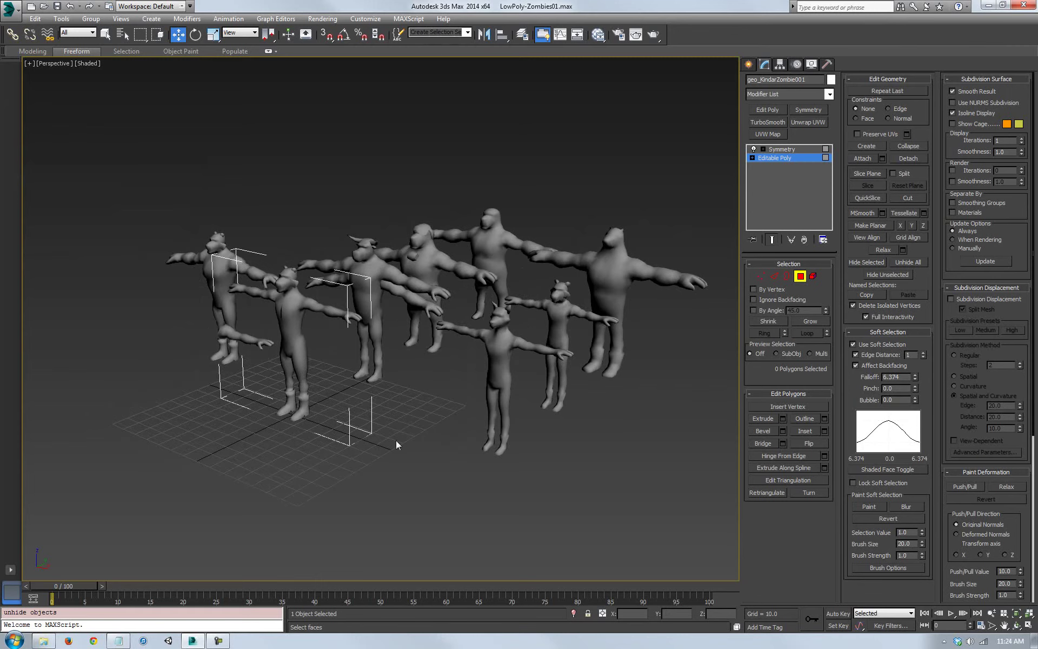
left_click(800, 275)
Select the tiger-headed character and enter the Polygon level of its Editable Poly
middle_click_drag(358, 343, 390, 392)
middle_click_drag(463, 405, 486, 405)
scroll(485, 404, "up", 6)
middle_click_drag(463, 354, 384, 284)
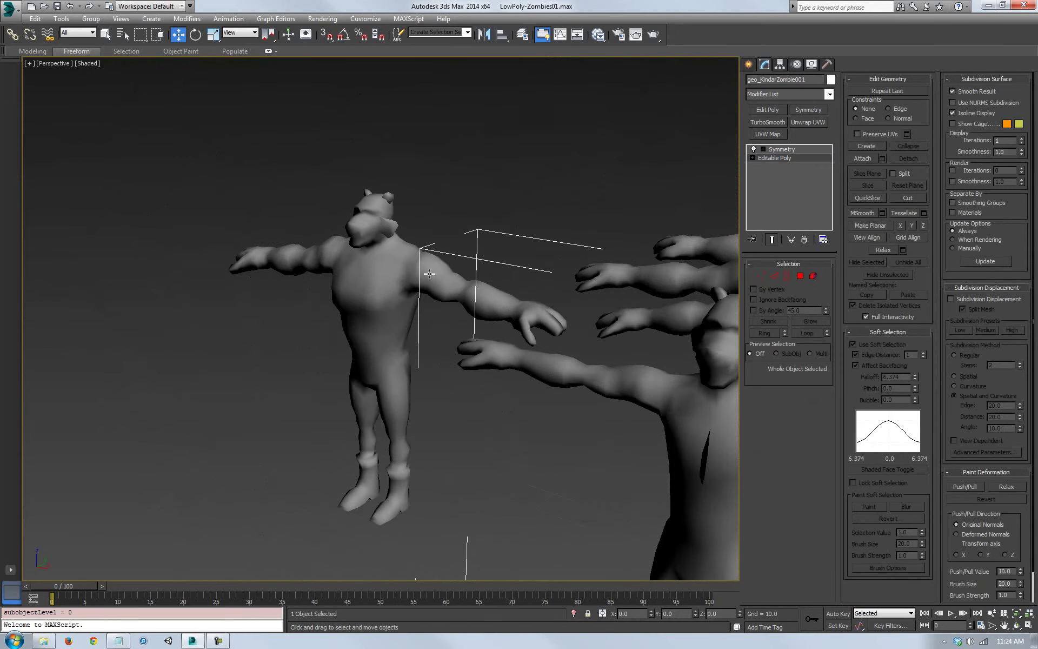
left_click(384, 284)
middle_click_drag(504, 382, 509, 402)
left_click(752, 158)
left_click(773, 184)
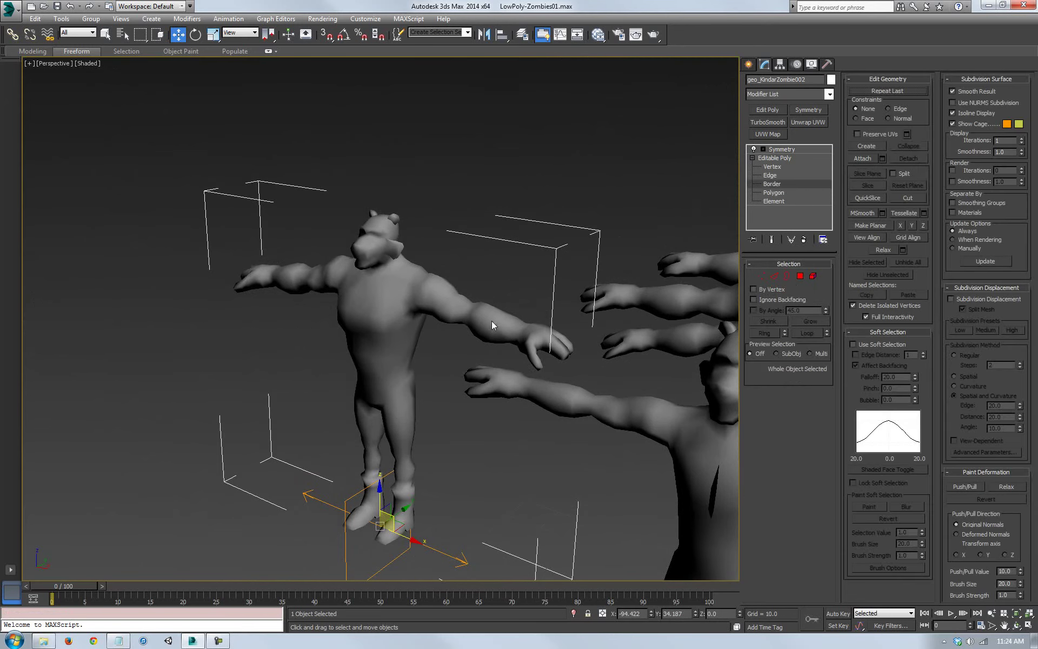
left_click(774, 193)
Select all polygons of the tiger head down to the neck, including the missed ones at the front and back
left_click_drag(415, 261, 380, 270)
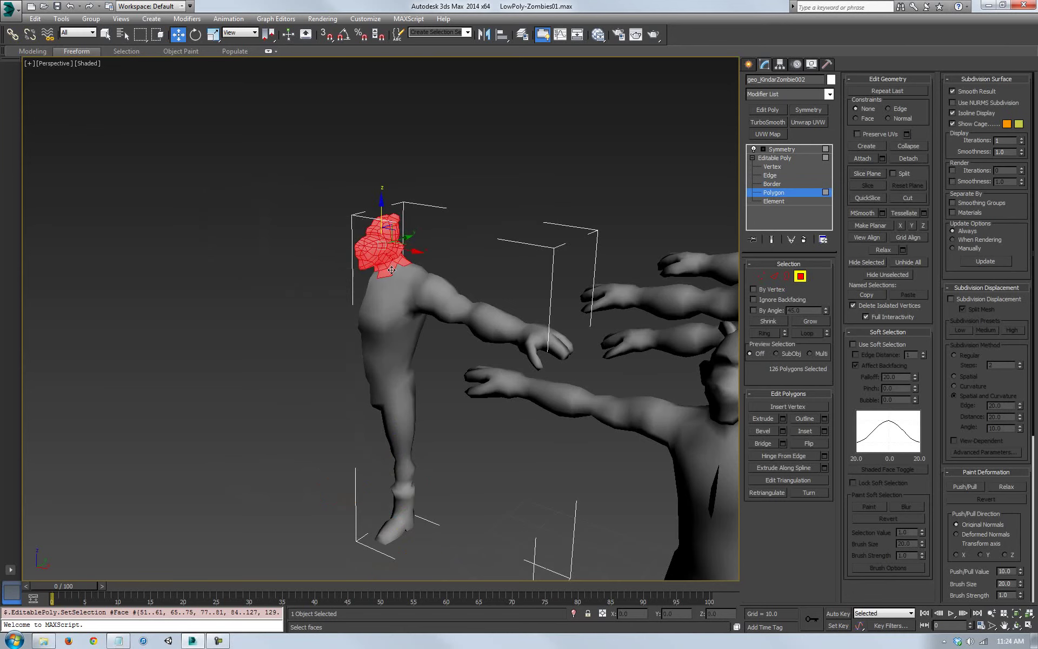
left_click(1016, 626)
left_click_drag(480, 345, 373, 362)
key("w")
left_click_drag(439, 286, 439, 286, "alt")
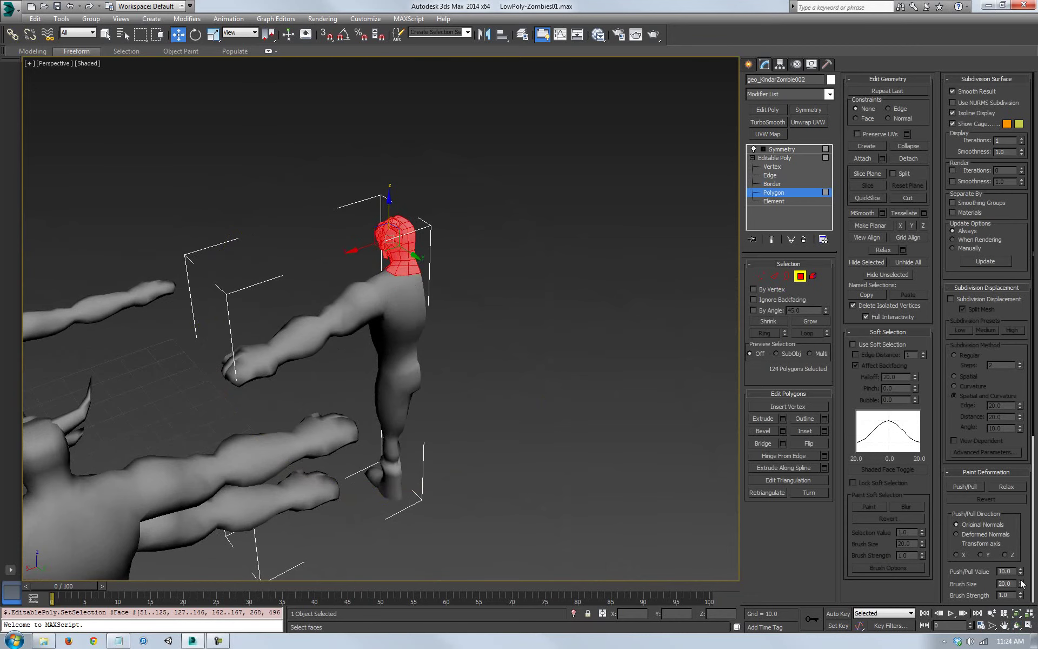
left_click(1017, 625)
left_click_drag(485, 399, 464, 323)
key("w")
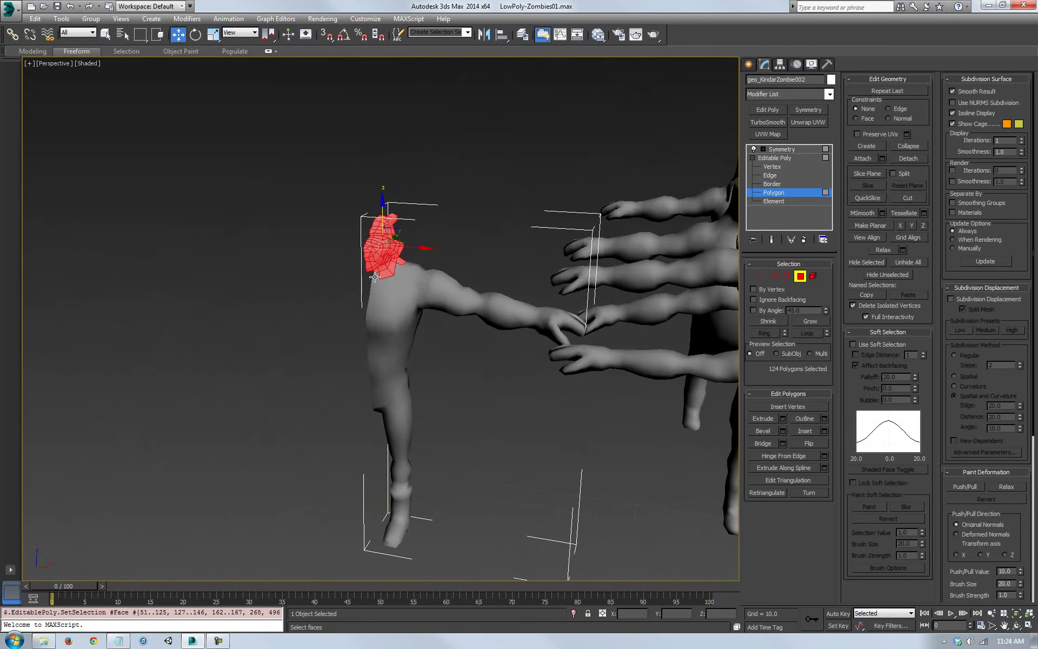
left_click(397, 276, "ctrl")
left_click(1017, 625)
left_click_drag(429, 317, 346, 336)
key("w")
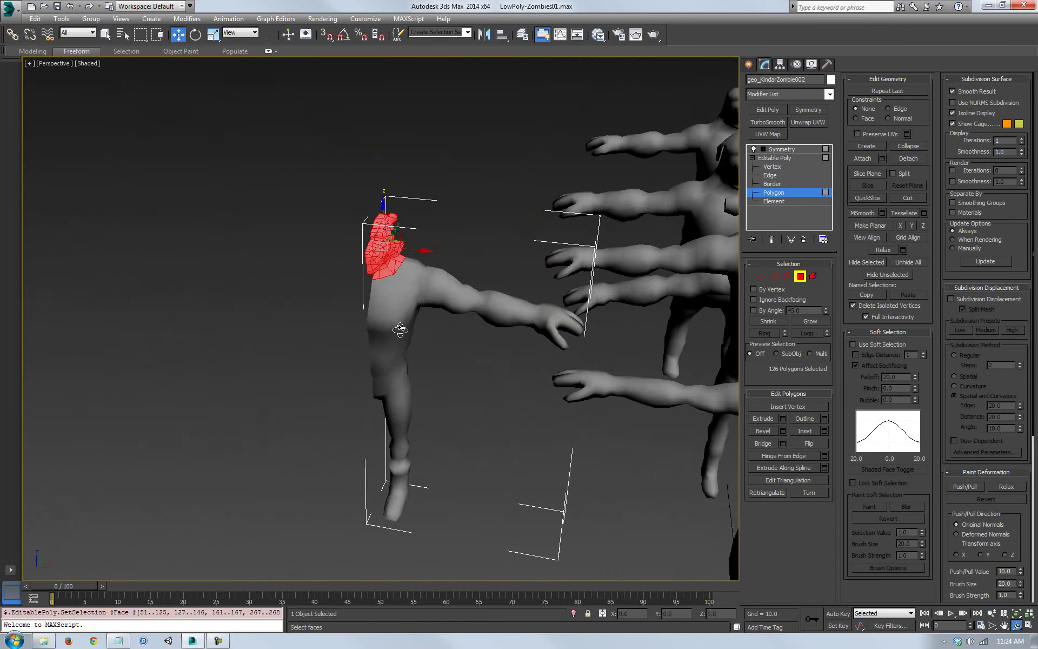
Clone the selected head polygons about 29 units up along Z as a separate object named "geo head tiger"
scroll(468, 368, "up", 2)
left_click_drag(393, 241, 389, 93)
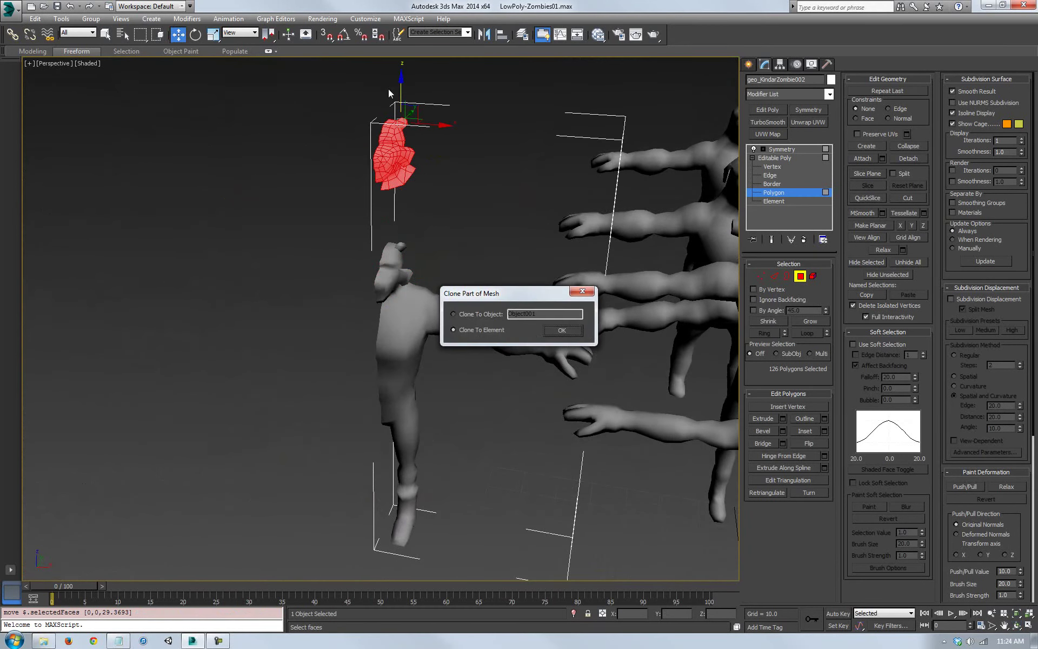
left_click(461, 314)
key("Tab")
type("geo_head_tiger")
key("Return")
Leave polygon editing on the character and select the cloned half head above it
scroll(284, 248, "up", 2)
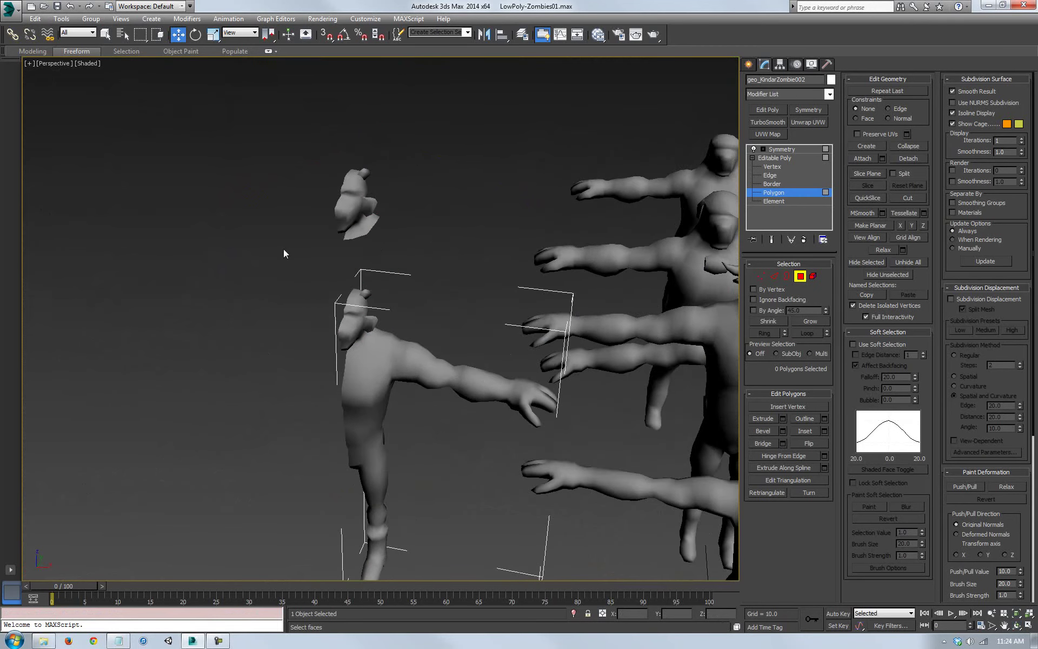
right_click(323, 174)
left_click(800, 276)
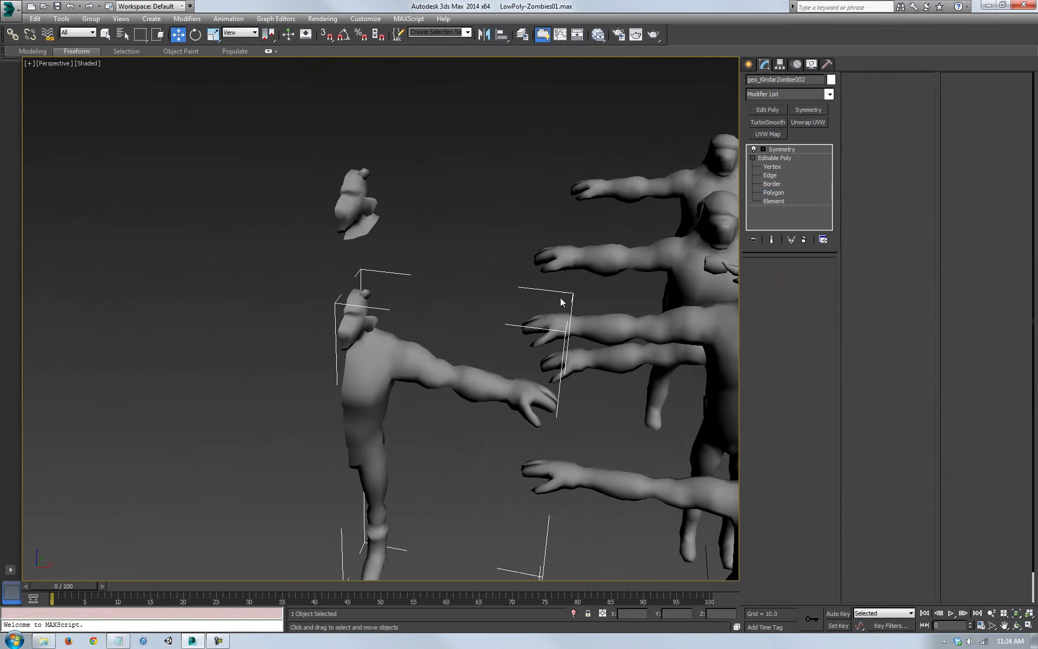
left_click(357, 205)
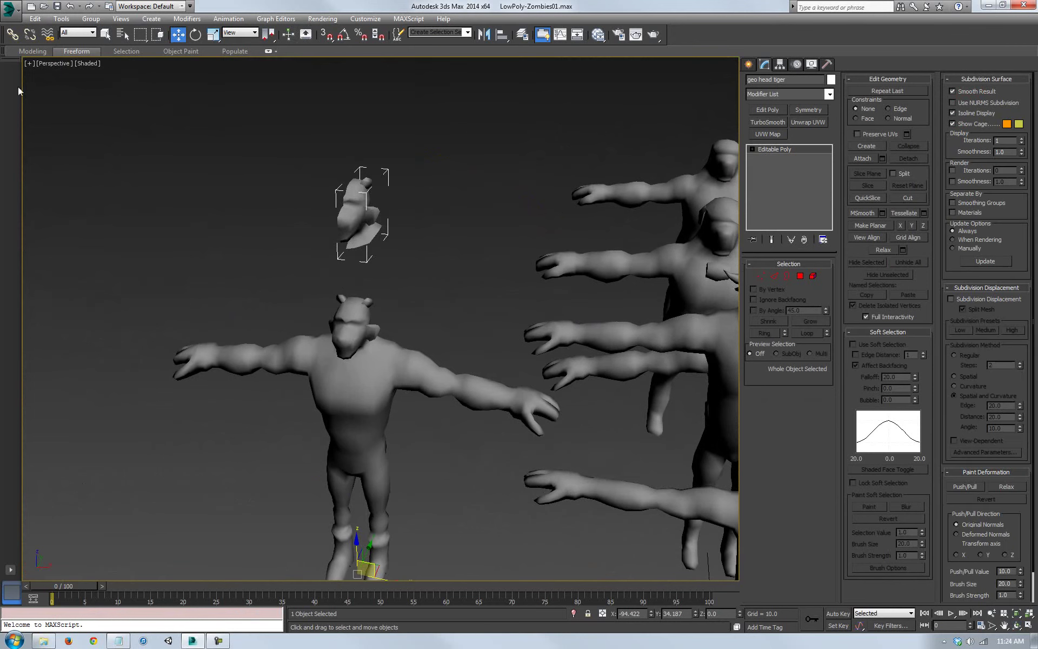
Export only the selected head as an FBX file named "test head export" in the scenes folder, keeping the current export options
left_click(9, 7)
mouse_move(38, 180)
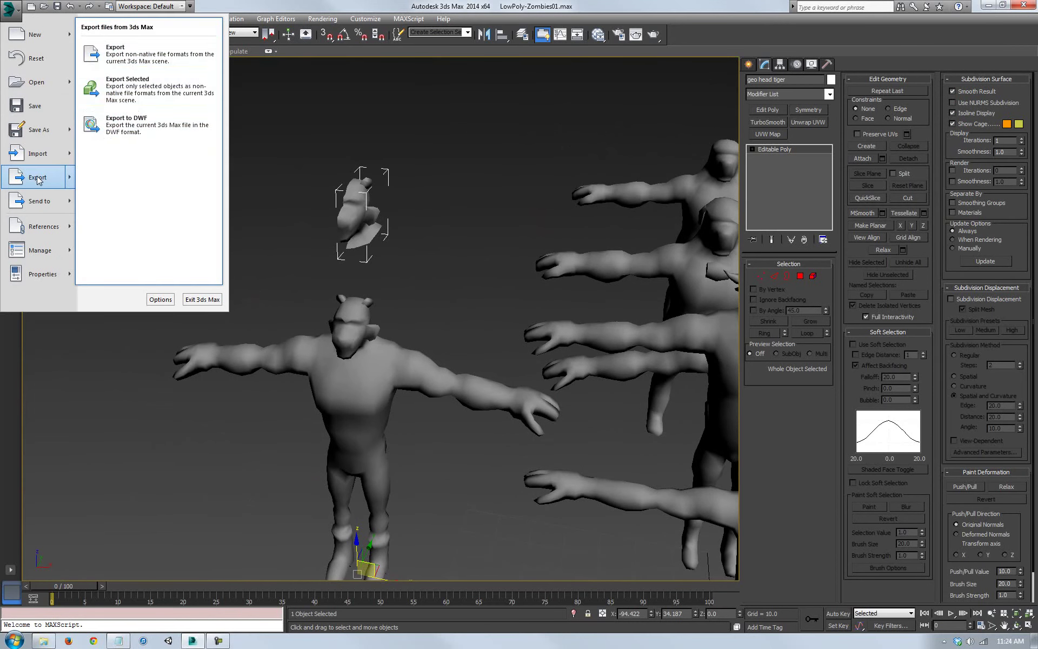
left_click(146, 126)
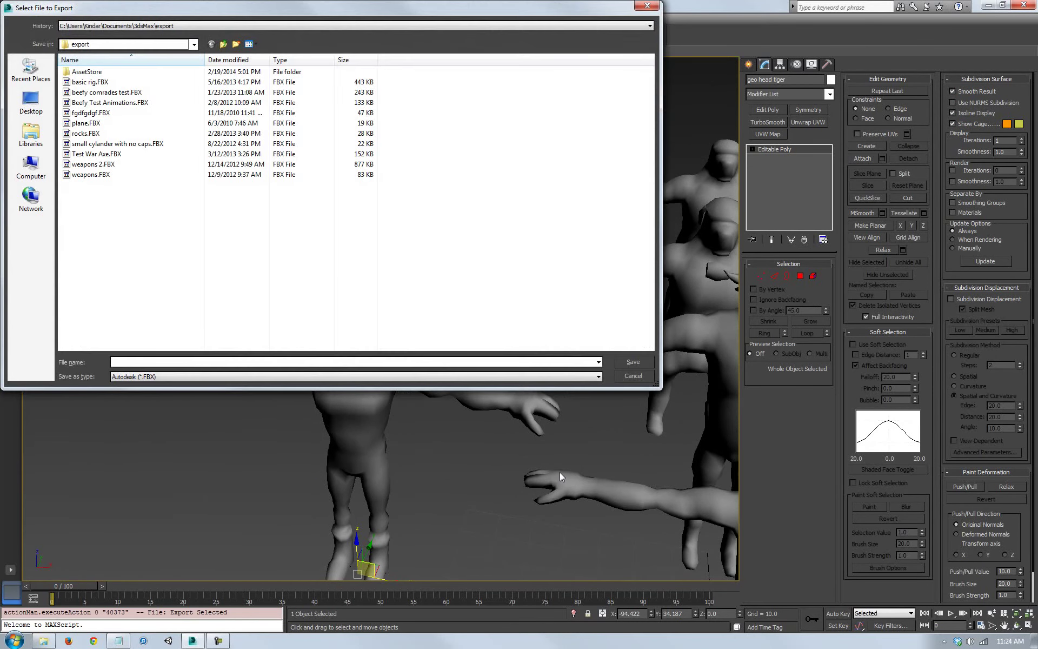
left_click(224, 43)
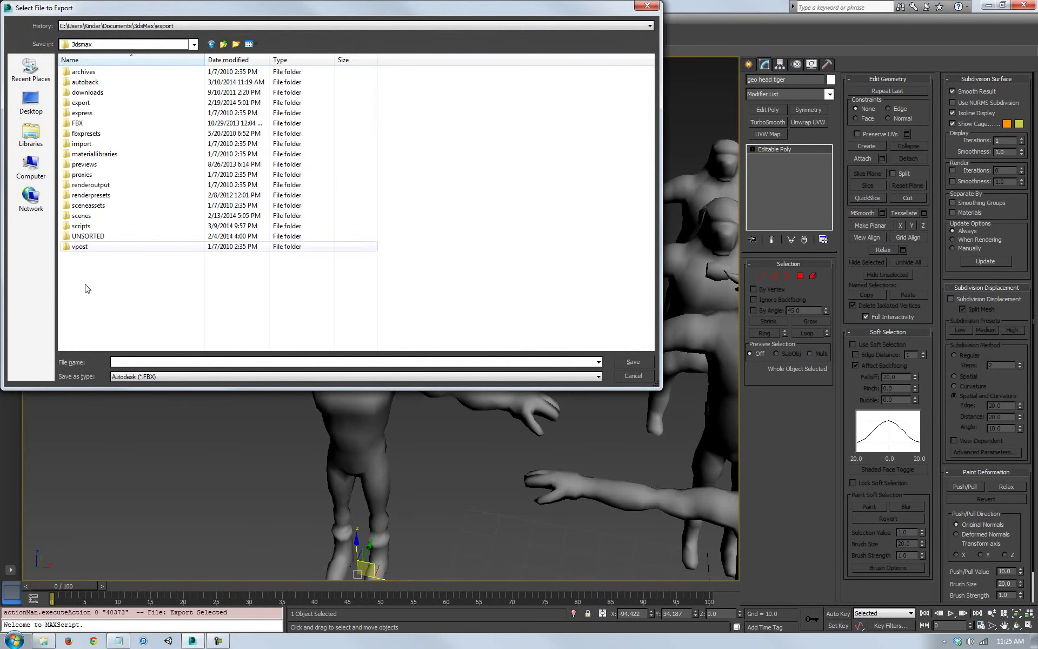
double_click(162, 215)
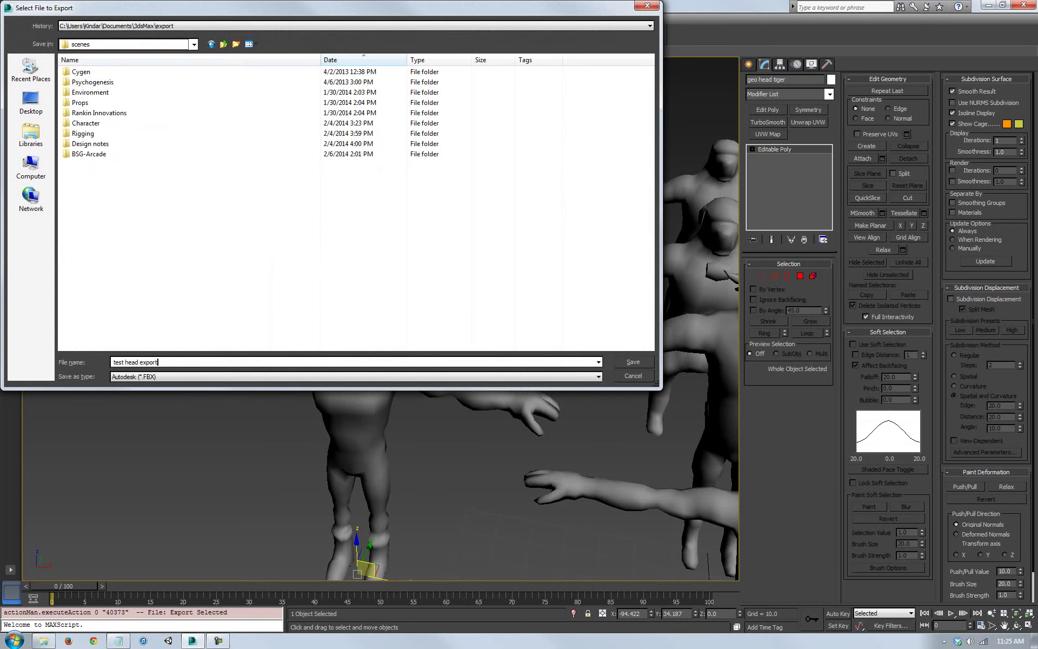
left_click(628, 362)
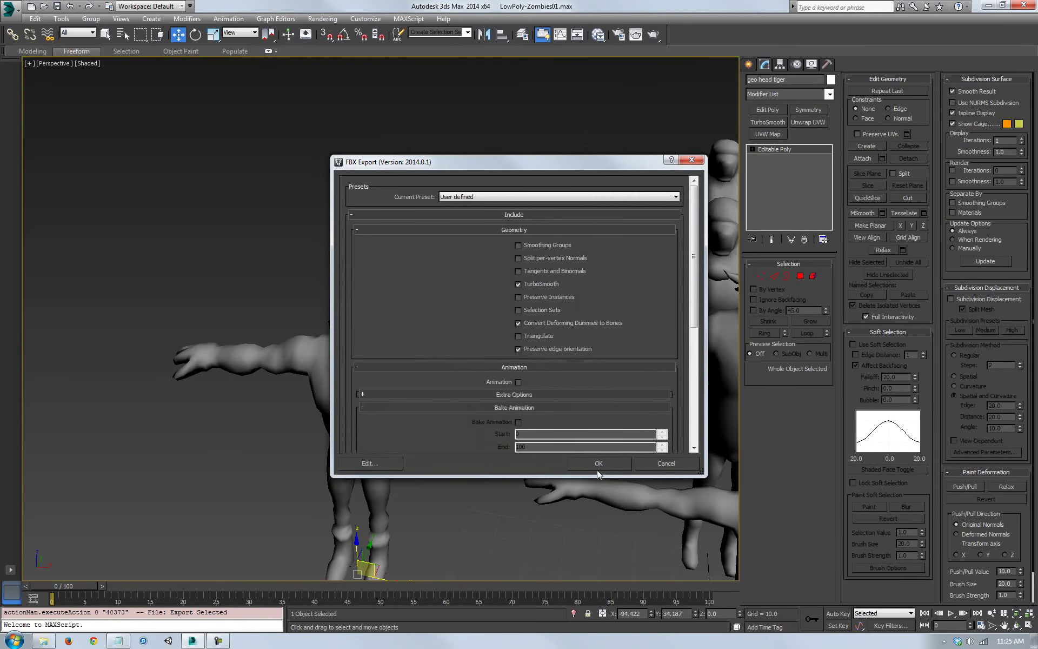
left_click(587, 463)
Save the scene as the next incremental version, LowPoly-Zombies02.max
scroll(446, 438, "up", 5)
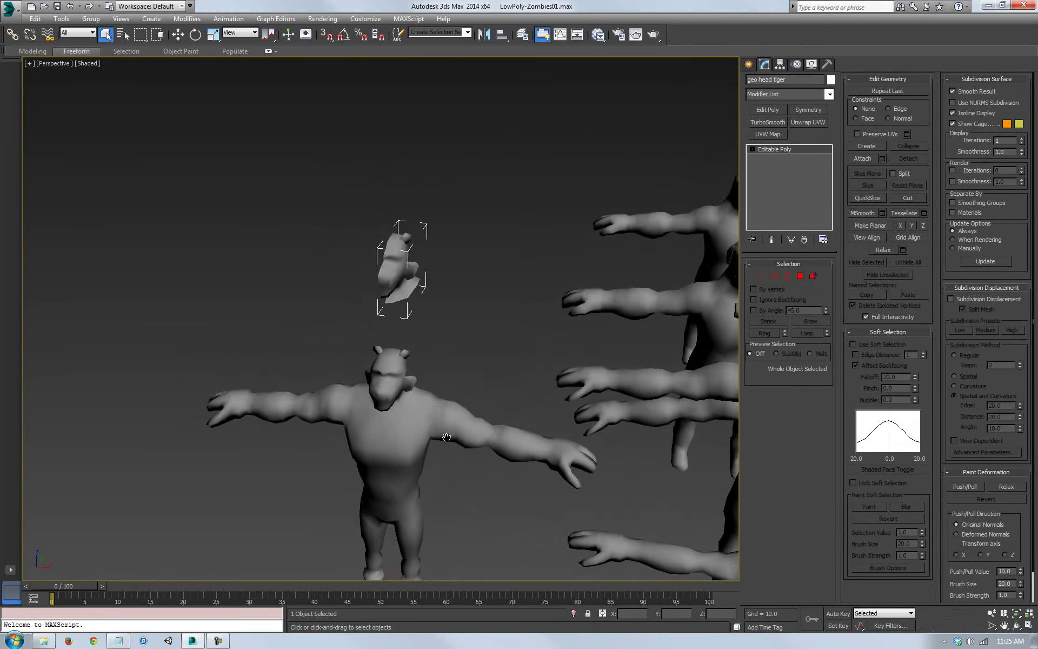
middle_click_drag(447, 437, 450, 449)
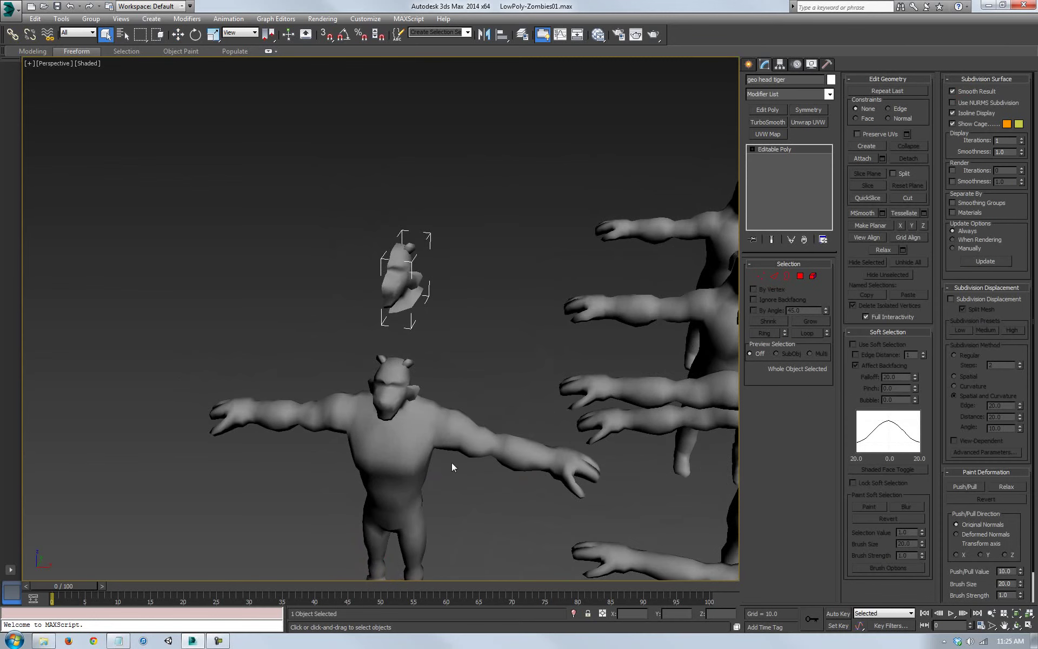
middle_click_drag(399, 424, 377, 425)
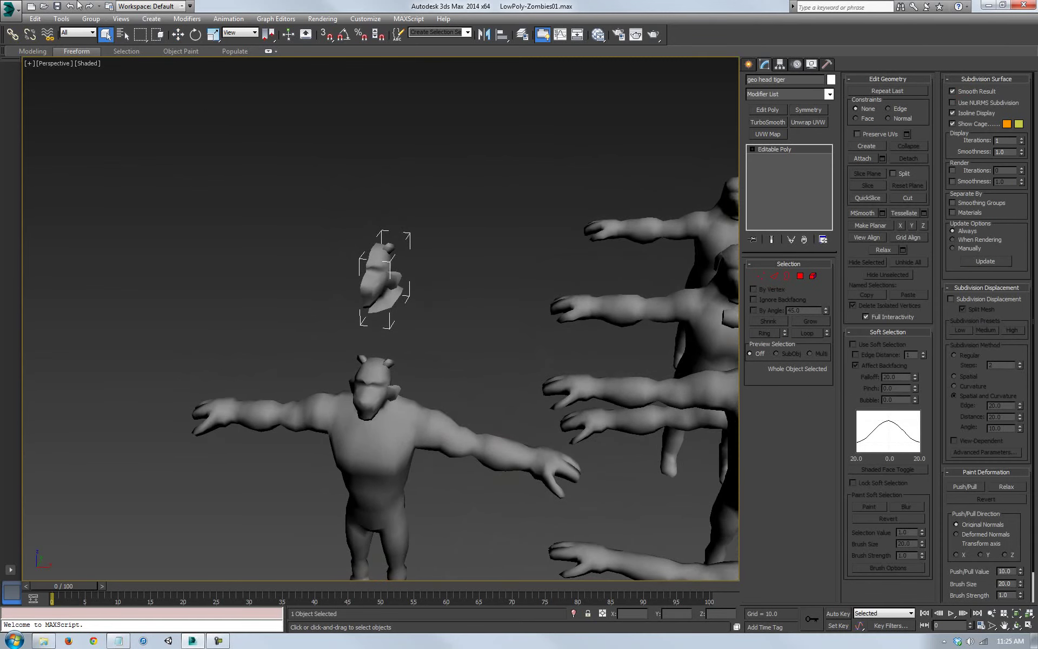
middle_click_drag(429, 315, 436, 318)
left_click(6, 8)
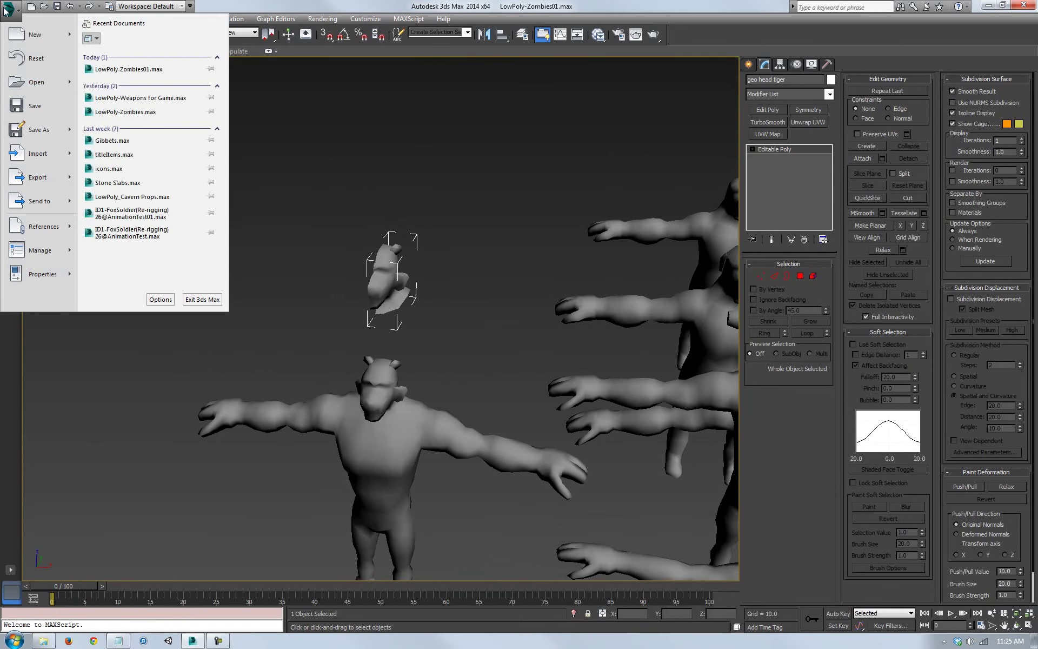
left_click(35, 130)
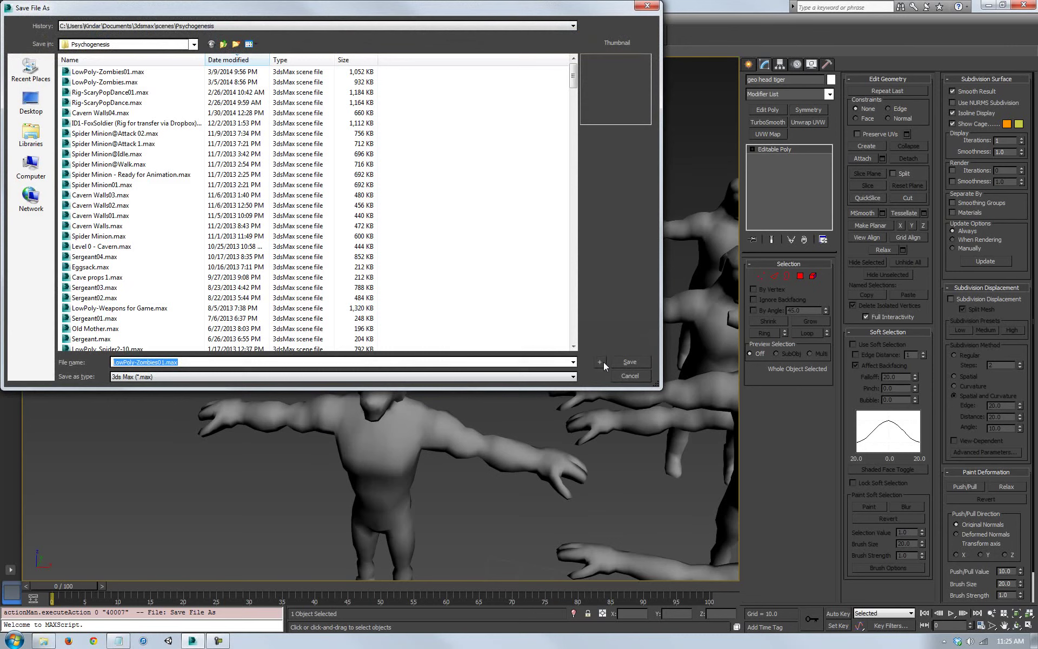
left_click(601, 362)
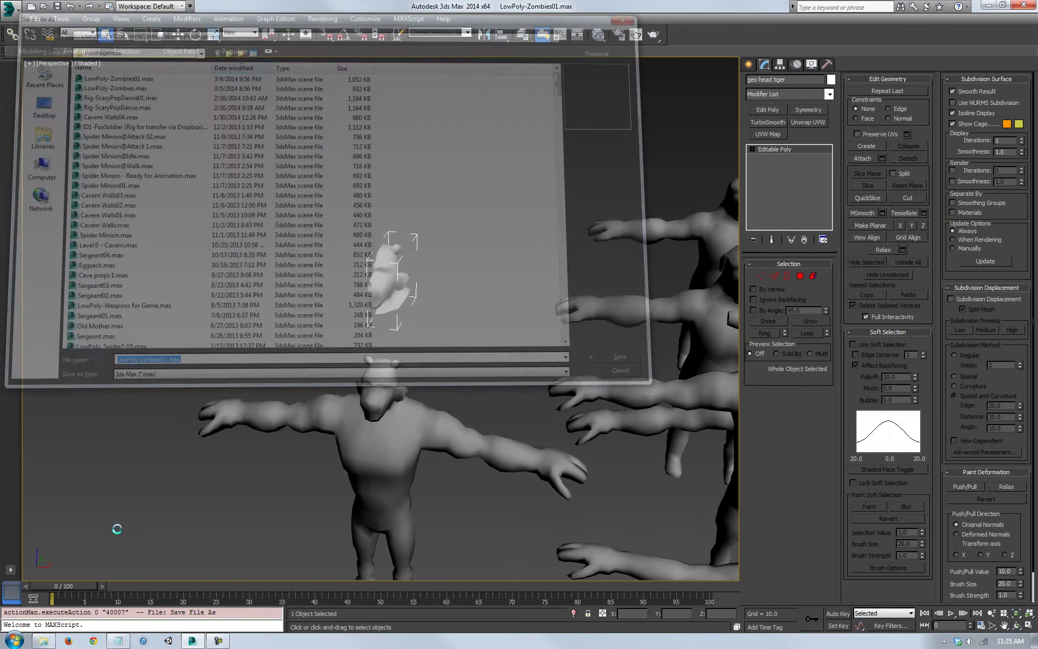
Open the recent scene LowPoly-Weapons for Game.max and continue without the missing external files
left_click(11, 8)
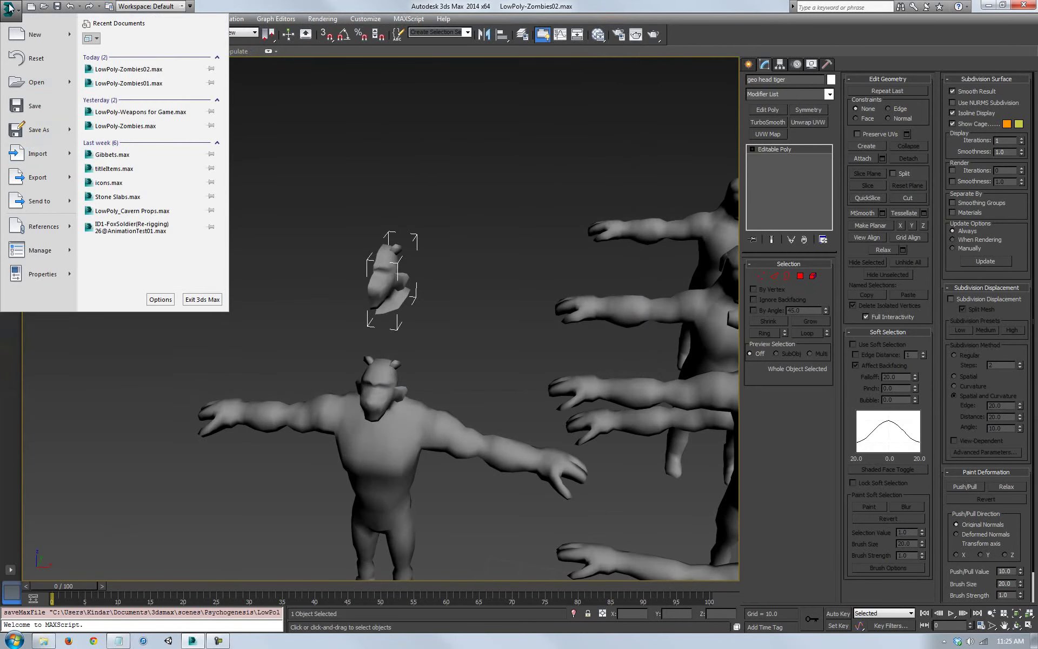
left_click(143, 126)
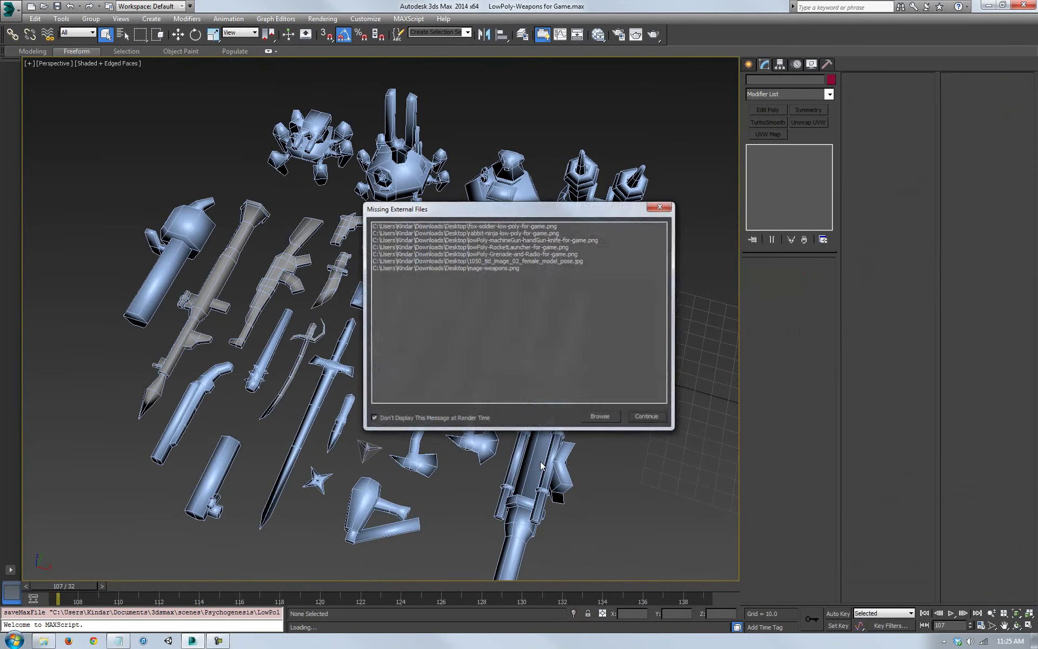
left_click(644, 419)
scroll(481, 390, "down", 5)
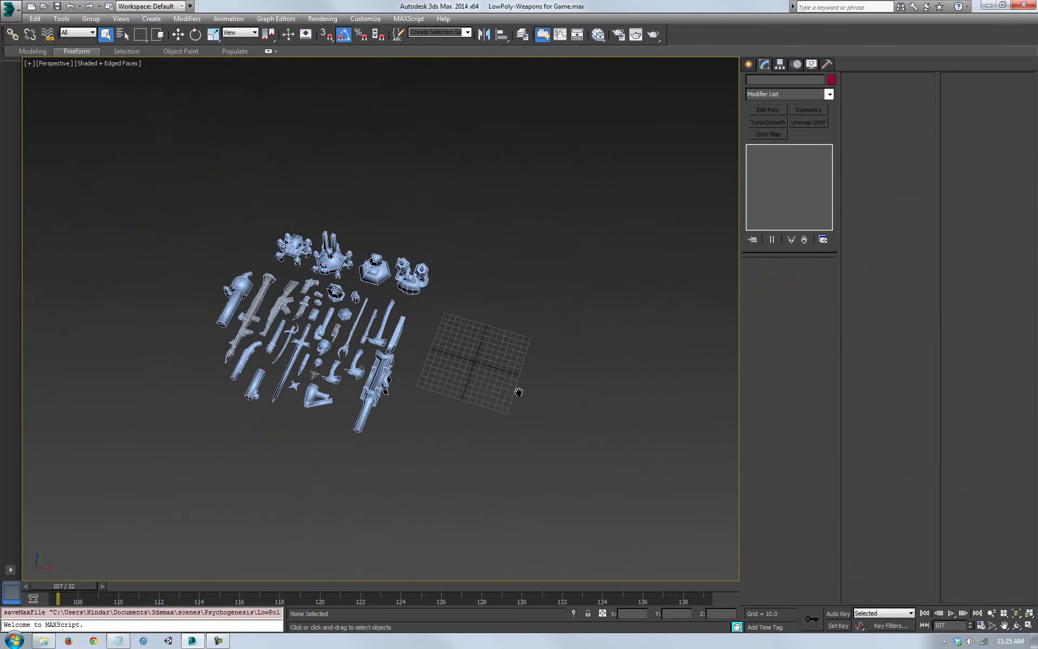
Import test head export.FBX from the scenes folder with the file content set to Add and update animation
left_click(10, 8)
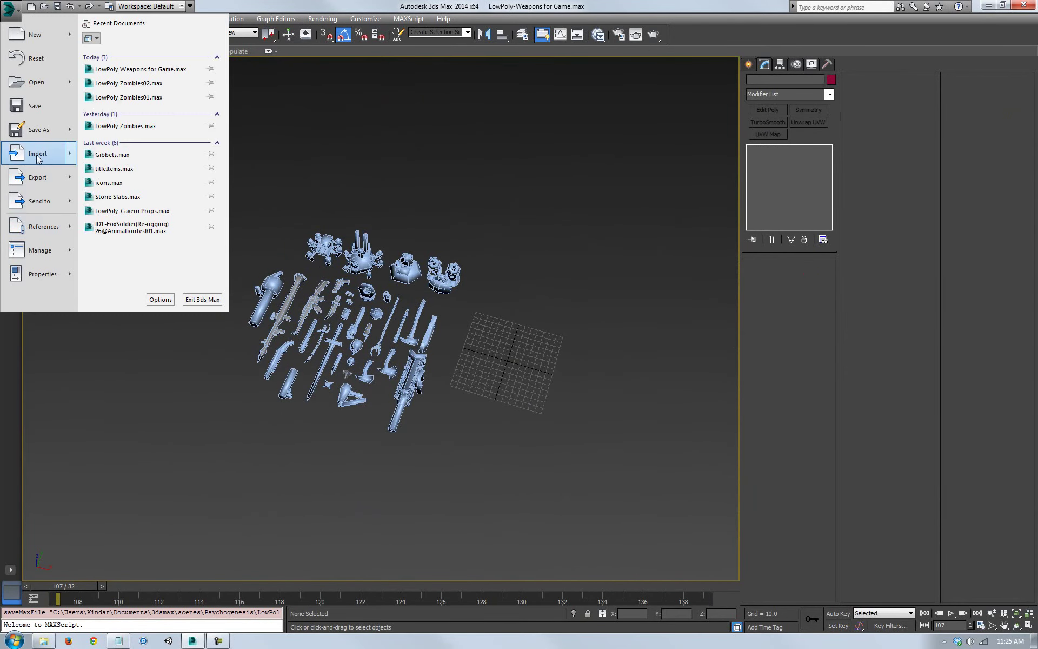
mouse_move(37, 156)
left_click(109, 49)
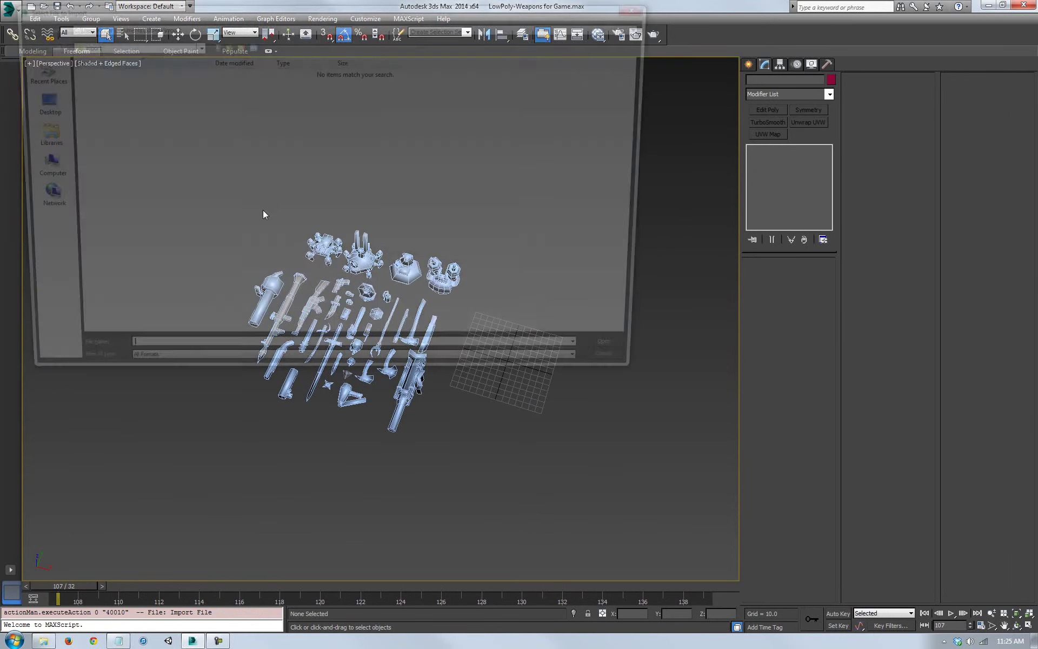
left_click(224, 44)
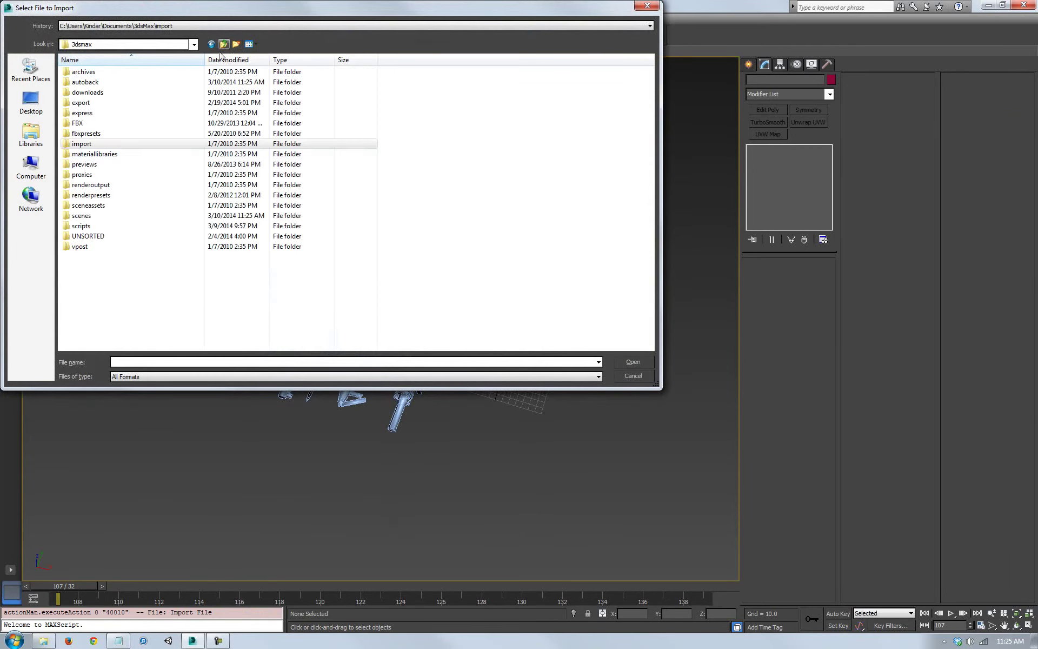
double_click(100, 216)
double_click(96, 164)
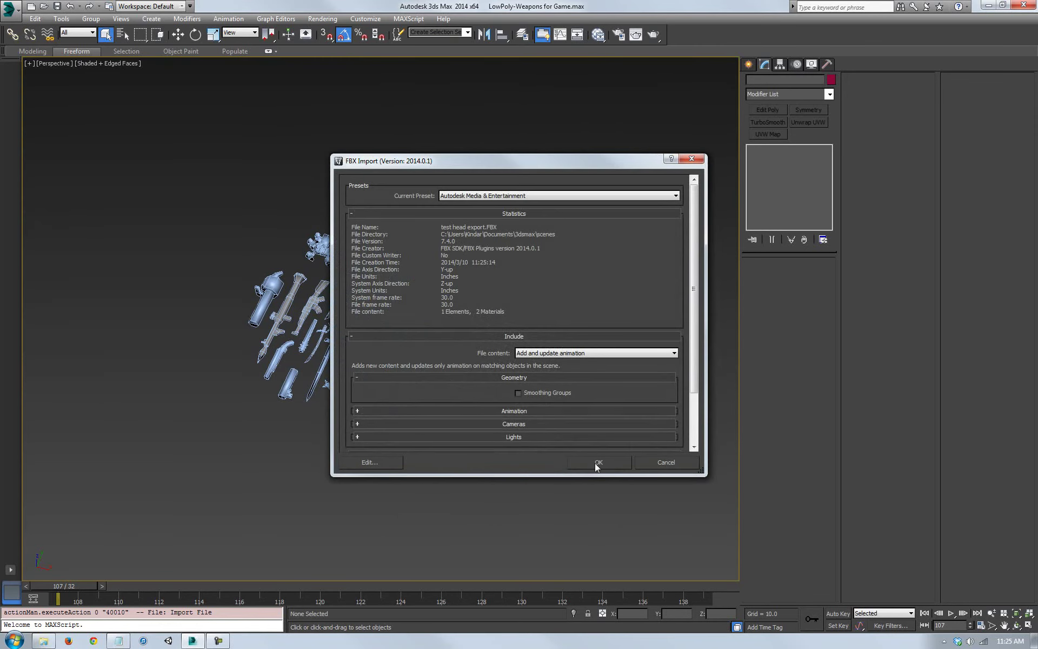
left_click(598, 463)
Add a Symmetry modifier to the imported half tiger head to mirror it across the X axis
key("z")
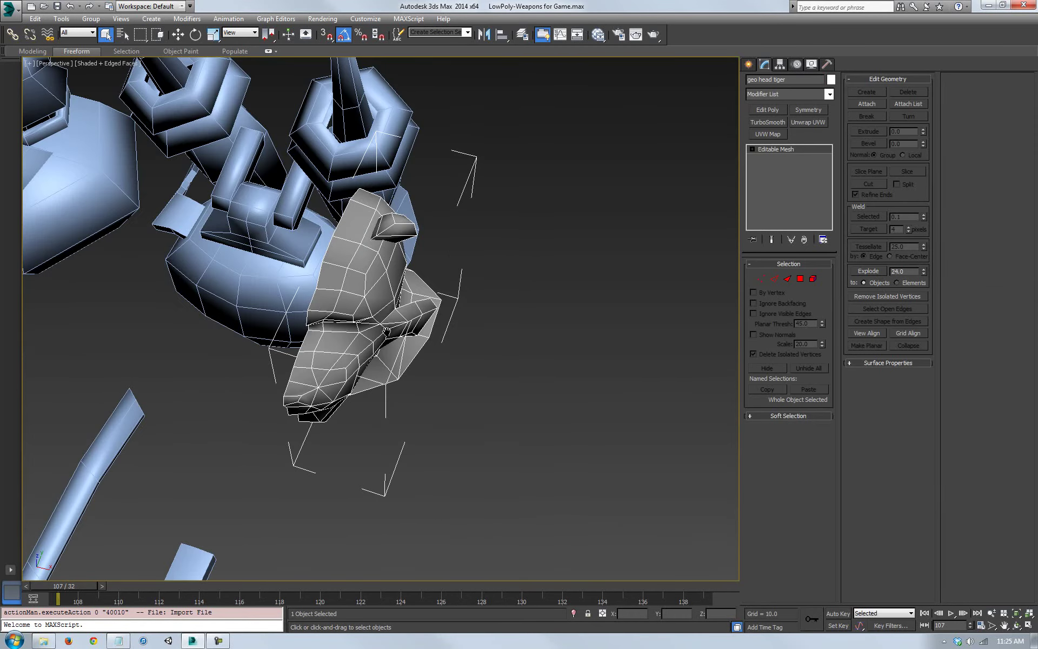
scroll(435, 506, "down", 5)
scroll(454, 436, "up", 2)
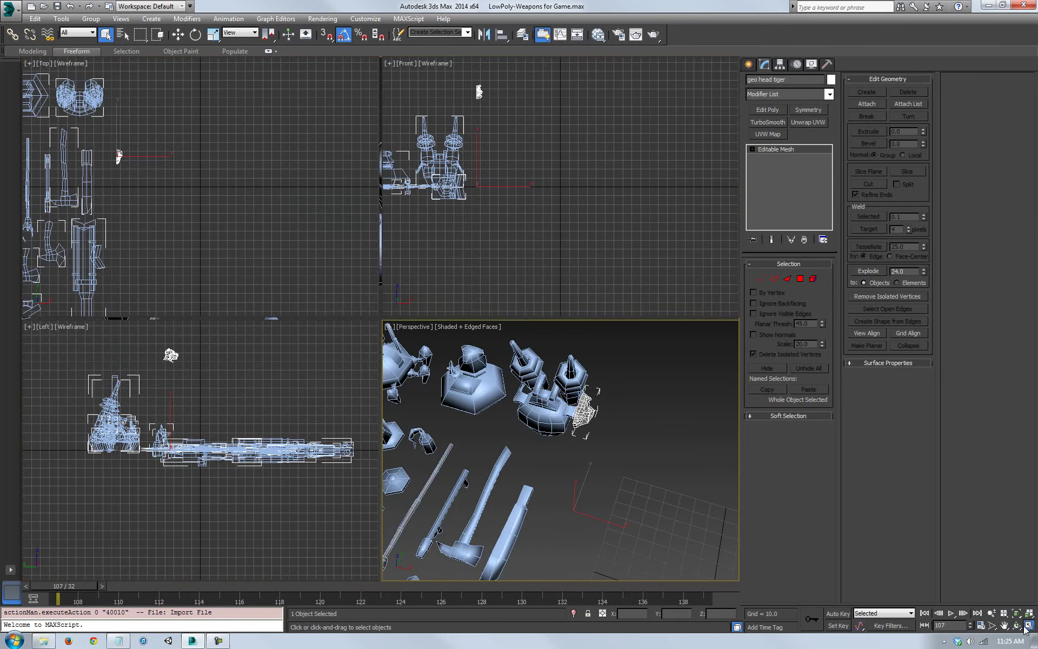
left_click(1029, 627)
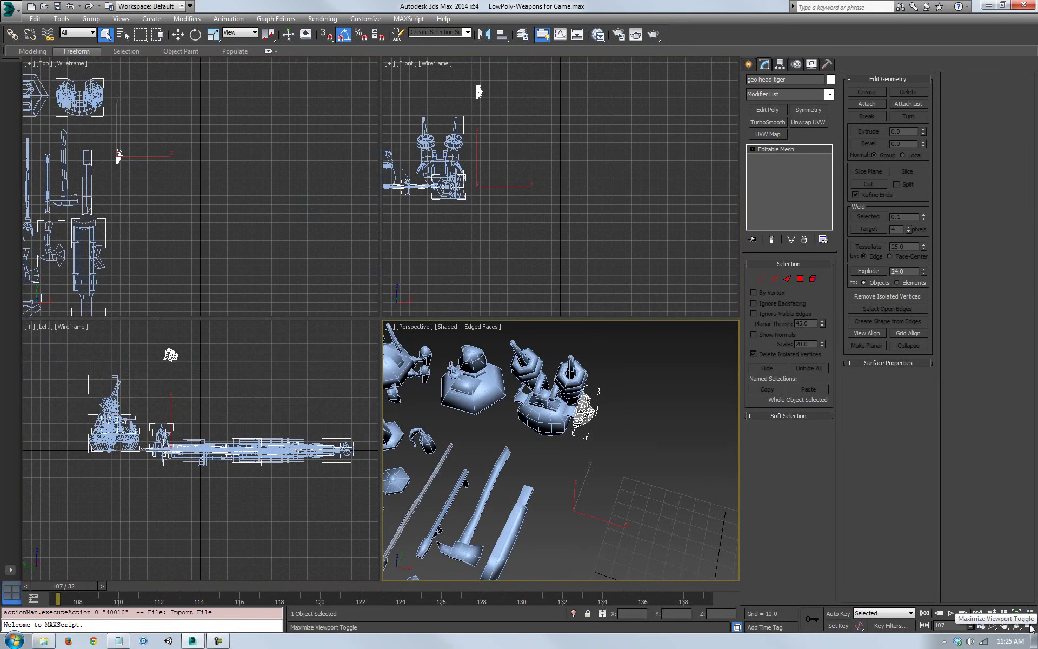
left_click(1029, 627)
left_click(1017, 625)
left_click_drag(376, 378, 427, 325)
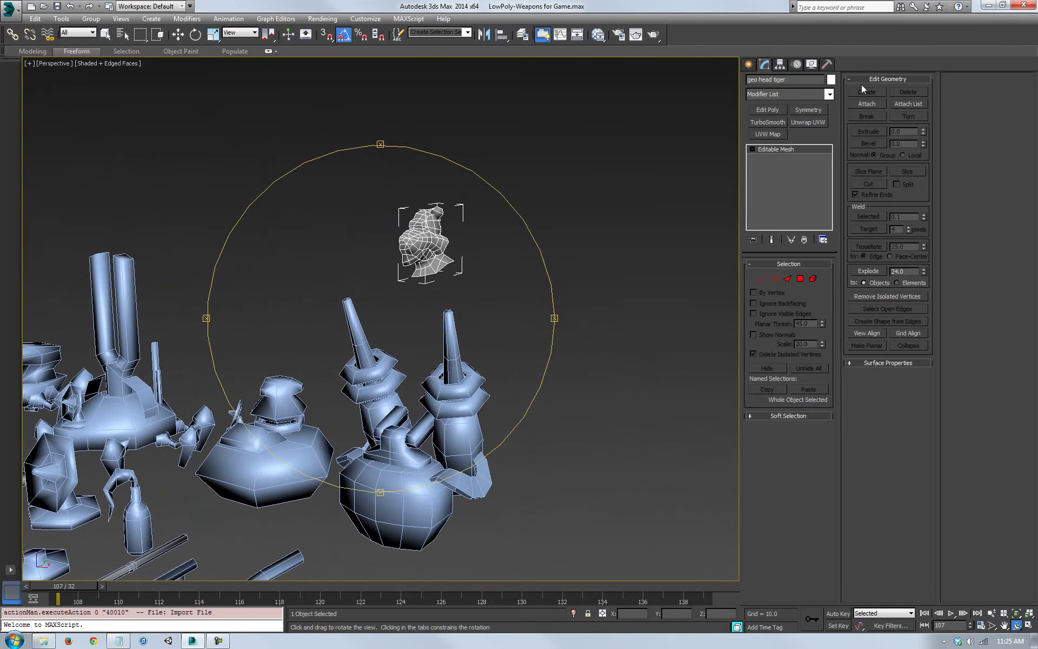
left_click(808, 109)
left_click_drag(331, 304, 328, 365)
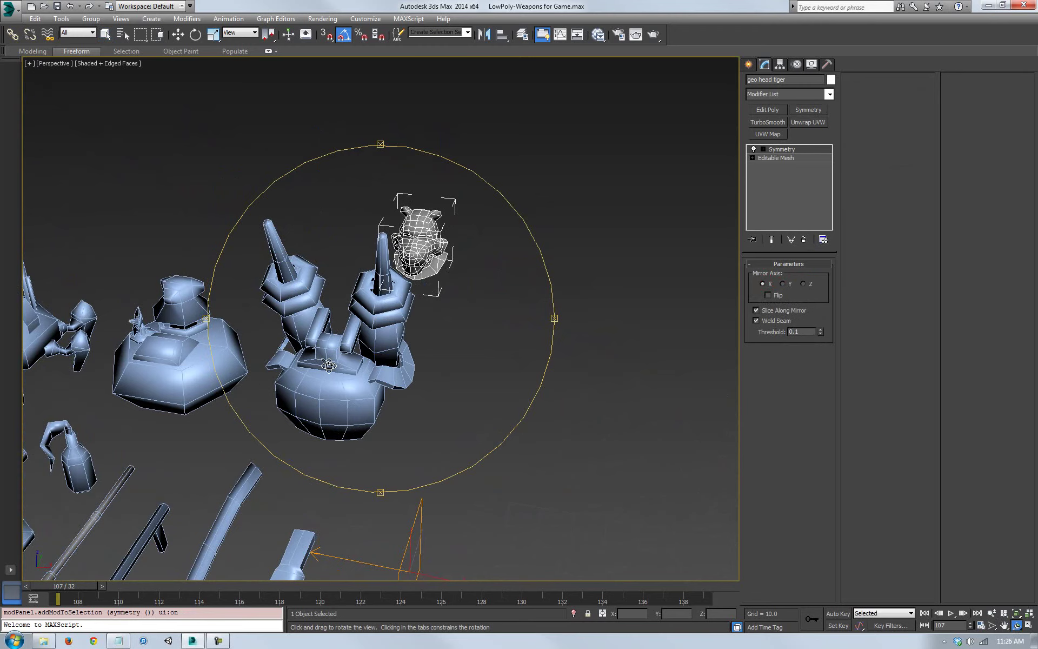
left_click_drag(447, 320, 365, 309)
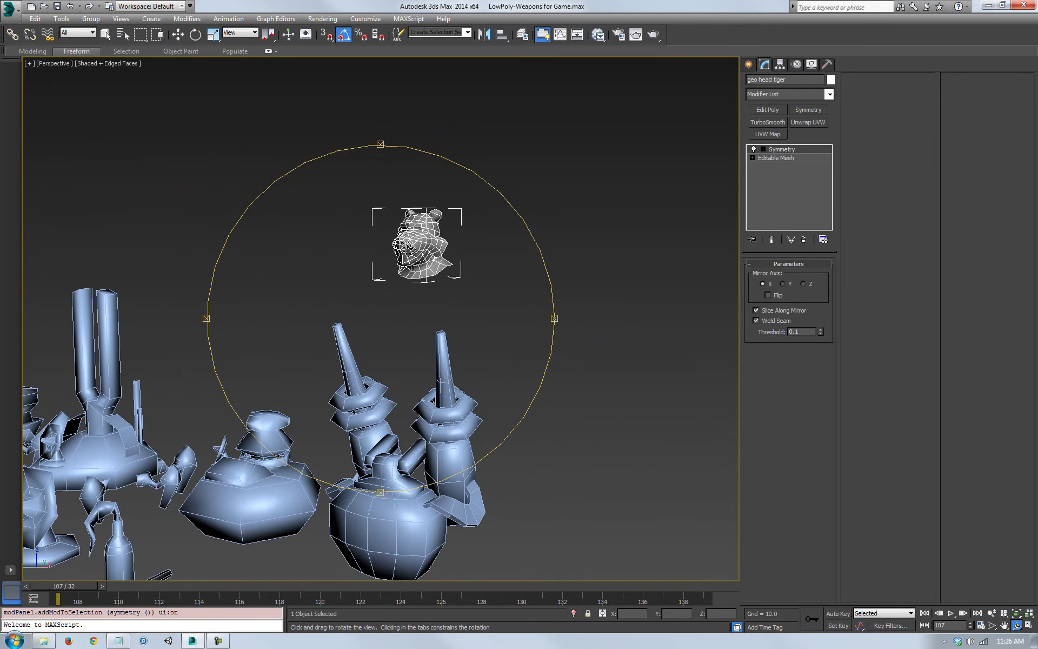
left_click_drag(452, 290, 411, 227)
left_click_drag(443, 276, 449, 252)
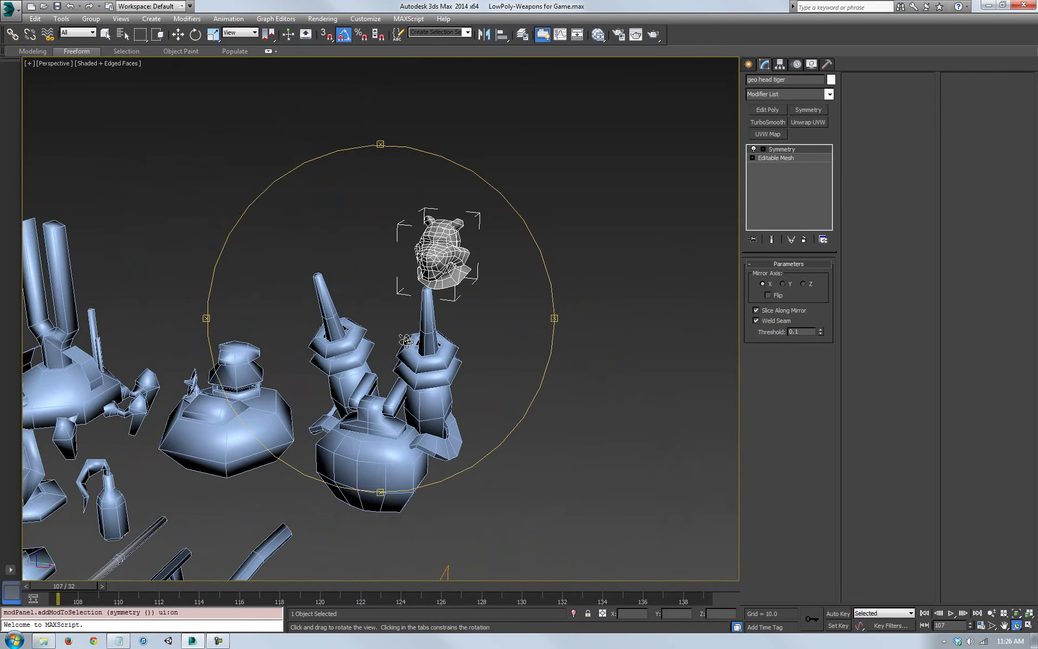
left_click_drag(410, 336, 427, 326)
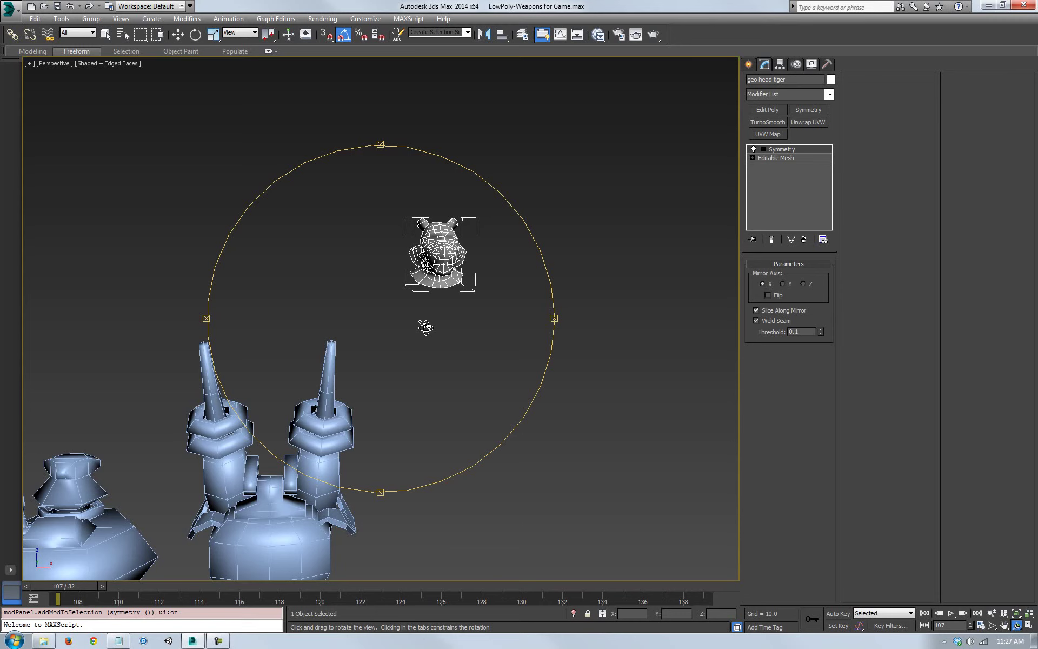
mouse_move(431, 331)
left_mouse_down()
mouse_move(394, 317)
mouse_move(388, 336)
mouse_move(427, 332)
left_mouse_up()
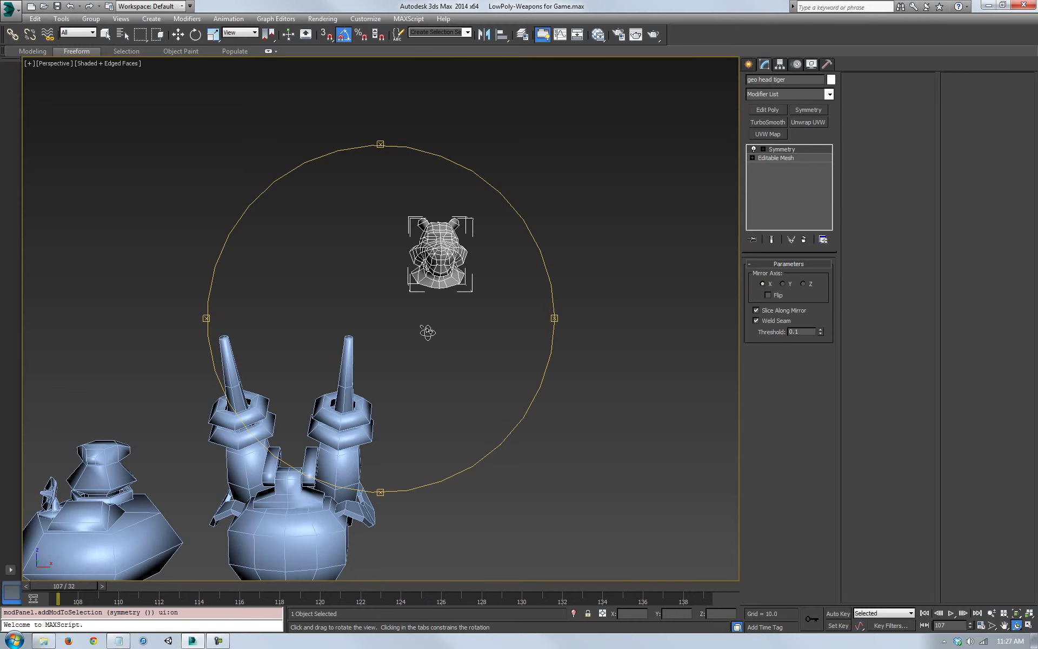
Open the recent scene LowPoly-Zombies02.max without saving the changes to the weapons scene
left_click(10, 8)
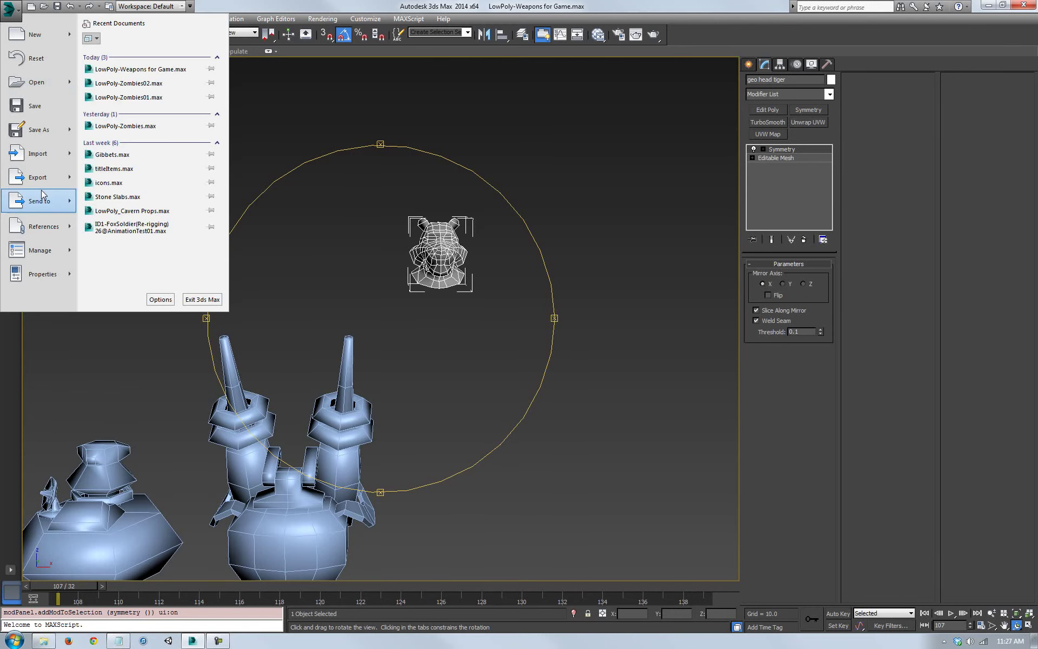
left_click(132, 83)
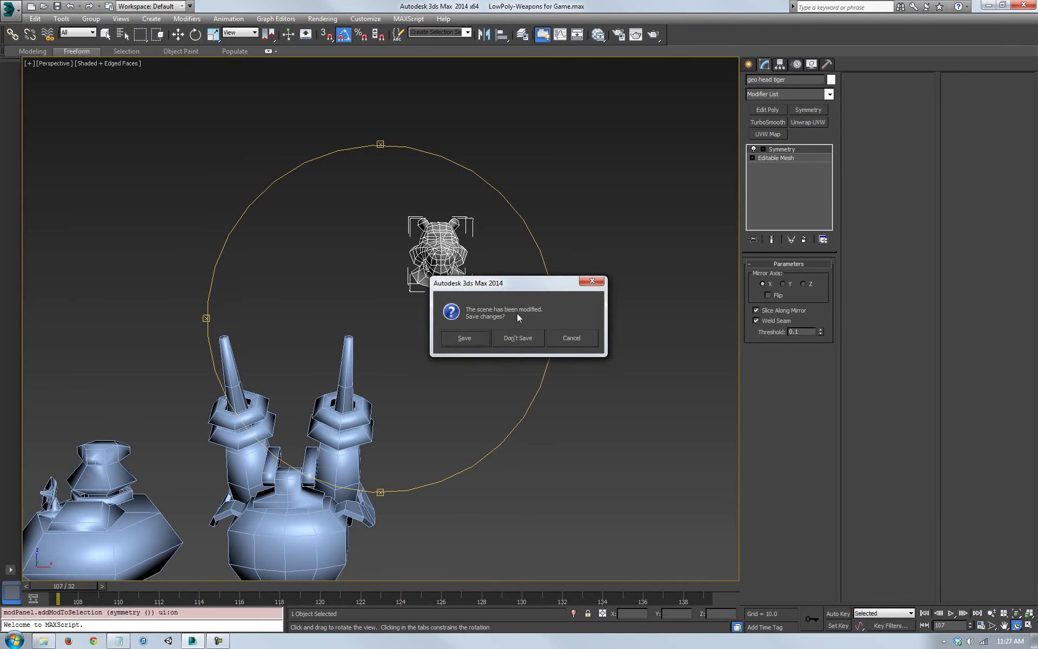
left_click(518, 338)
Examine the UV layout of the separate arm in the UV editor at polygon level, comparing the hand's UVs with the arm's seams
middle_click_drag(215, 252, 490, 344, "alt")
left_click(370, 534)
middle_click_drag(340, 498, 427, 303, "alt")
key("3")
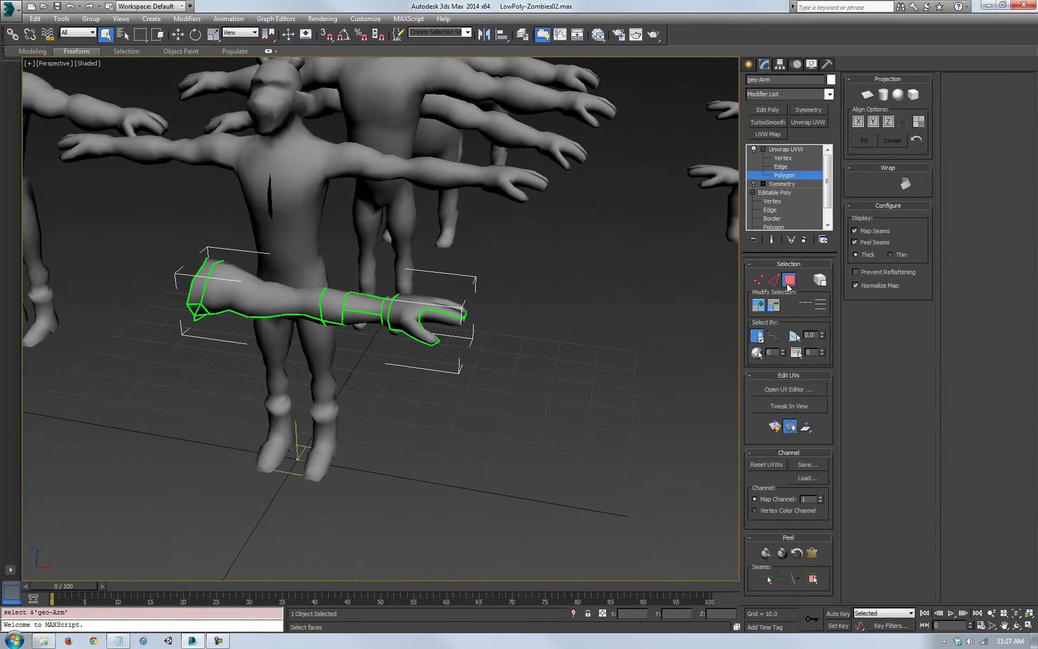
left_click(789, 389)
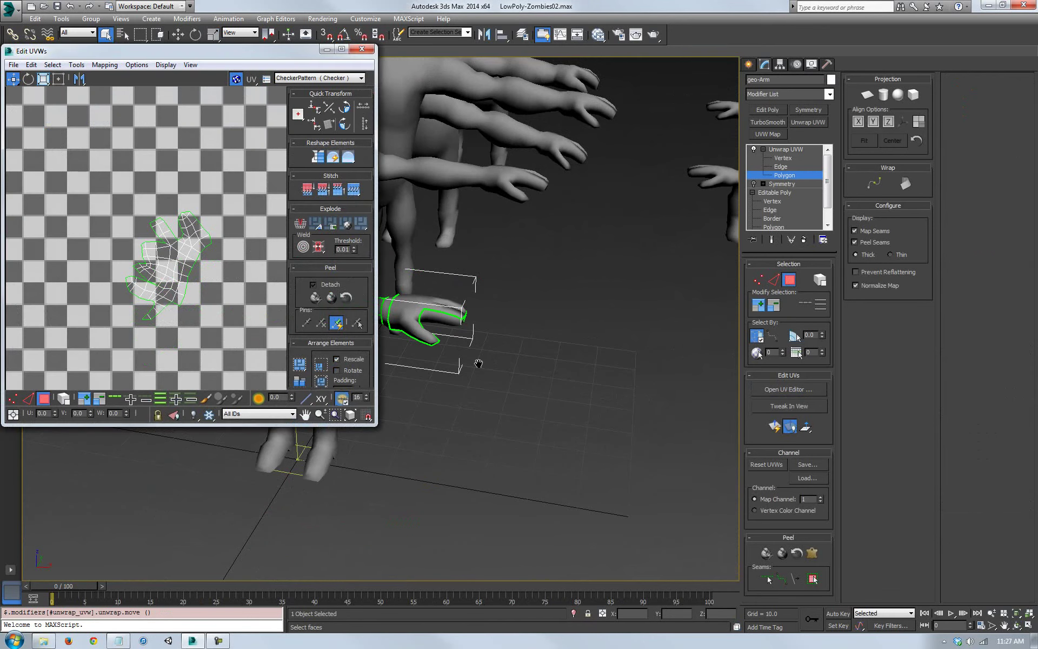
middle_click_drag(476, 364, 594, 357)
middle_click_drag(177, 285, 159, 270)
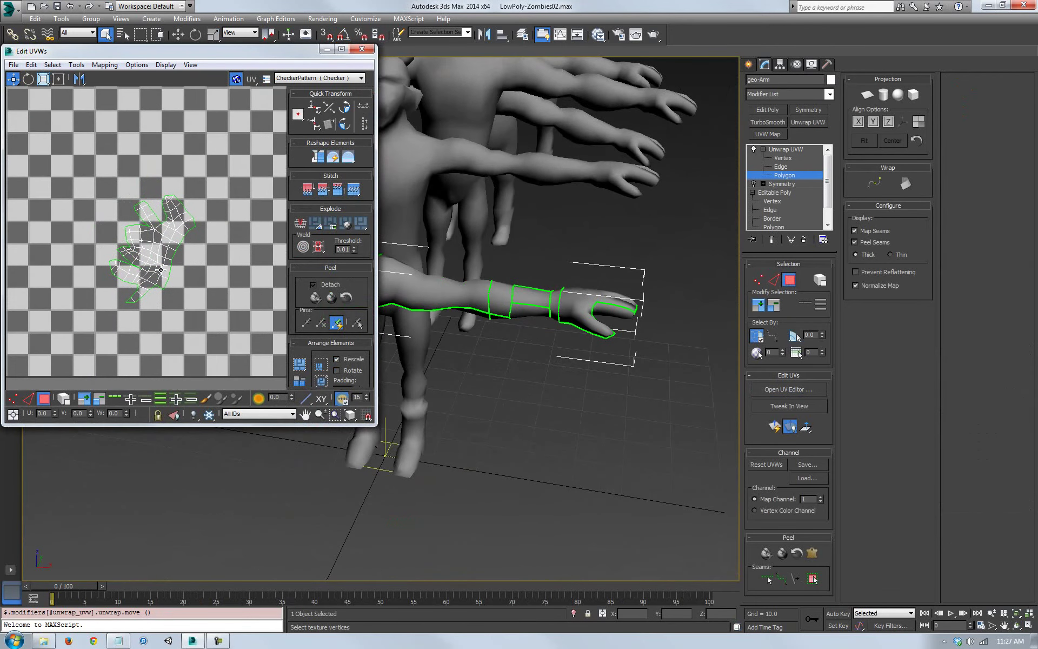
middle_click_drag(601, 328, 637, 346)
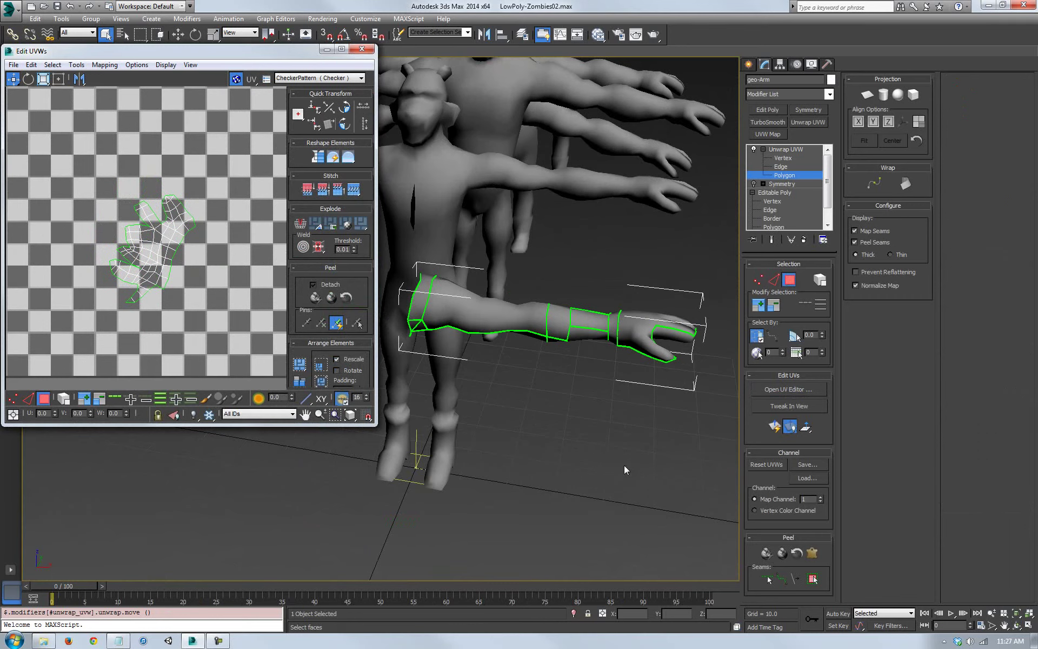
middle_click_drag(613, 421, 689, 322, "alt")
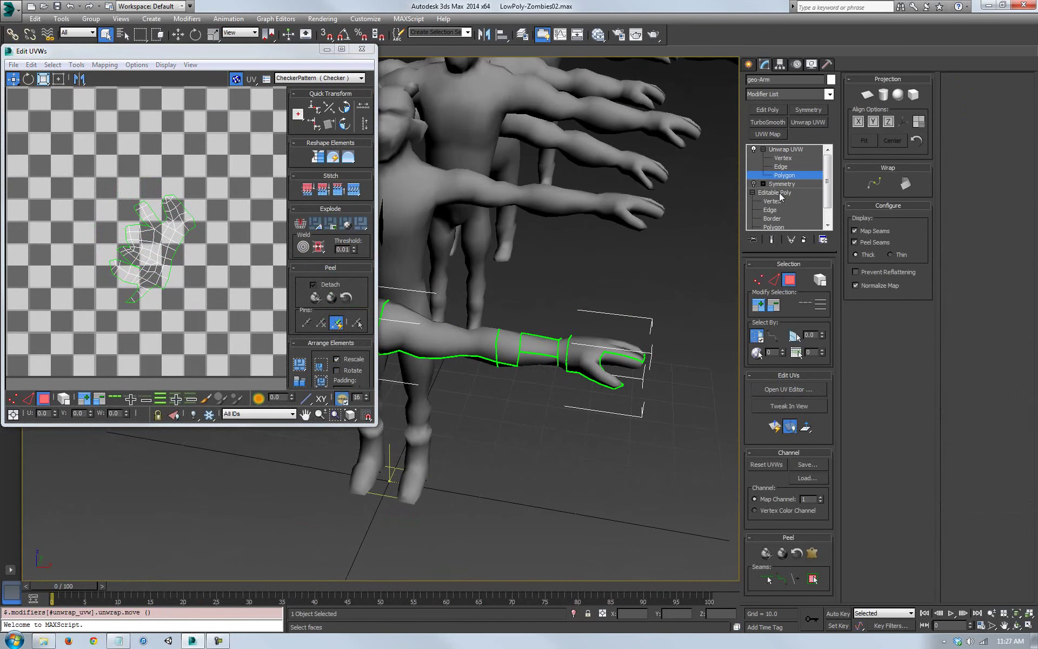
middle_click_drag(179, 263, 134, 236)
scroll(556, 384, "up", 2)
Clone the separate arm as a single copy, placed clear of the characters at about X -228, Y -29
right_click(556, 383)
middle_click_drag(540, 416, 482, 468)
scroll(556, 464, "down", 5)
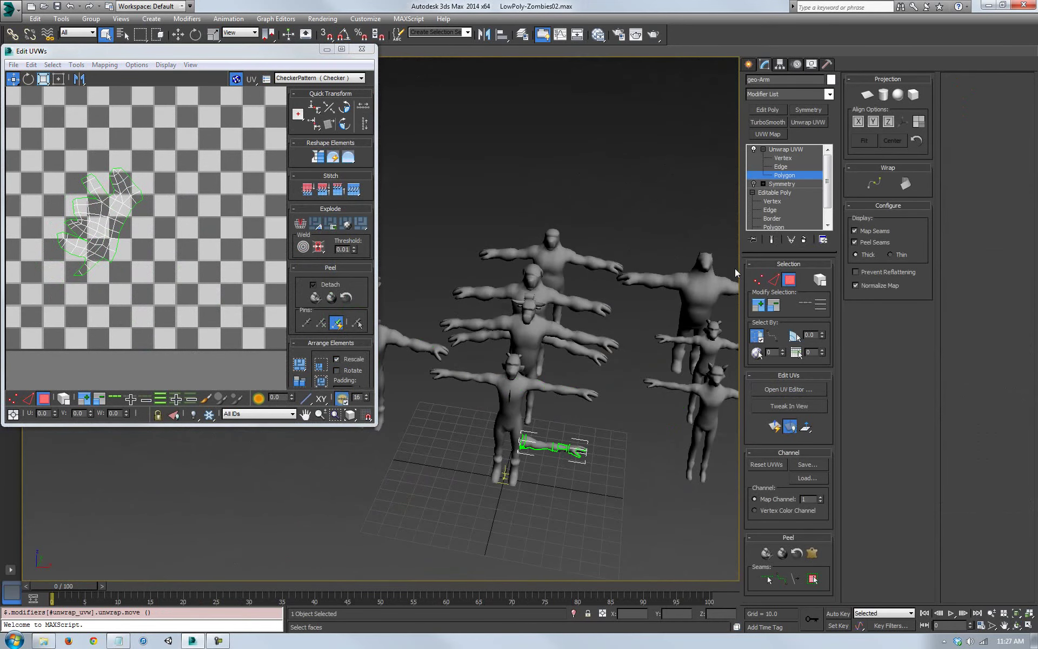
key("ctrl+b")
middle_click_drag(490, 452, 475, 382)
key("w")
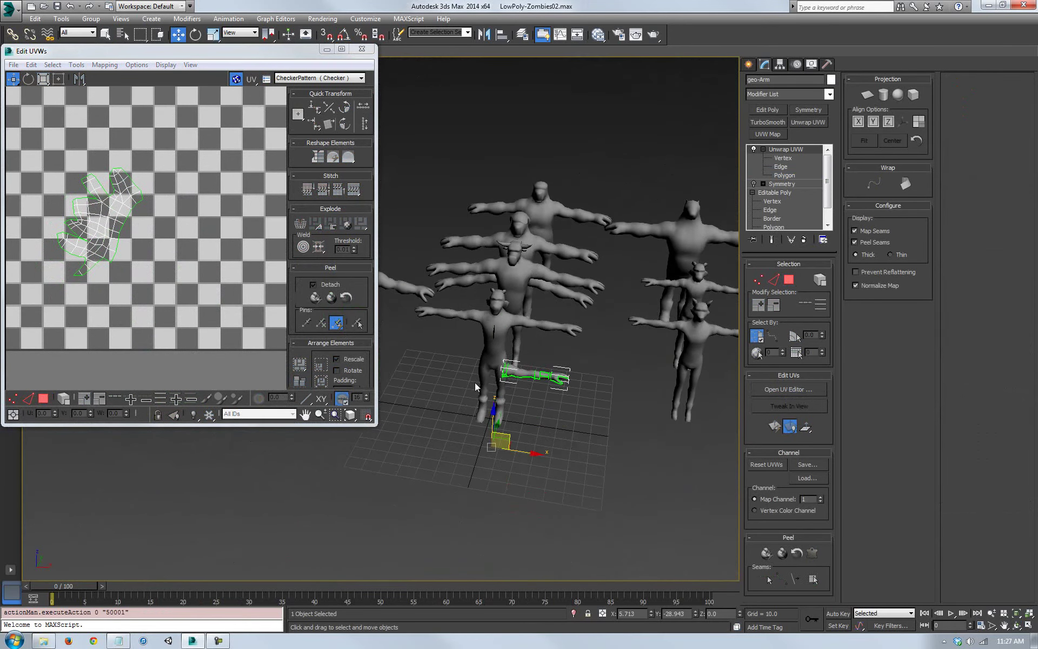
mouse_move(464, 438)
left_mouse_down("shift")
mouse_move(205, 413)
mouse_move(102, 380)
left_mouse_up("shift")
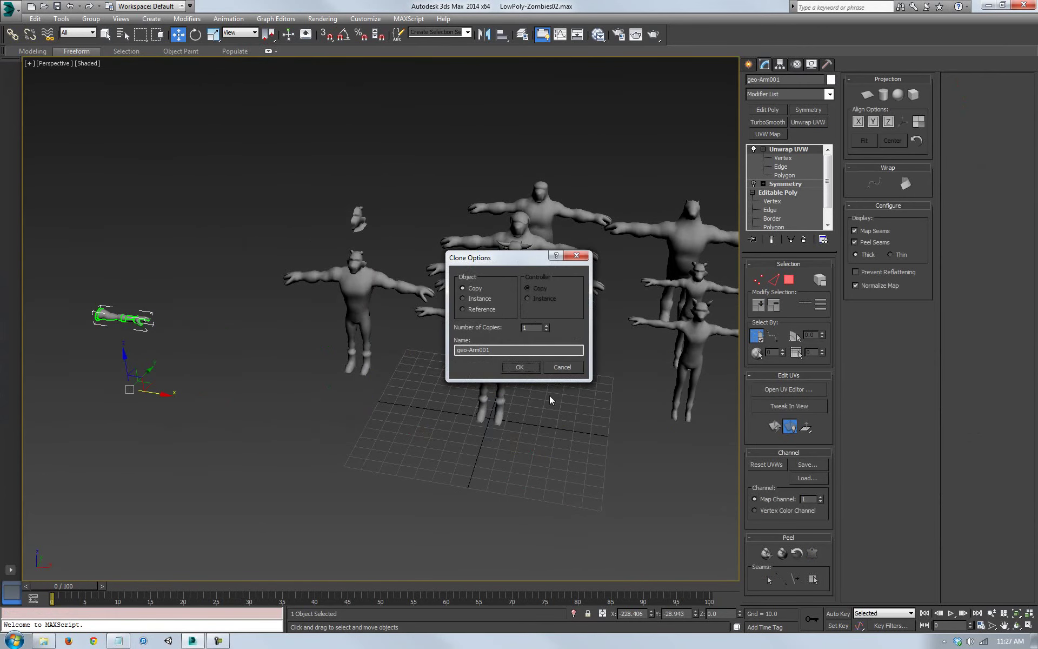
left_click(518, 367)
Hide everything except the copied arm and frame it in the perspective view
right_click(133, 357)
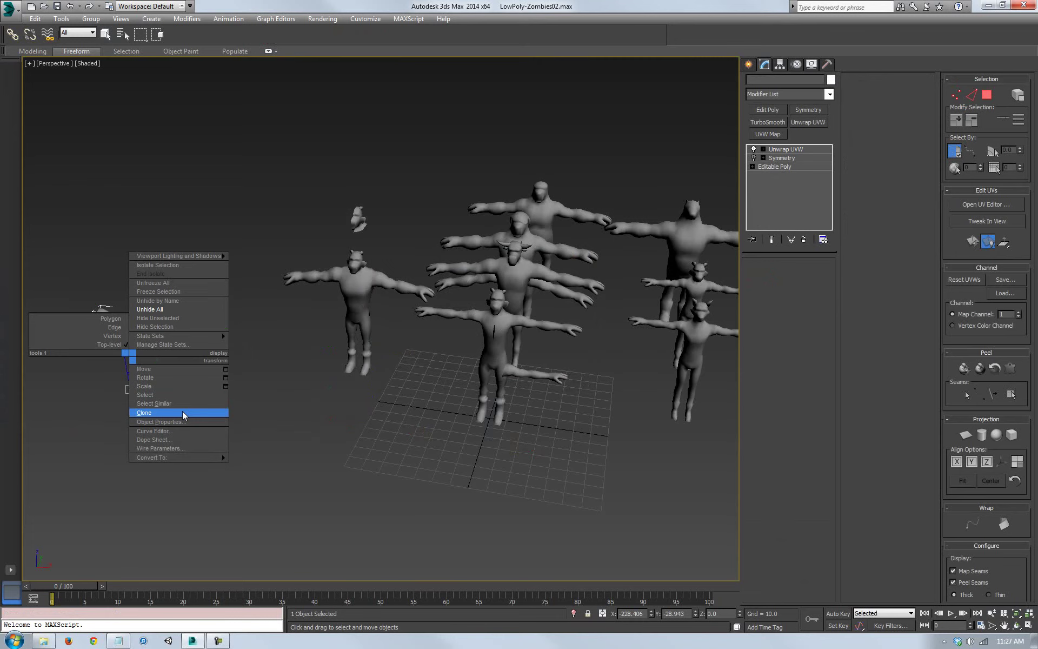
left_click(160, 321)
key("z")
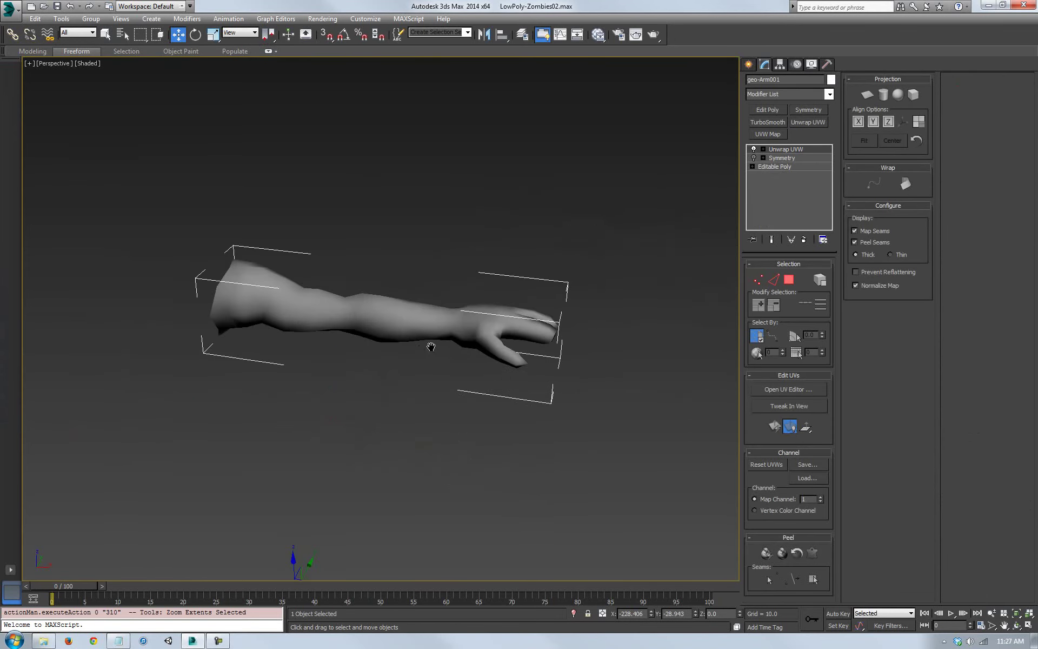
Delete the copied arm's Symmetry modifier and collapse its Unwrap UVW modifier into the editable poly
right_click(780, 152)
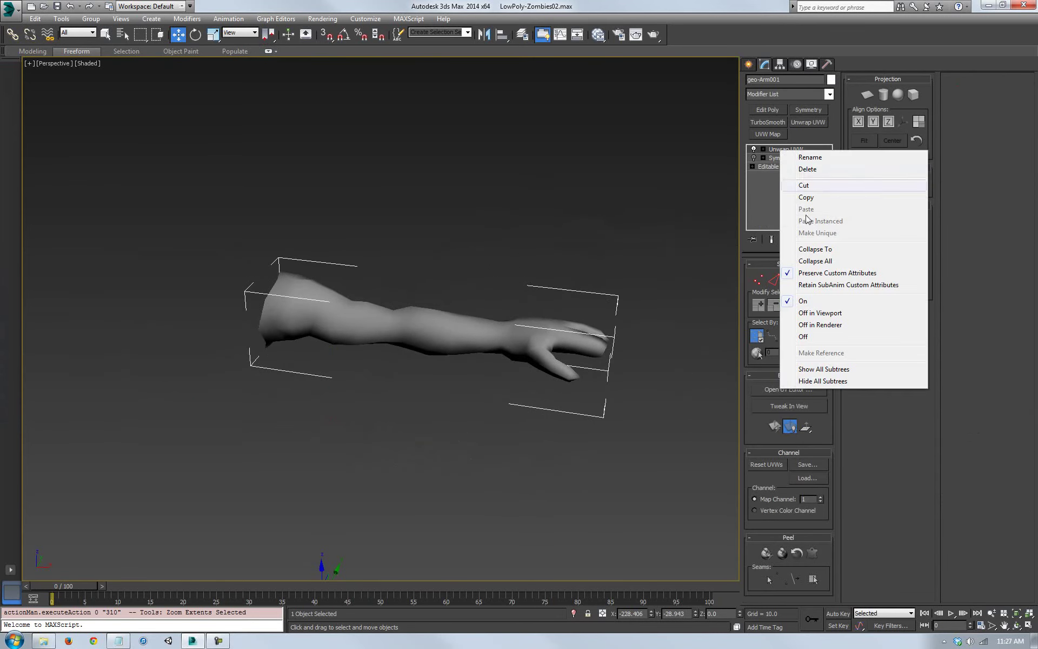
left_click(777, 161)
right_click(777, 161)
left_click(807, 179)
right_click(783, 151)
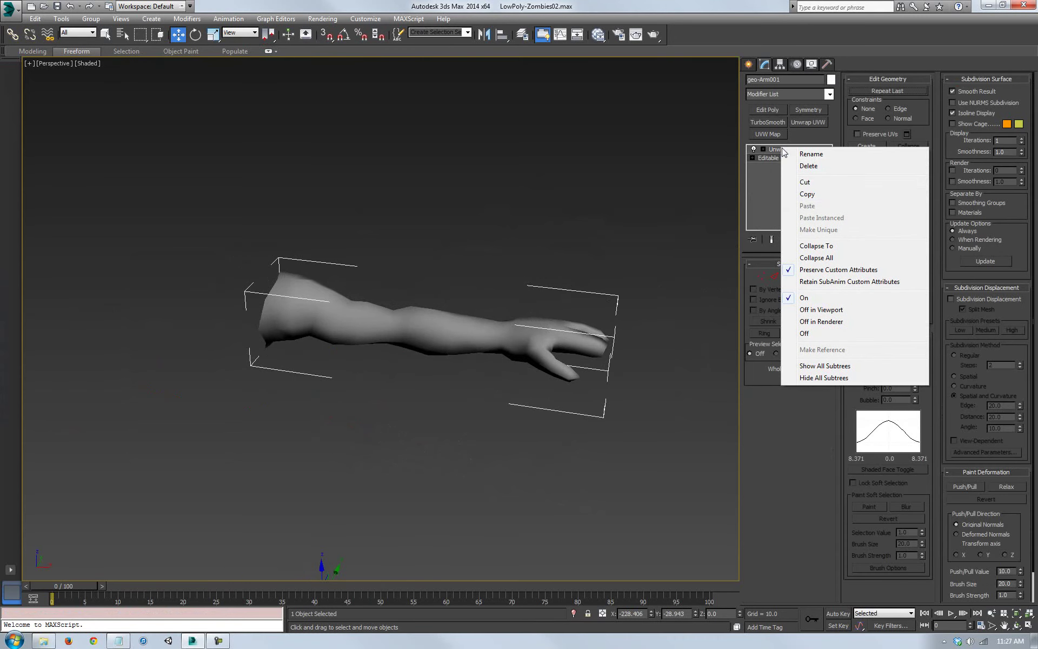
left_click(801, 242)
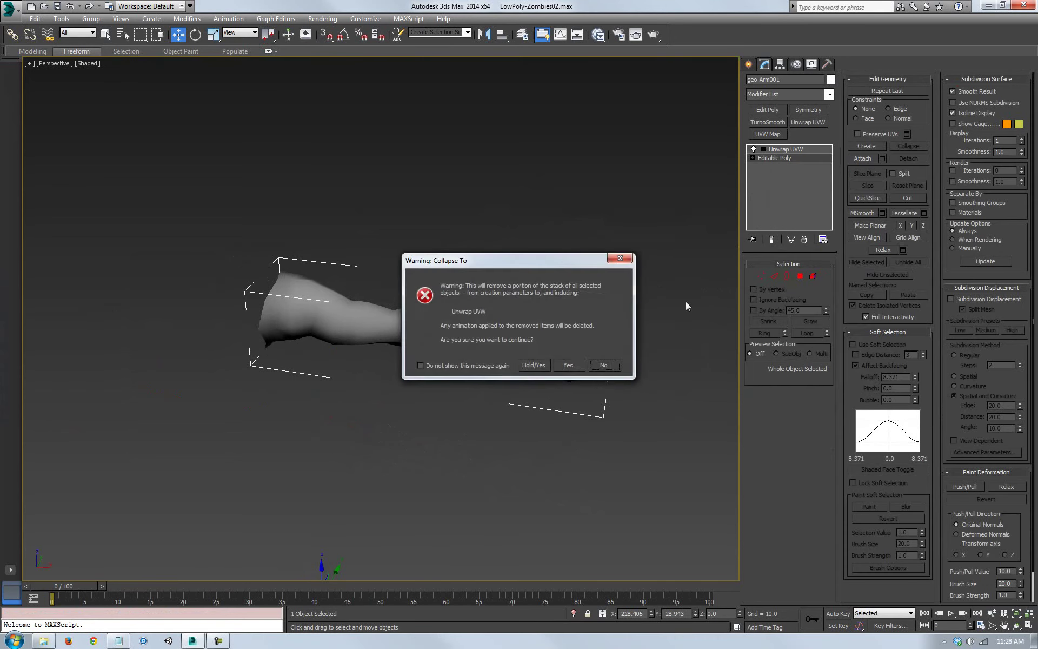
left_click(568, 365)
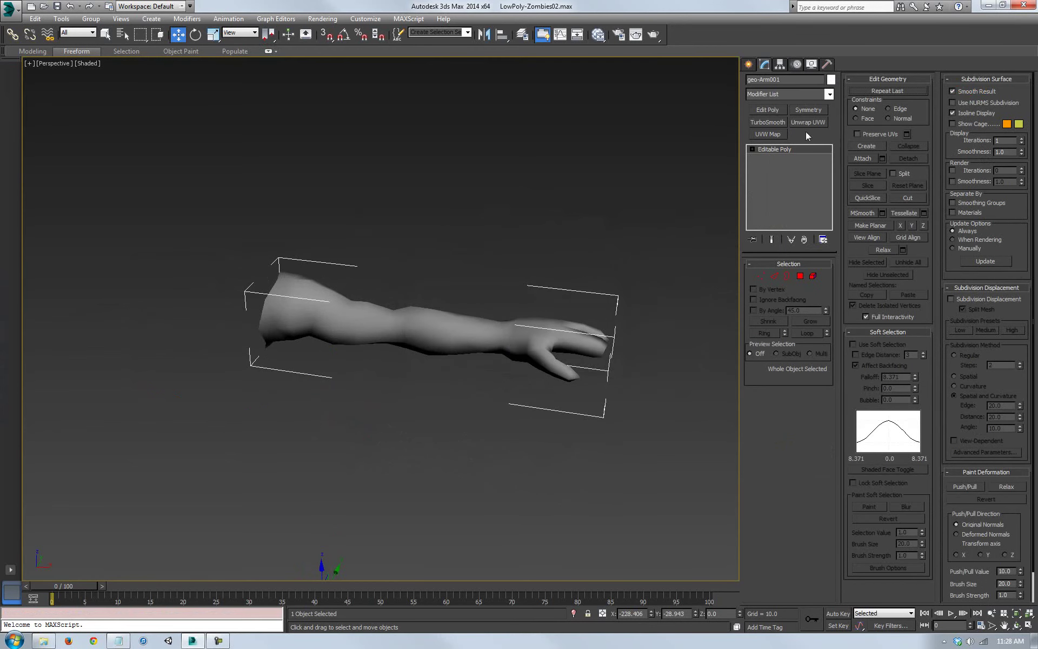
Inspect the collapsed arm's UV layout with a temporary Unwrap UVW modifier and delete that modifier
middle_click_drag(407, 352, 496, 330)
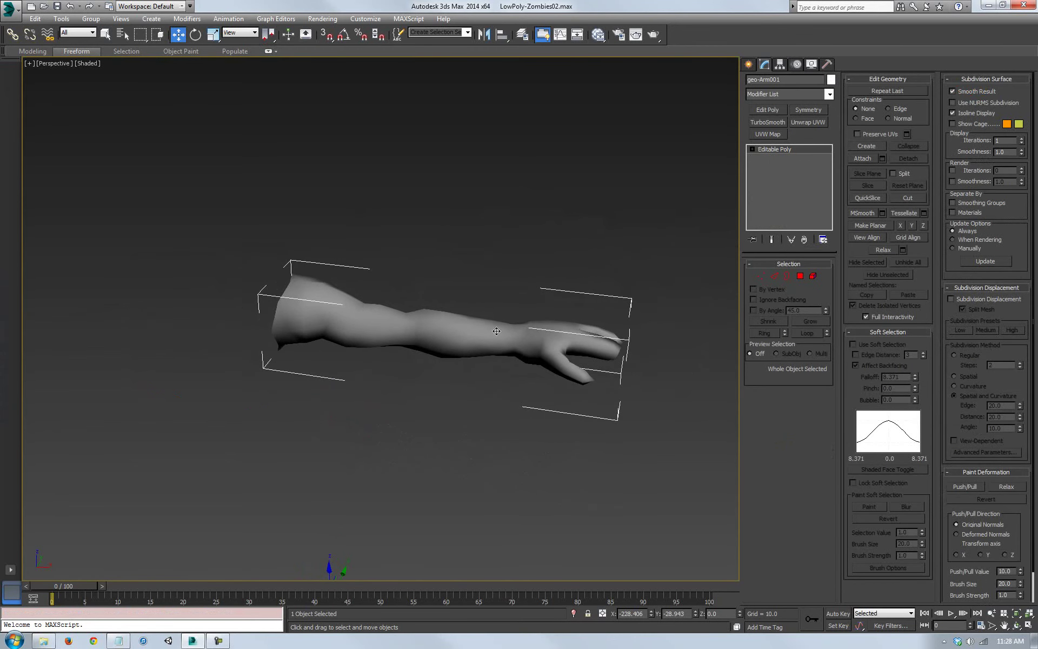
middle_click_drag(554, 384, 516, 384)
left_click(808, 122)
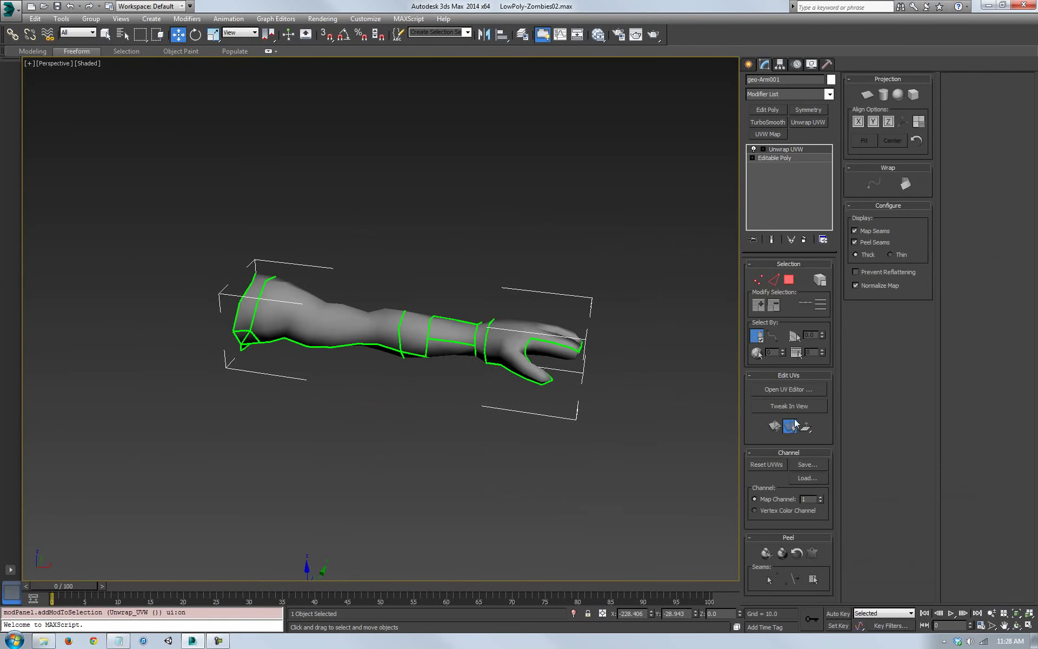
left_click(787, 394)
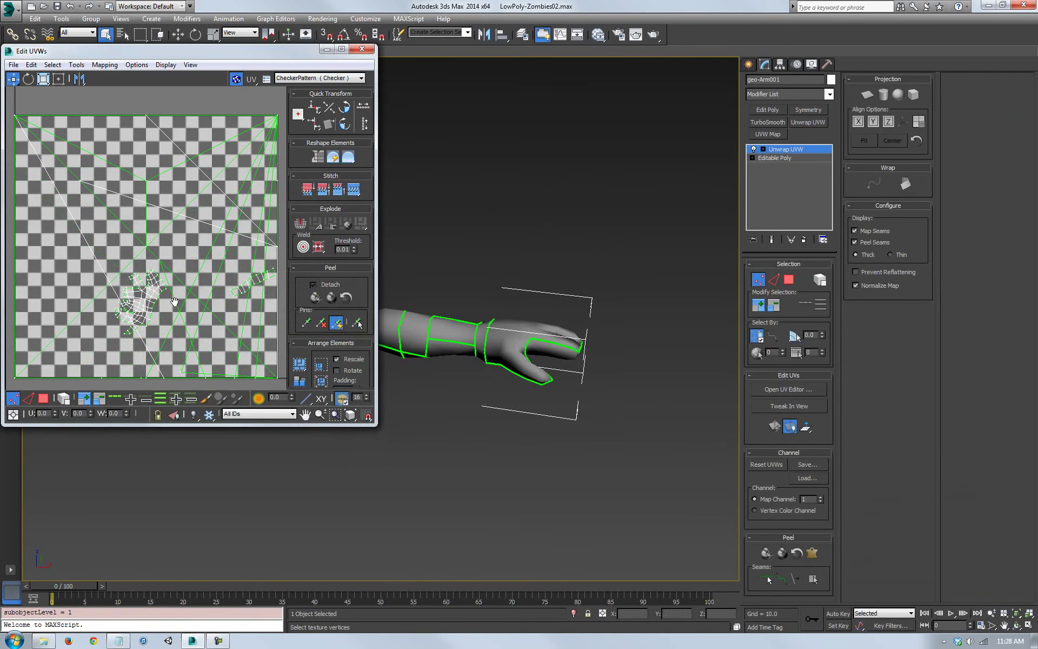
middle_click_drag(178, 161, 137, 220)
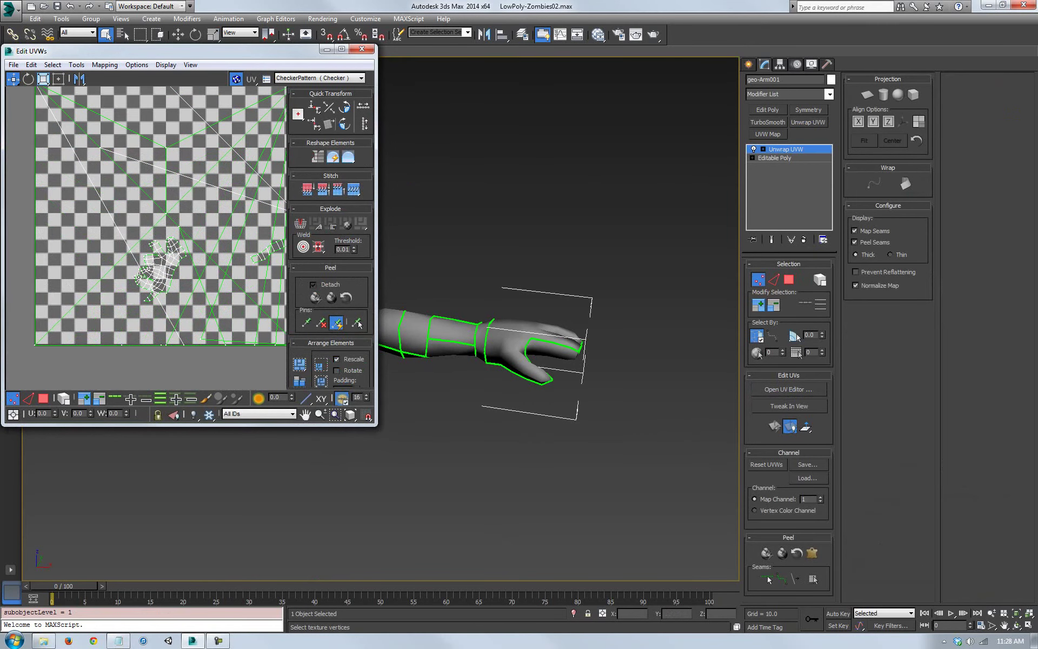
left_click(361, 49)
middle_click_drag(622, 351, 529, 357)
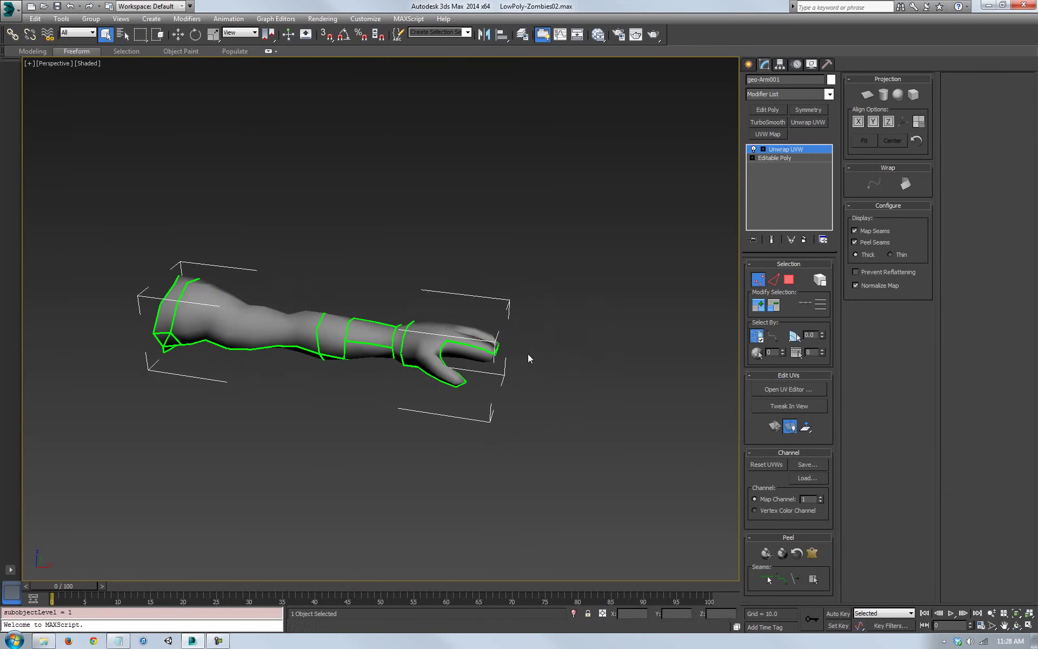
right_click(774, 149)
left_click(780, 165)
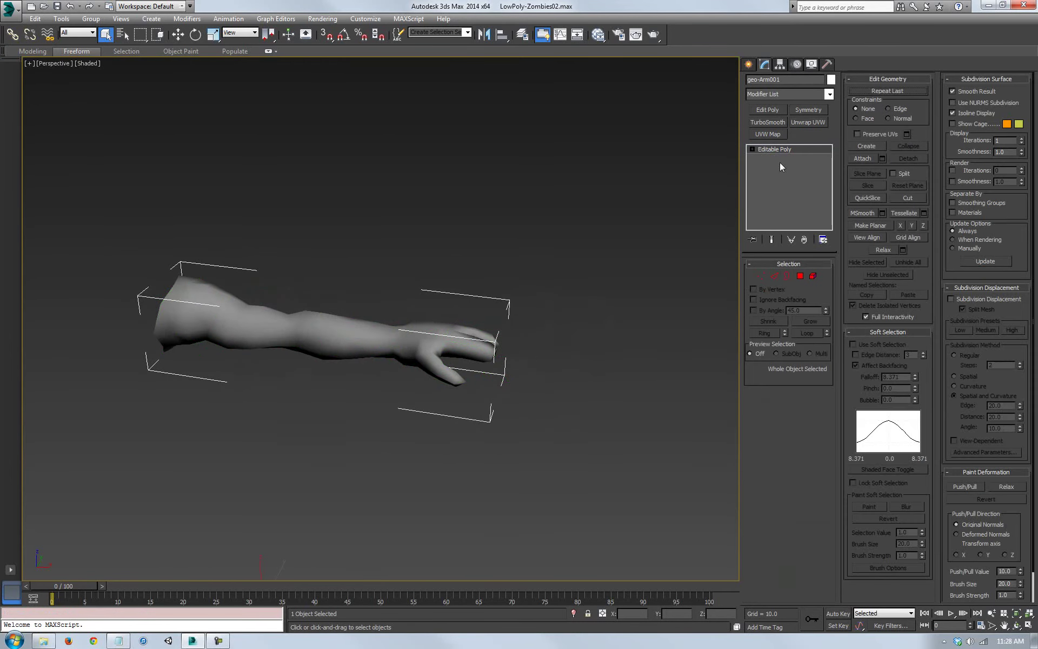
Switch the copied arm to edge editing and display edged faces around its hand
left_click(775, 277)
middle_click_drag(439, 416, 449, 427)
key("F4")
scroll(435, 371, "up", 6)
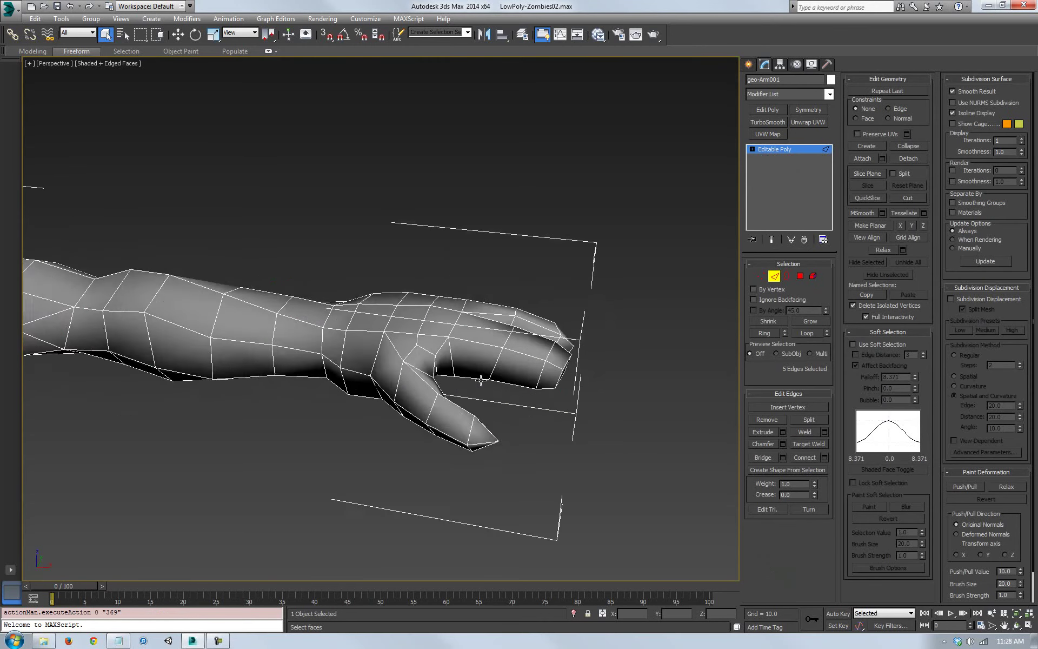
Try to remove an edge at the base of the index finger beside the thumb, and undo the removal
left_click(432, 344)
left_click(771, 417)
left_click(800, 277)
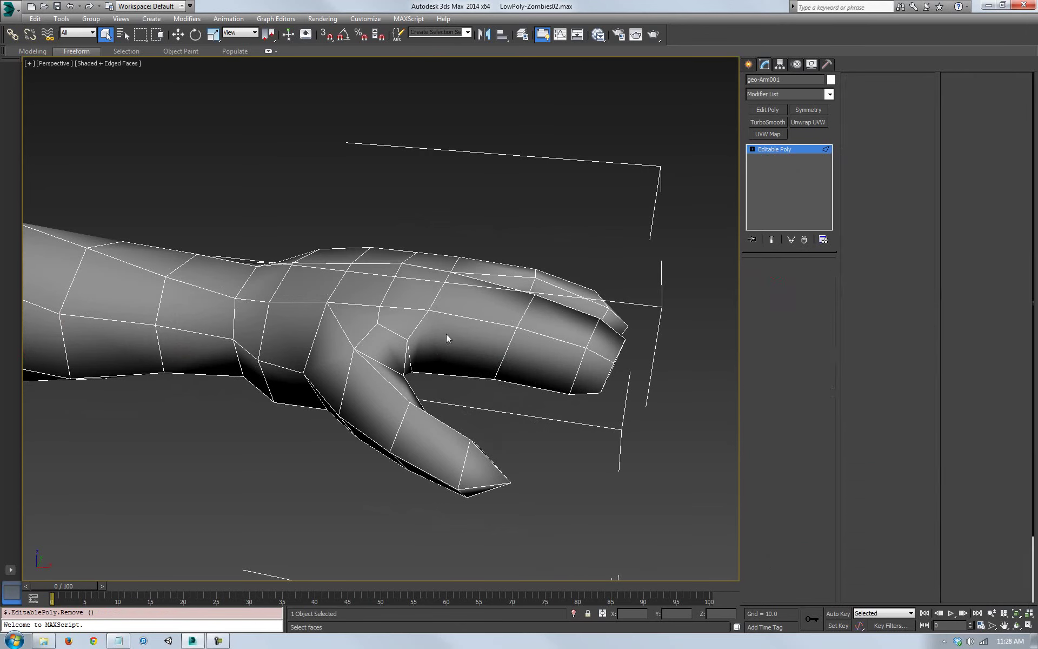
left_click(760, 276)
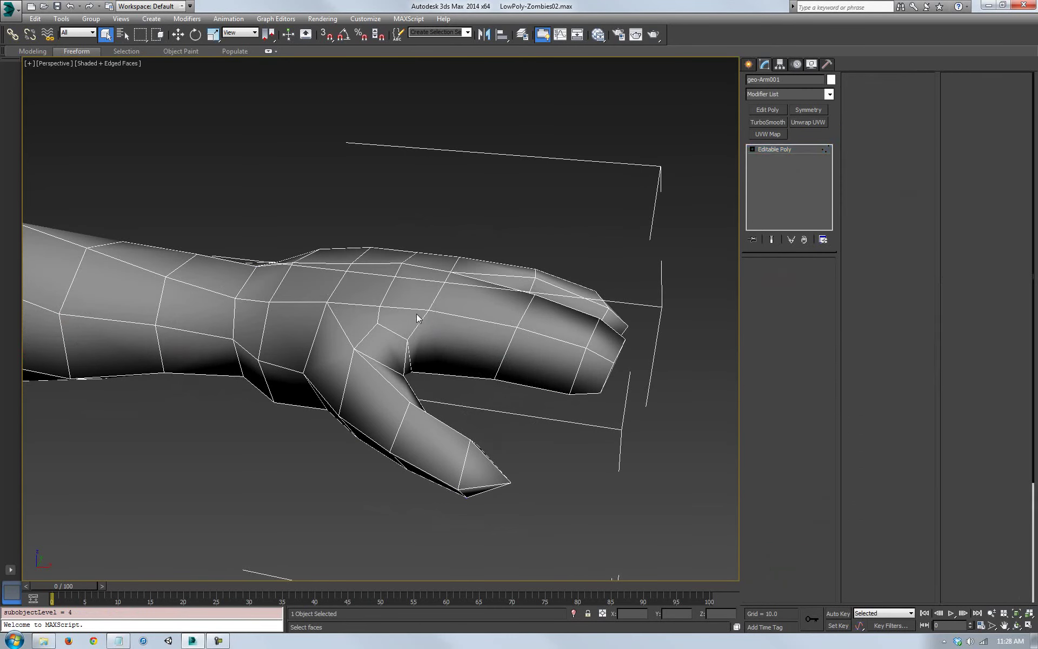
key("ctrl+z")
Chamfer the edge at the base of the index finger beside the thumb into two separate edges
middle_click_drag(578, 413, 584, 434)
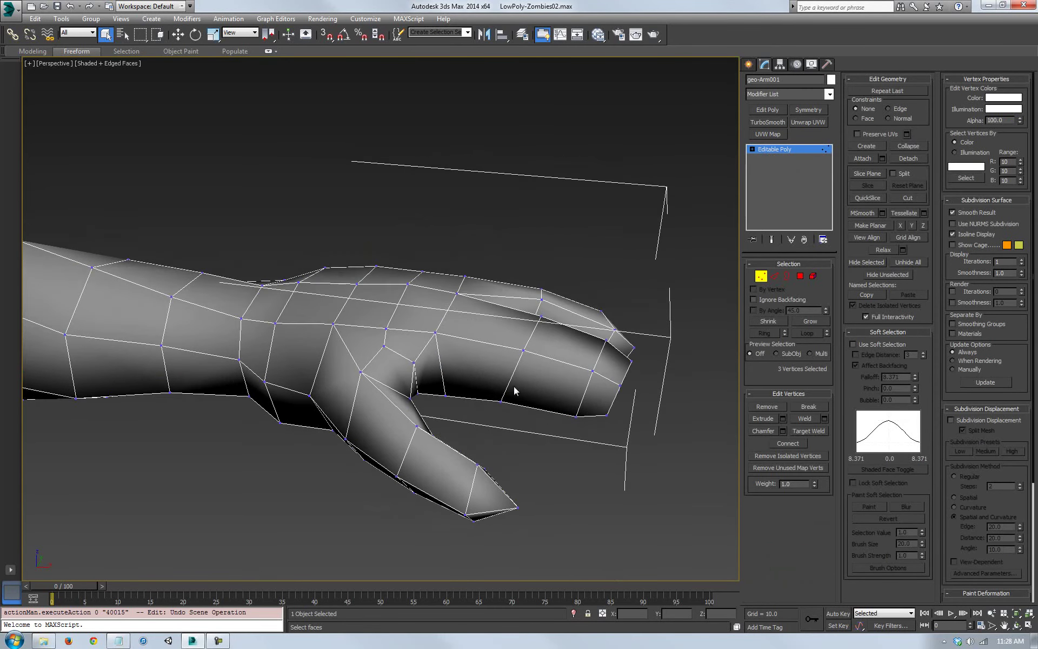
left_click(774, 276)
left_click(441, 371)
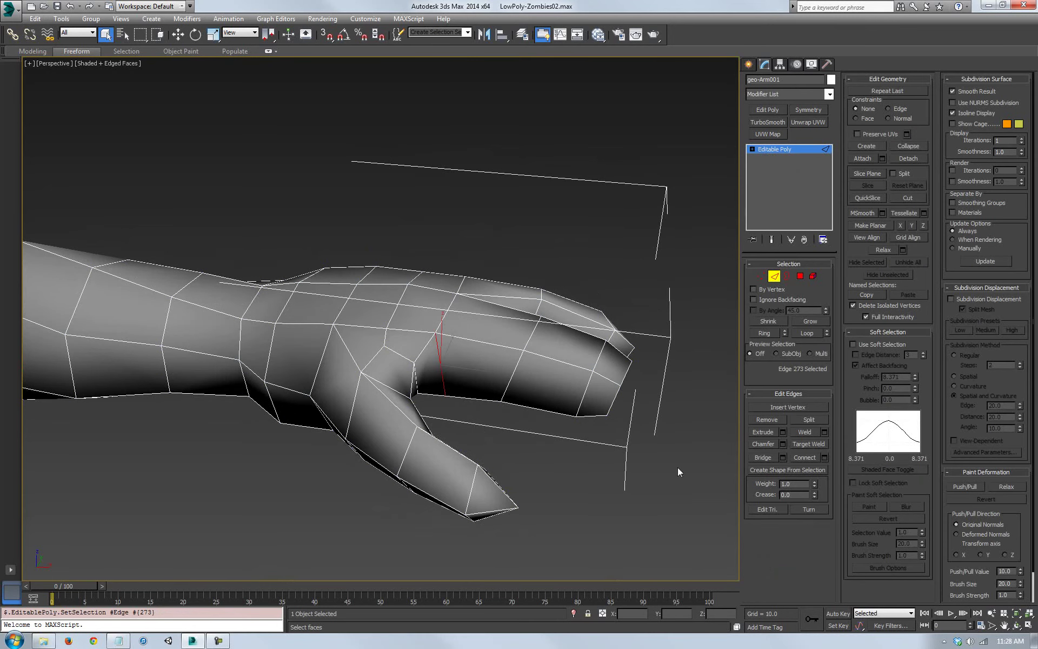
left_click(762, 443)
left_click_drag(440, 369, 402, 363)
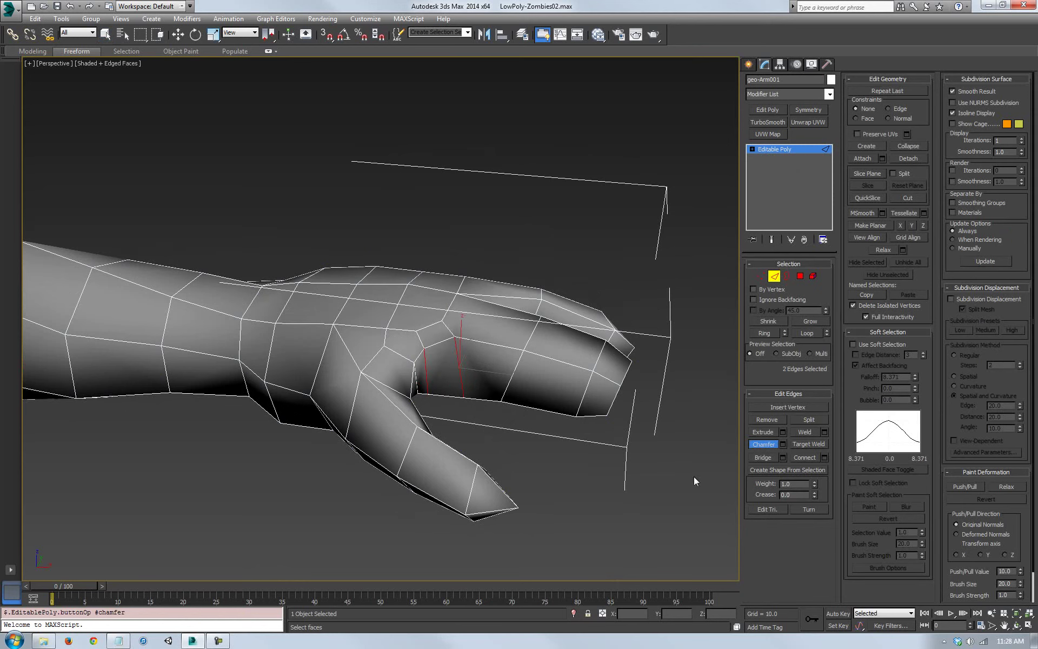
left_click(761, 445)
Add an Unwrap UVW modifier to the edited arm and open the hand's UVs in the UV editor
left_click(808, 122)
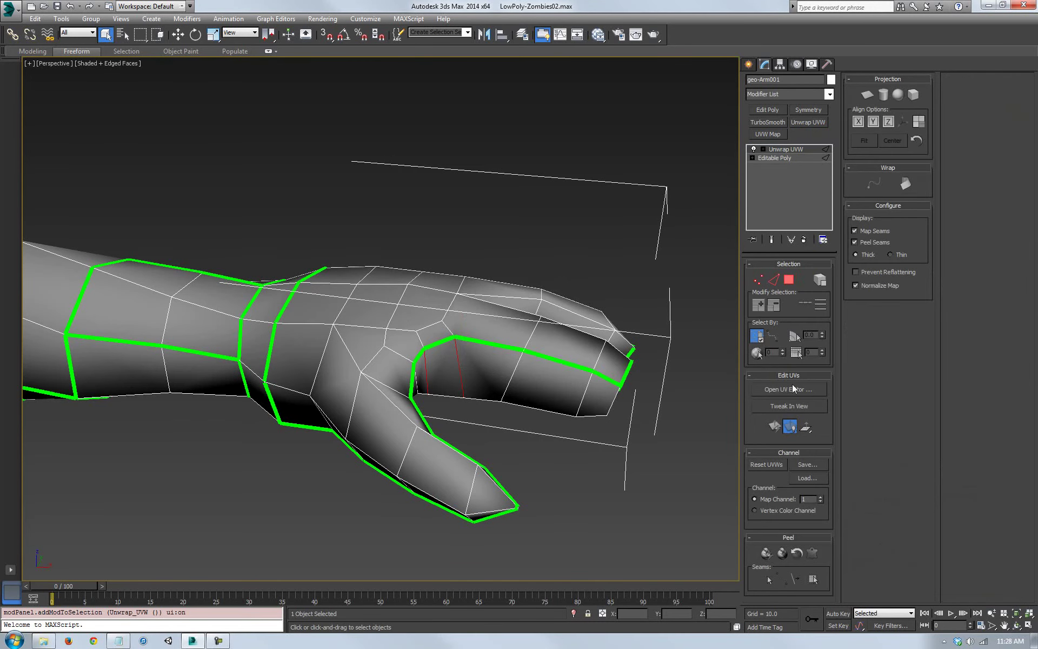
left_click(790, 389)
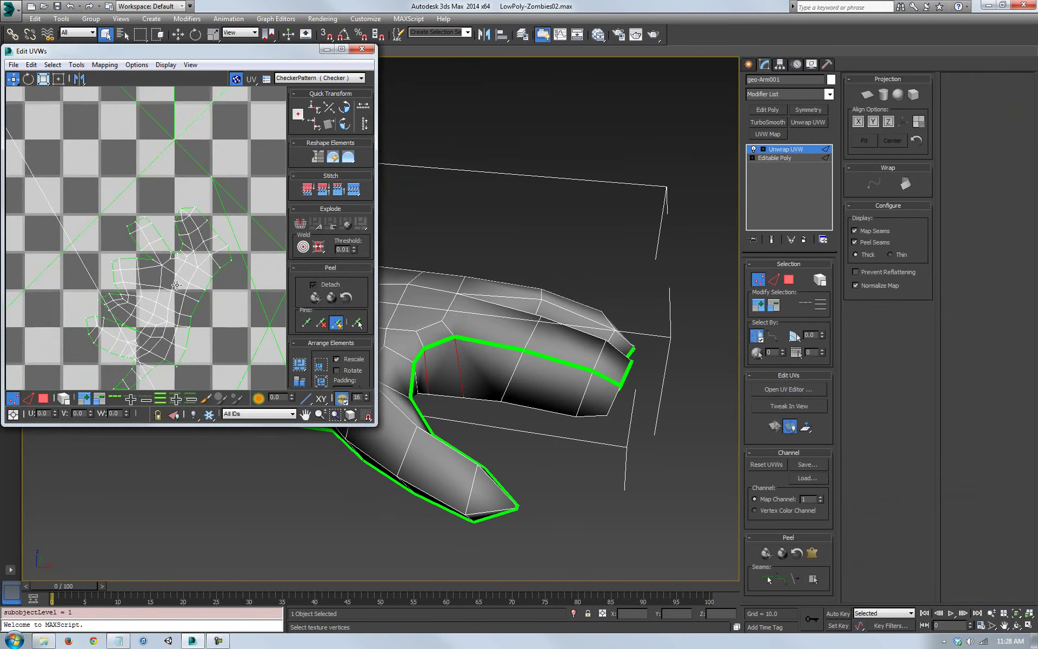
scroll(176, 285, "up", 8)
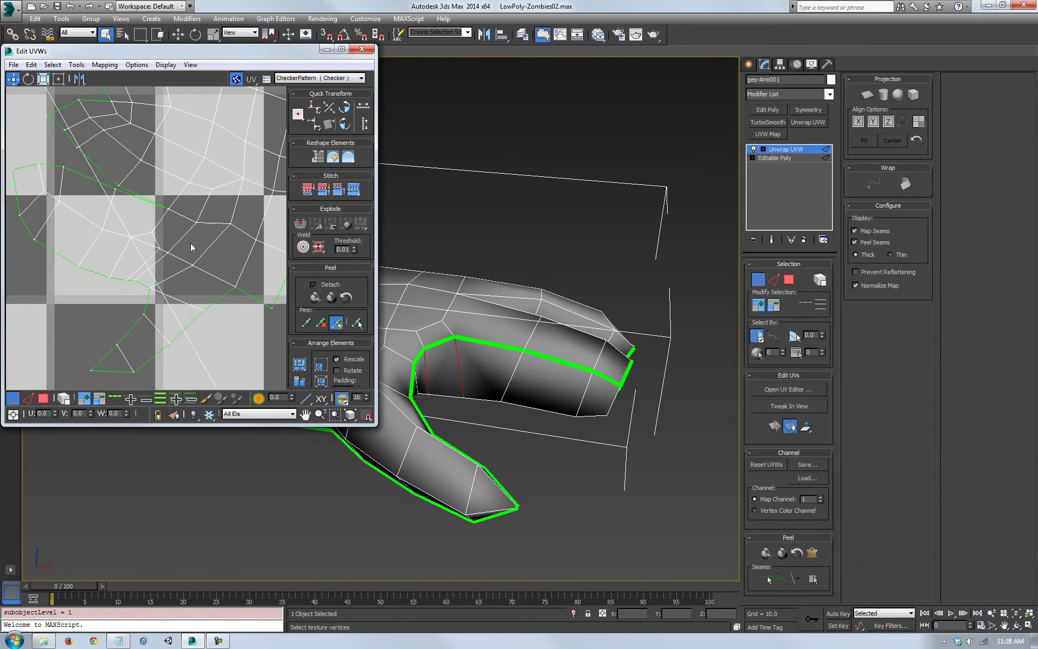
Examine the hand's UV layout around the chamfered edges at the base of the index finger
middle_click_drag(191, 244, 212, 250)
scroll(487, 383, "up", 2)
middle_click_drag(136, 230, 132, 291)
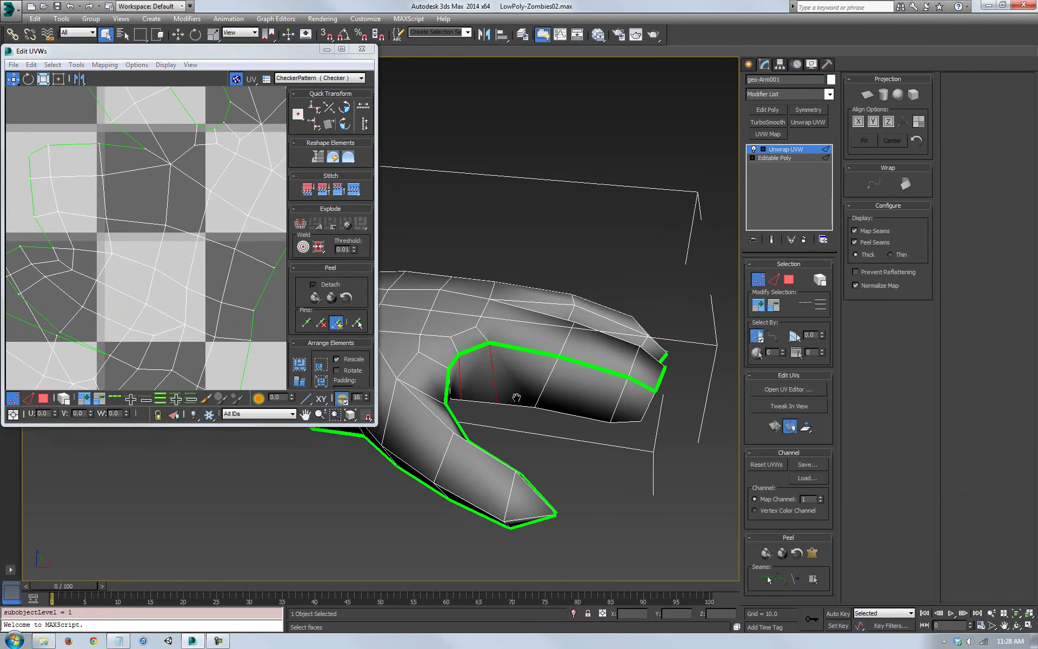
middle_click_drag(516, 398, 528, 418)
middle_click_drag(220, 248, 189, 342)
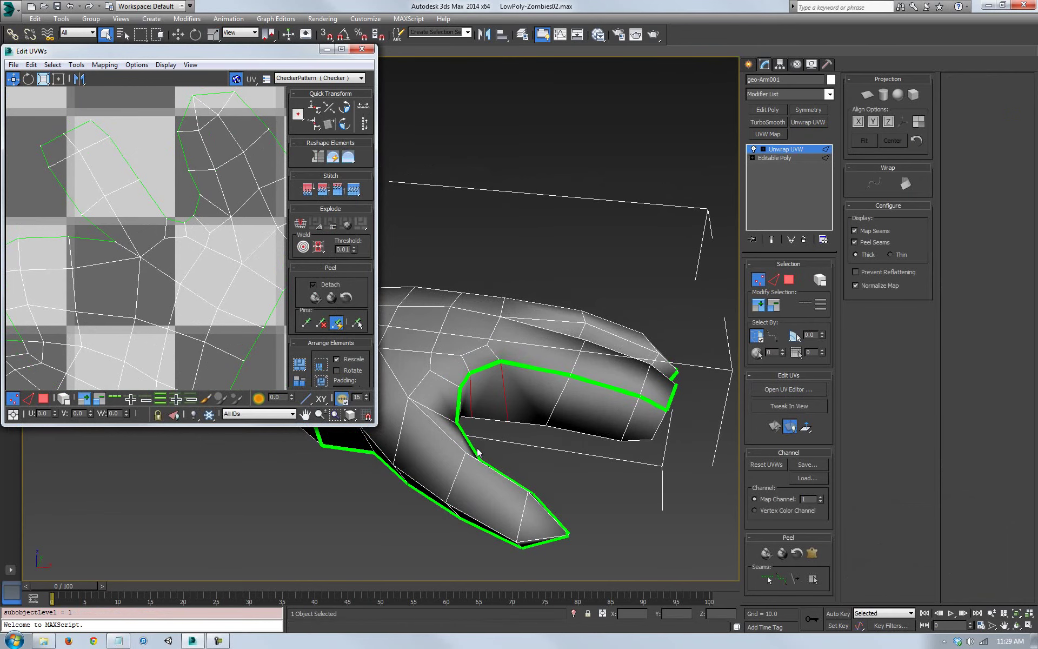
middle_click_drag(583, 504, 599, 465)
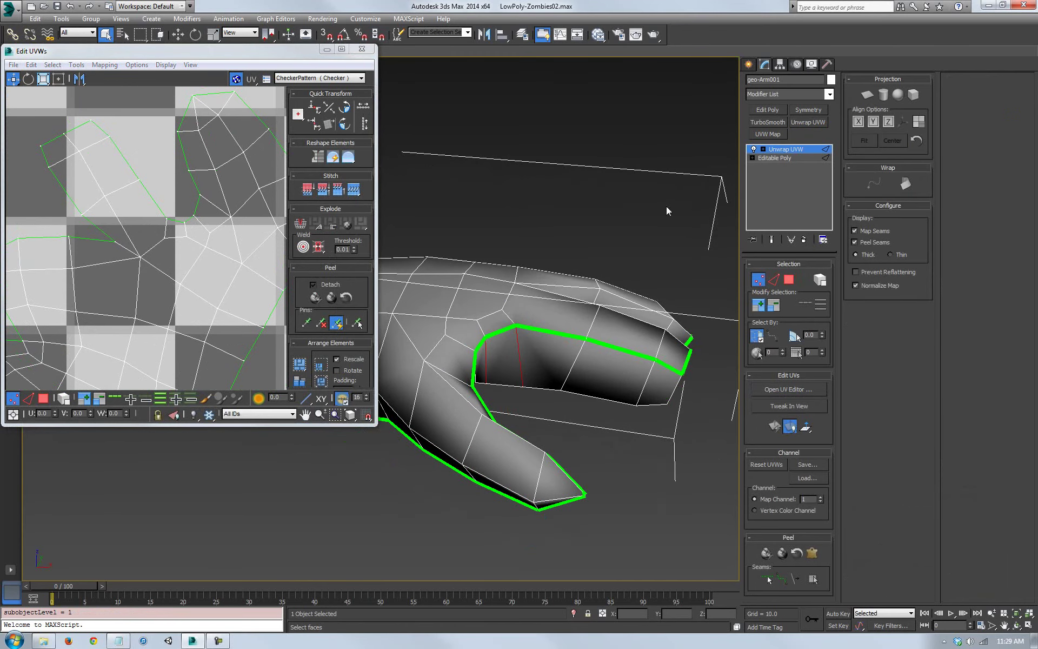
Close the UV editor and delete the Unwrap UVW modifier from the arm
left_click(362, 48)
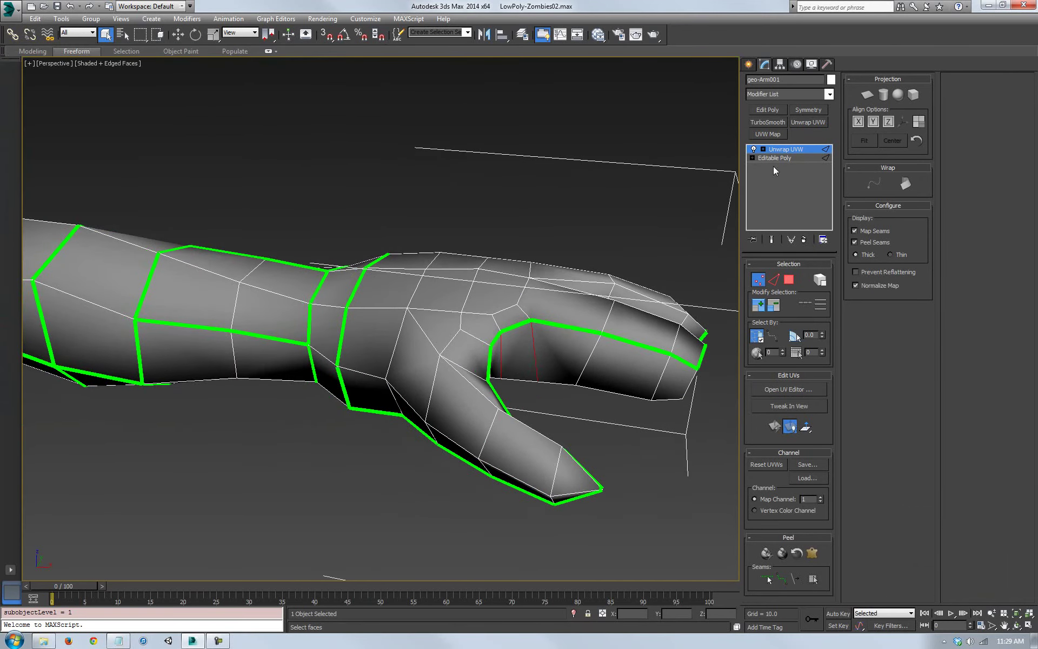
right_click(779, 149)
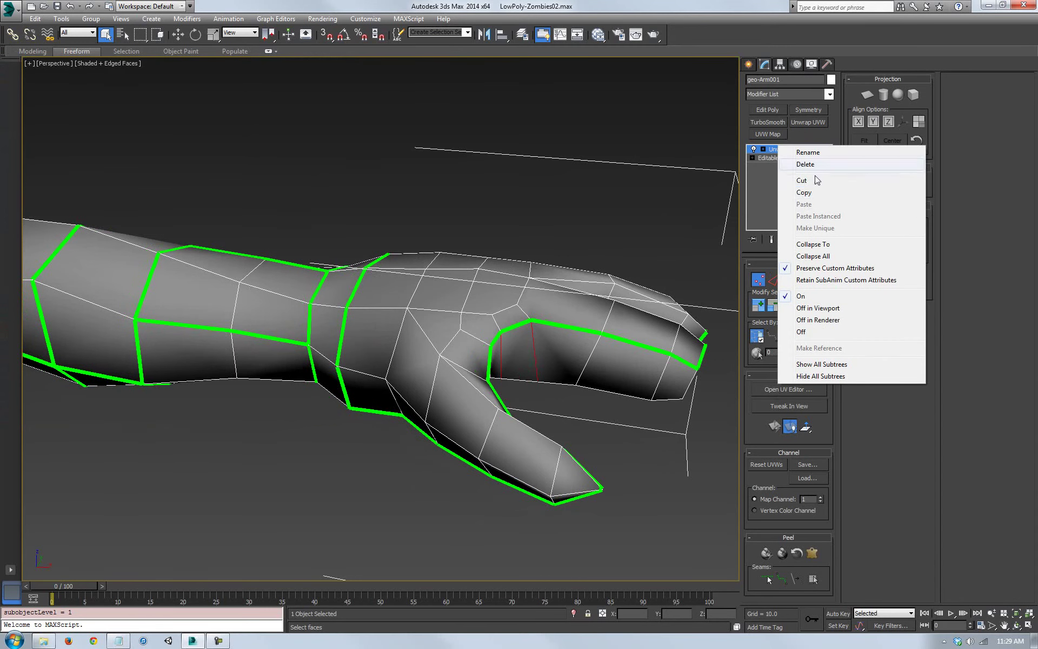
left_click(806, 163)
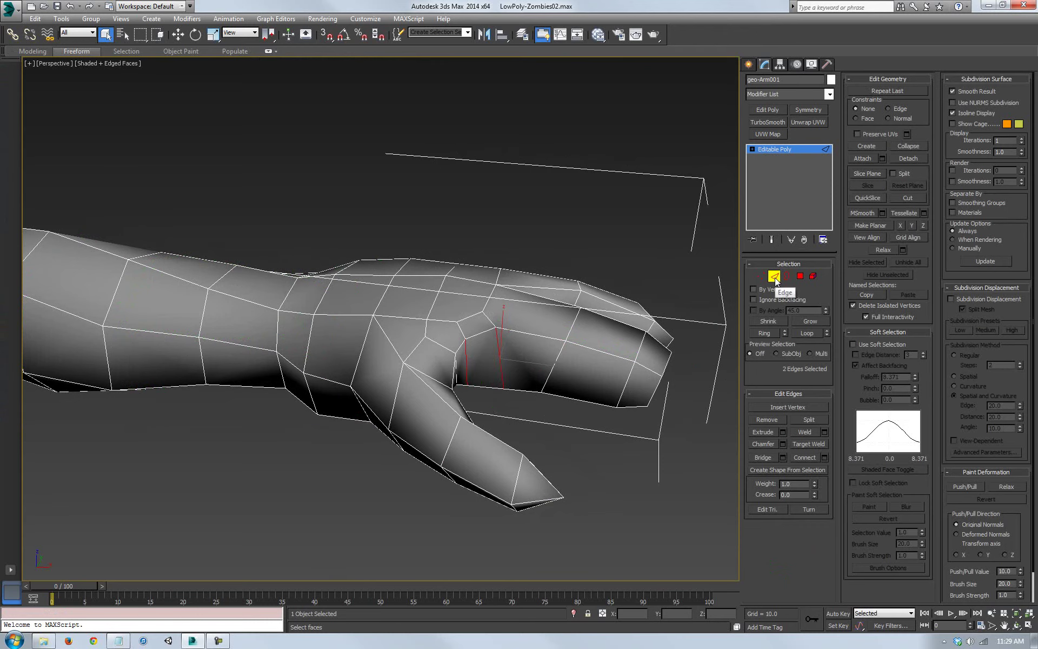
Extrude the end polygon of the index finger outward into two new segments
middle_click_drag(670, 454, 586, 361)
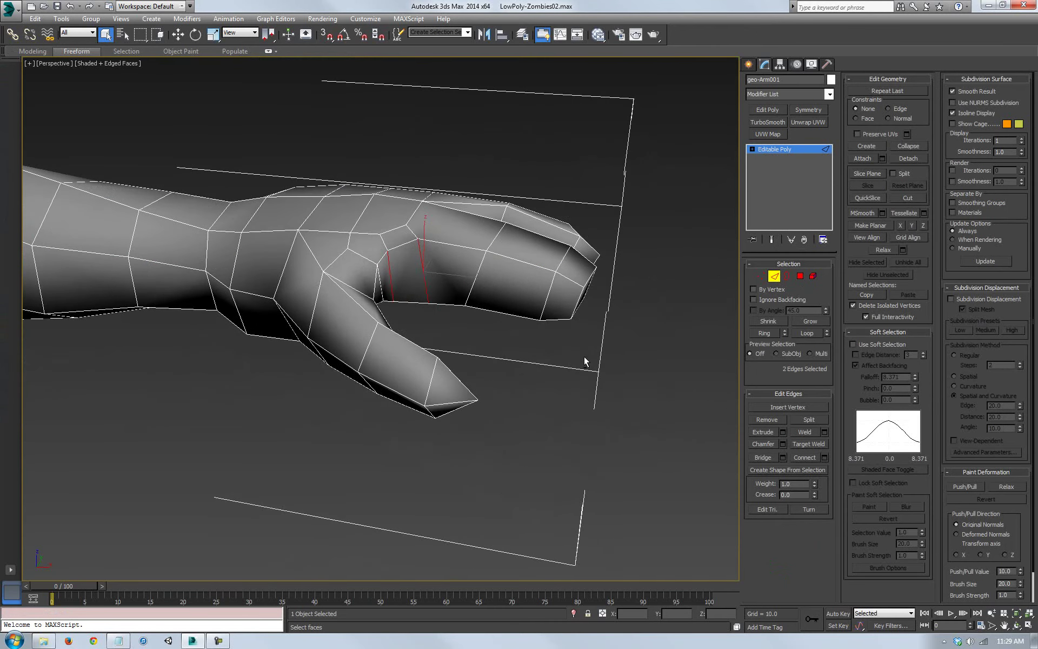
left_click(800, 276)
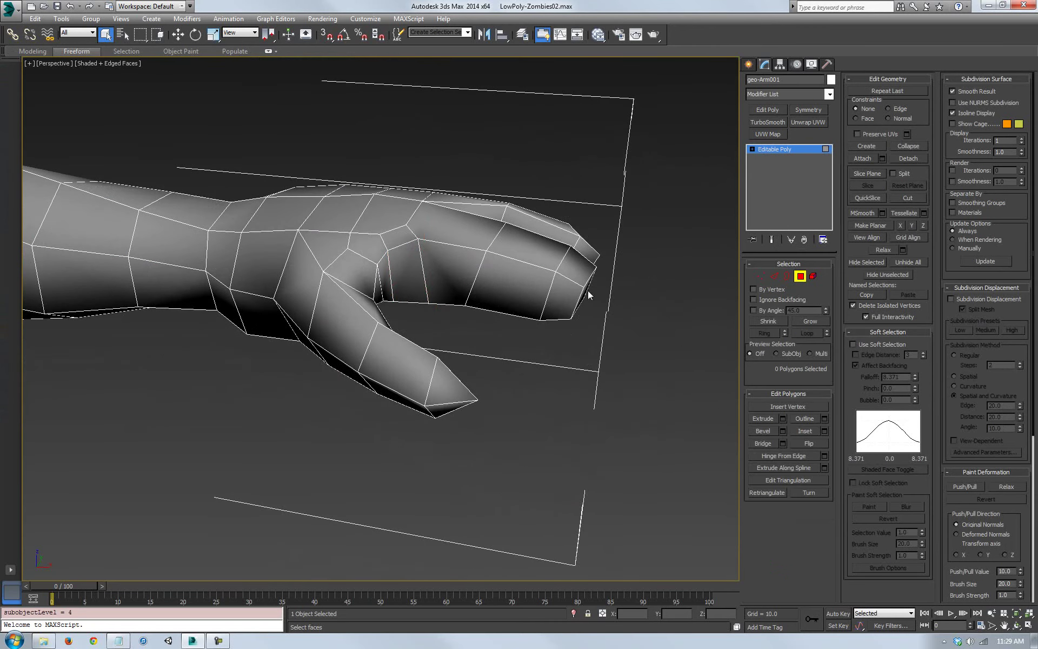
left_click(583, 291)
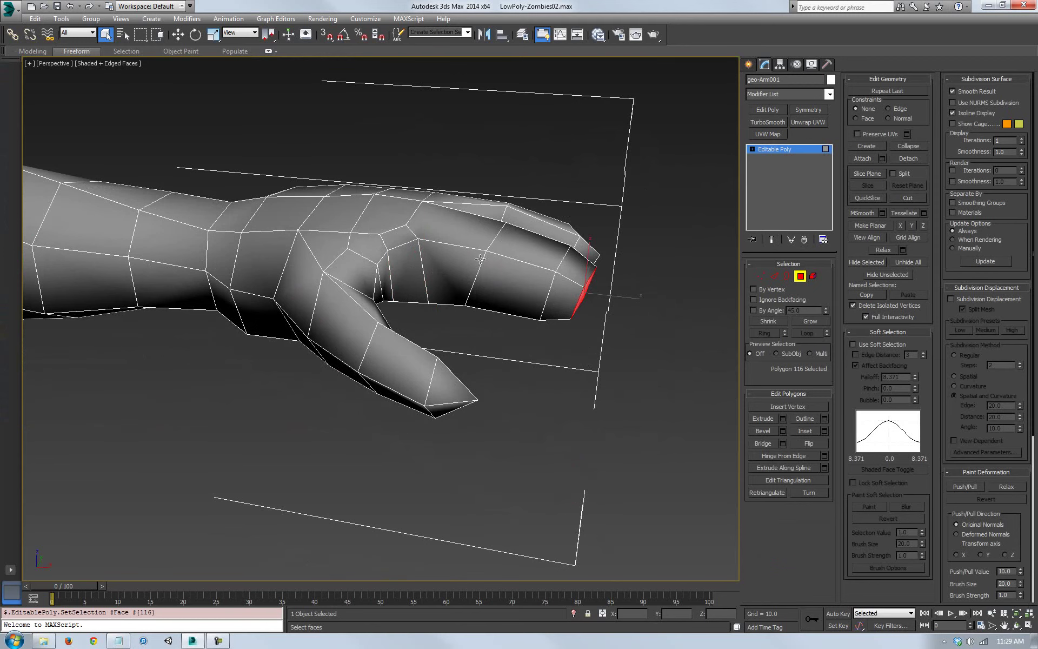
middle_click_drag(442, 230, 789, 373, "alt")
left_click(767, 420)
left_click_drag(533, 312, 610, 344)
Add an Unwrap UVW modifier to the extruded arm and open the whole hand's UVs in the UV editor
left_click(808, 121)
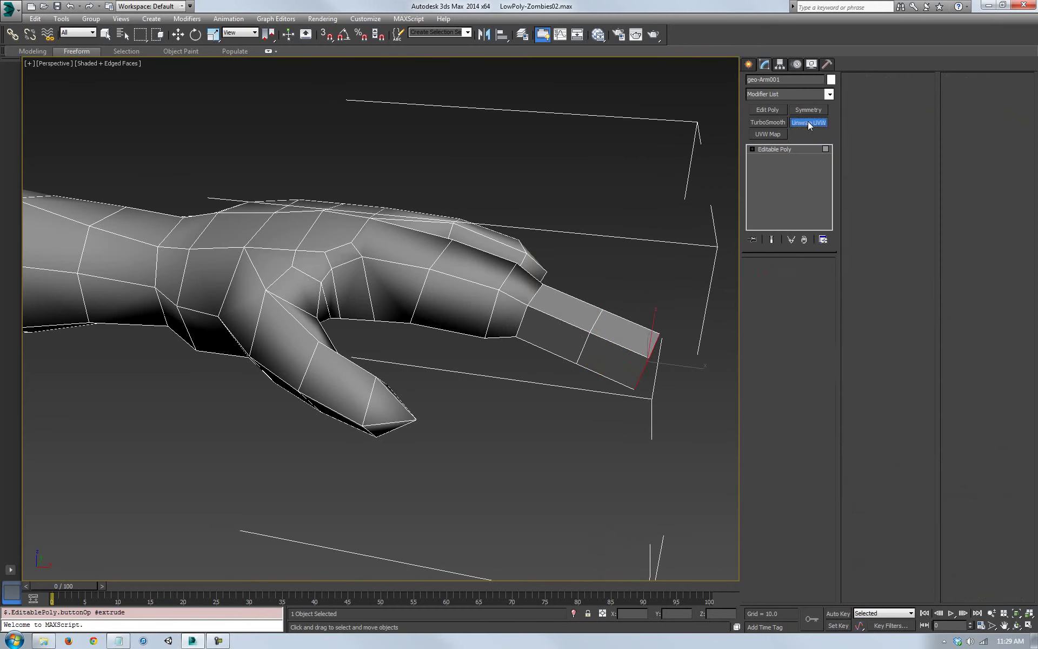
left_click(800, 390)
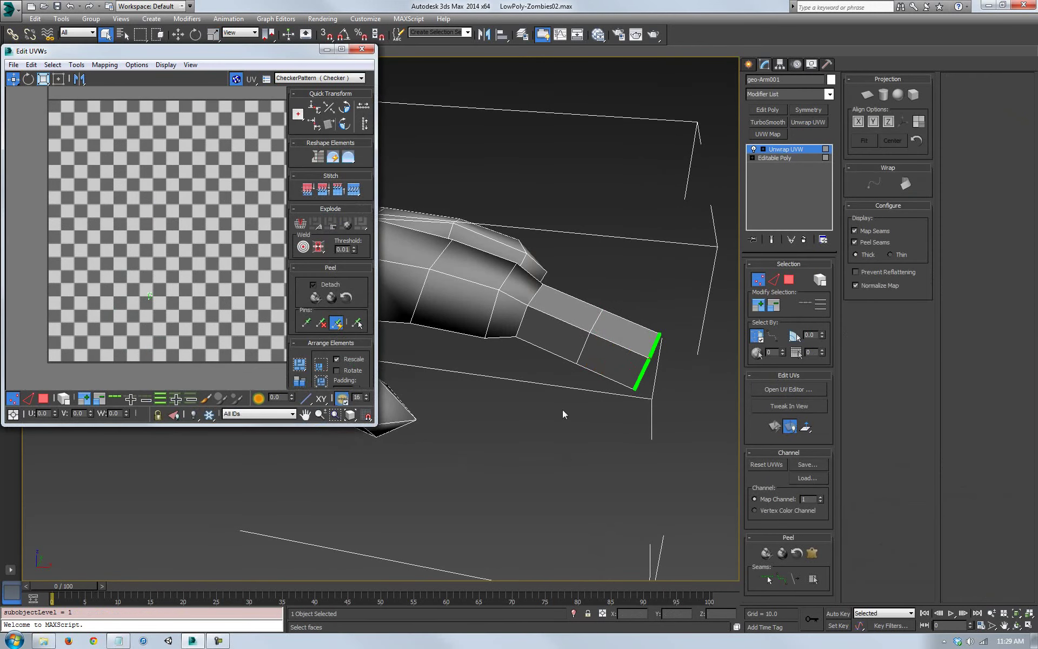
left_click(784, 157)
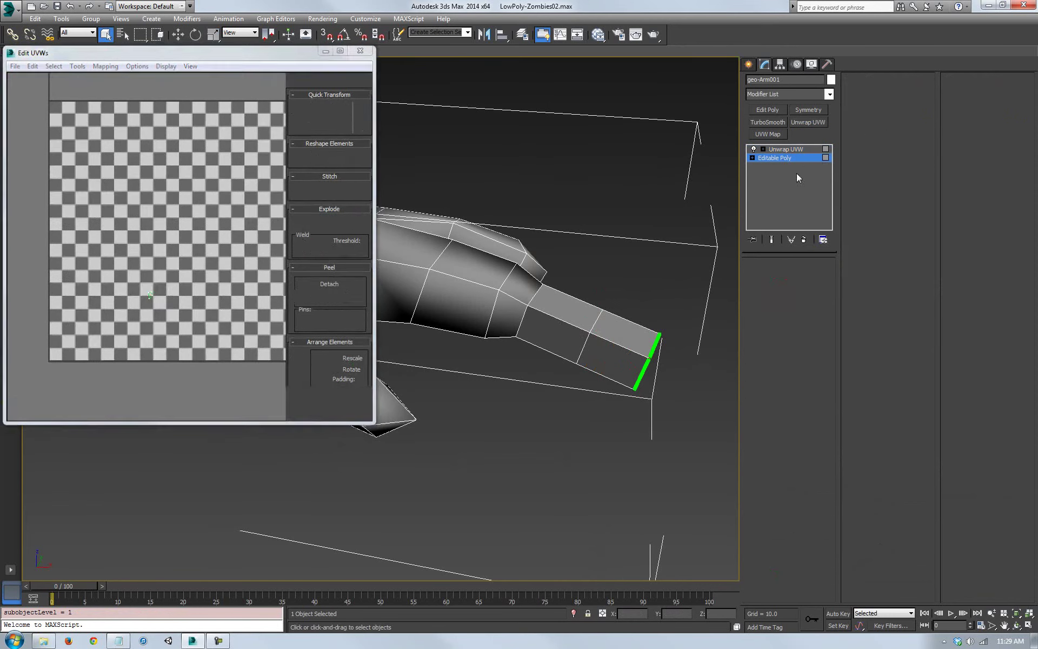
left_click(783, 150)
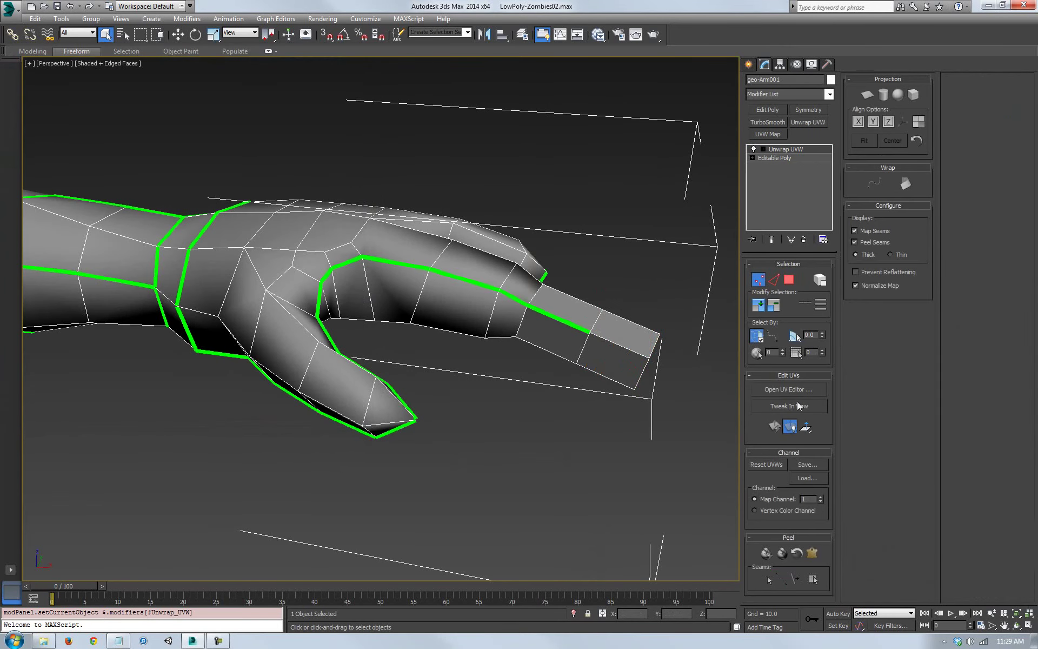
left_click(789, 389)
scroll(211, 276, "up", 5)
middle_click_drag(228, 275, 220, 256)
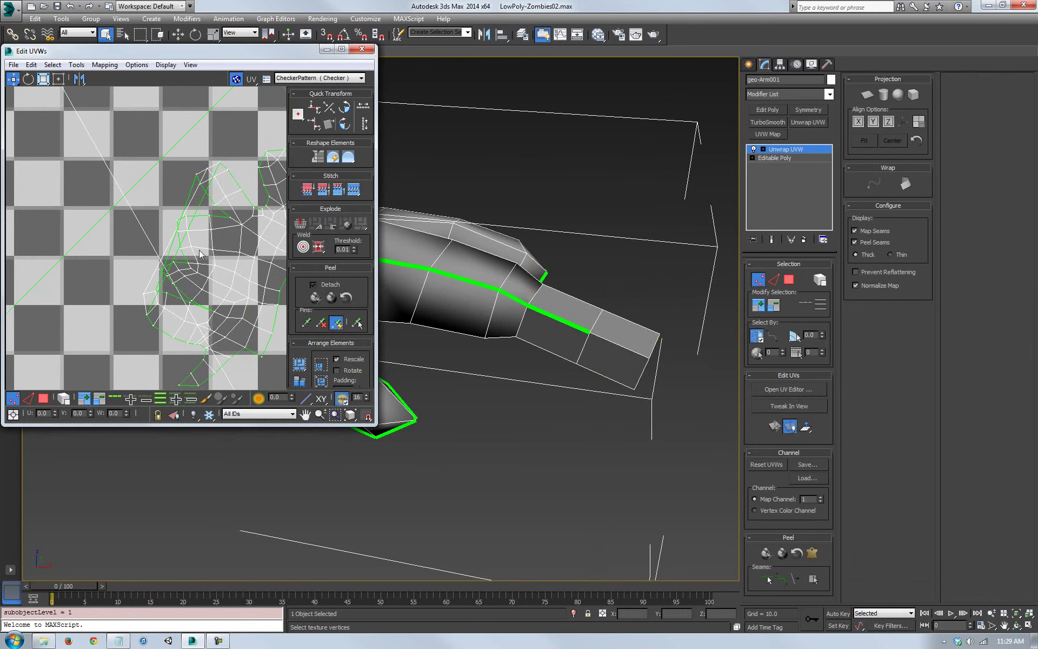
middle_click_drag(195, 260, 187, 242)
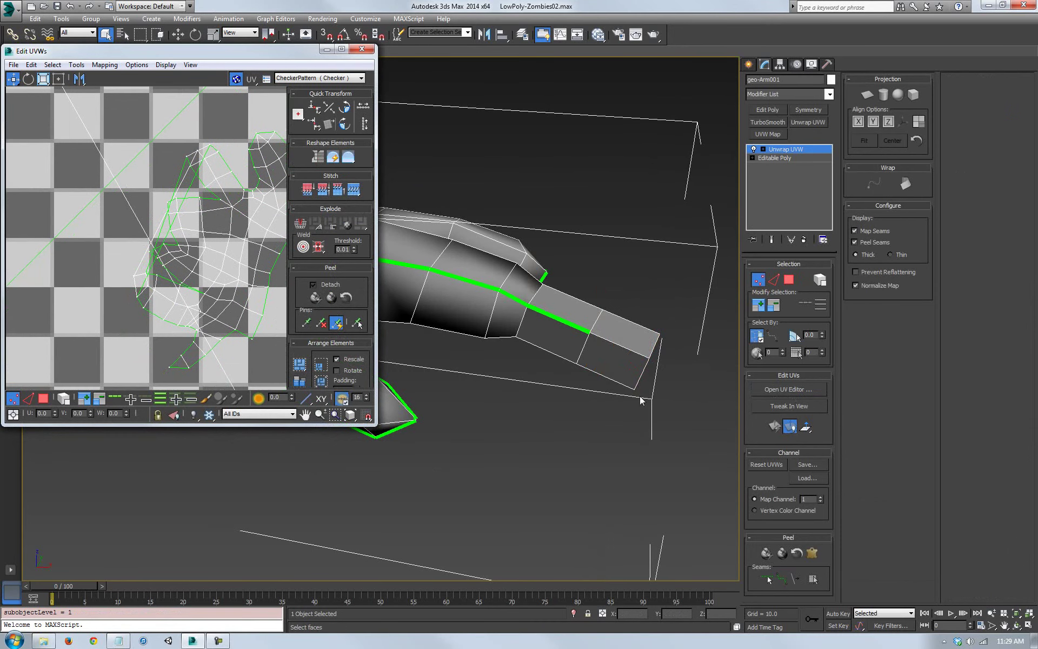
Select a face of the extruded fingertip, grow the selection twice, examine its UVs, and close the UV editor
left_click(789, 279)
left_click(623, 334)
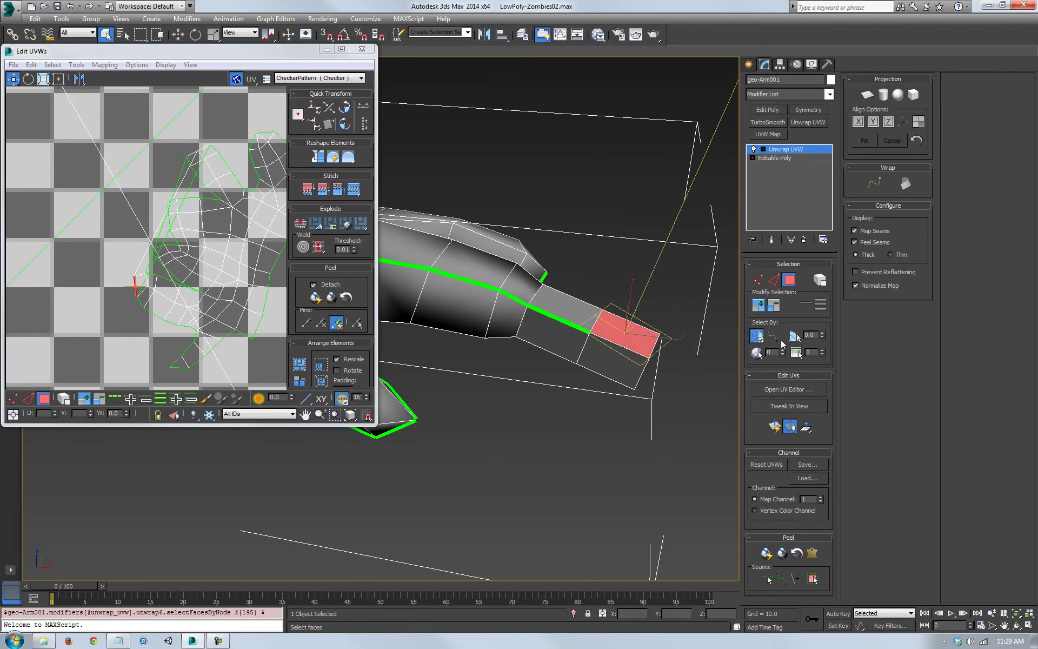
left_click(758, 307)
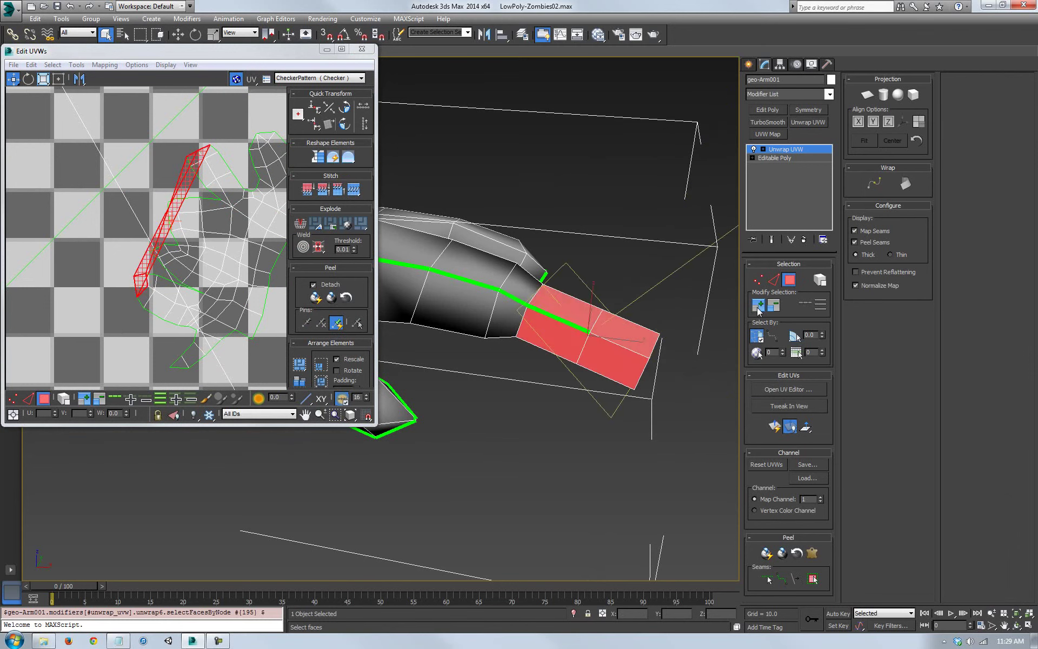
left_click(758, 306)
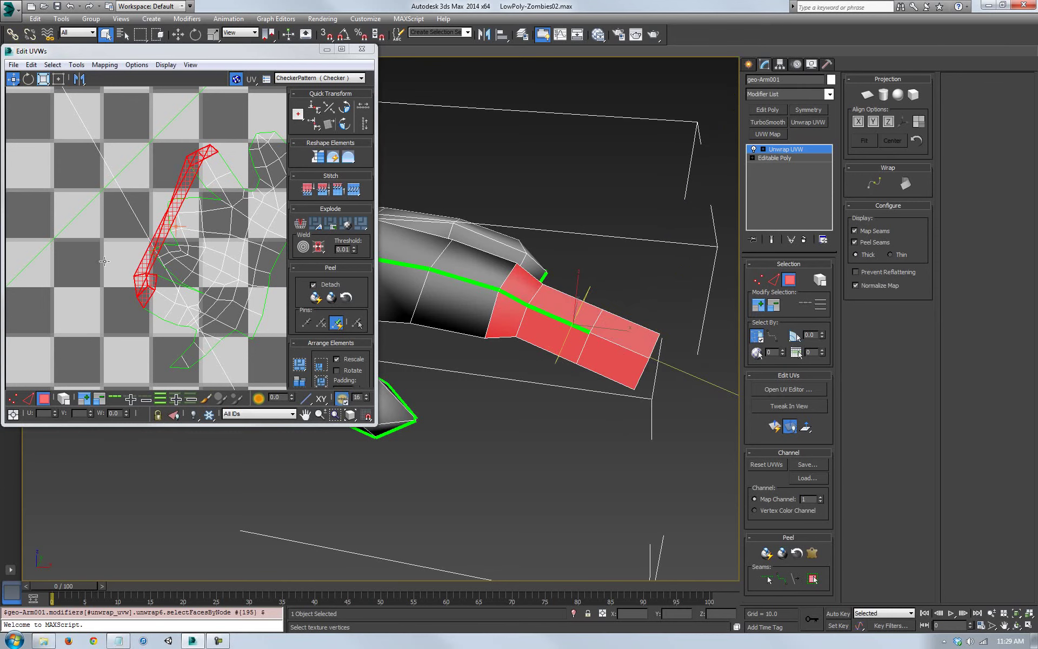
scroll(104, 261, "down", 5)
scroll(99, 279, "up", 6)
middle_click_drag(99, 279, 218, 471)
scroll(659, 405, "up", 2)
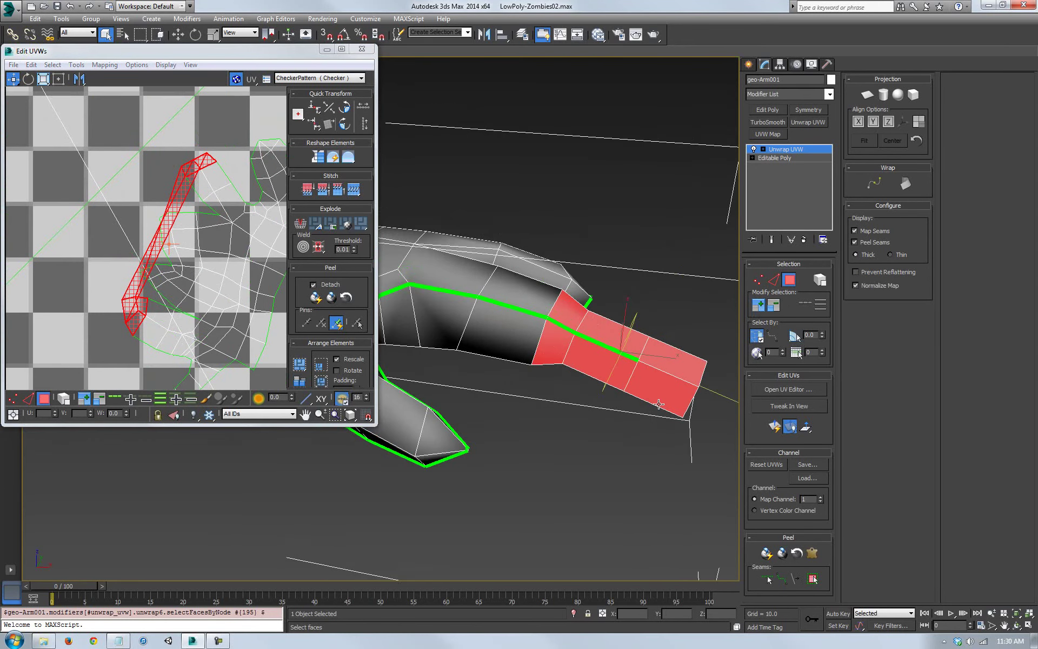
left_click(361, 49)
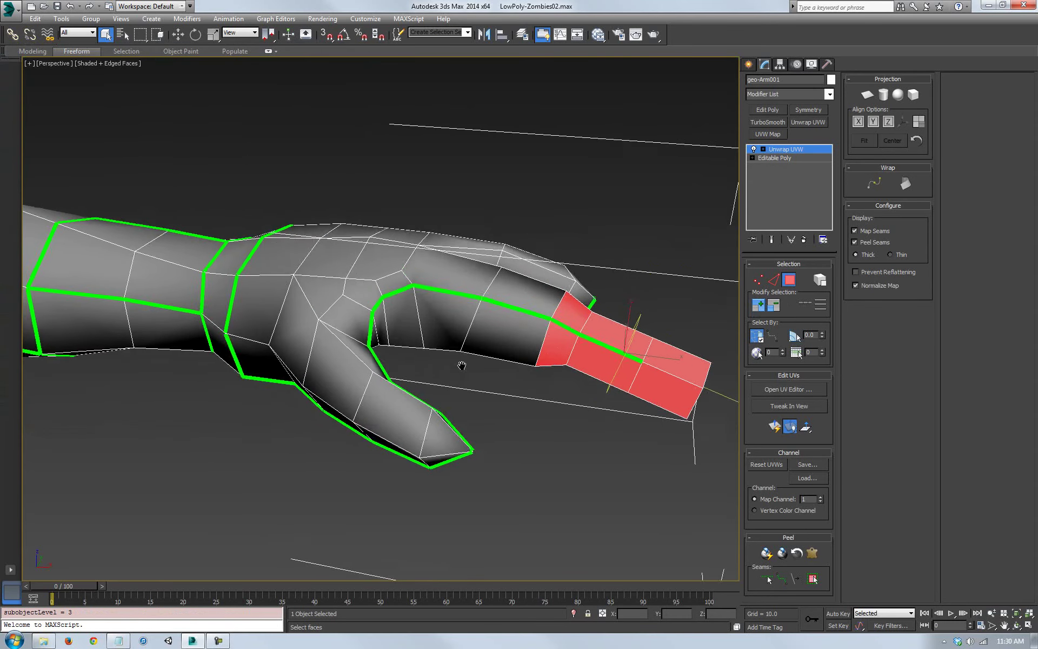
middle_click_drag(461, 355, 464, 384)
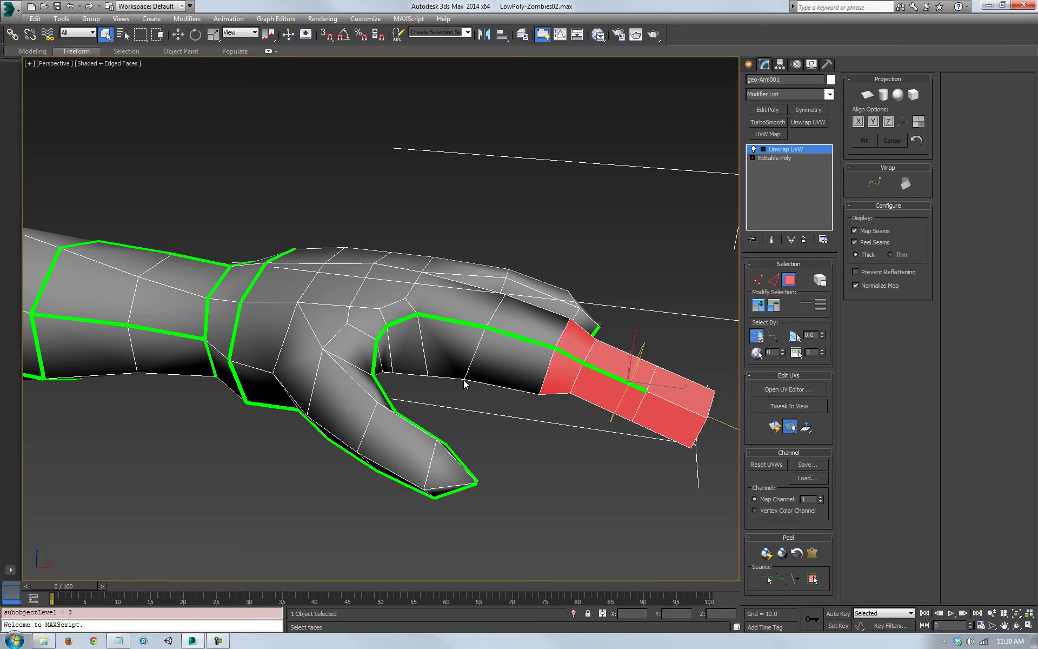
mouse_move(463, 380)
middle_mouse_down()
mouse_move(538, 398)
mouse_move(533, 388)
mouse_move(479, 389)
middle_mouse_up()
scroll(533, 389, "down", 8)
middle_click_drag(371, 395, 376, 431)
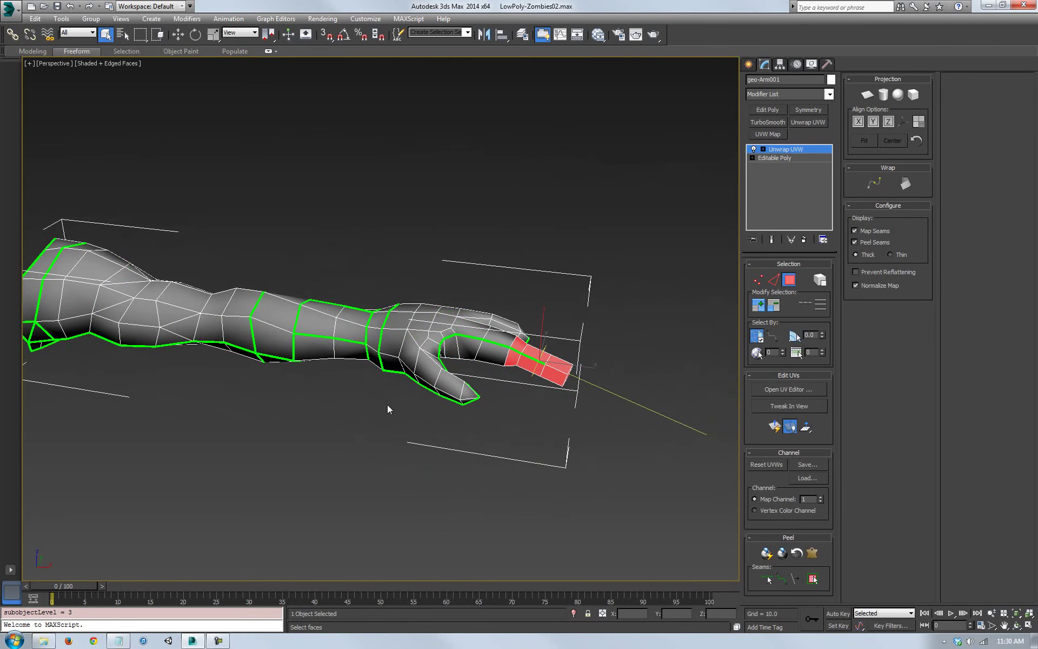
middle_click_drag(466, 344, 425, 341)
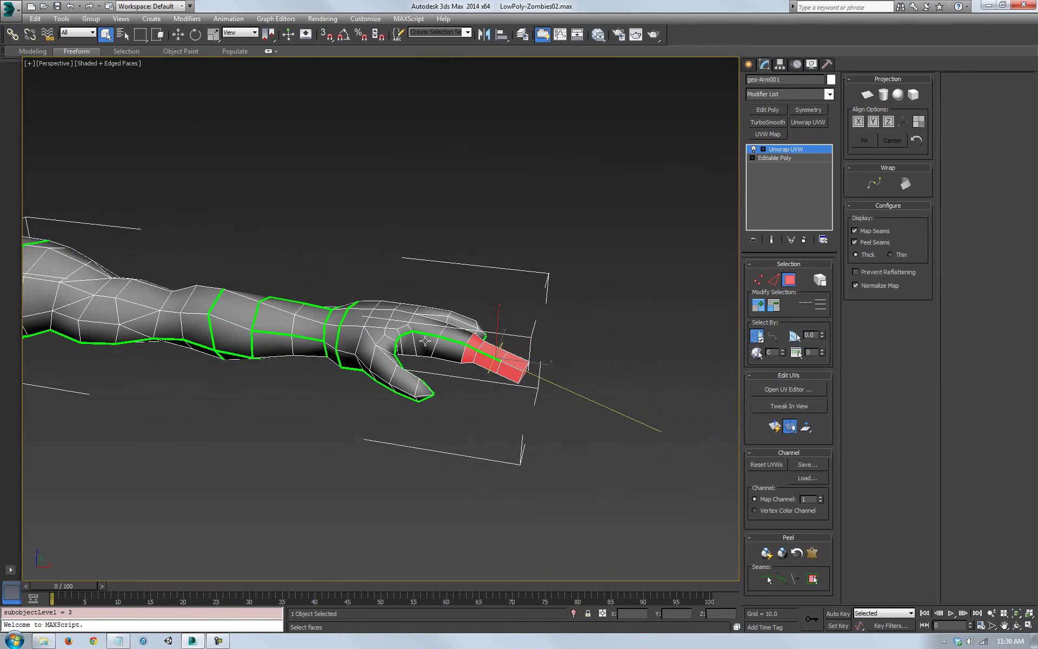
middle_click_drag(440, 385, 469, 424)
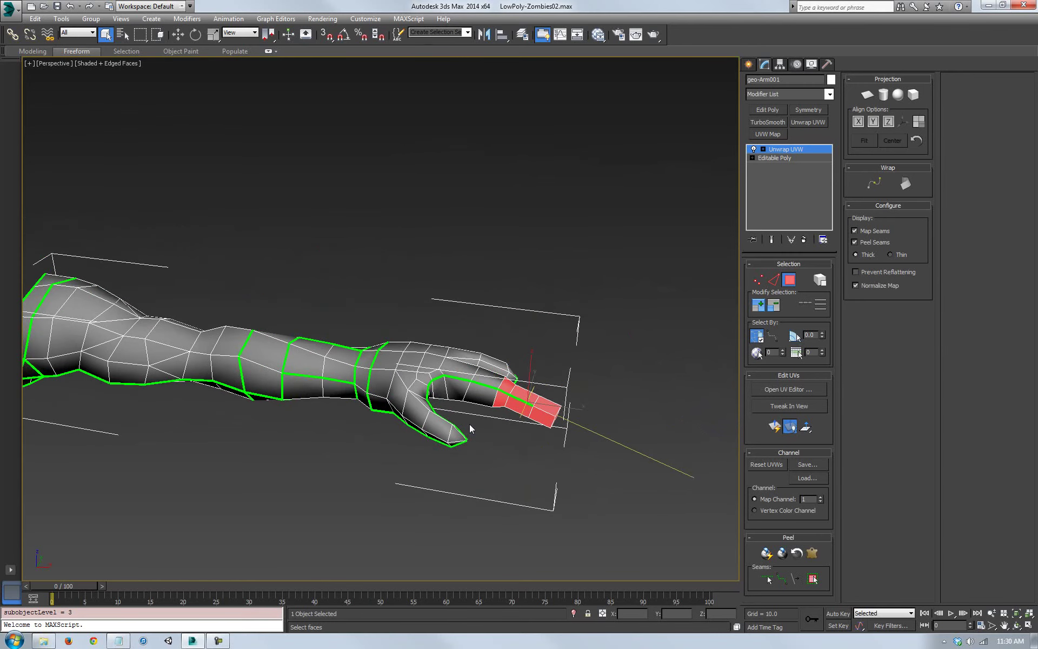
middle_click_drag(336, 417, 403, 433)
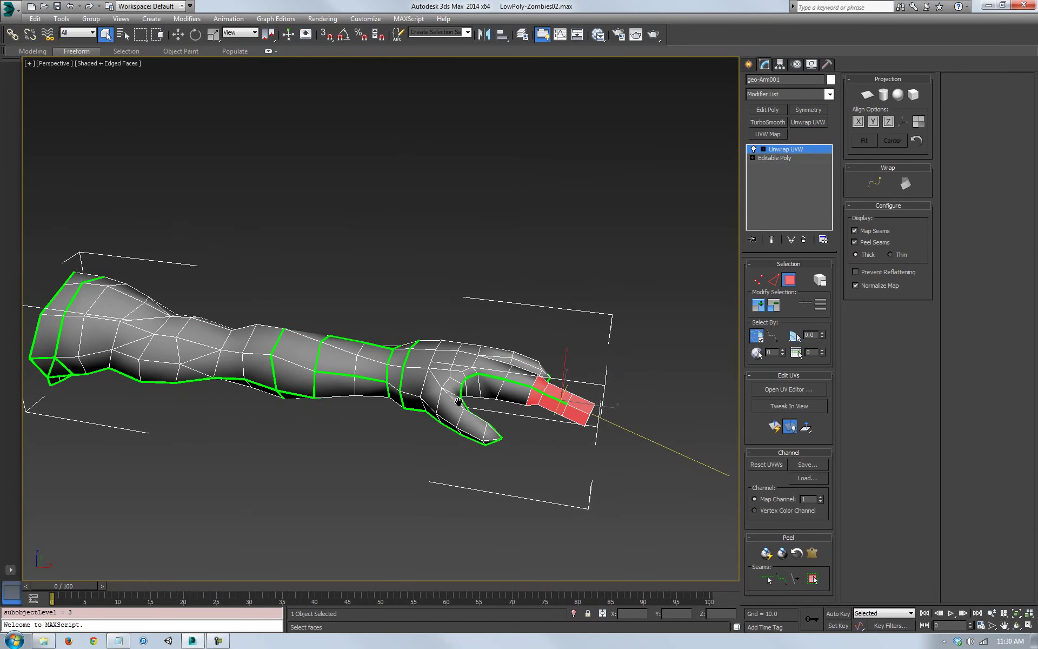
middle_click_drag(478, 358, 532, 372)
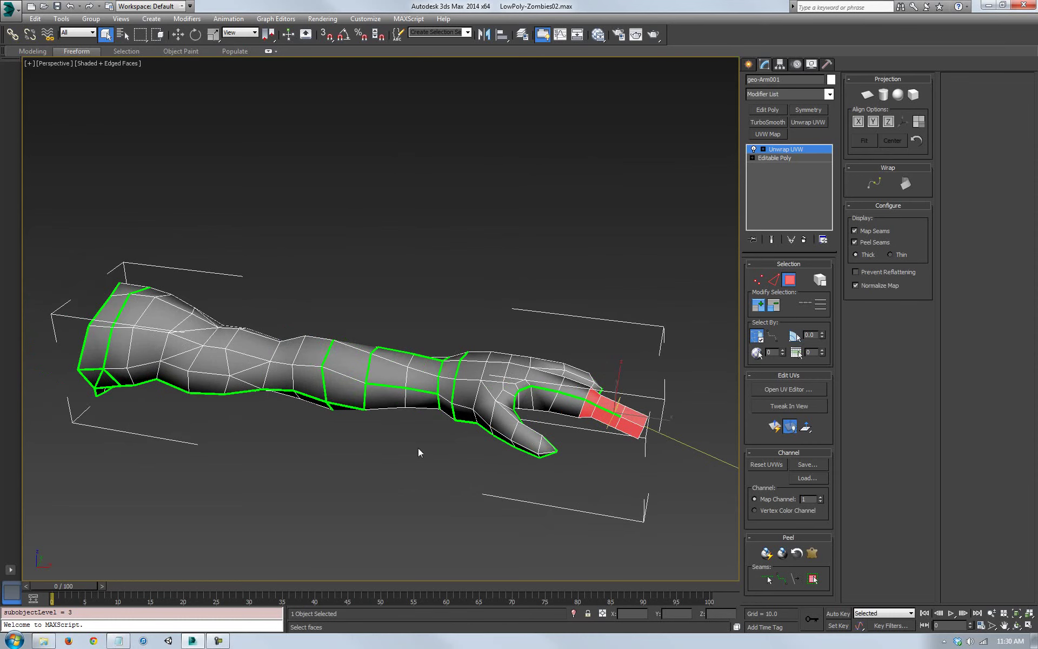
middle_click_drag(448, 340, 428, 339)
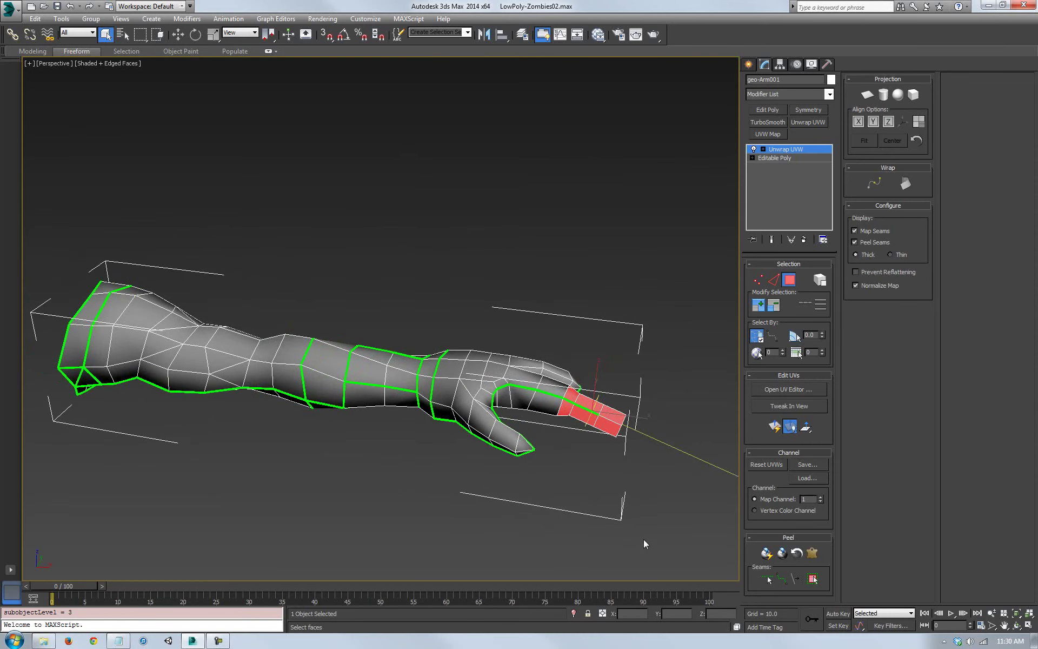
middle_click_drag(421, 420, 484, 411)
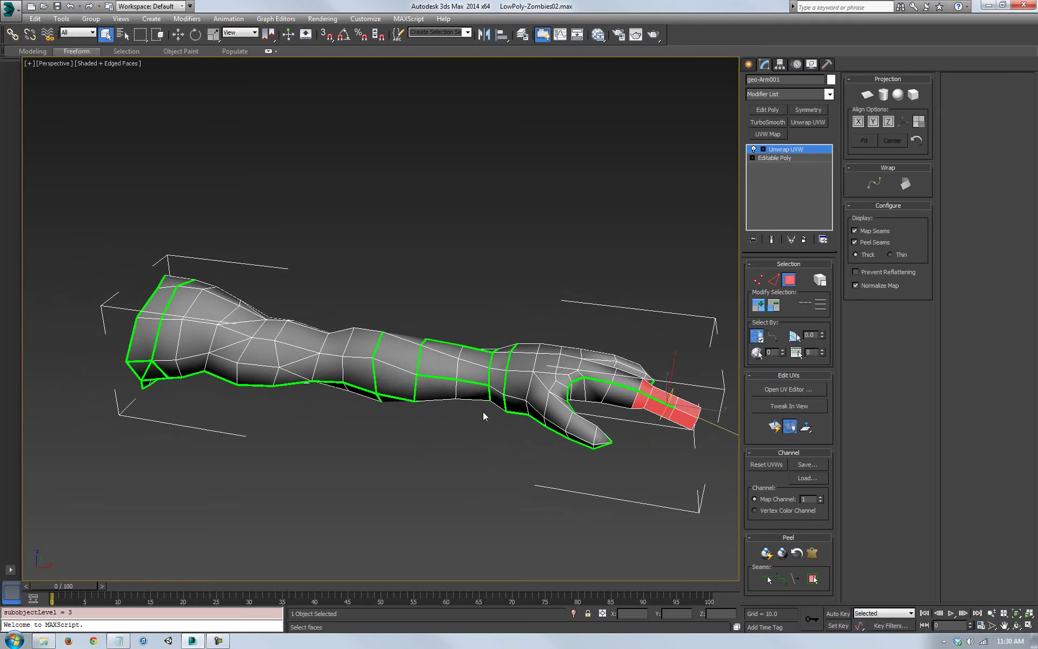
middle_click_drag(452, 408, 403, 332)
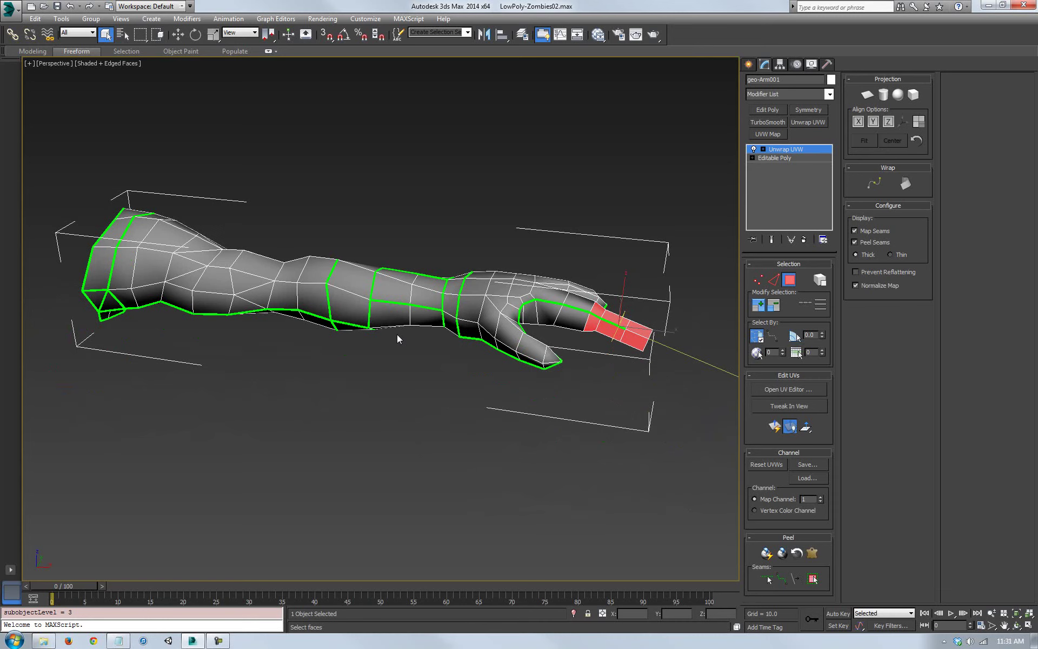
middle_click_drag(386, 365, 541, 390)
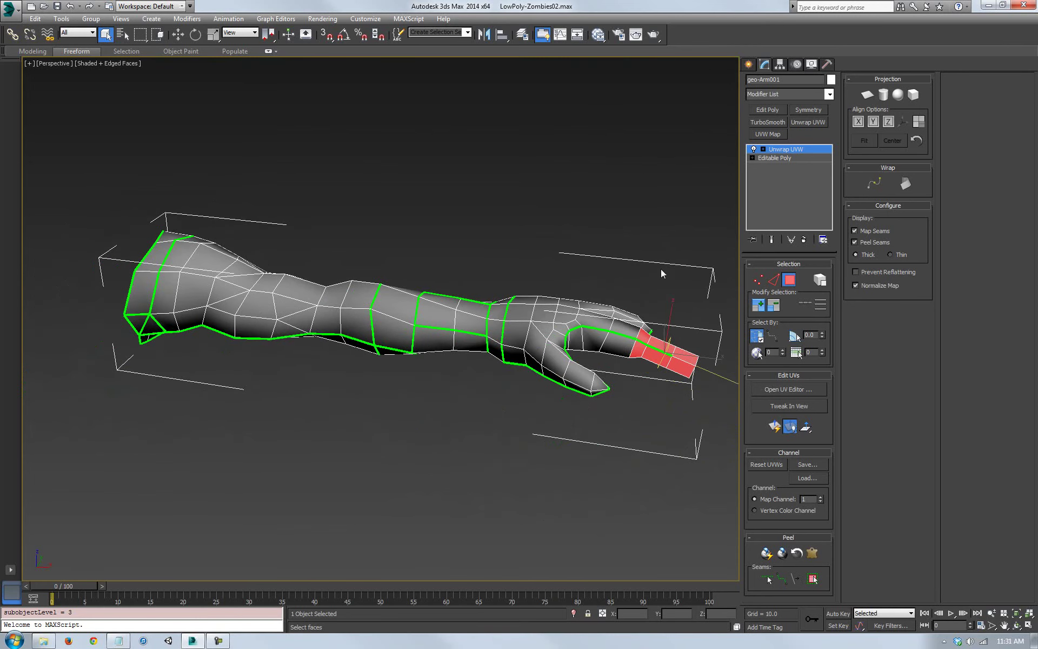
mouse_move(562, 406)
middle_mouse_down()
mouse_move(561, 424)
mouse_move(562, 413)
middle_mouse_up()
Undo the face selections, the added Unwrap UVW modifier and the fingertip extrusion
key("ctrl+z")
key("ctrl+z")
key("ctrl+z")
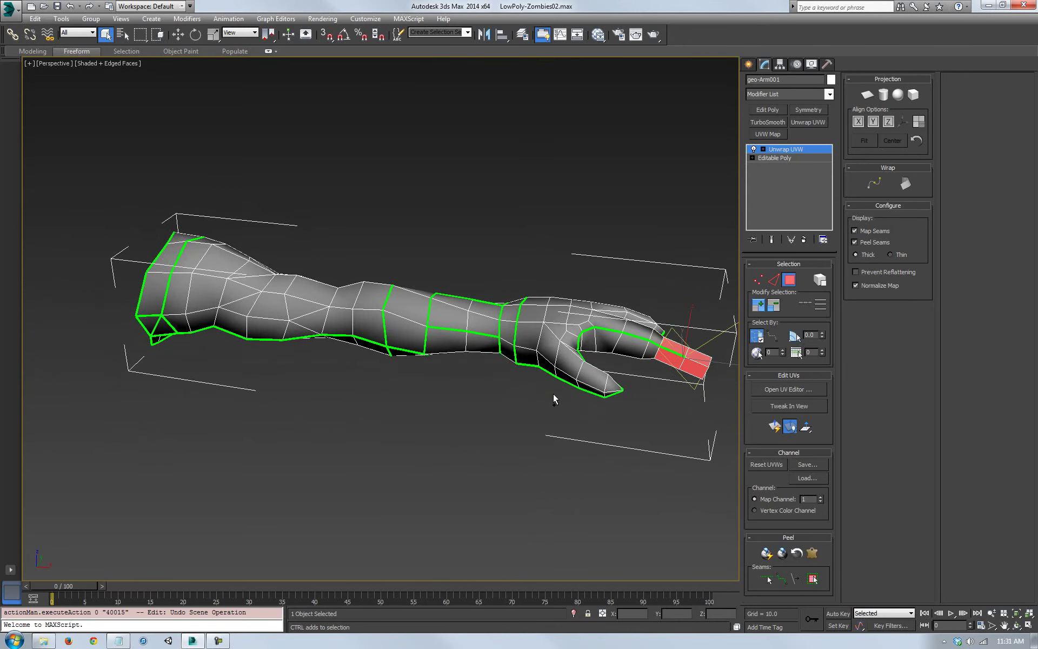
key("ctrl+z")
Turn off edged faces to show the whole arm in plain shaded display
middle_click_drag(554, 393, 467, 368, "alt")
left_click(1017, 626)
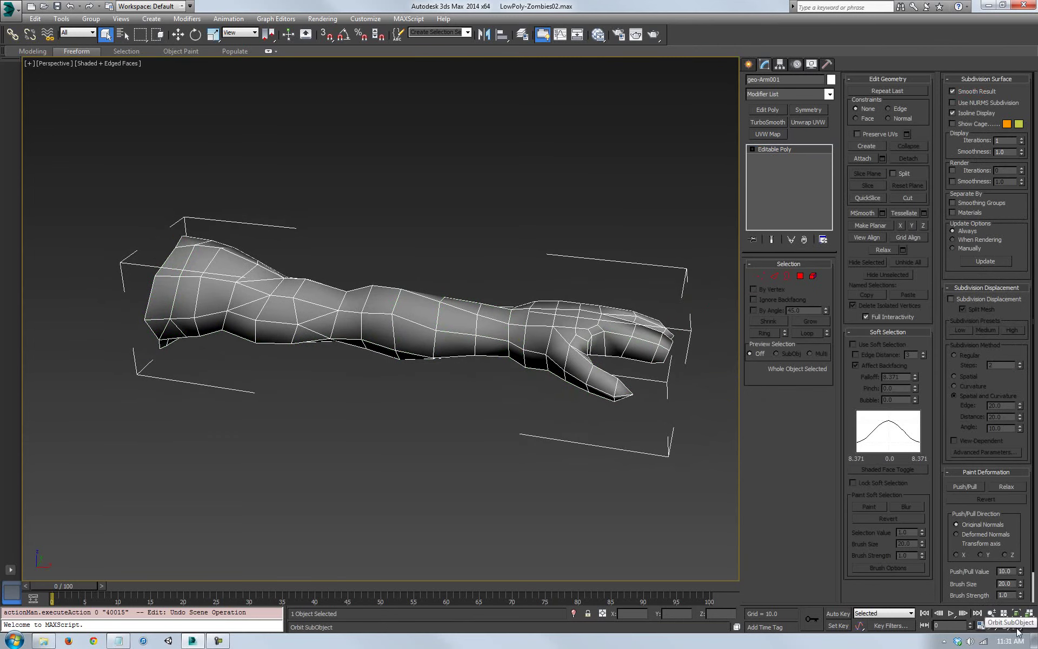
left_click_drag(395, 368, 386, 335)
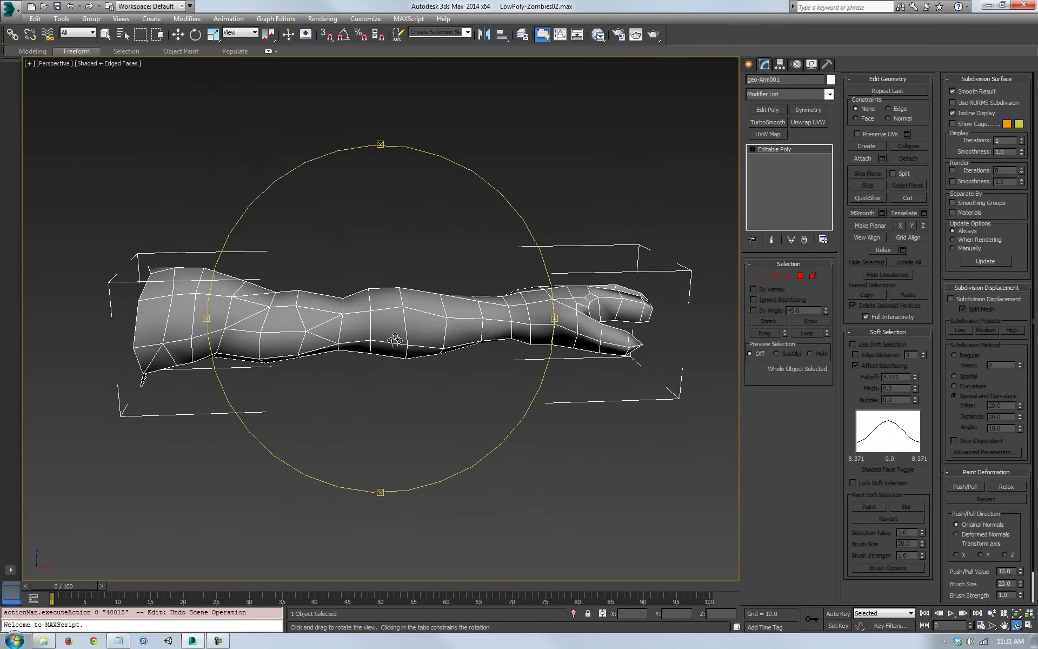
scroll(395, 333, "down", 8)
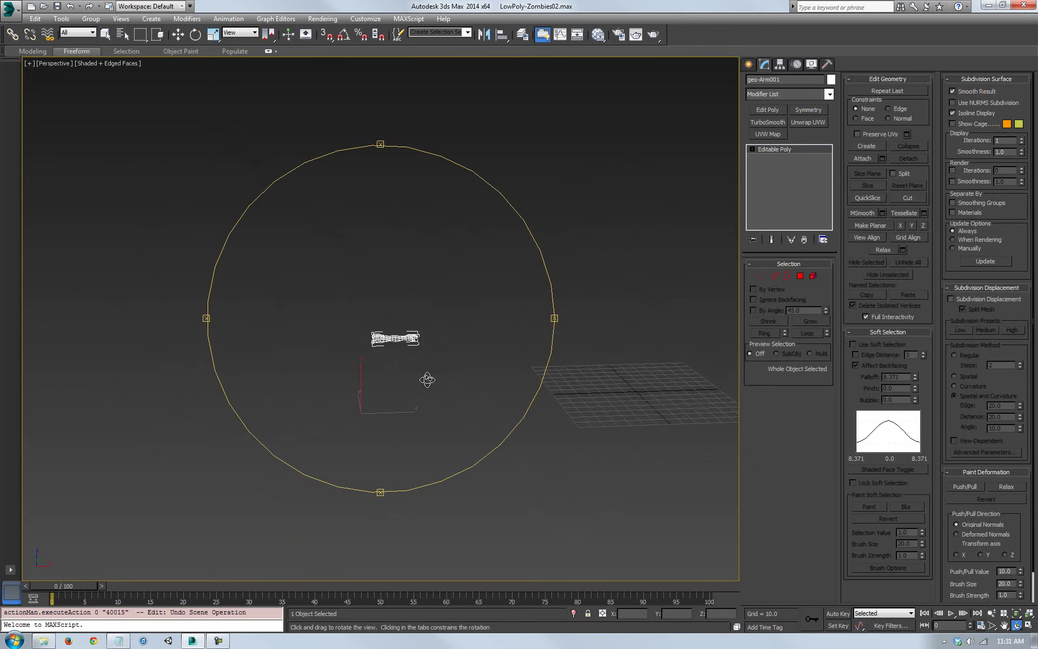
key("F4")
mouse_move(427, 379)
left_mouse_down()
mouse_move(409, 358)
mouse_move(195, 317)
mouse_move(234, 419)
mouse_move(404, 394)
mouse_move(444, 323)
mouse_move(338, 342)
mouse_move(223, 384)
mouse_move(211, 329)
mouse_move(369, 352)
mouse_move(448, 346)
mouse_move(409, 379)
mouse_move(408, 420)
left_mouse_up()
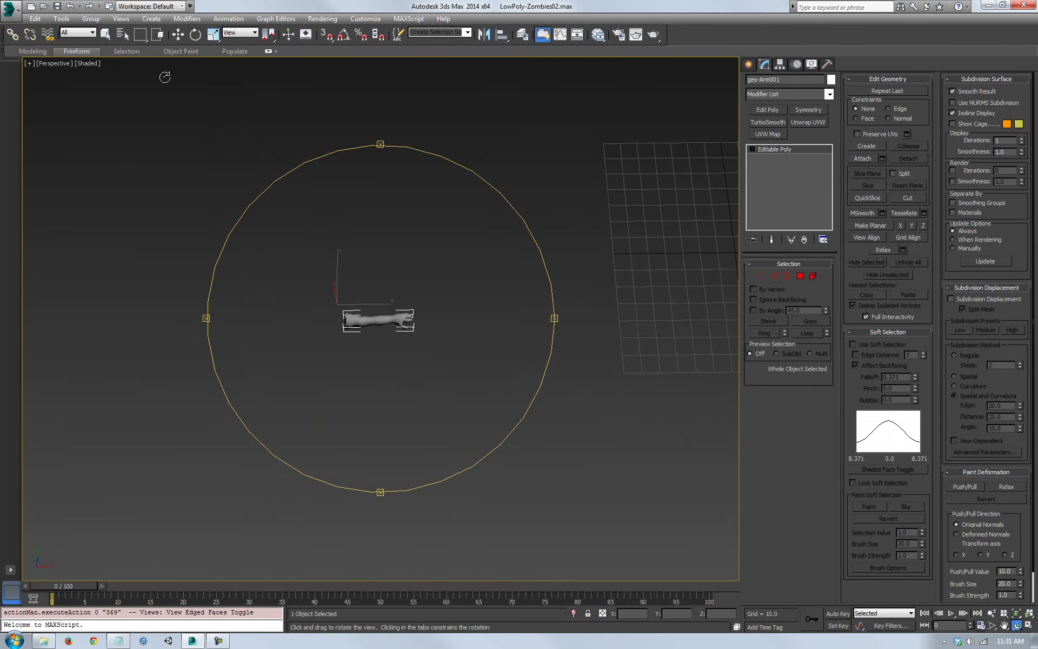
Set the viewport's visual style to Consistent Colors and turn off Ambient Occlusion to show the arm as a flat silhouette
left_click(89, 63)
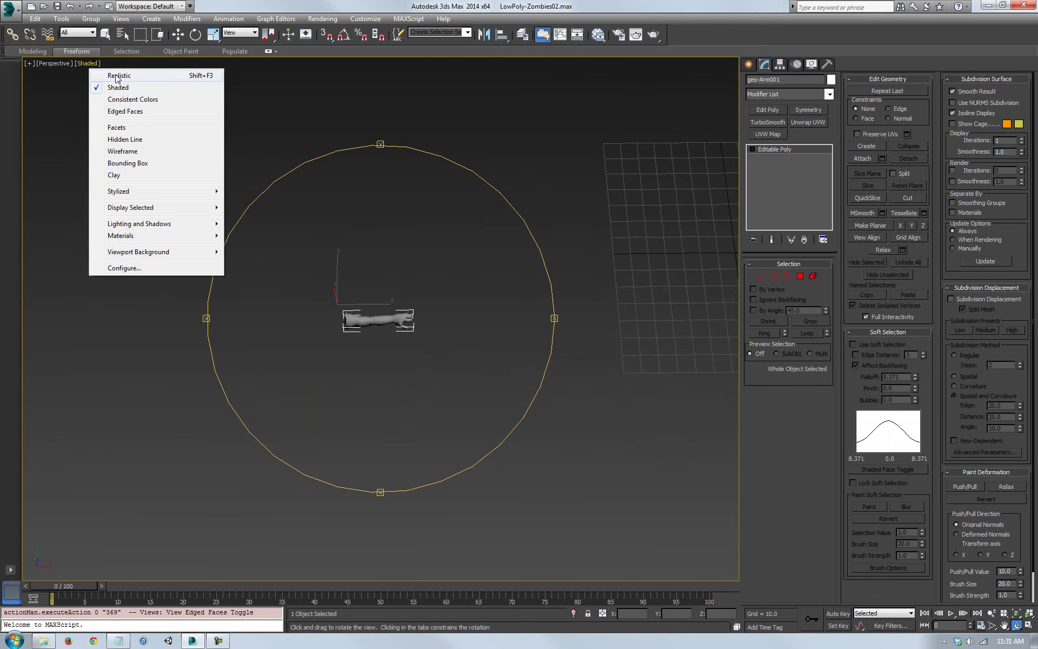
left_click(121, 100)
left_click_drag(407, 352, 397, 306)
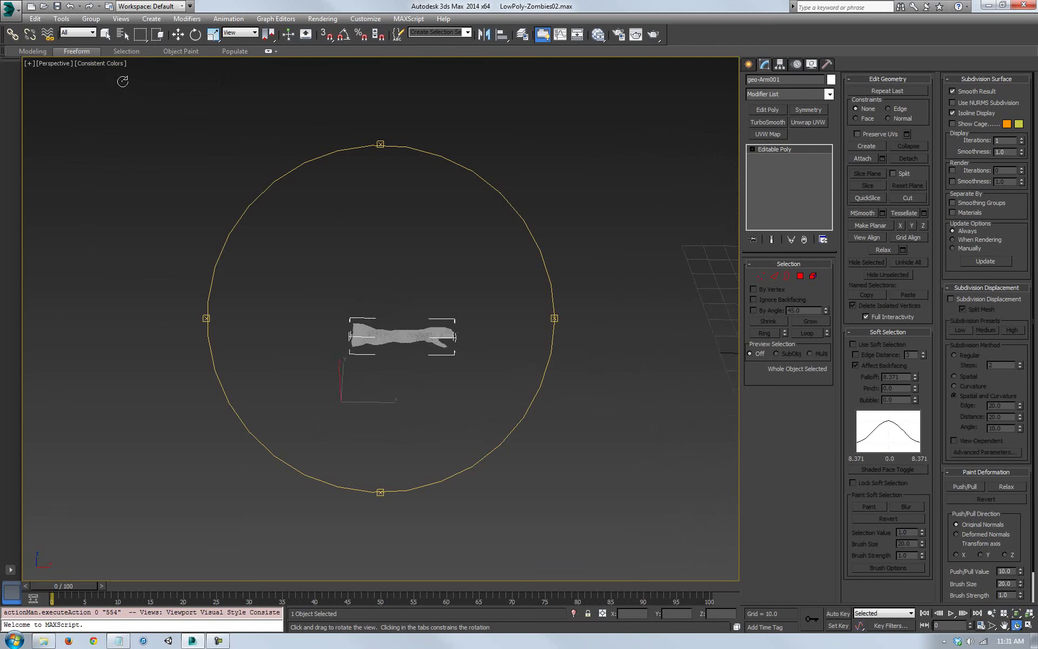
left_click(95, 64)
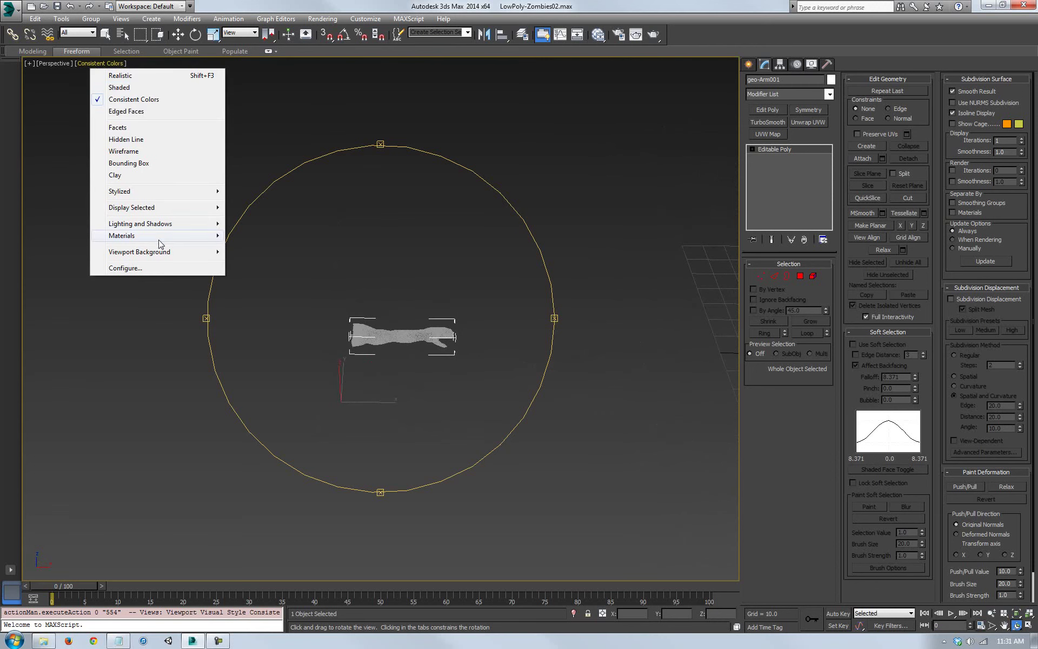
mouse_move(149, 226)
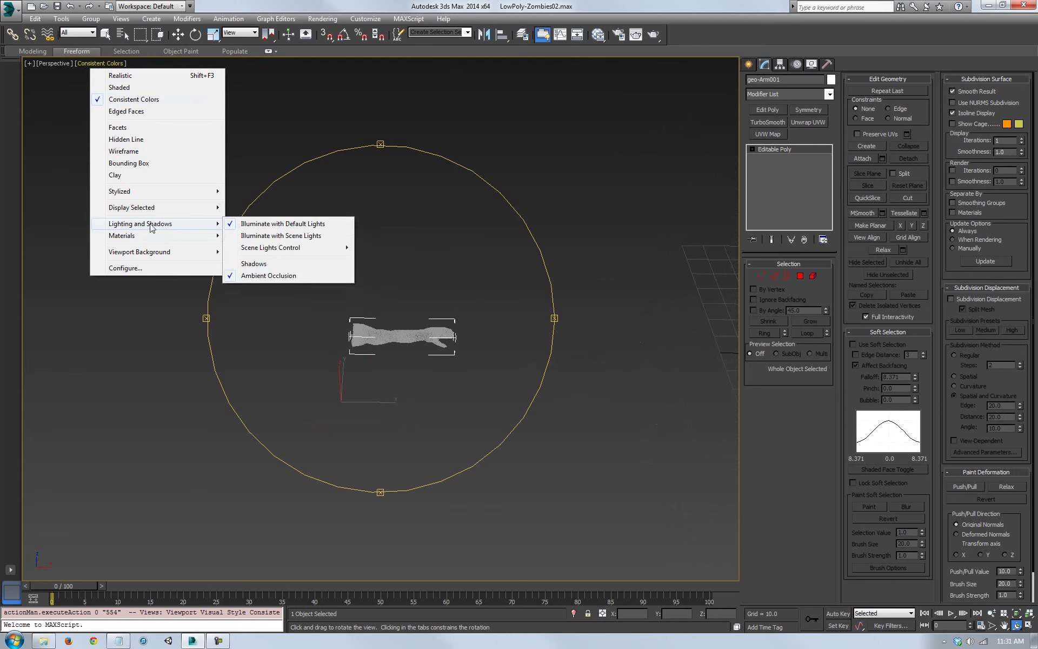
left_click(268, 275)
left_click_drag(366, 359, 346, 327)
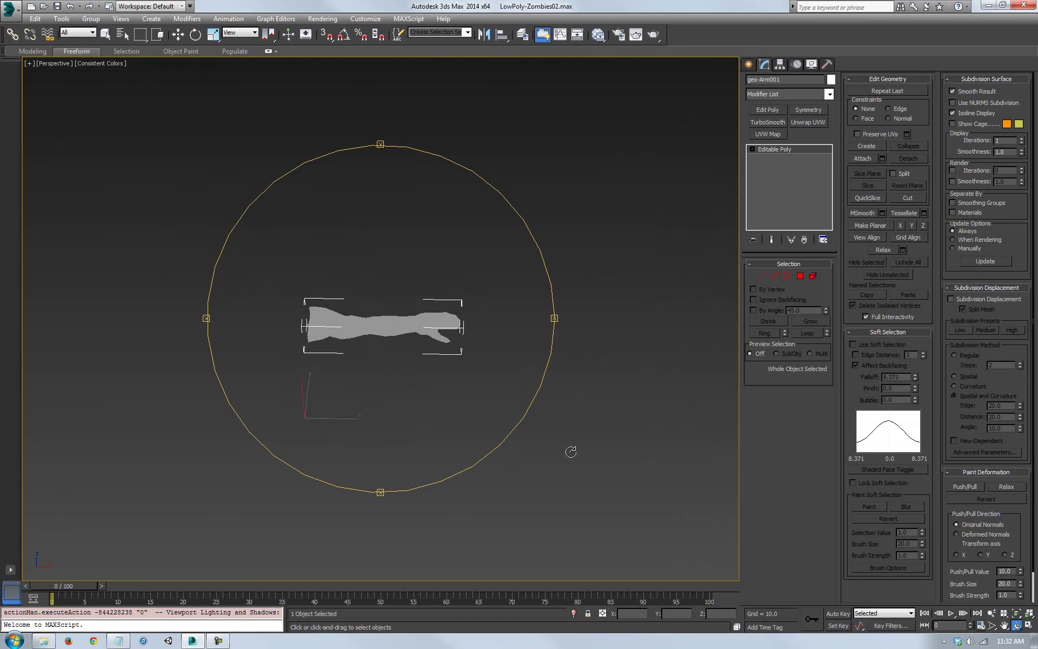
right_click(570, 452)
middle_click_drag(336, 332, 344, 333)
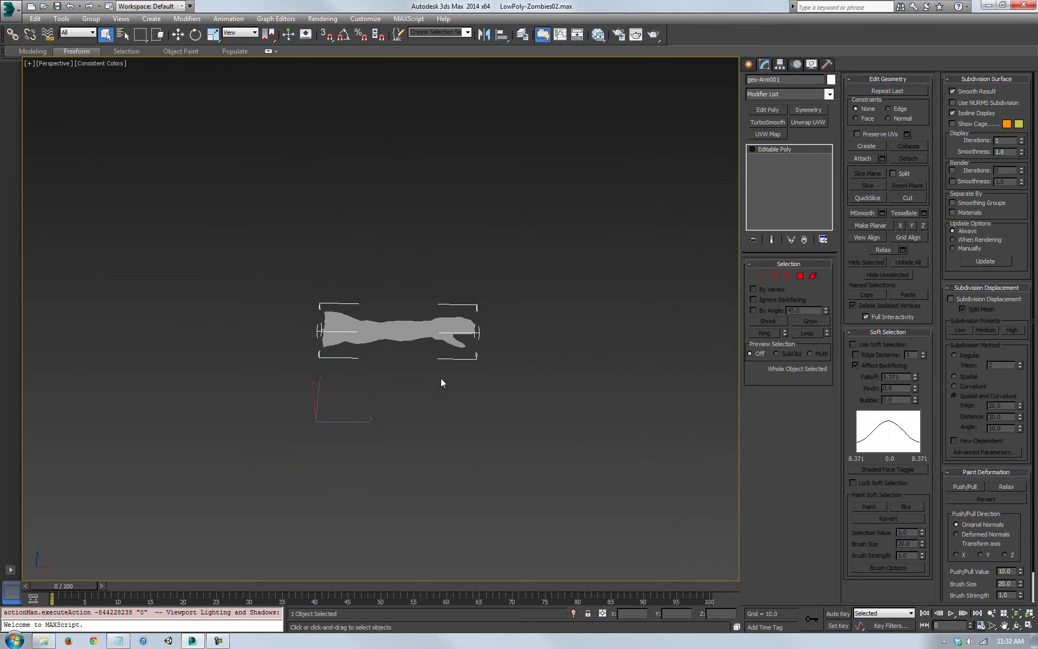
Unhide all objects in the scene to bring the zombie characters back alongside the isolated arm
left_click(1016, 626)
left_click_drag(389, 340, 389, 307)
right_click(434, 410)
right_click(437, 403)
left_click(455, 354)
Select the round-eared zombie body below the detached half head and hide all unselected objects
middle_click_drag(356, 377, 110, 373)
middle_click_drag(596, 324, 415, 363)
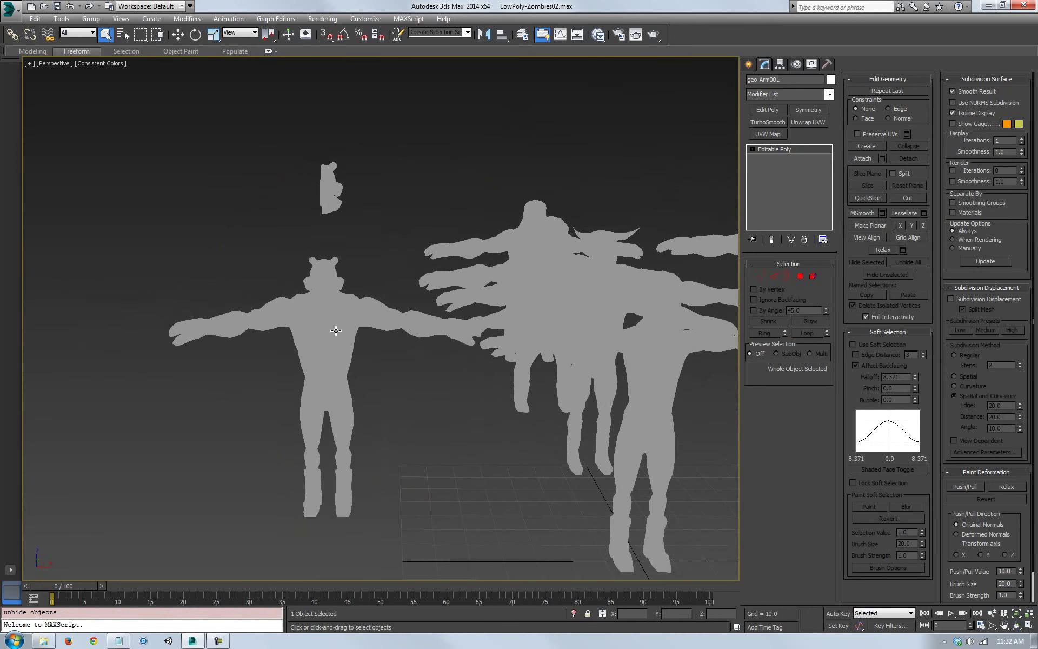
left_click(336, 330)
middle_click_drag(457, 427, 543, 437)
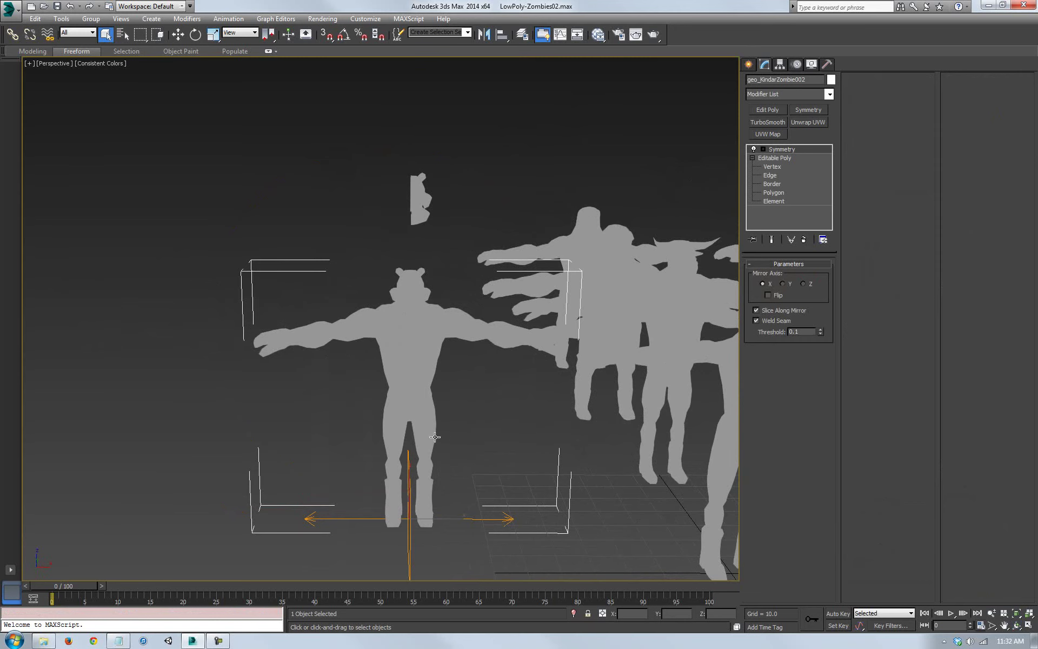
middle_click_drag(538, 434, 308, 382)
middle_click_drag(346, 350, 436, 383)
left_click(1016, 625)
mouse_move(412, 378)
left_mouse_down()
mouse_move(343, 341)
mouse_move(210, 431)
mouse_move(352, 463)
mouse_move(447, 413)
mouse_move(431, 371)
mouse_move(311, 348)
mouse_move(209, 431)
mouse_move(346, 465)
mouse_move(462, 355)
mouse_move(399, 359)
mouse_move(429, 347)
mouse_move(423, 337)
mouse_move(398, 347)
mouse_move(424, 375)
mouse_move(406, 368)
mouse_move(409, 356)
mouse_move(191, 380)
mouse_move(243, 346)
mouse_move(303, 329)
mouse_move(430, 348)
mouse_move(350, 381)
mouse_move(427, 385)
mouse_move(440, 368)
mouse_move(402, 371)
left_mouse_up()
right_click(400, 373)
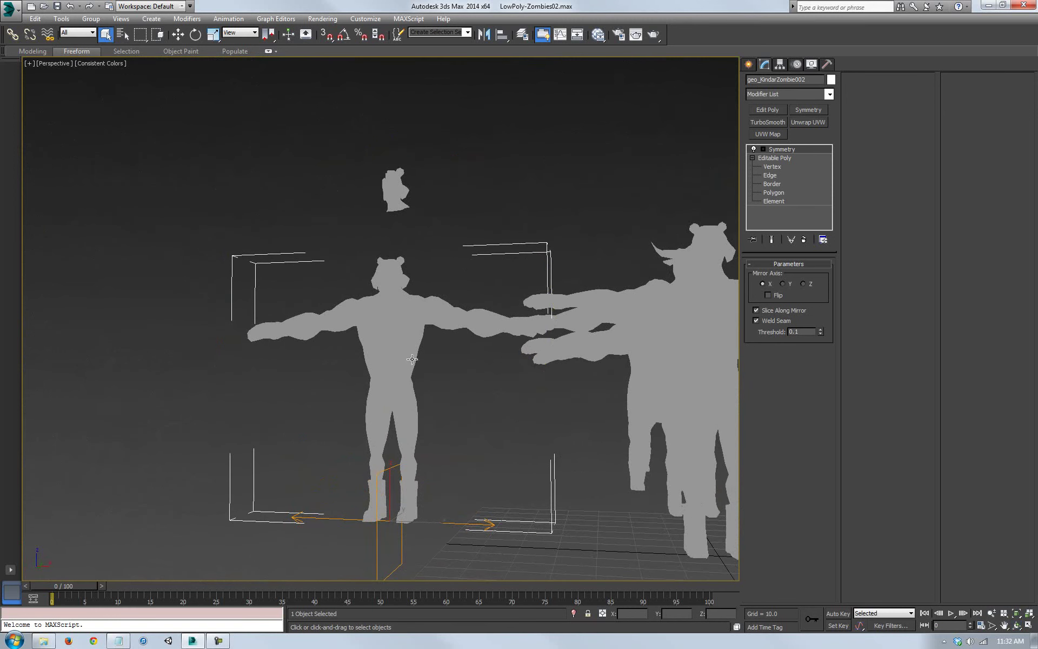
right_click(393, 327)
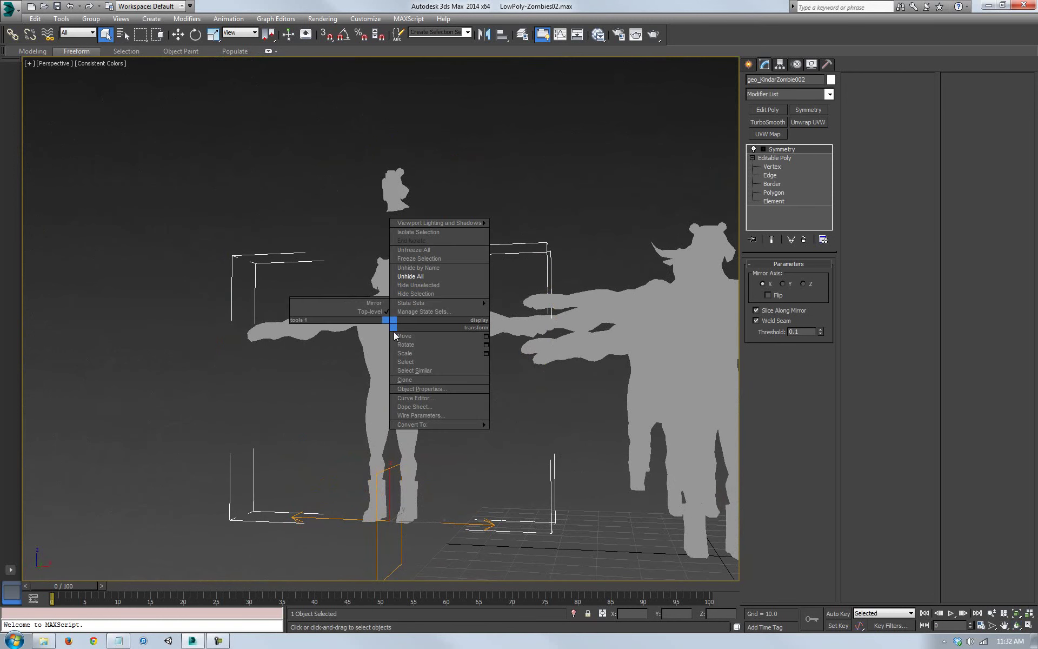
left_click(419, 285)
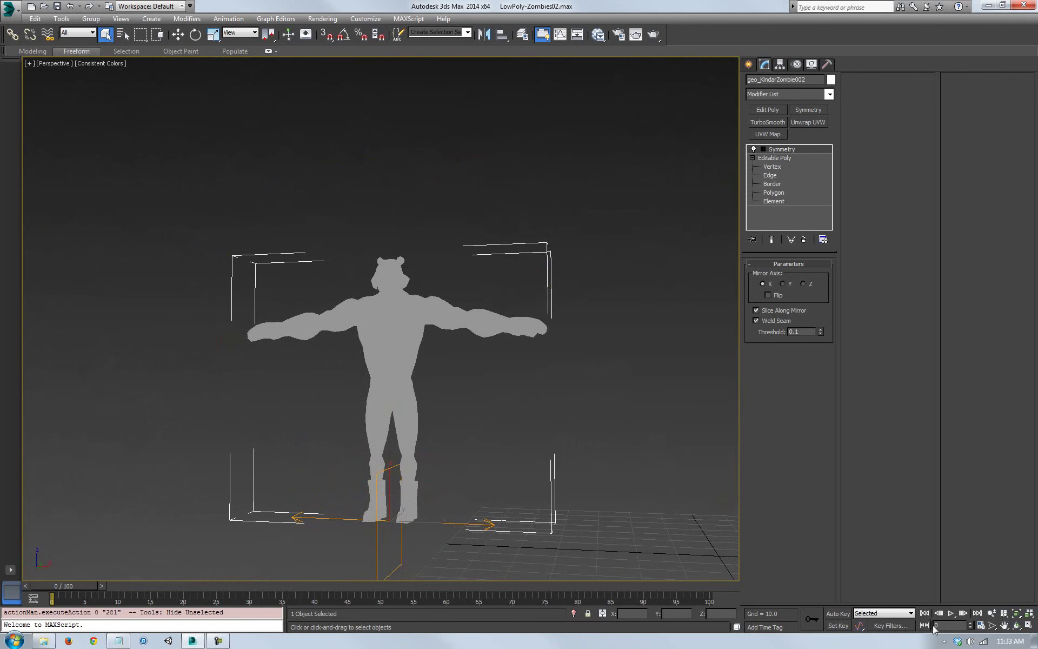
Examine the isolated zombie's flat silhouette from several angles, both up close and from a distance
left_click(1016, 626)
left_click_drag(396, 379, 312, 375)
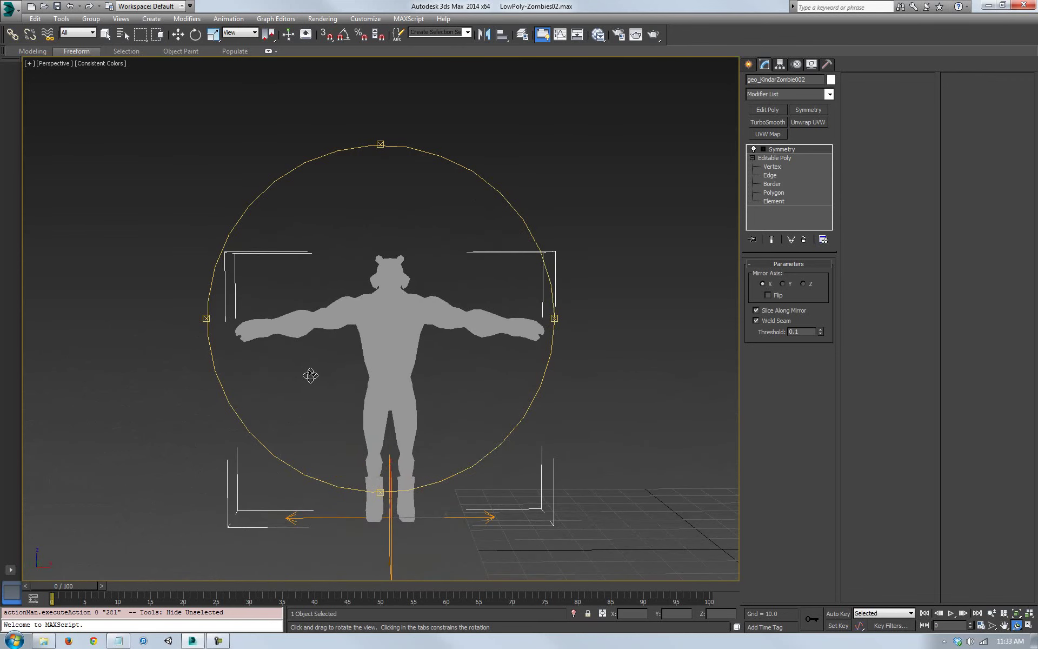
left_click_drag(304, 387, 278, 375)
left_click_drag(390, 370, 379, 375)
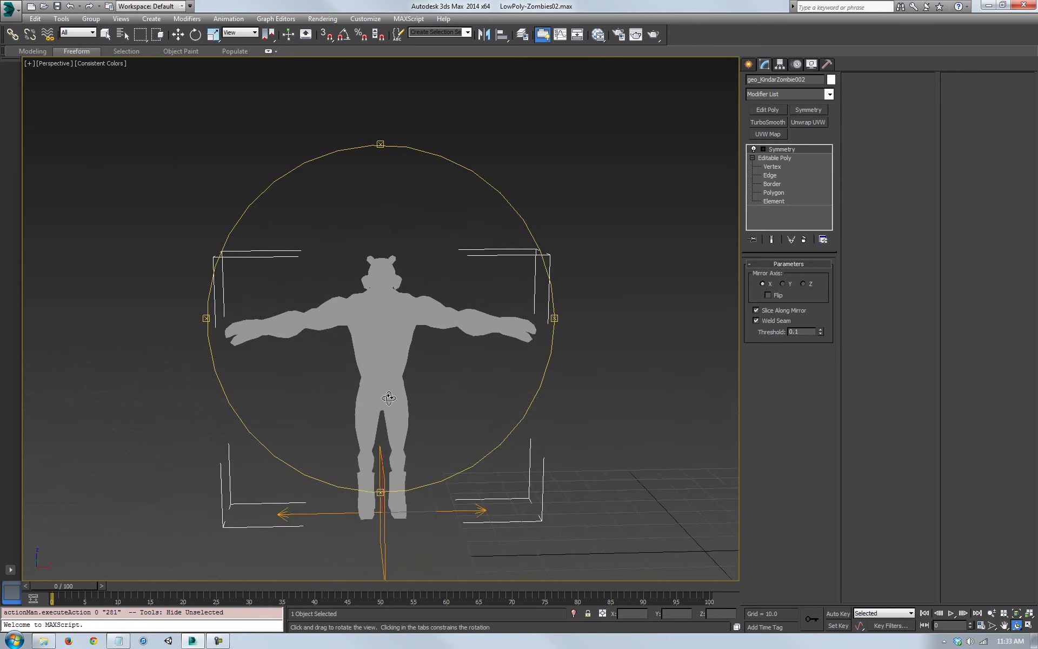
scroll(487, 417, "down", 3)
middle_click_drag(487, 417, 454, 397)
right_click(545, 437)
middle_click_drag(545, 437, 498, 442, "alt")
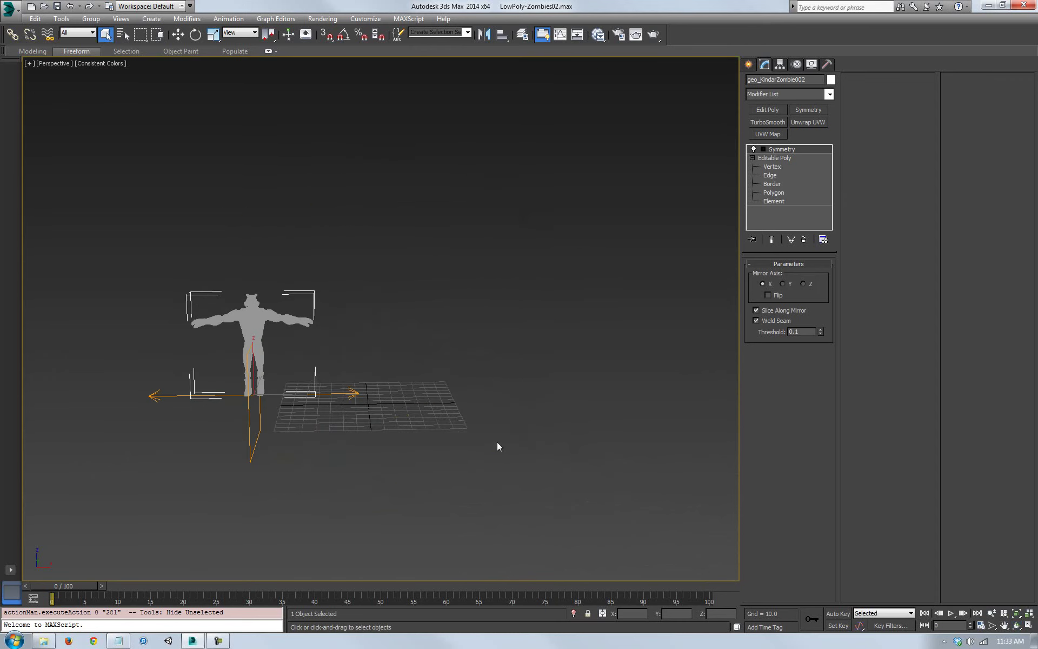
middle_click_drag(410, 419, 387, 396, "alt")
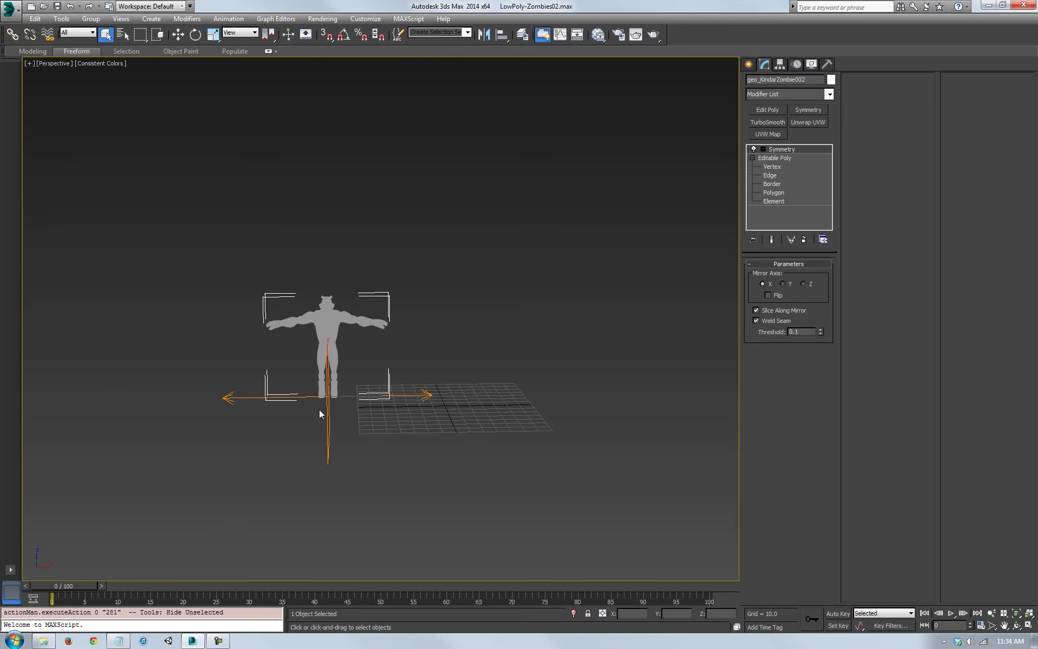
middle_click_drag(316, 418, 331, 427)
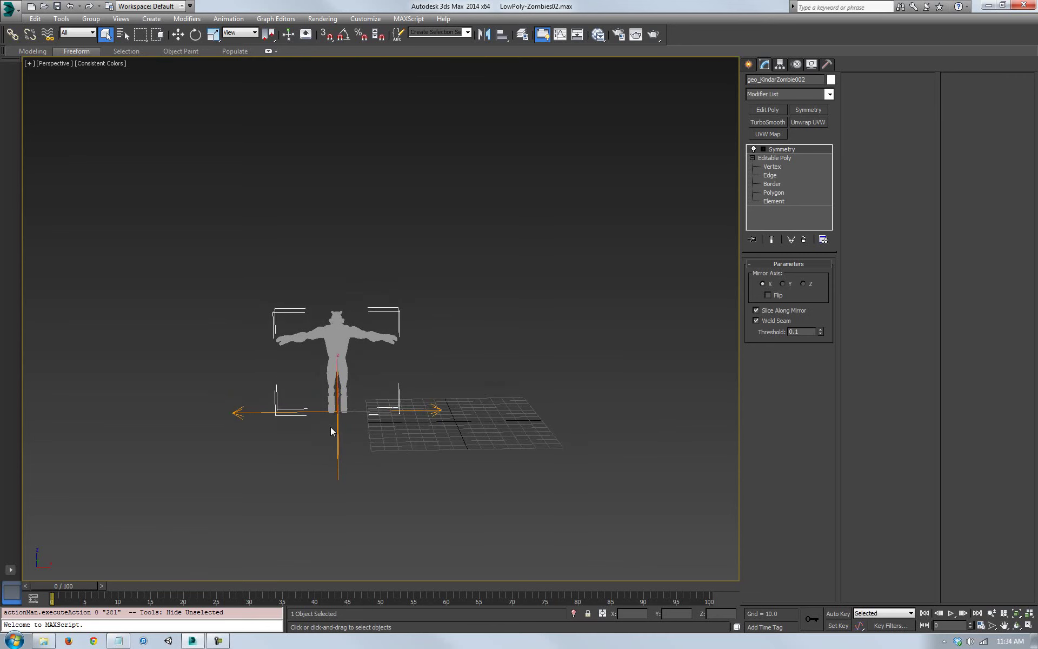